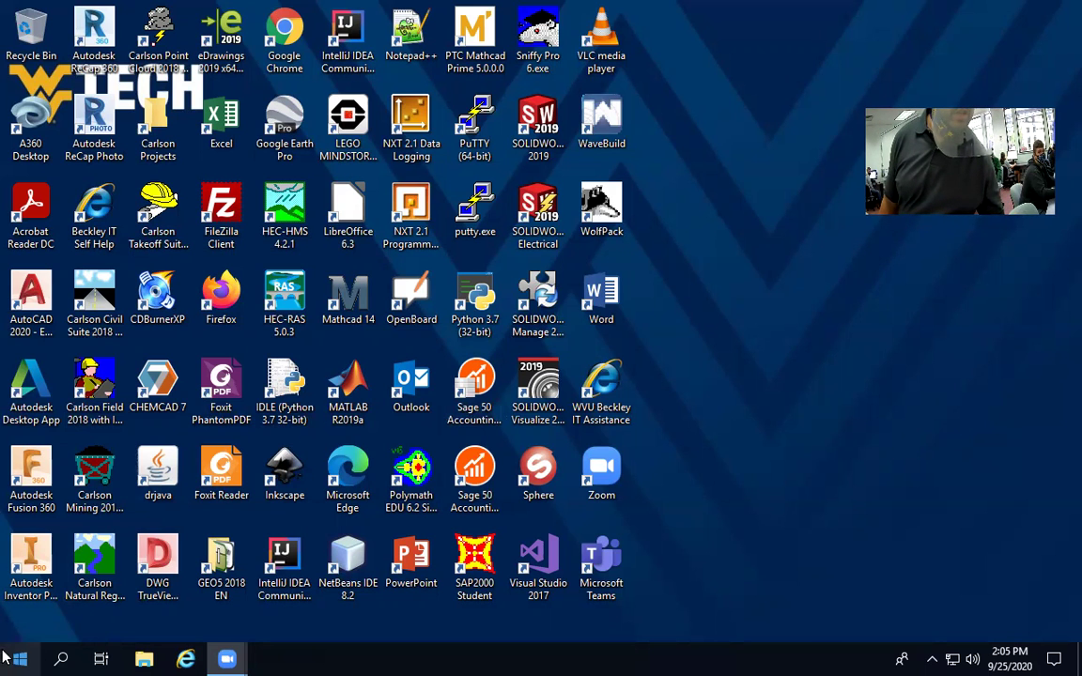
# Launch ArcCatalog 10.5.1 and display the contents of World.gdb in the ArcGIS-Lab4-2020 Data folder
pyautogui.press('super')
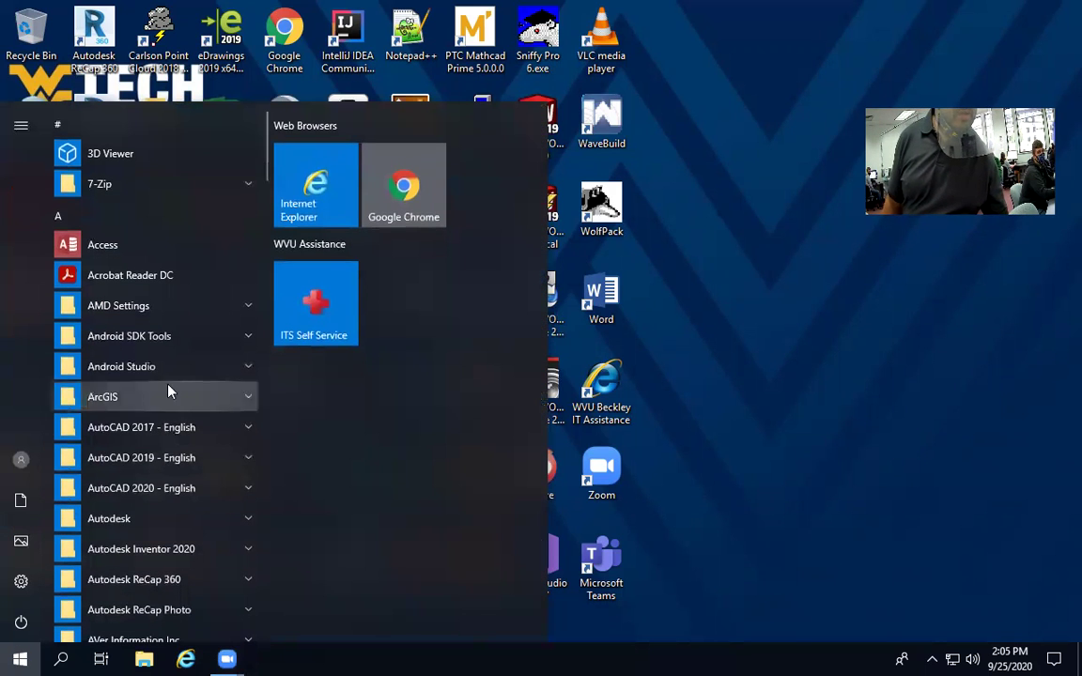
pyautogui.click(141, 396)
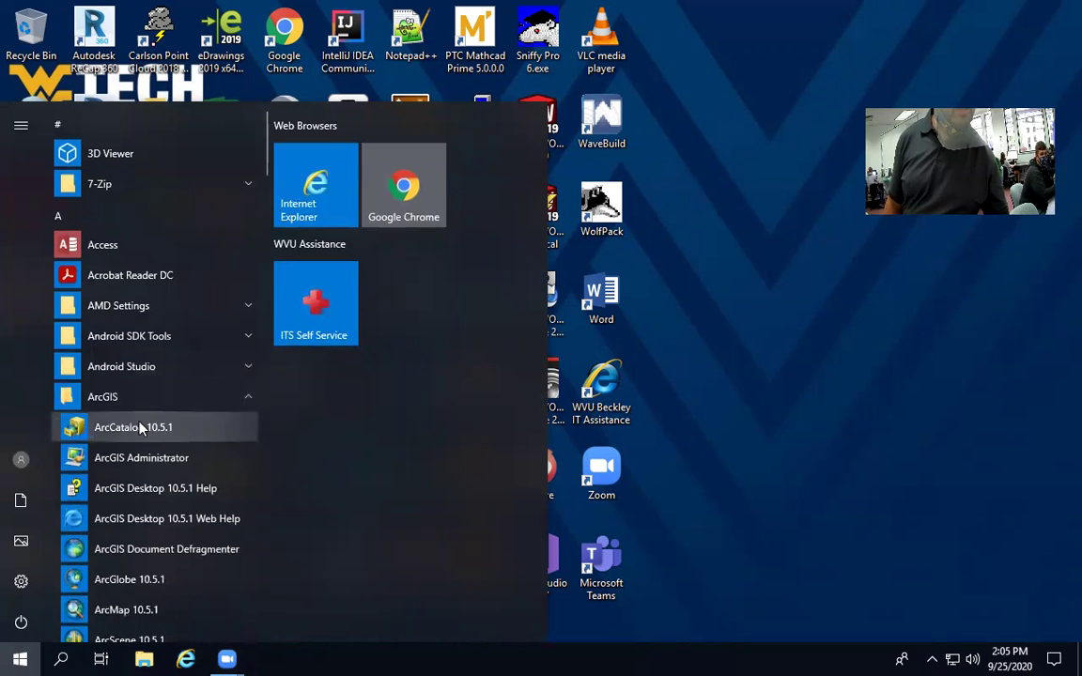
pyautogui.click(141, 427)
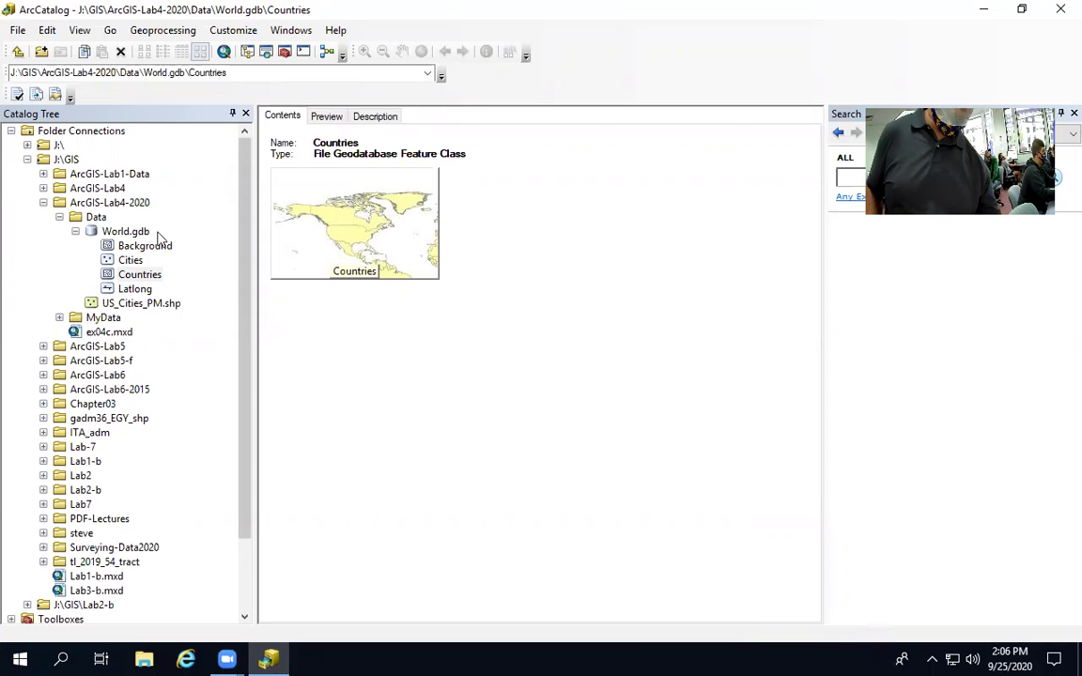
pyautogui.click(143, 232)
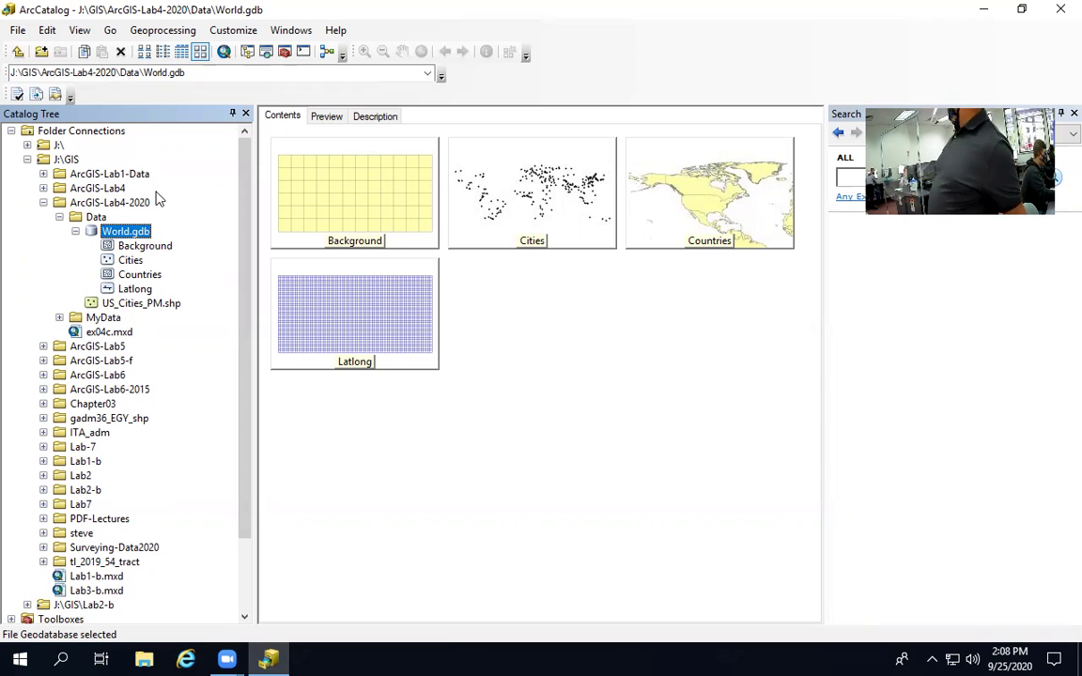
# Launch ArcMap from ArcCatalog and create a new map from the Blank Map template
pyautogui.click(222, 53)
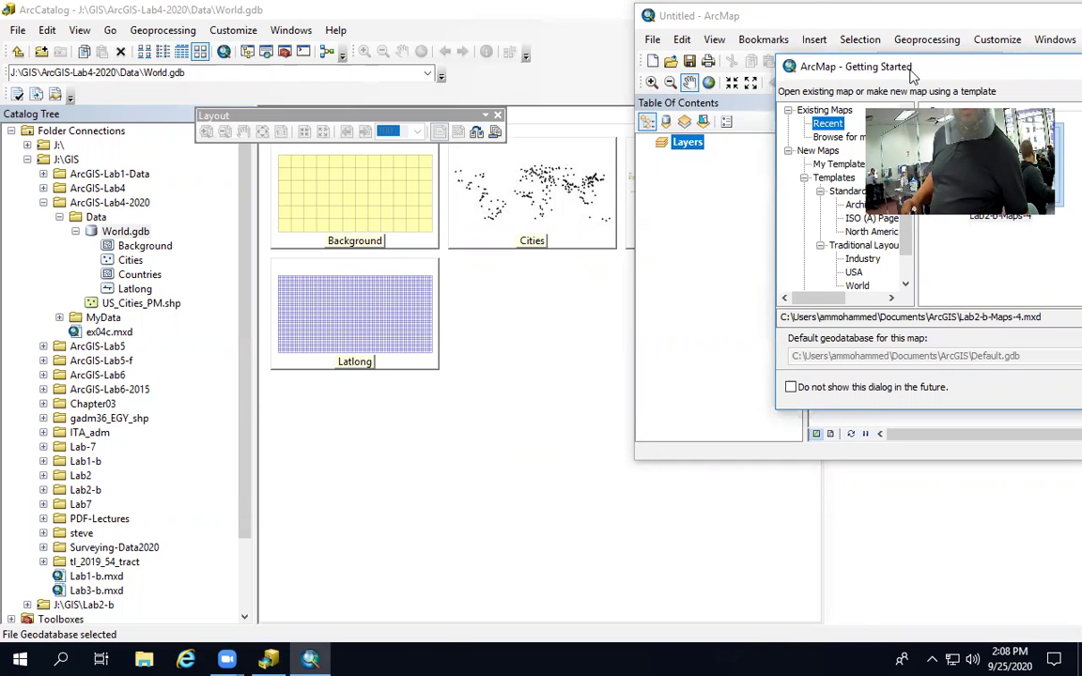
pyautogui.moveTo(911, 73); pyautogui.dragTo(318, 64)
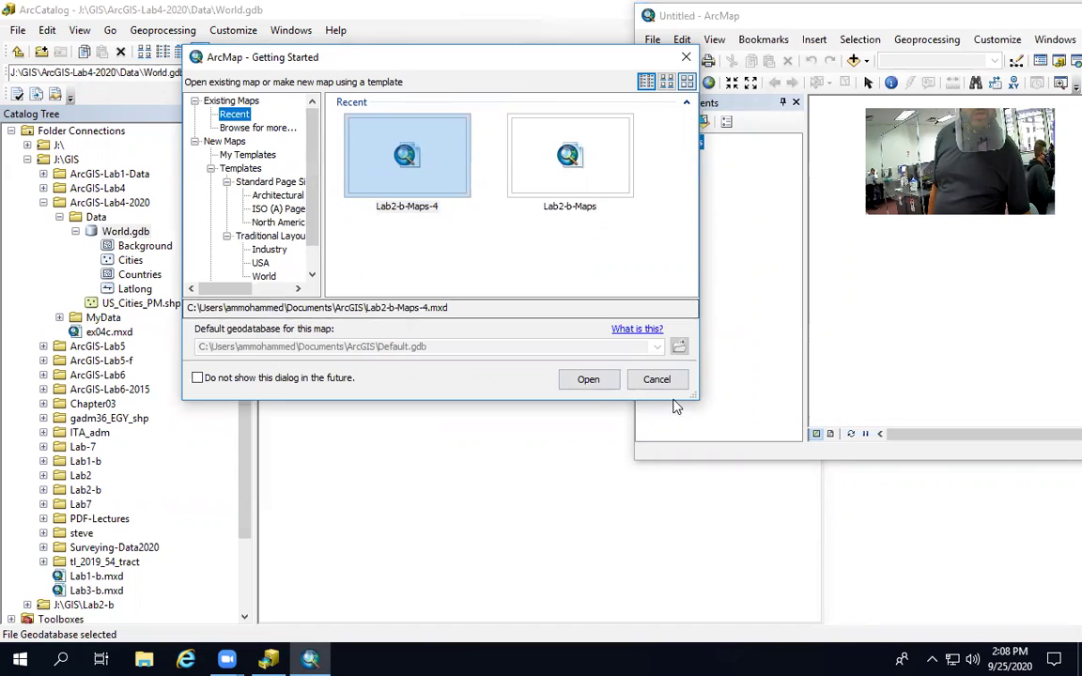
pyautogui.moveTo(697, 402); pyautogui.dragTo(934, 533)
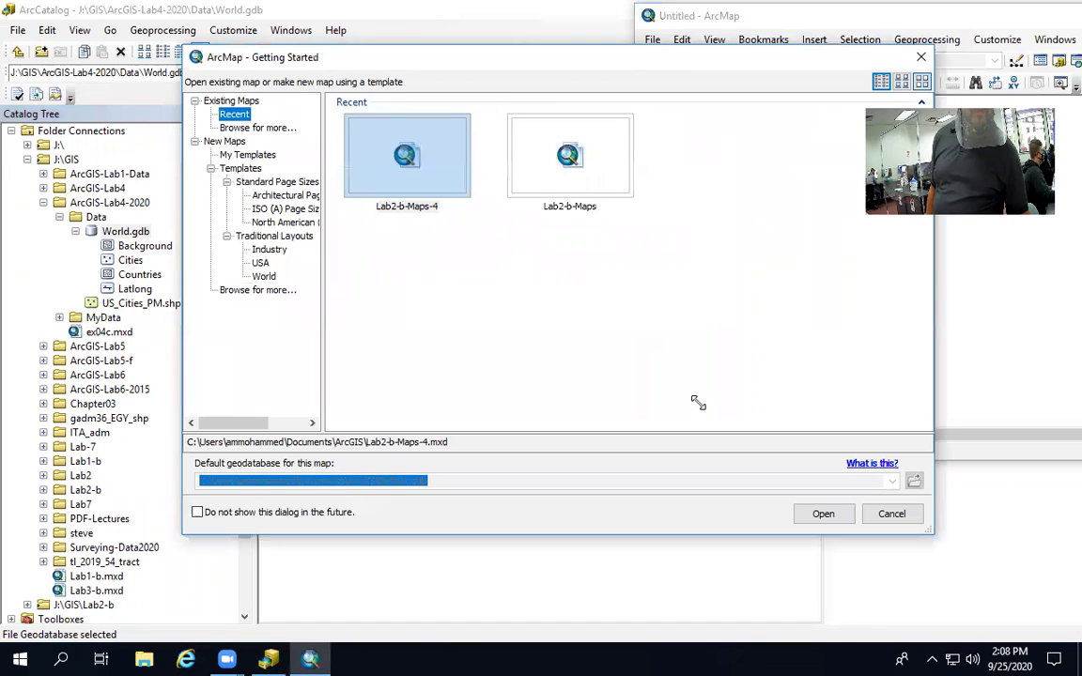
pyautogui.click(222, 141)
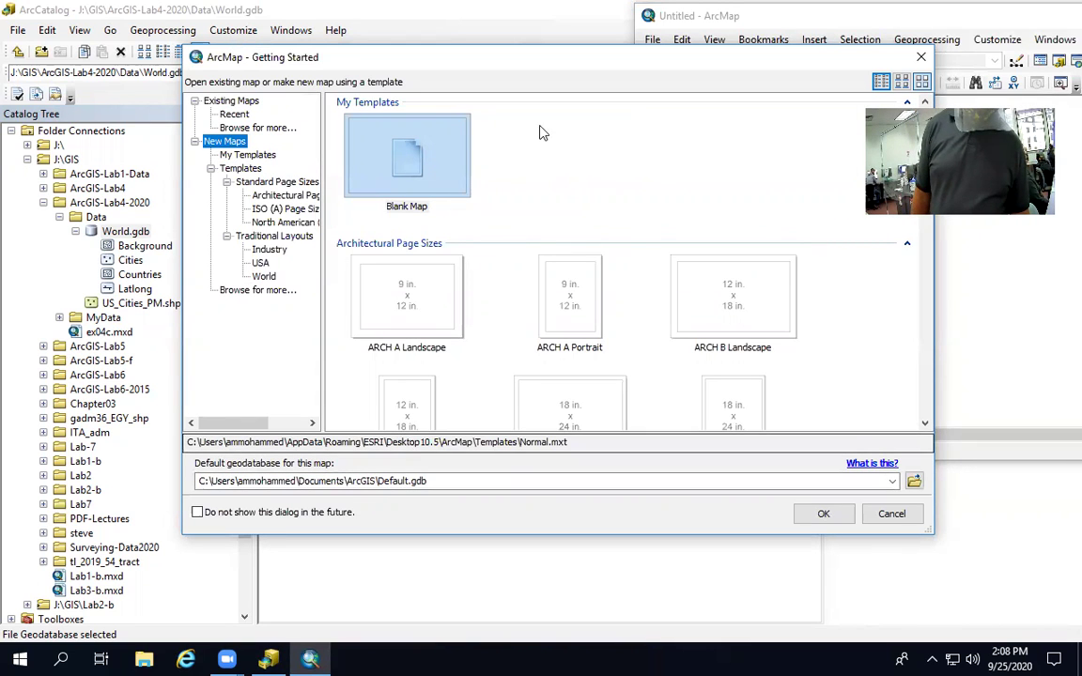
pyautogui.moveTo(524, 68); pyautogui.dragTo(425, 36)
pyautogui.click(344, 120)
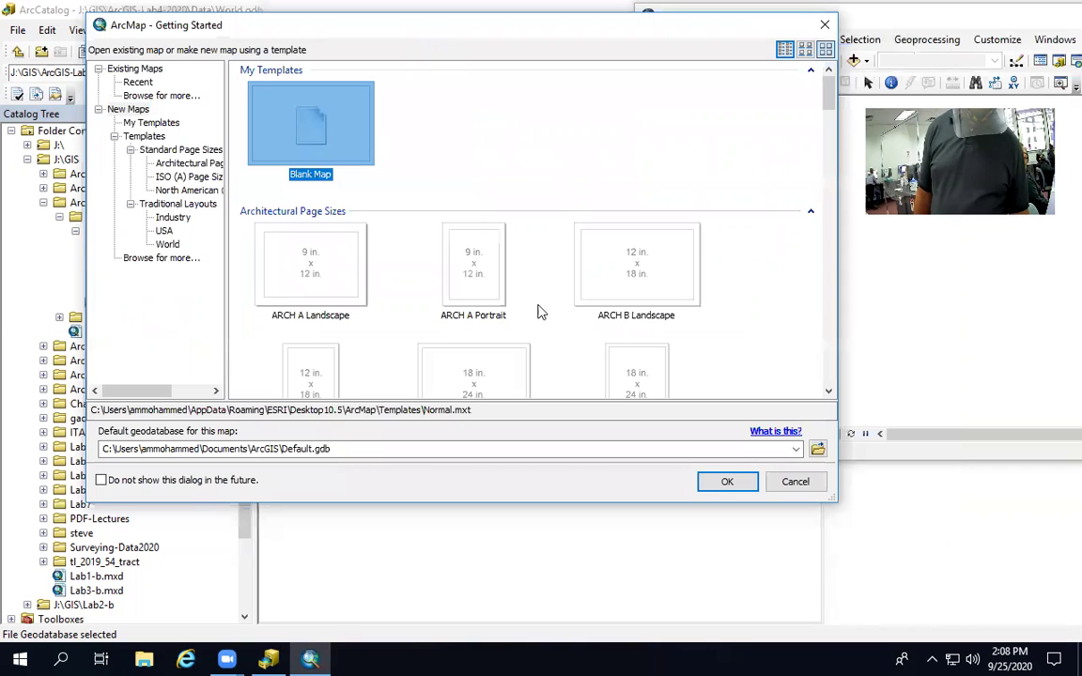
pyautogui.click(712, 483)
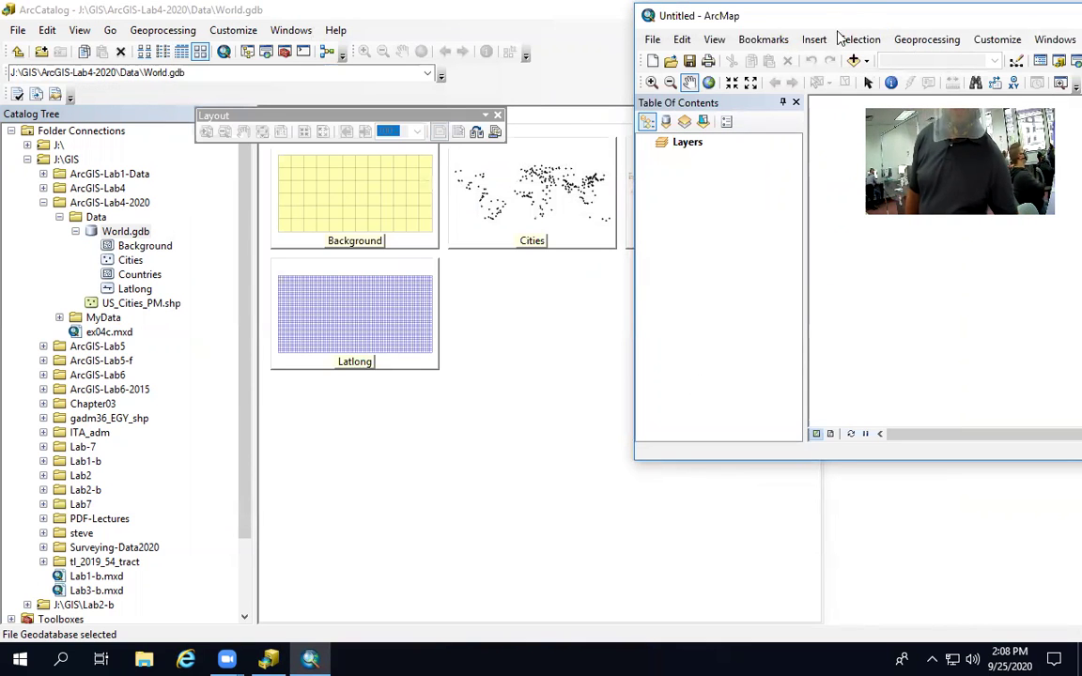
# Maximize the ArcMap window and switch the map to layout view
pyautogui.moveTo(831, 22); pyautogui.dragTo(660, 103)
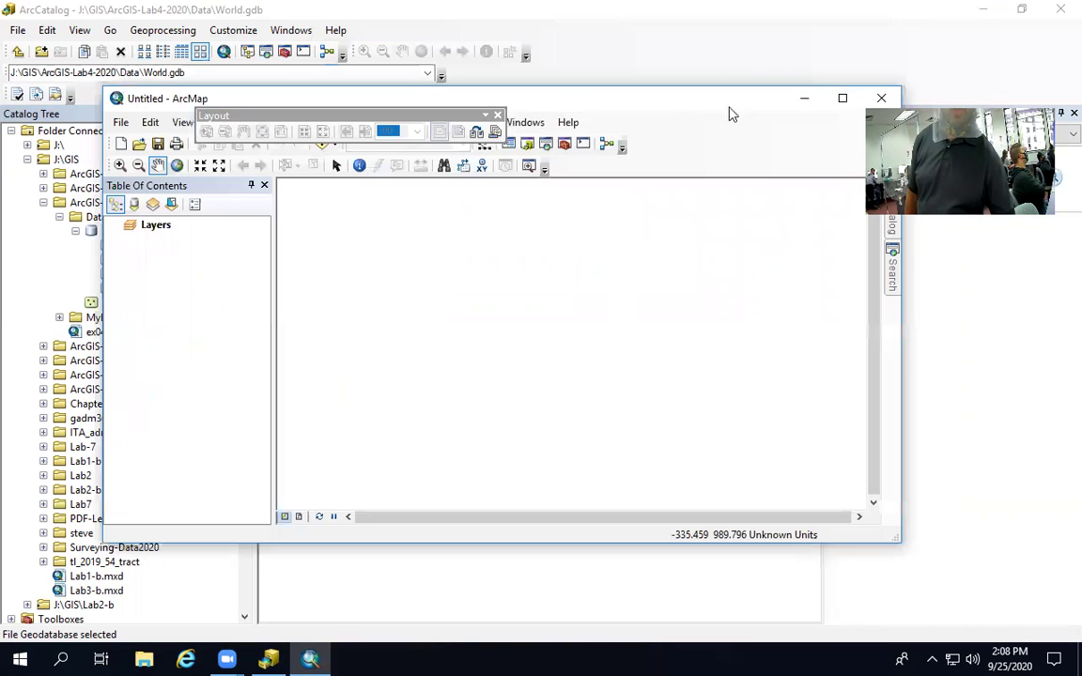
pyautogui.click(845, 97)
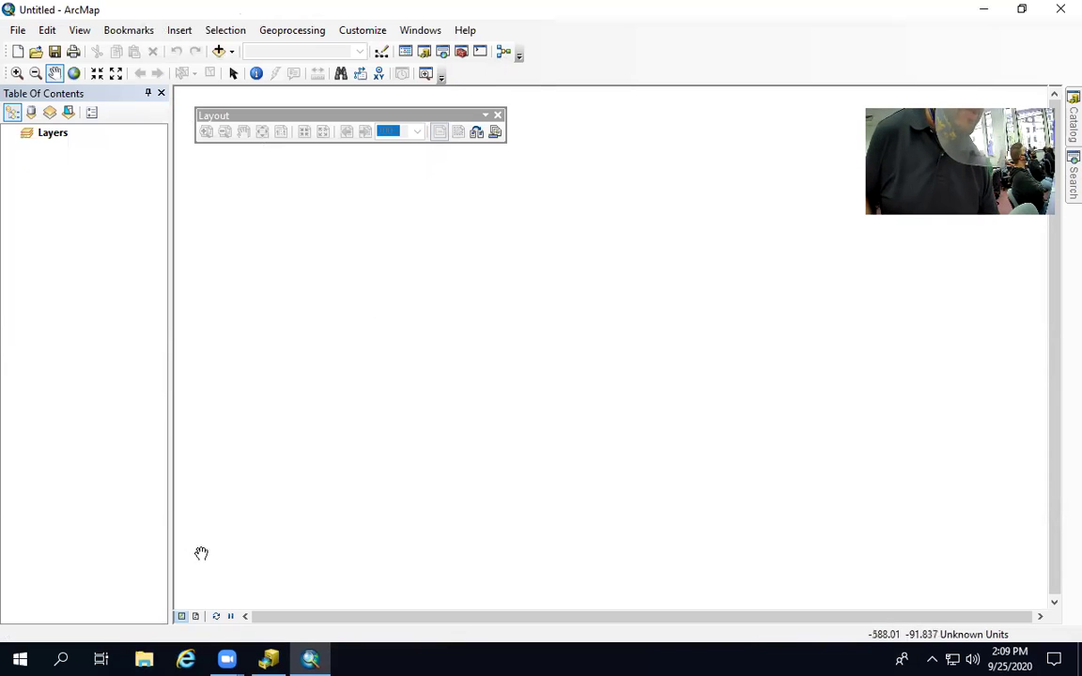
pyautogui.click(195, 616)
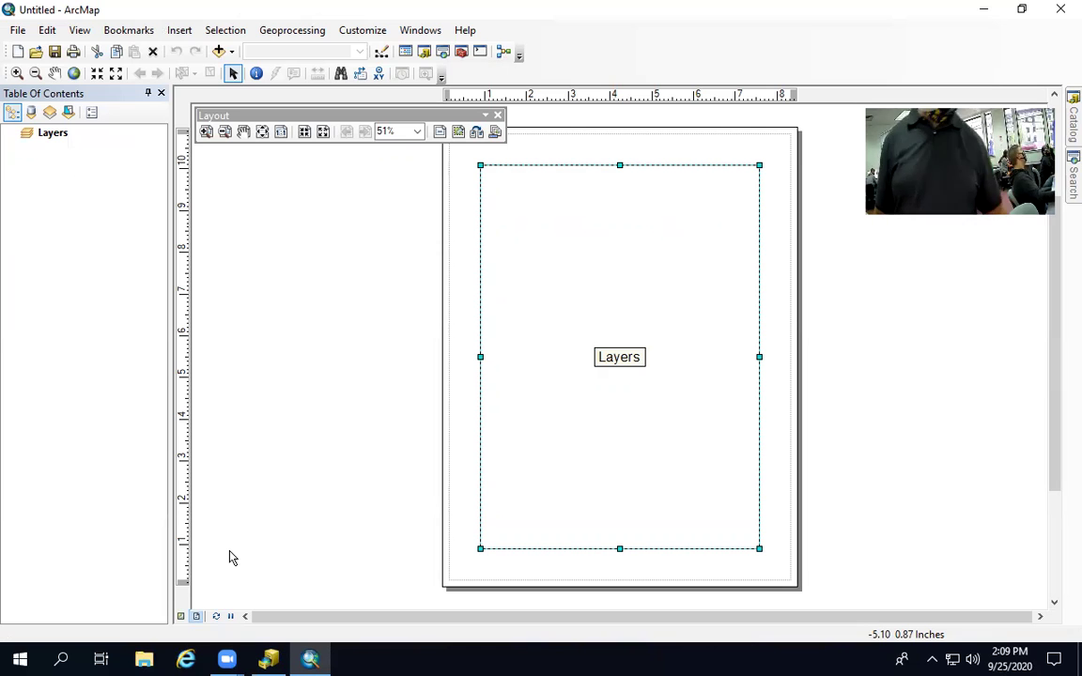
# Set the printer paper size of the map page to 8 1/2x14
pyautogui.click(18, 31)
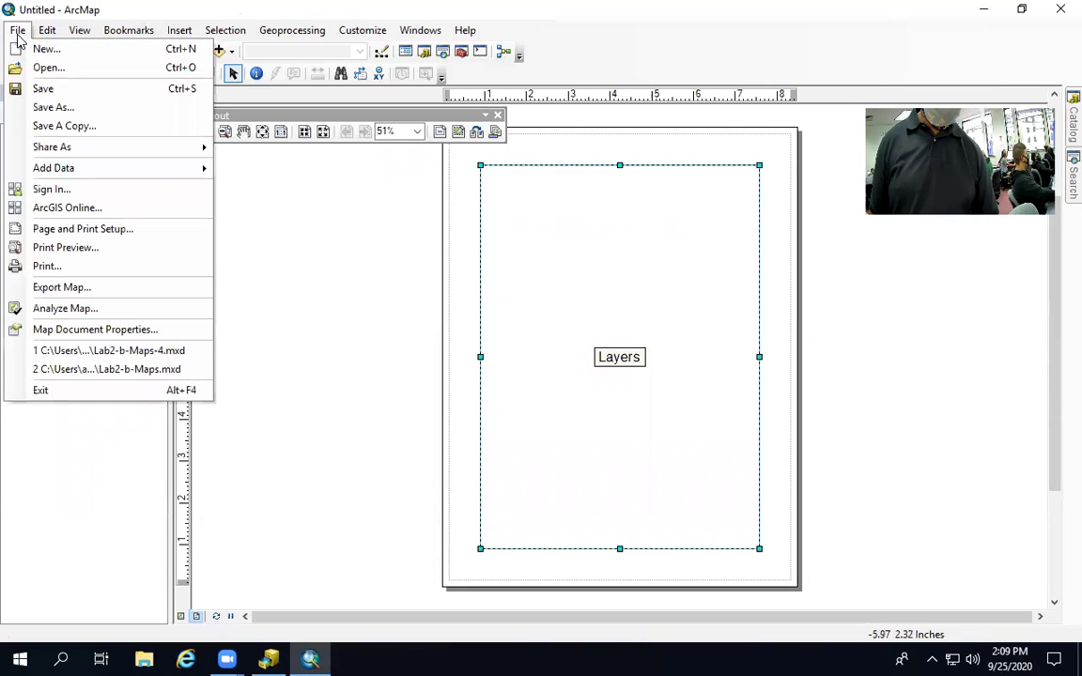
pyautogui.click(62, 232)
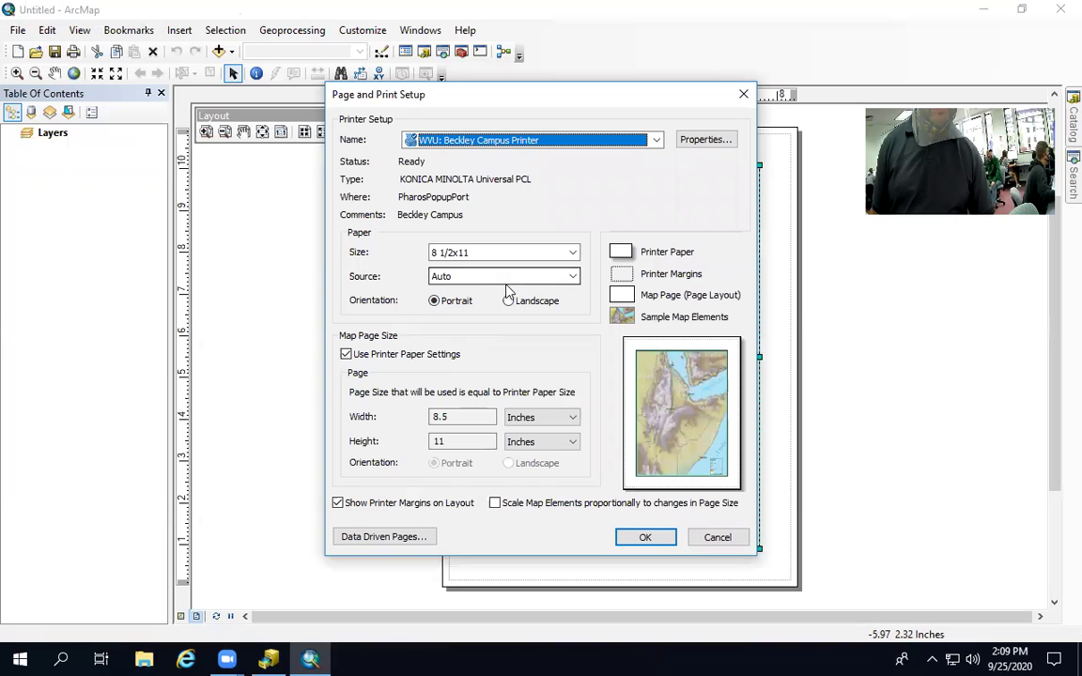
pyautogui.click(526, 260)
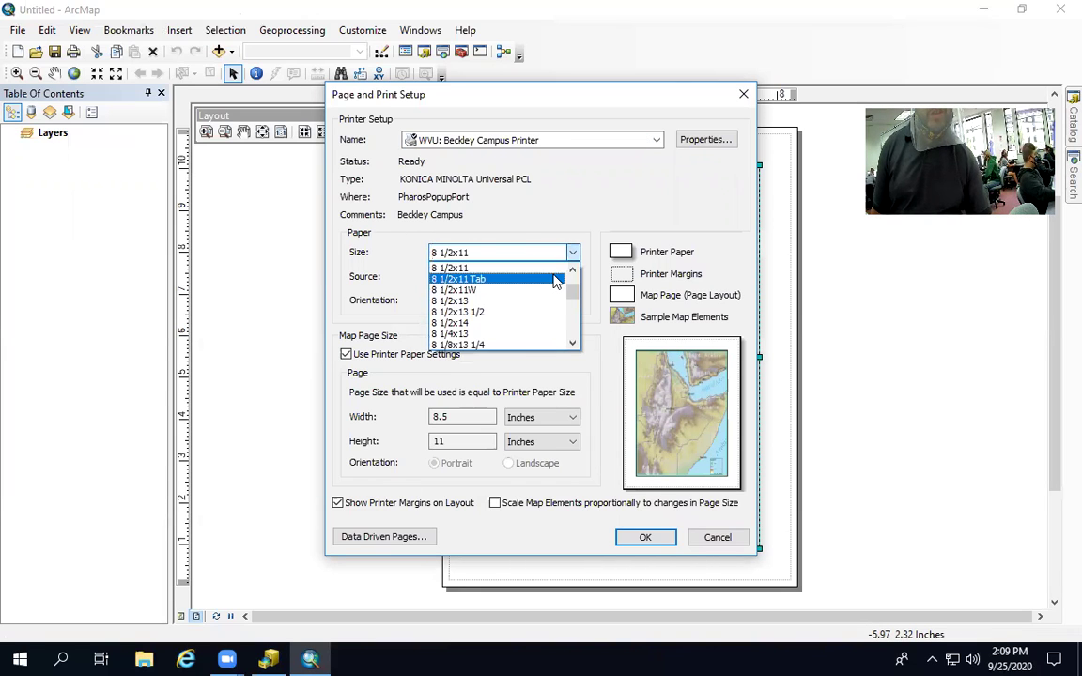
pyautogui.click(526, 324)
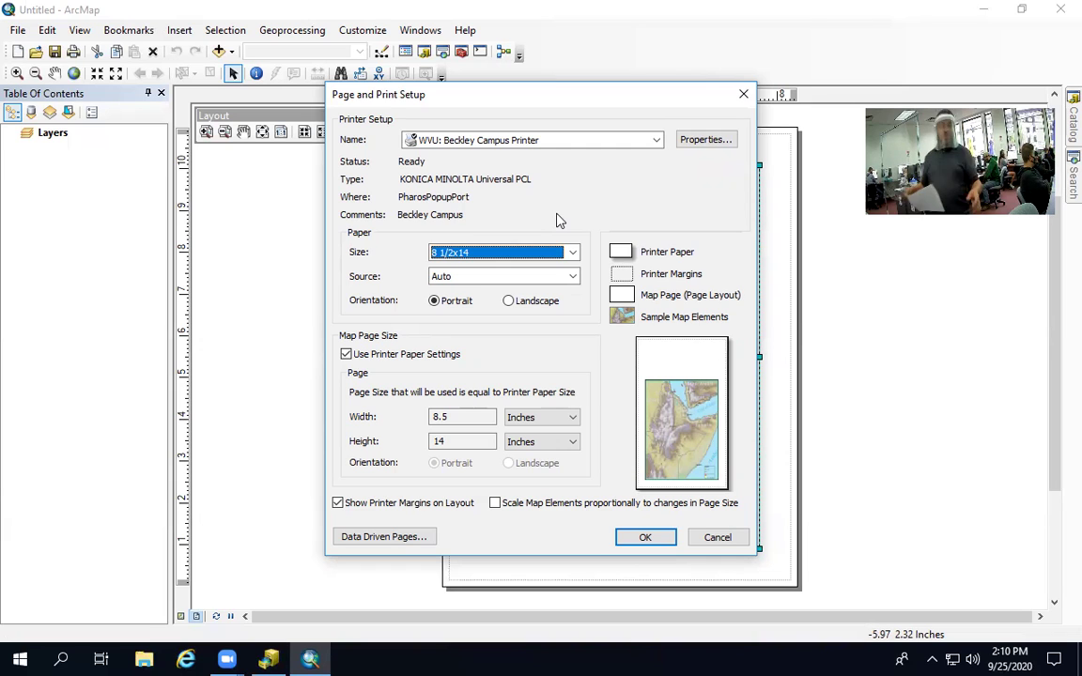
pyautogui.click(574, 254)
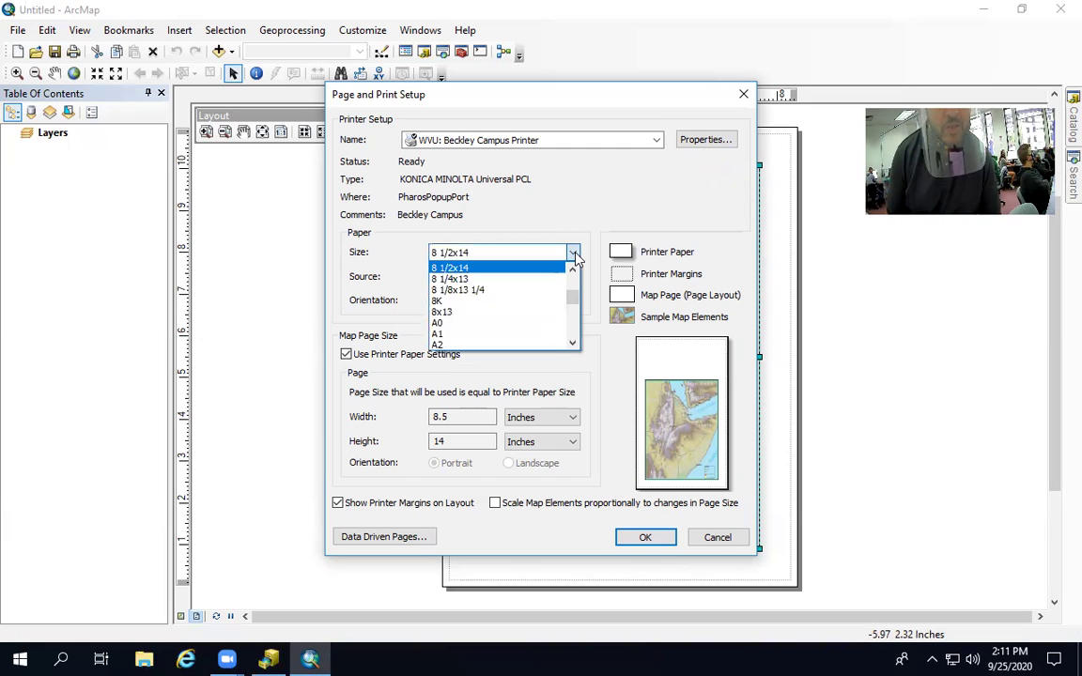
pyautogui.moveTo(573, 300)
pyautogui.mouseDown()
pyautogui.moveTo(574, 331)
pyautogui.moveTo(574, 301)
pyautogui.mouseUp()
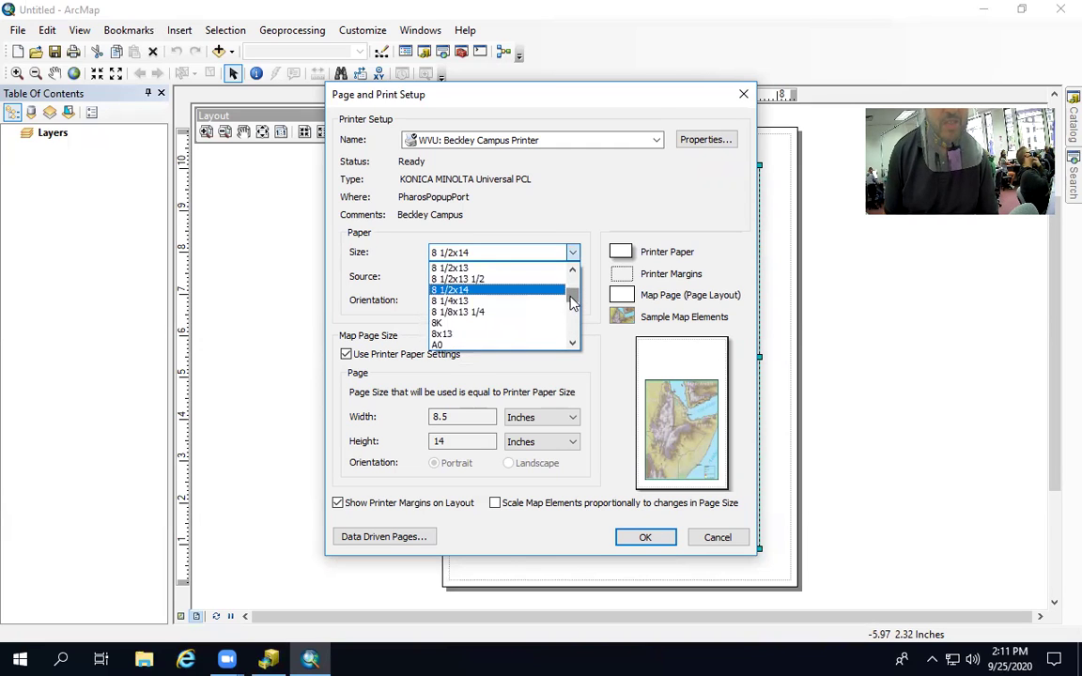
pyautogui.click(575, 379)
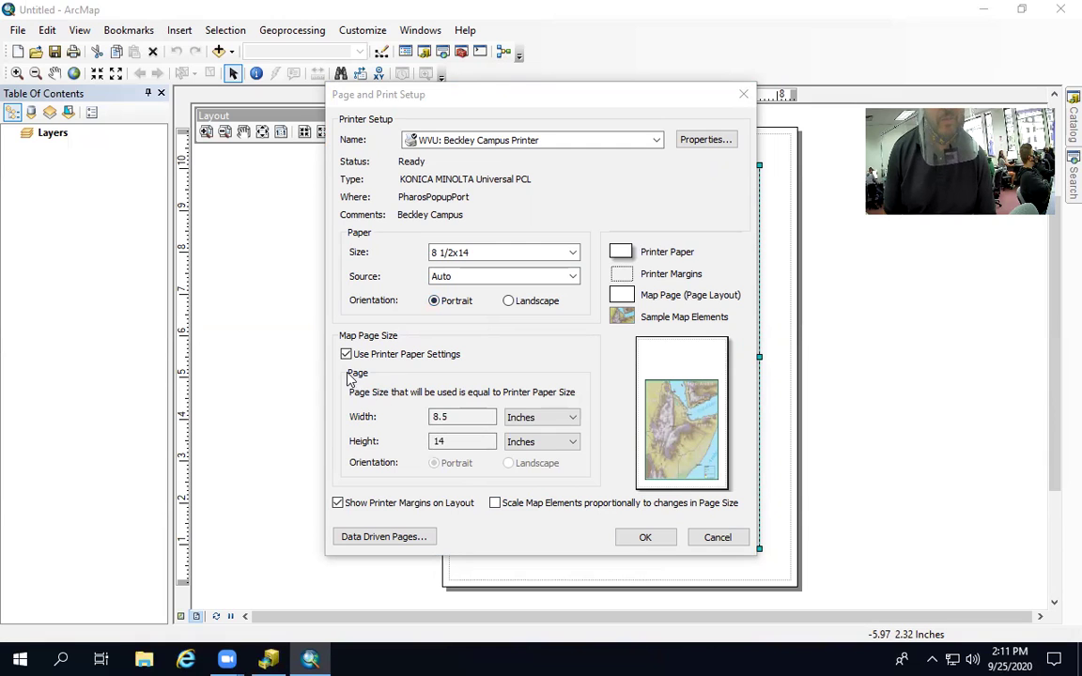
pyautogui.click(641, 539)
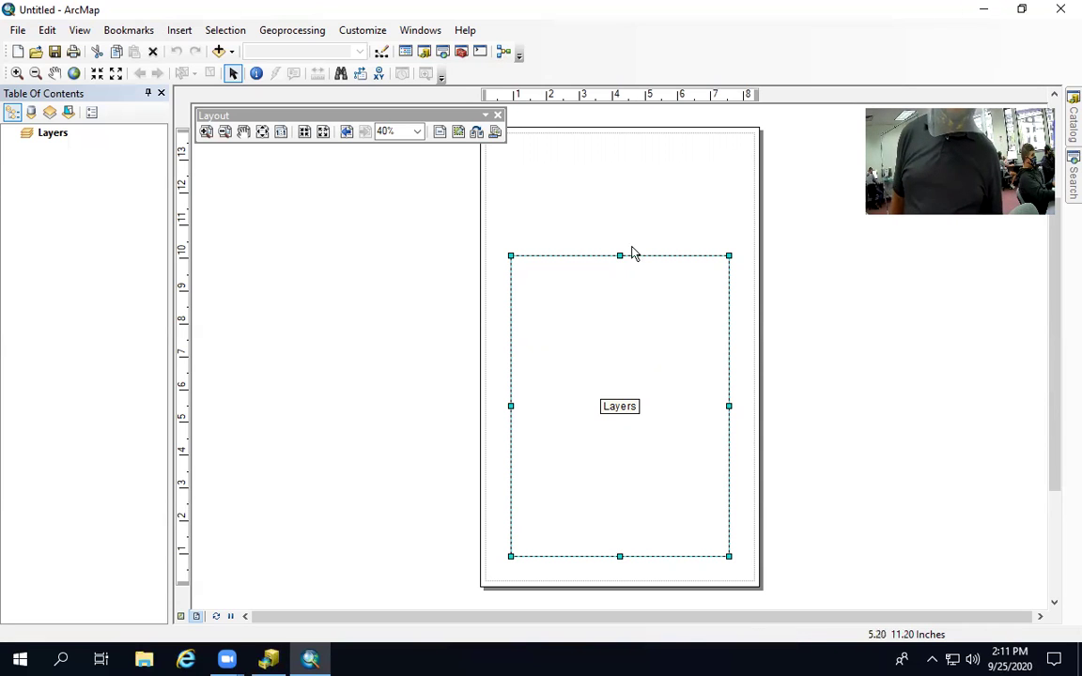
# Move the Layers data frame to the top of the page and resize it to about 7 by 3.5 inches
pyautogui.moveTo(563, 259); pyautogui.dragTo(555, 151)
pyautogui.moveTo(721, 448); pyautogui.dragTo(736, 263)
pyautogui.press('Escape')
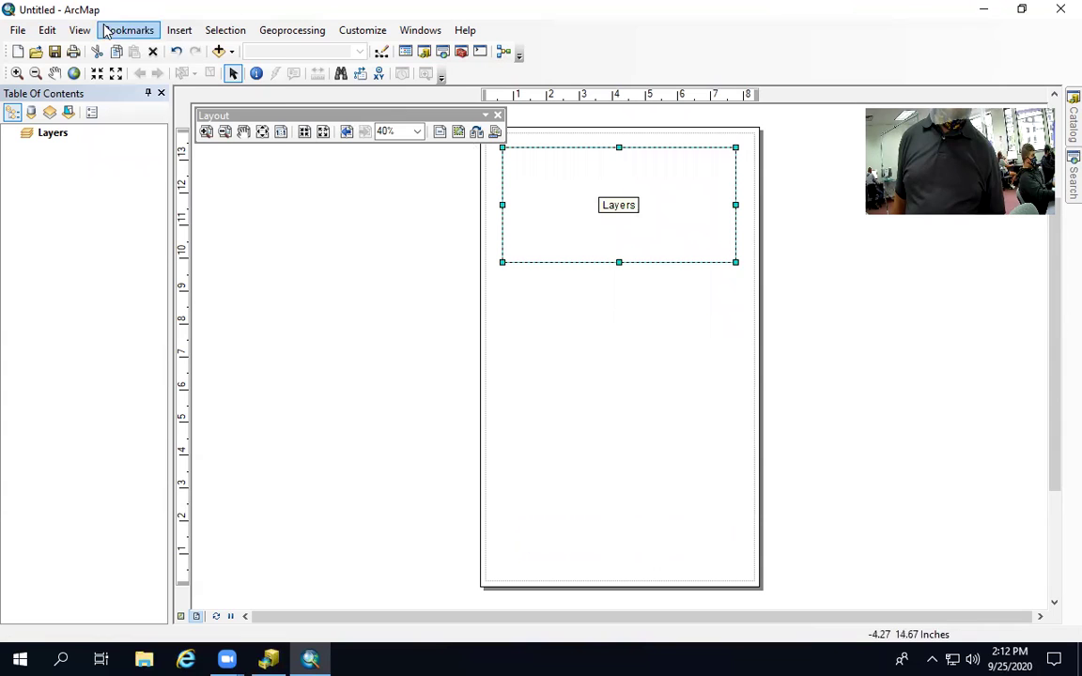
# Insert a second data frame and place it directly below the Layers frame
pyautogui.click(179, 30)
pyautogui.click(179, 47)
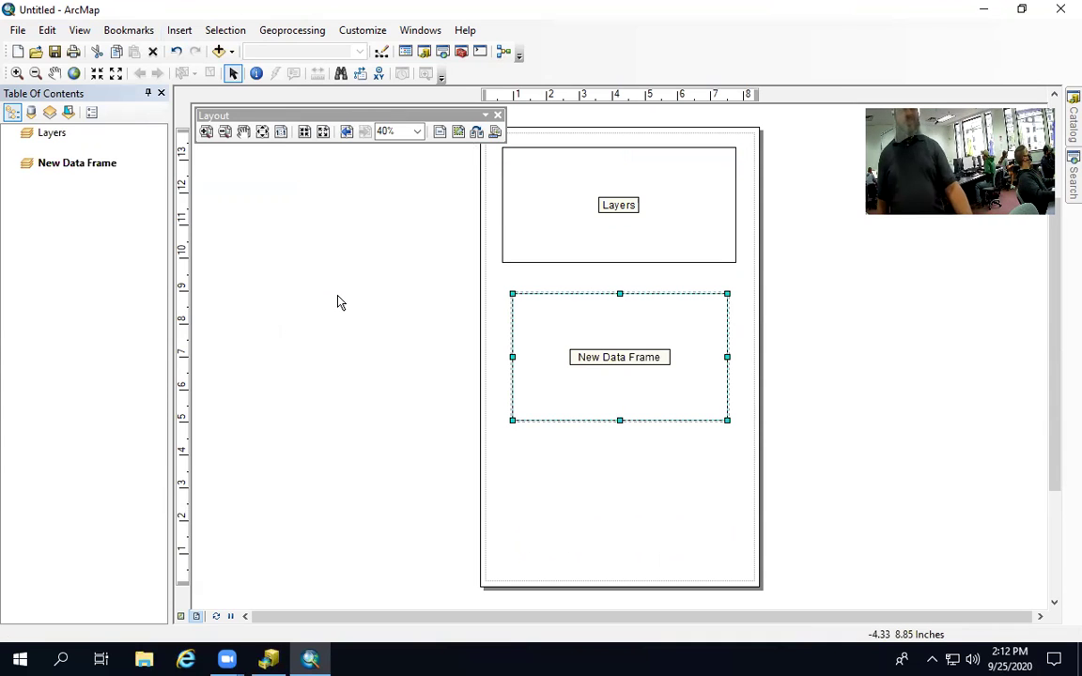
pyautogui.moveTo(531, 296); pyautogui.dragTo(521, 271)
# Shrink the Layers frame to about 2.9 inches high and fit the second frame beneath it at about the same width
pyautogui.click(678, 252)
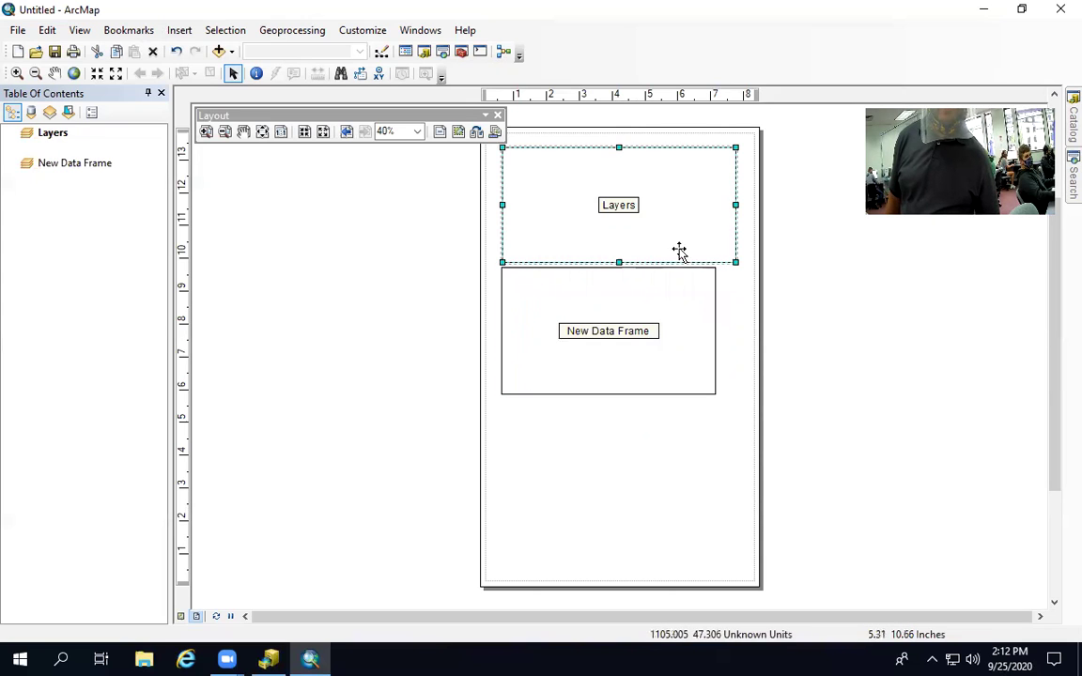
pyautogui.moveTo(734, 261); pyautogui.dragTo(729, 242)
pyautogui.click(669, 283)
pyautogui.moveTo(668, 274); pyautogui.dragTo(672, 260)
pyautogui.moveTo(718, 376); pyautogui.dragTo(725, 360)
# Insert a third data frame and move it below the second one
pyautogui.click(178, 34)
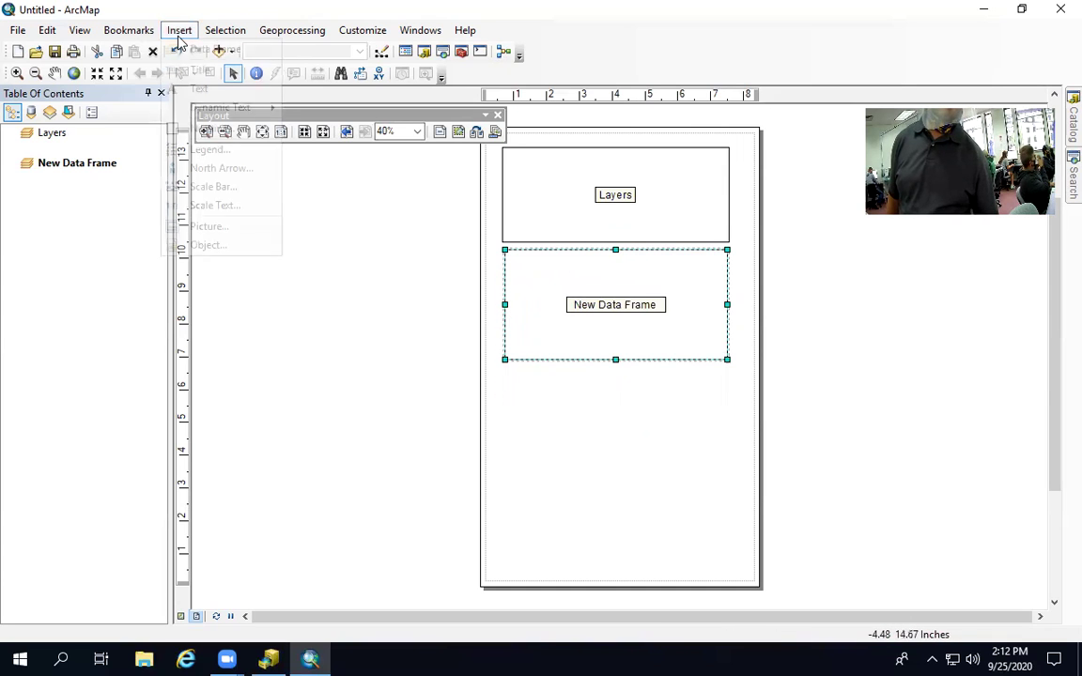
pyautogui.click(195, 51)
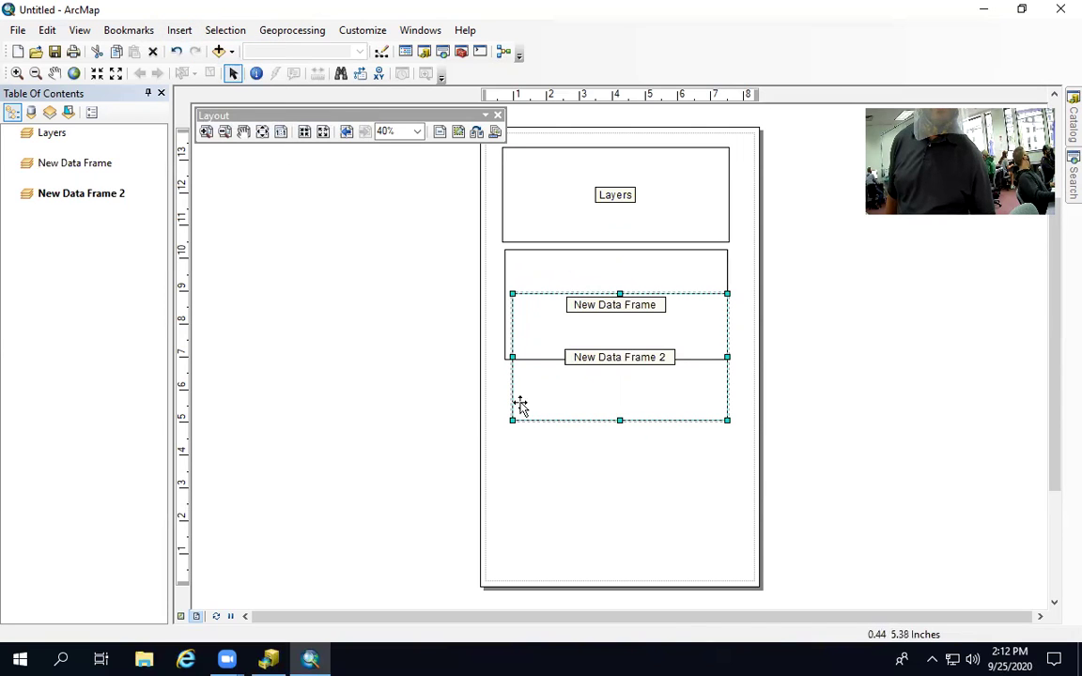
pyautogui.moveTo(555, 297); pyautogui.dragTo(551, 369)
# Shorten the second data frame to about 2.8 inches and fit the third beneath it at about 6.9 by 3.3 inches
pyautogui.click(699, 196)
pyautogui.click(724, 338)
pyautogui.moveTo(727, 358); pyautogui.dragTo(729, 345)
pyautogui.moveTo(691, 391)
pyautogui.mouseDown()
pyautogui.moveTo(703, 371)
pyautogui.moveTo(694, 373)
pyautogui.mouseUp()
pyautogui.moveTo(720, 476); pyautogui.dragTo(731, 458)
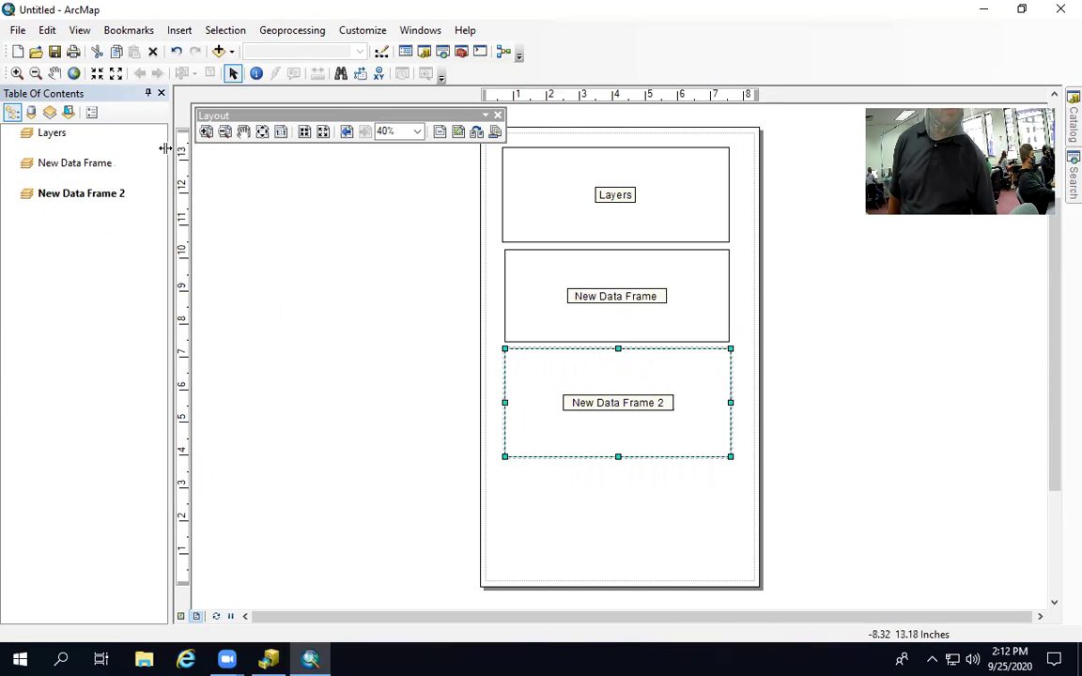
# Insert a fourth data frame and place it at the bottom of the page, below the third
pyautogui.click(180, 30)
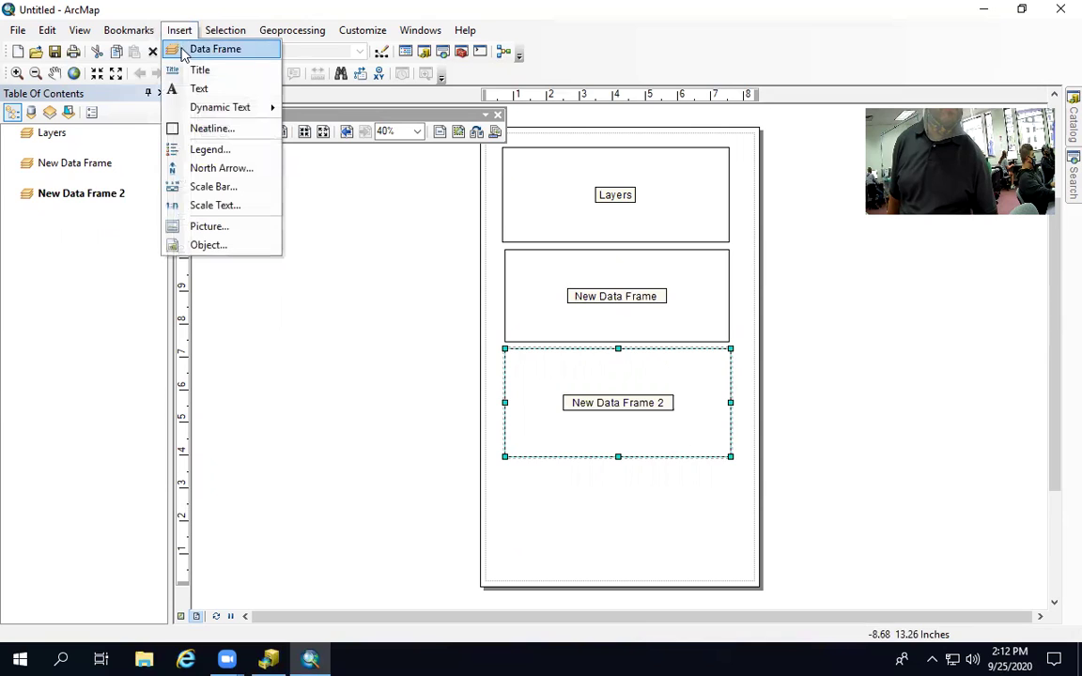
pyautogui.click(184, 51)
pyautogui.moveTo(534, 354); pyautogui.dragTo(525, 519)
# Shrink the Layers frame to about 6.5 by 2.1 inches, then raise the second frame beneath it and resize it to match its width
pyautogui.click(690, 235)
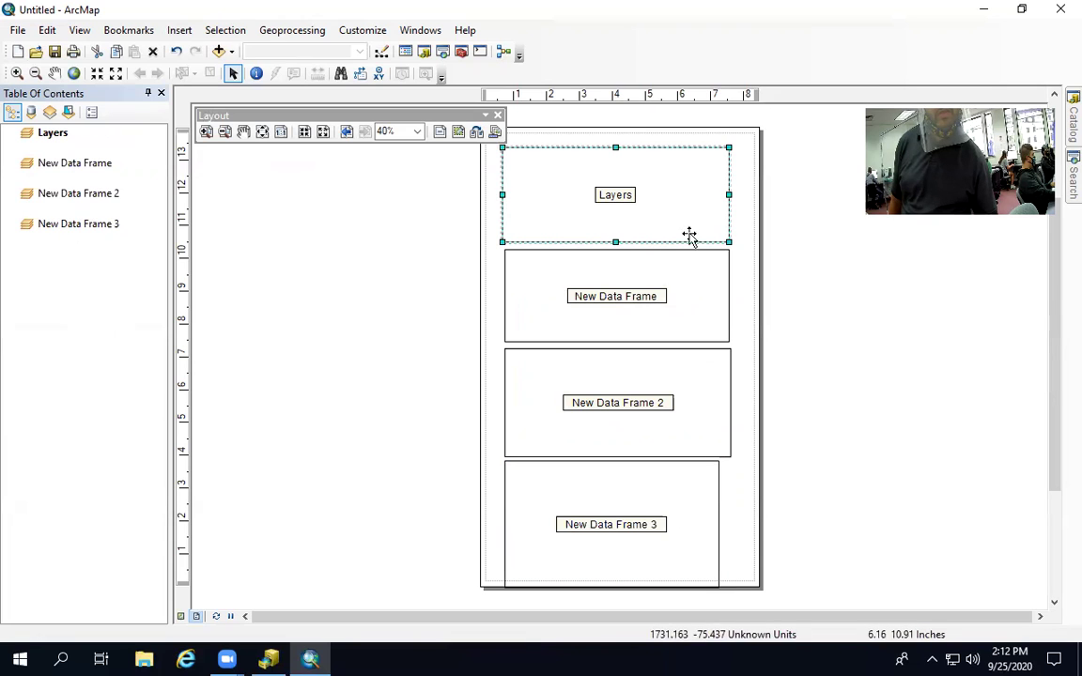
pyautogui.moveTo(728, 241); pyautogui.dragTo(716, 216)
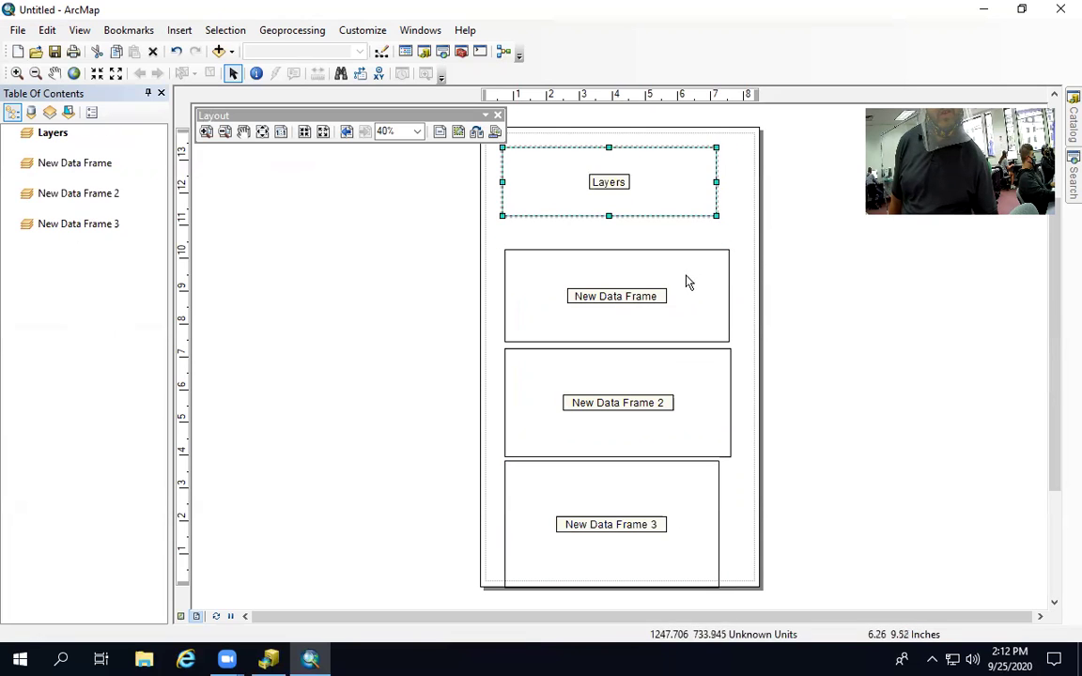
pyautogui.click(678, 272)
pyautogui.moveTo(655, 256); pyautogui.dragTo(654, 228)
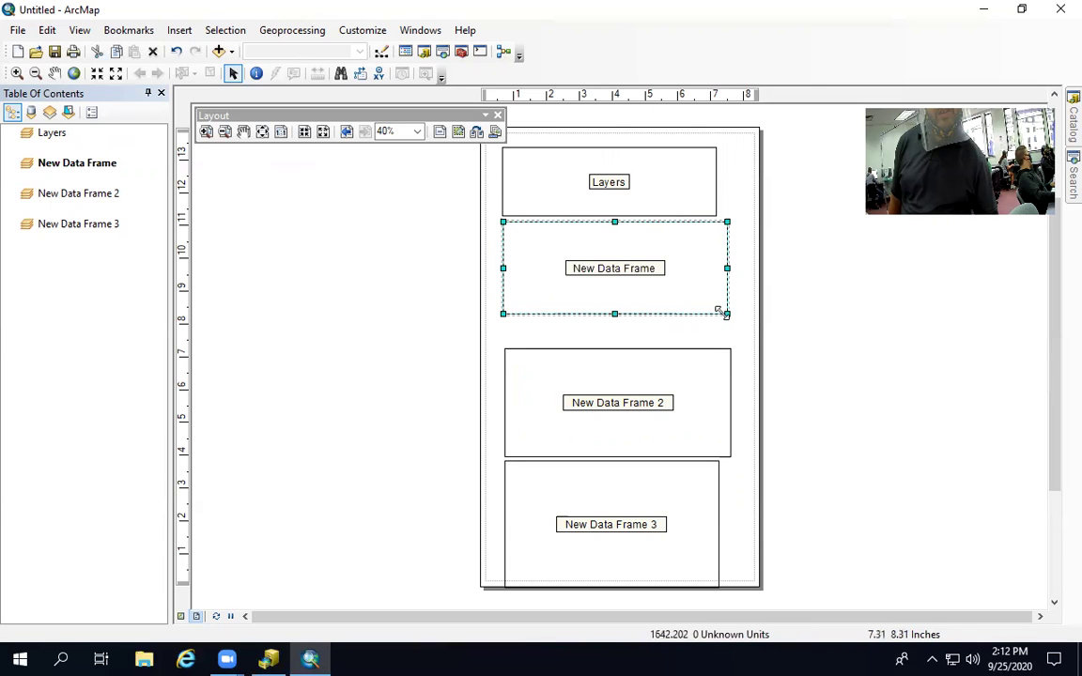
pyautogui.moveTo(720, 312); pyautogui.dragTo(718, 306)
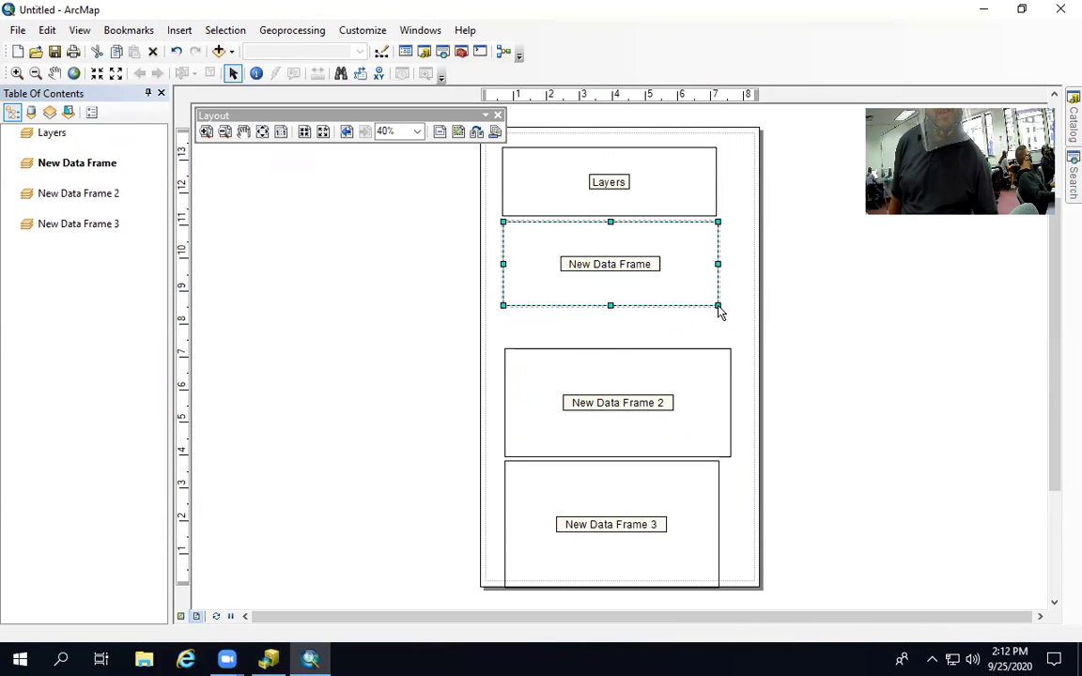
# Move the third and fourth data frames up to close the gaps and reduce their heights to about 2.8 and 2.3 inches
pyautogui.click(697, 374)
pyautogui.moveTo(687, 352); pyautogui.dragTo(690, 323)
pyautogui.moveTo(726, 422); pyautogui.dragTo(721, 406)
pyautogui.click(639, 472)
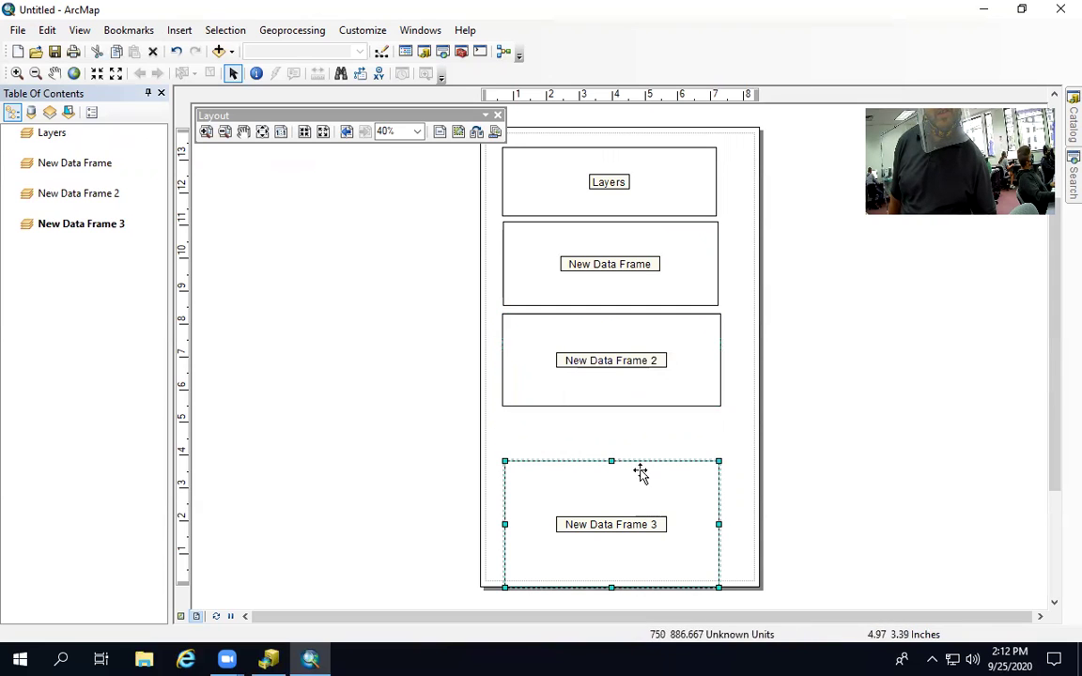
pyautogui.moveTo(643, 464); pyautogui.dragTo(638, 415)
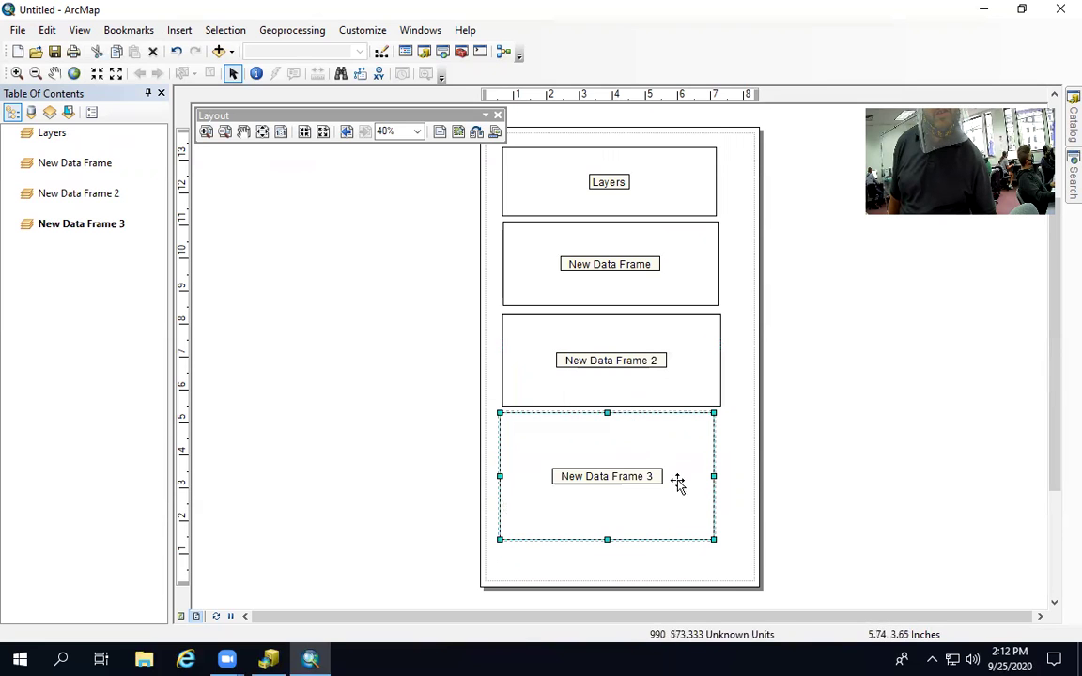
pyautogui.moveTo(713, 538); pyautogui.dragTo(724, 495)
# Insert a fifth data frame and fit it at the bottom of the page below New Data Frame 3, about 6.9 by 2.6 inches
pyautogui.click(178, 34)
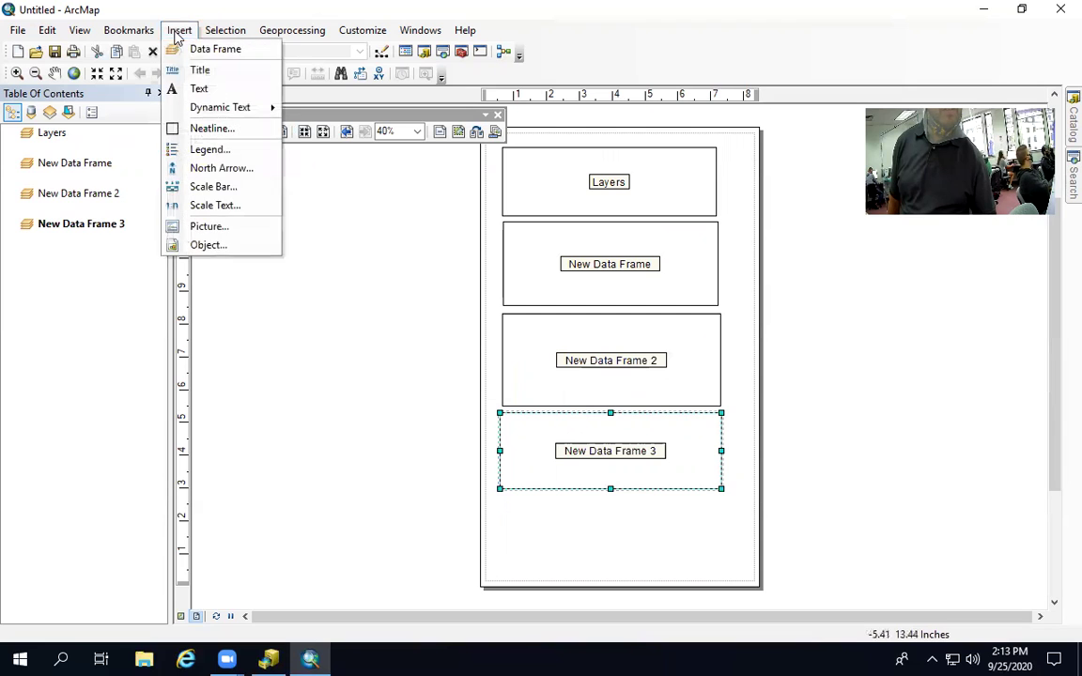
pyautogui.click(197, 49)
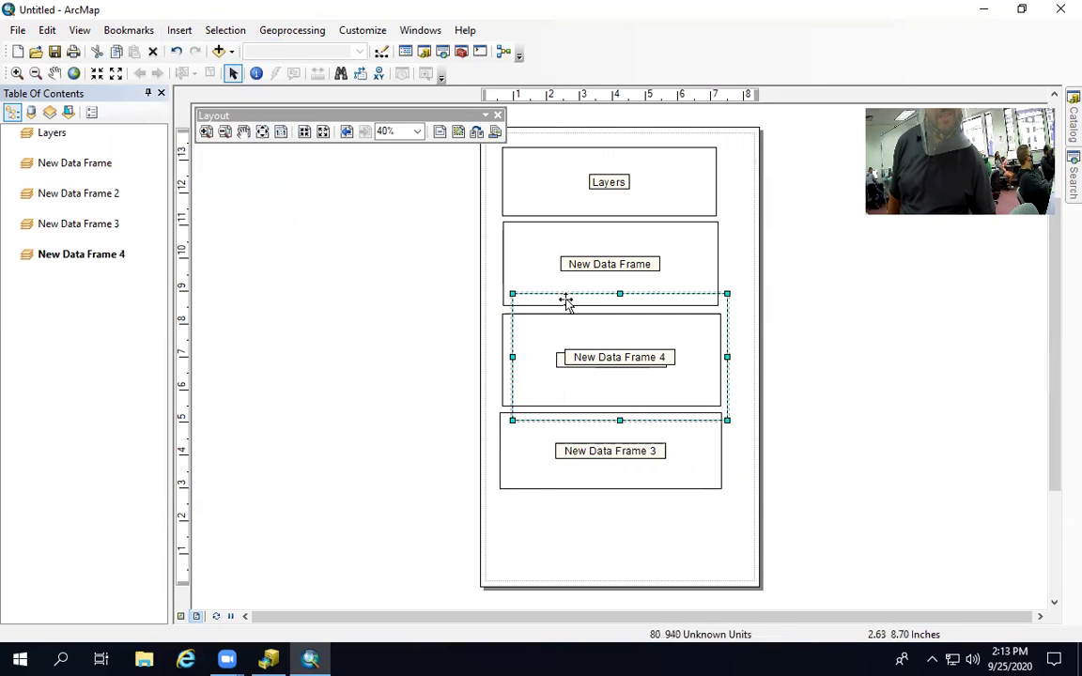
pyautogui.click(559, 291)
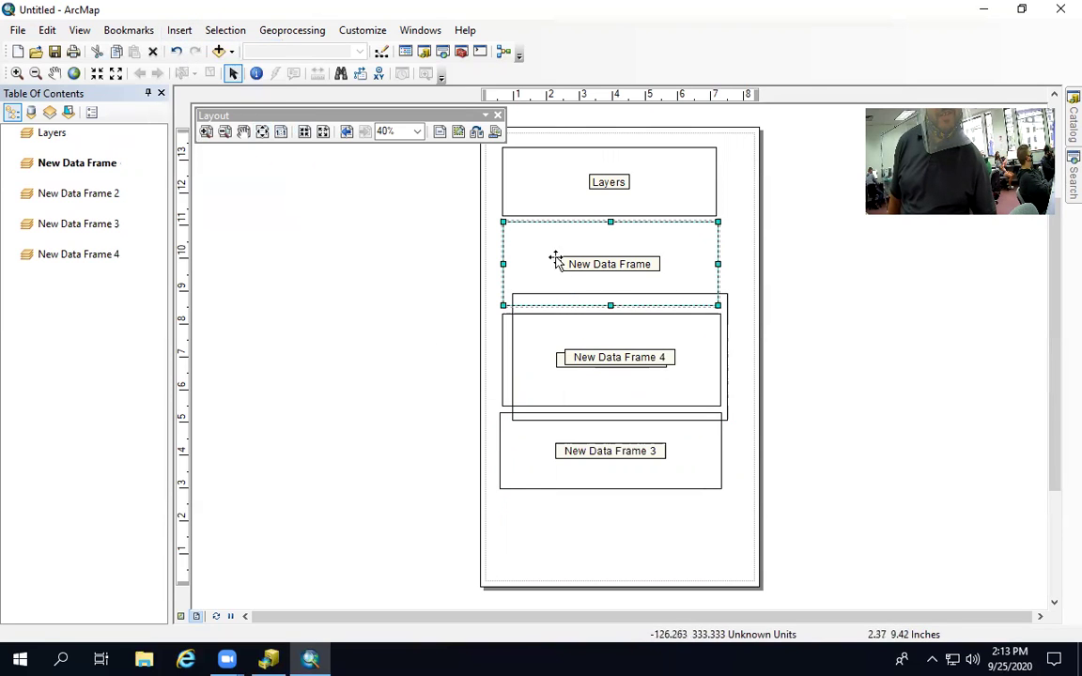
pyautogui.click(516, 343)
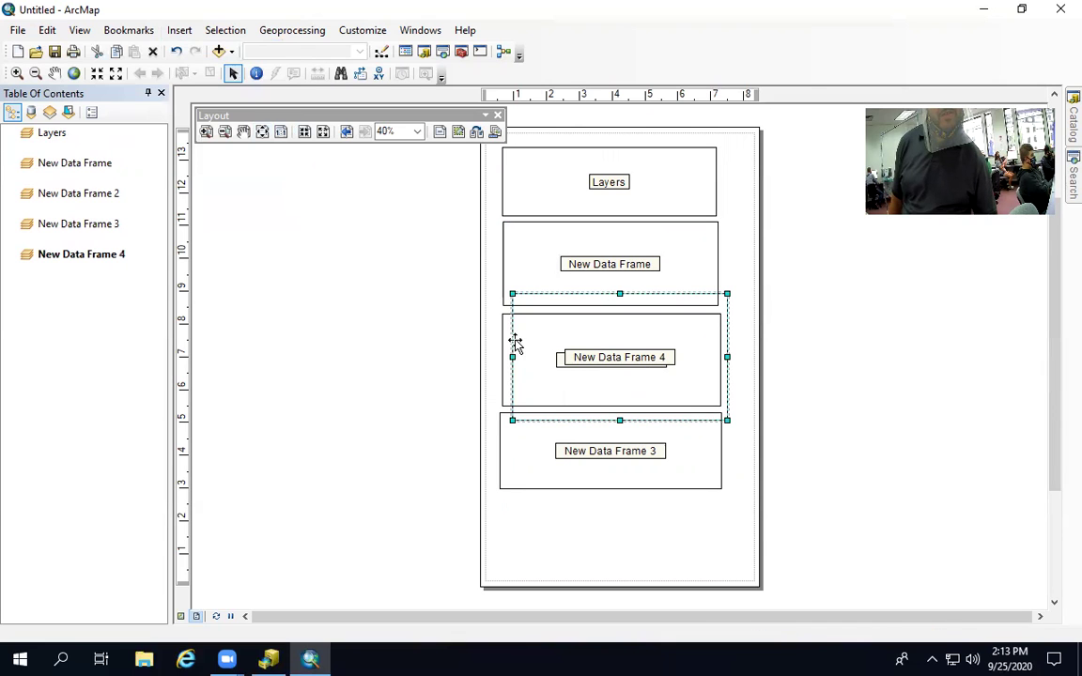
pyautogui.moveTo(528, 321); pyautogui.dragTo(518, 526)
pyautogui.moveTo(716, 500); pyautogui.dragTo(726, 543)
pyautogui.click(635, 467)
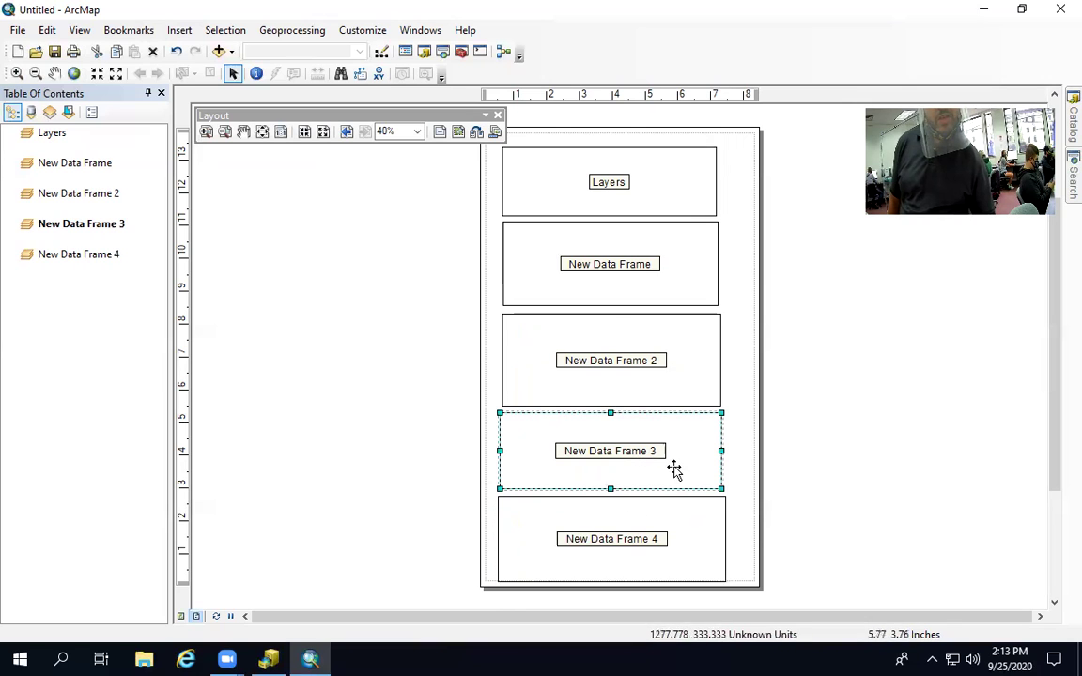
pyautogui.click(650, 382)
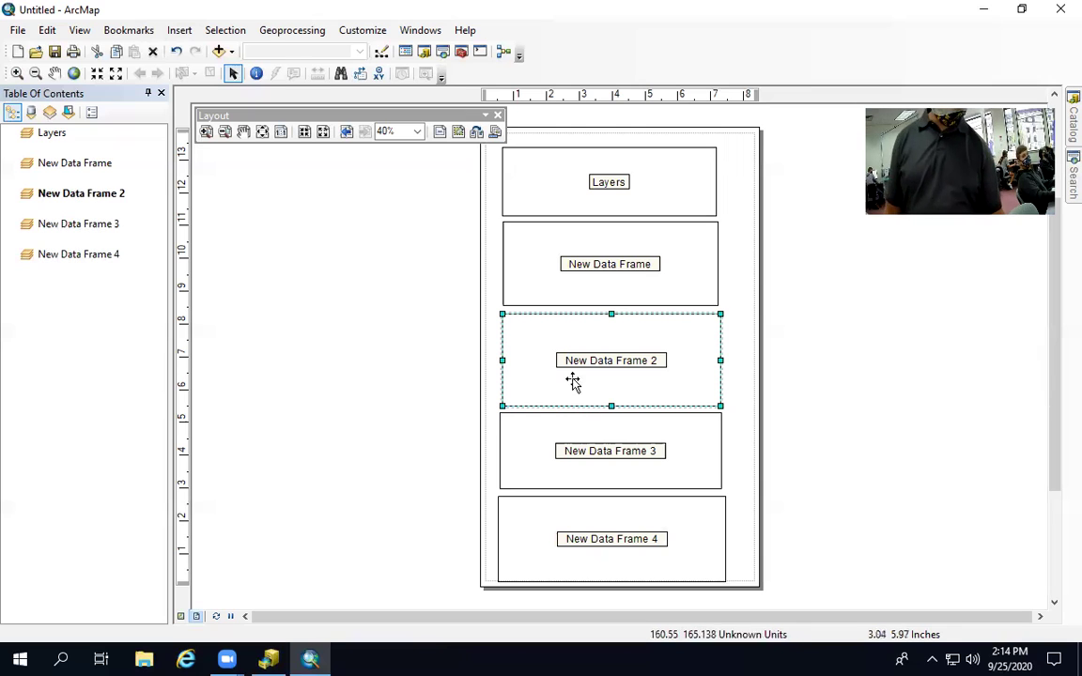
# Rename the Layers data frame as Asia Population and activate it
pyautogui.click(64, 136)
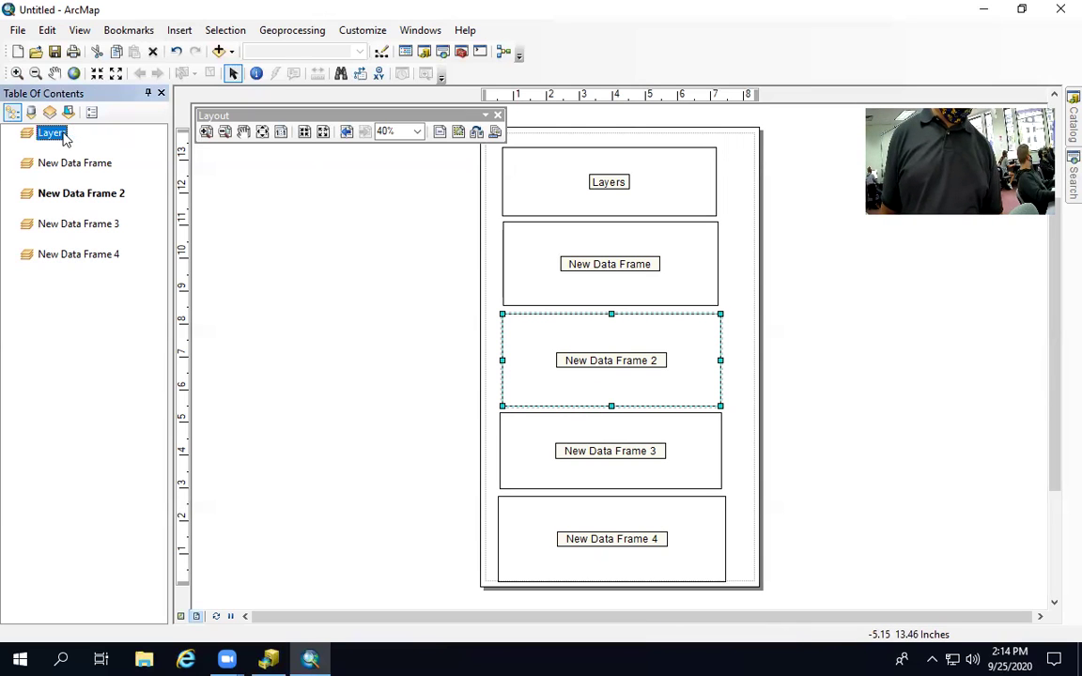
pyautogui.click(65, 137)
pyautogui.write('Asia Po')
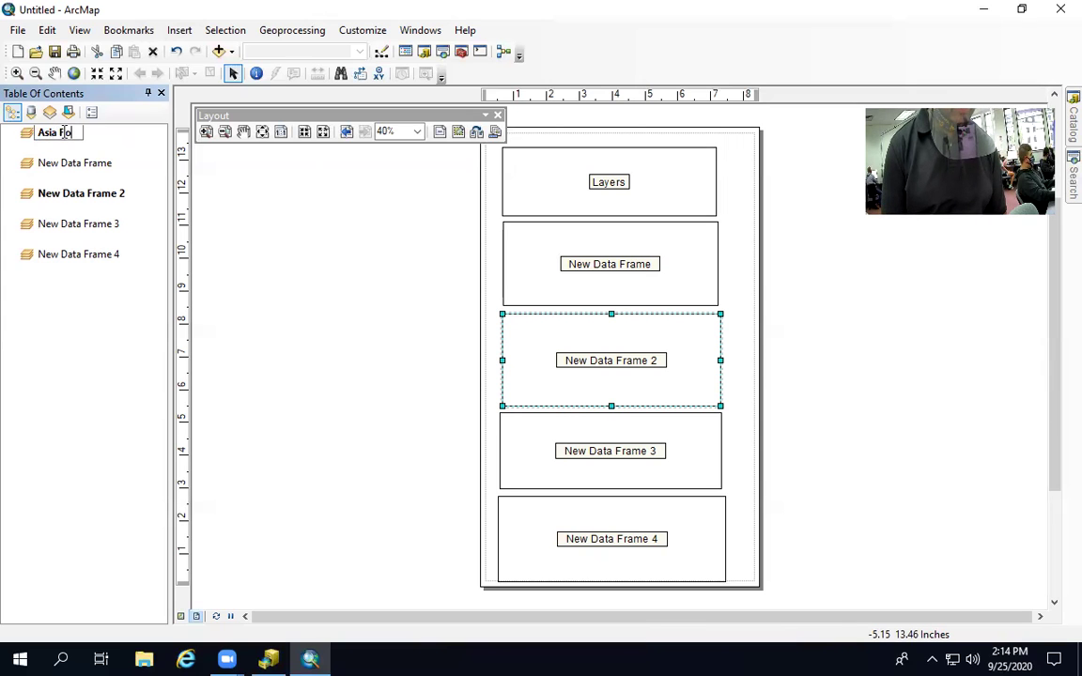
pyautogui.write('pulation')
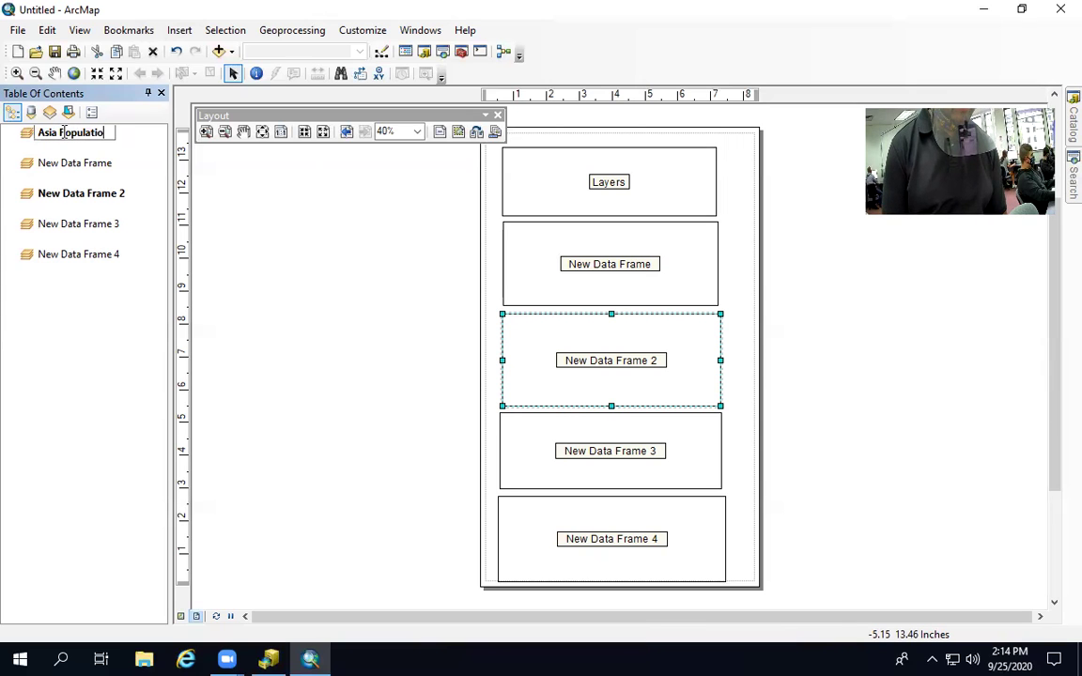
pyautogui.press('Return')
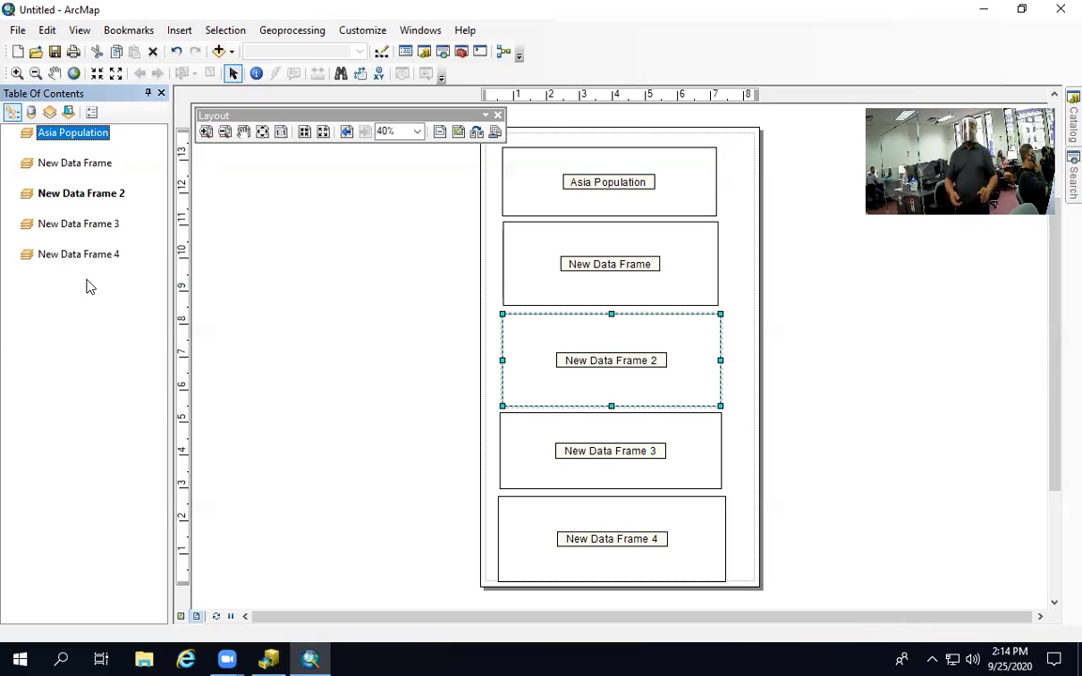
pyautogui.rightClick(54, 135)
pyautogui.click(104, 482)
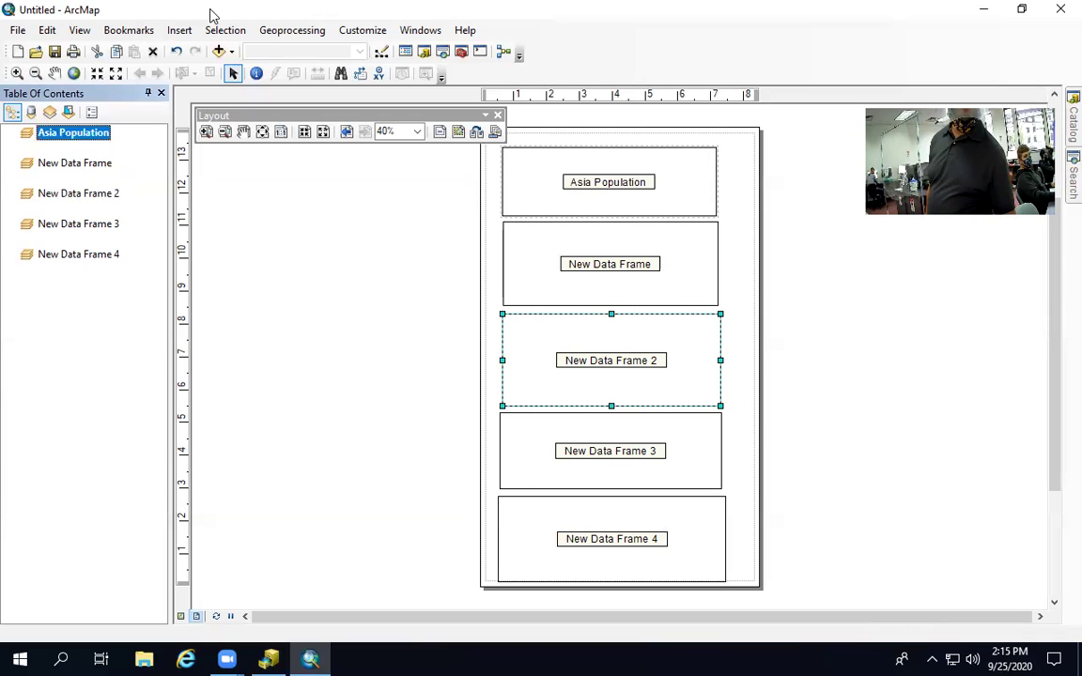
# Arrange ArcMap and ArcCatalog side by side and add the Background feature class from World.gdb to New Data Frame
pyautogui.moveTo(234, 19); pyautogui.dragTo(2, 141)
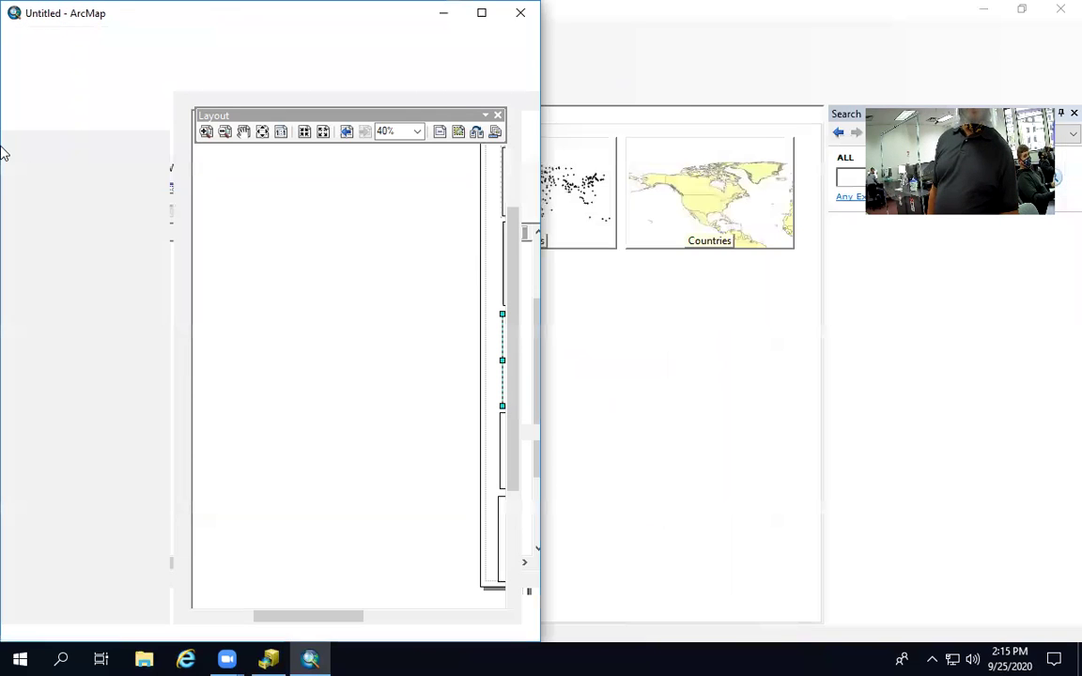
pyautogui.click(744, 246)
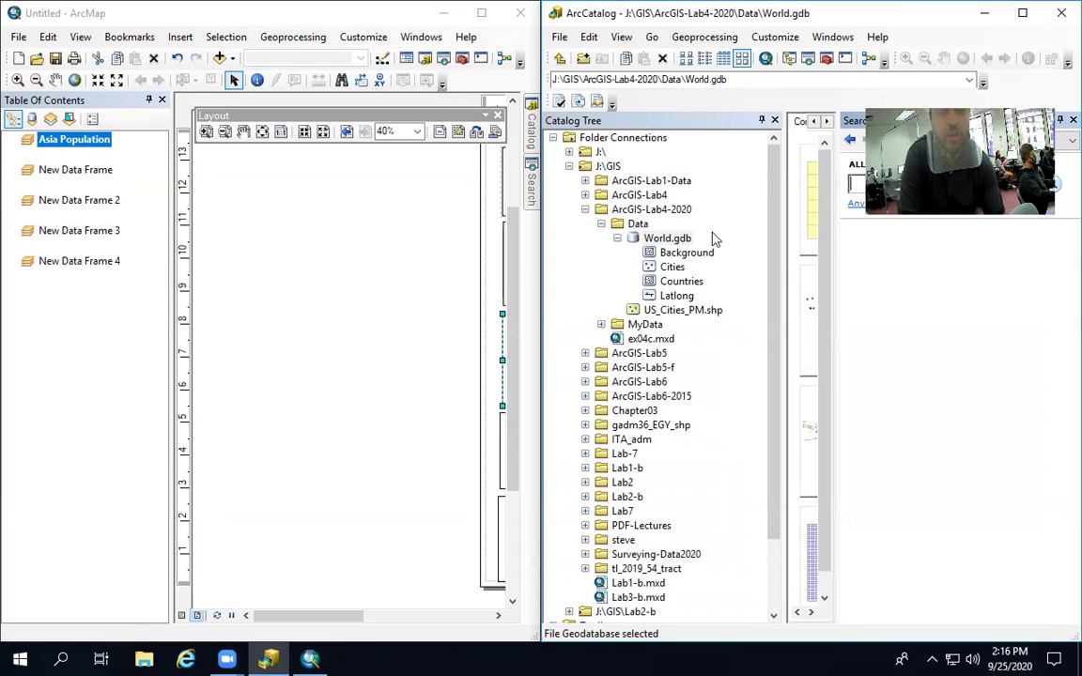
pyautogui.click(669, 239)
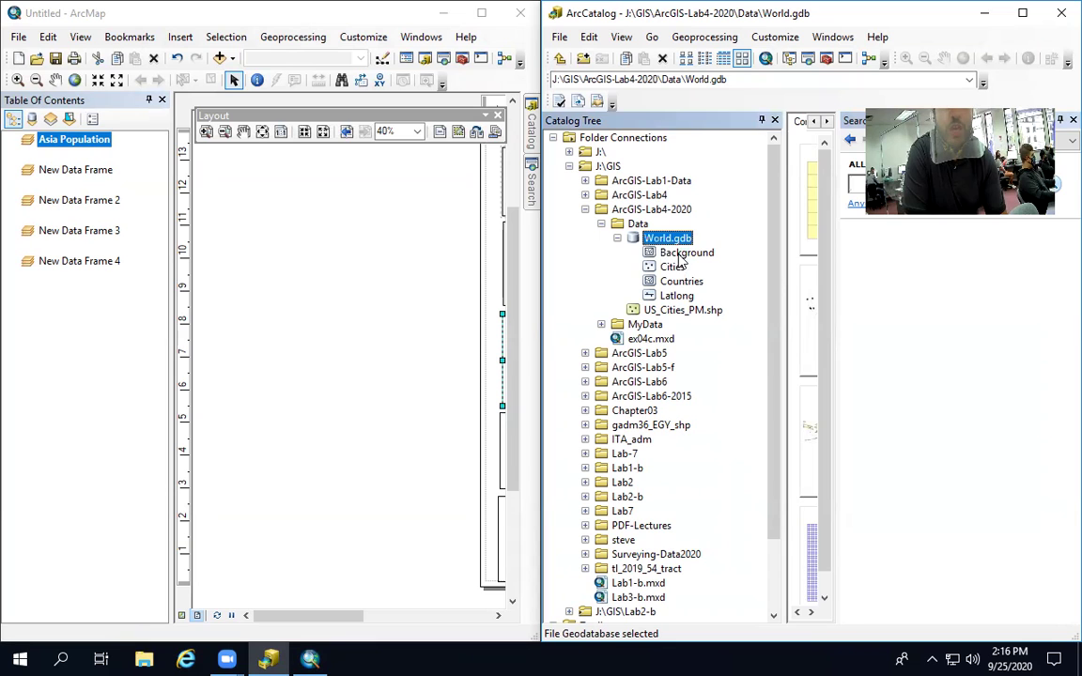
pyautogui.click(679, 255)
pyautogui.click(674, 267)
pyautogui.click(684, 253)
pyautogui.moveTo(684, 254); pyautogui.dragTo(248, 220)
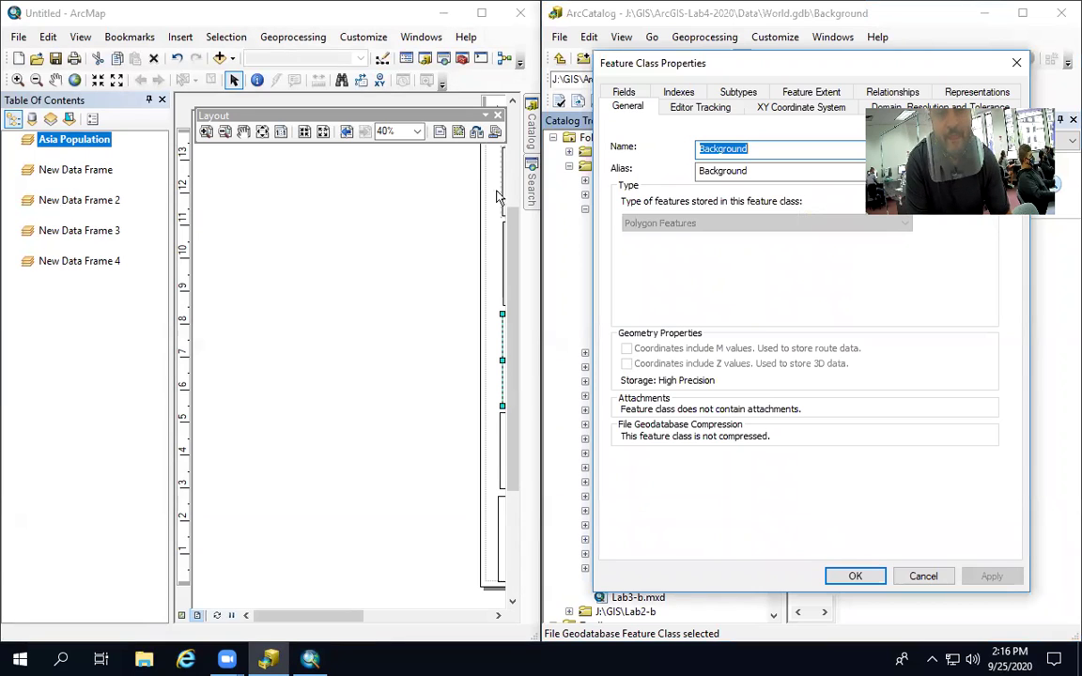
pyautogui.click(911, 577)
pyautogui.moveTo(669, 253); pyautogui.dragTo(81, 177)
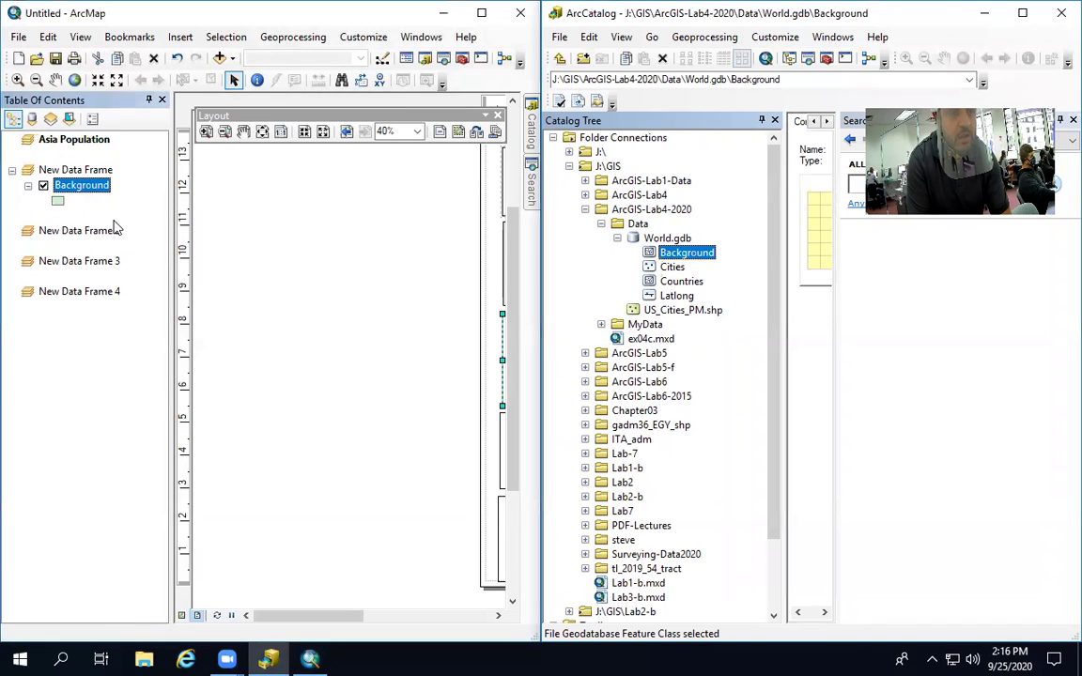
# Add the Cities, Countries and Latlong feature classes from World.gdb and the US_Cities_PM.shp shapefile to New Data Frame
pyautogui.click(673, 268)
pyautogui.moveTo(674, 269); pyautogui.dragTo(66, 207)
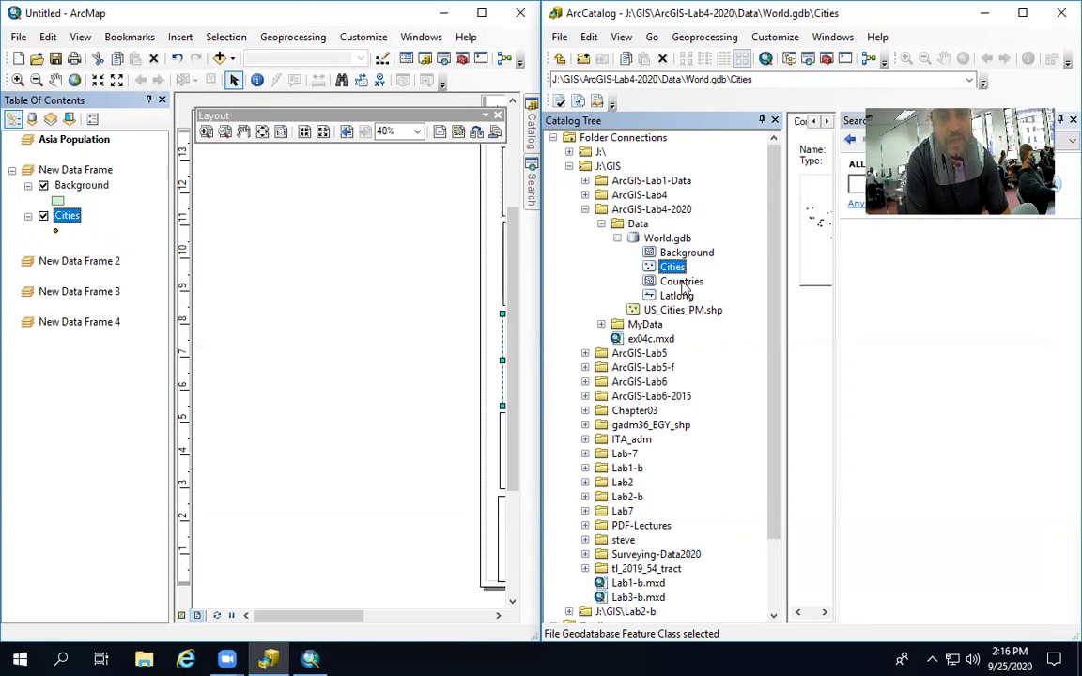
pyautogui.click(681, 284)
pyautogui.moveTo(681, 287); pyautogui.dragTo(642, 282)
pyautogui.moveTo(70, 260); pyautogui.dragTo(72, 234)
pyautogui.moveTo(663, 298); pyautogui.dragTo(68, 249)
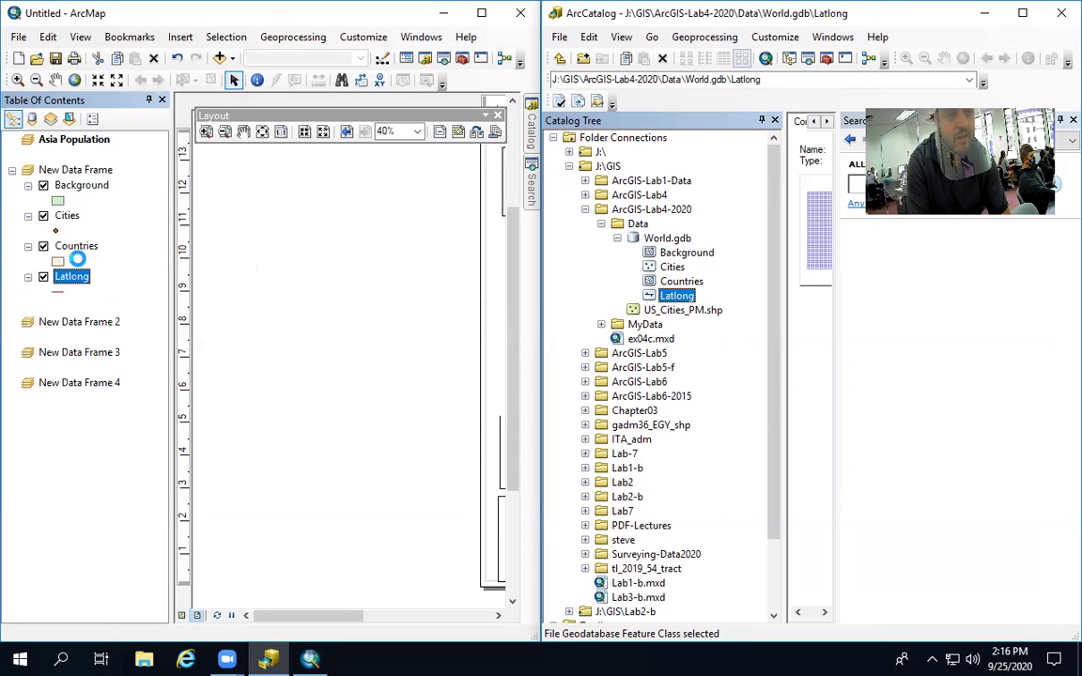
pyautogui.click(676, 313)
pyautogui.moveTo(676, 313); pyautogui.dragTo(104, 300)
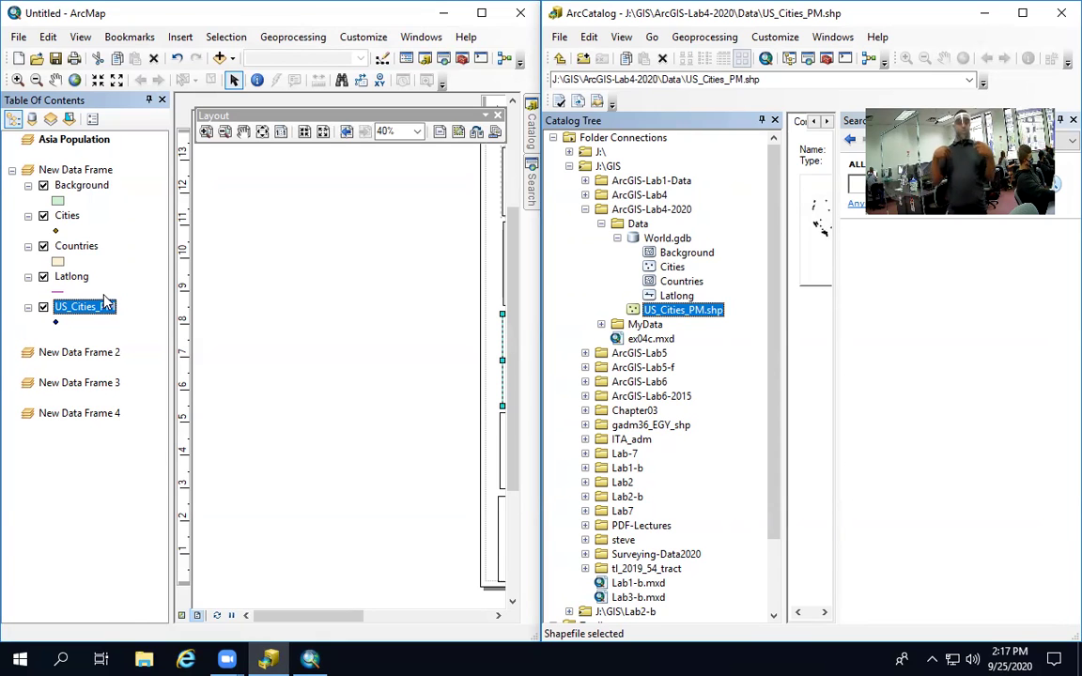
# Copy the Background layer from New Data Frame into the Asia Population data frame
pyautogui.click(84, 187)
pyautogui.rightClick(84, 187)
pyautogui.press('Escape')
pyautogui.click(79, 141)
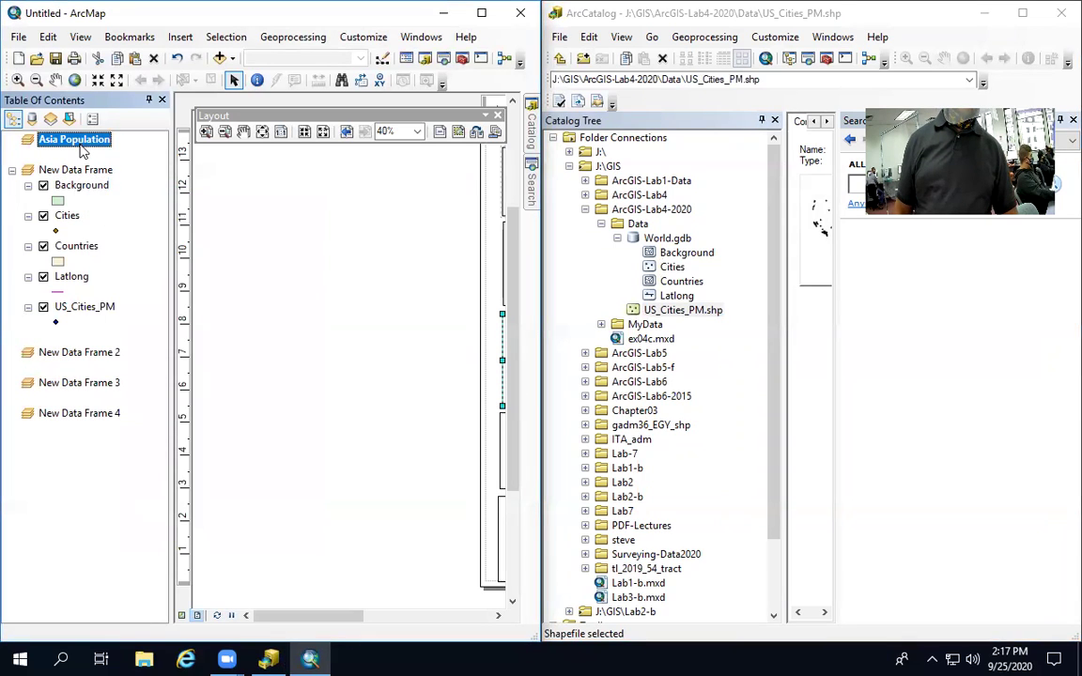
pyautogui.rightClick(80, 148)
pyautogui.click(131, 232)
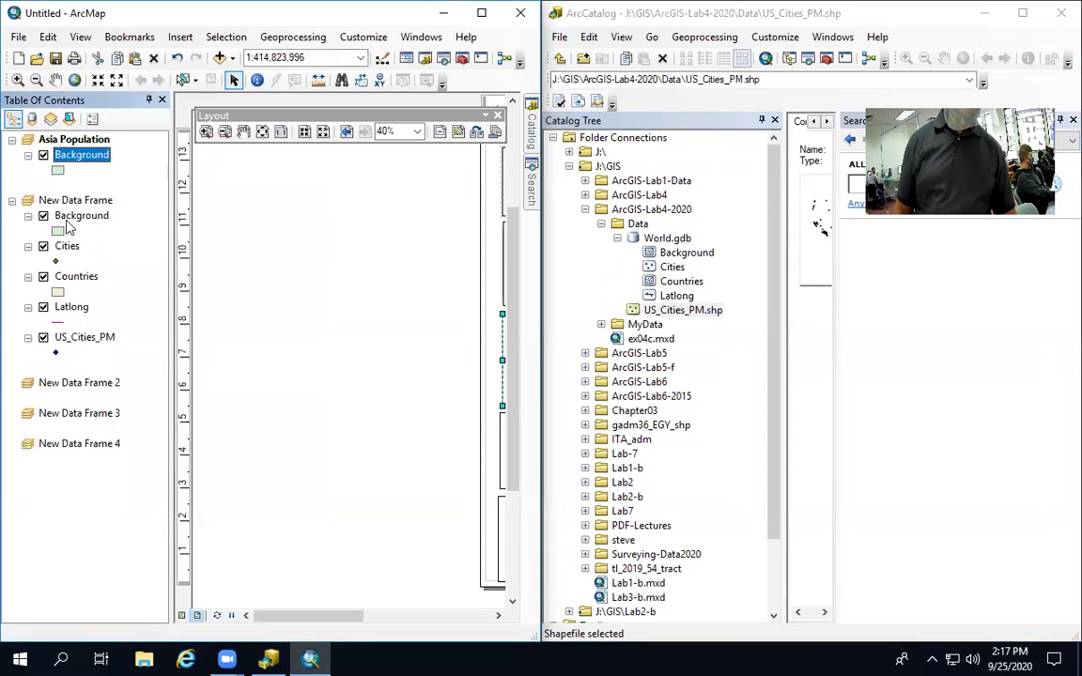
# Copy the Cities layer from New Data Frame into the Asia Population data frame
pyautogui.click(67, 246)
pyautogui.rightClick(67, 248)
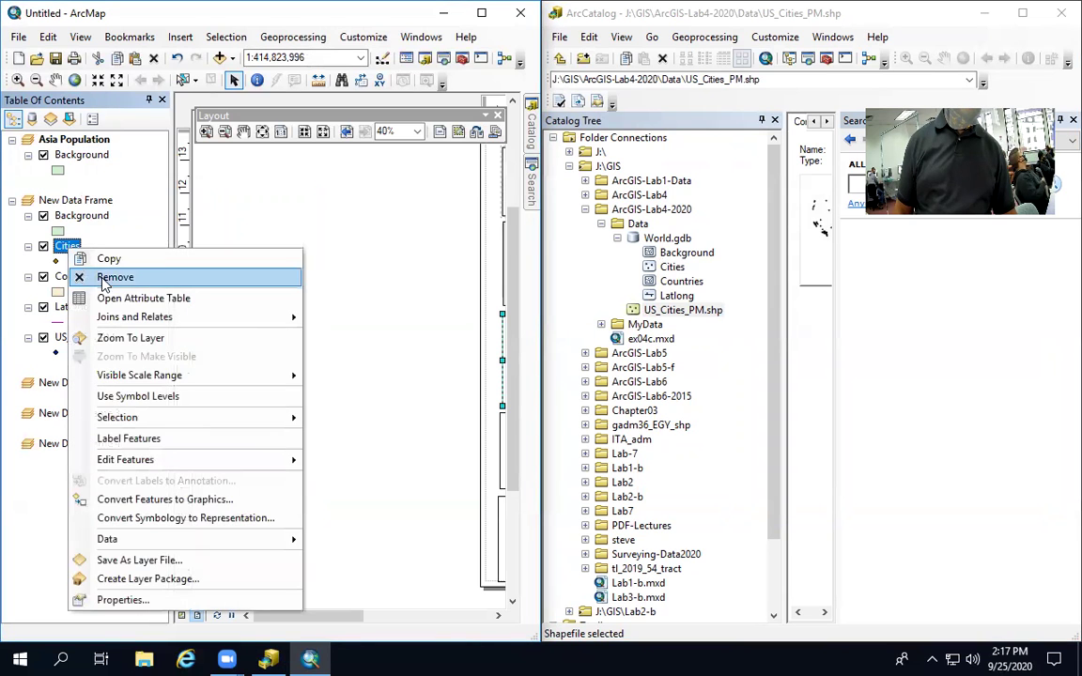
pyautogui.click(109, 257)
pyautogui.click(75, 139)
pyautogui.rightClick(83, 142)
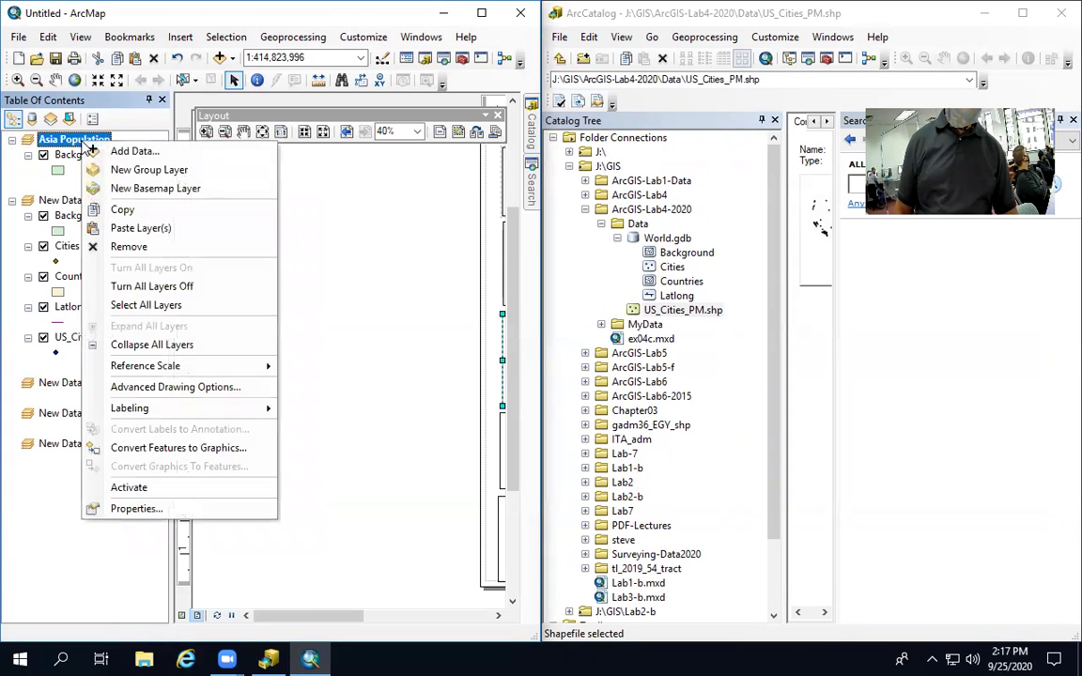
pyautogui.click(136, 229)
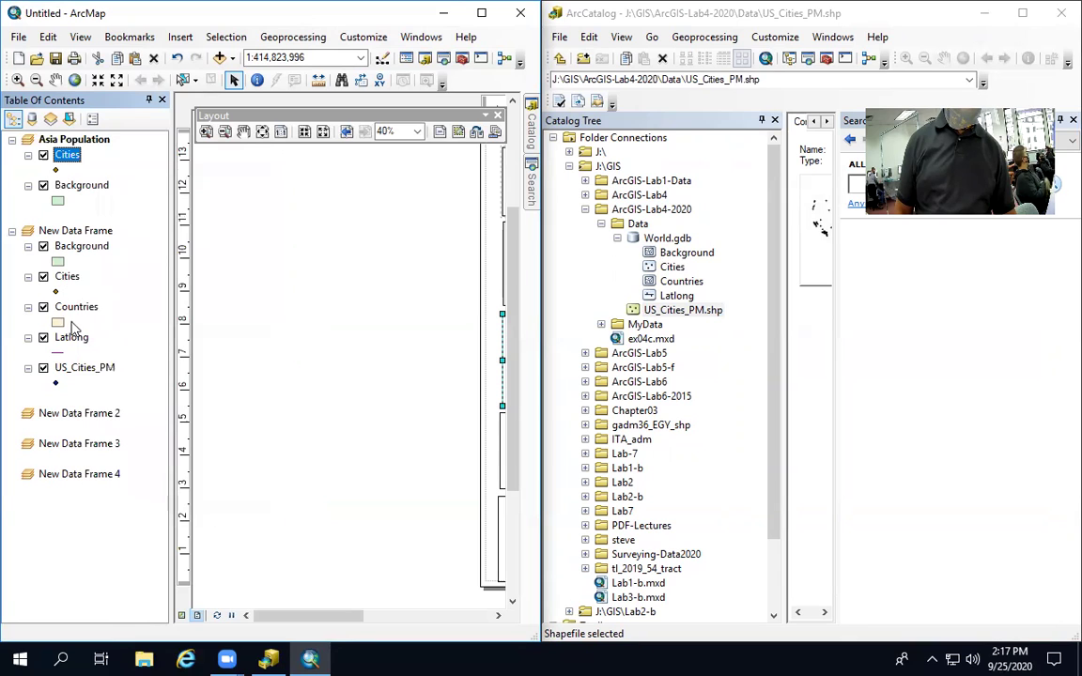
# Copy the Countries layer from New Data Frame into the Asia Population data frame
pyautogui.click(70, 310)
pyautogui.rightClick(67, 310)
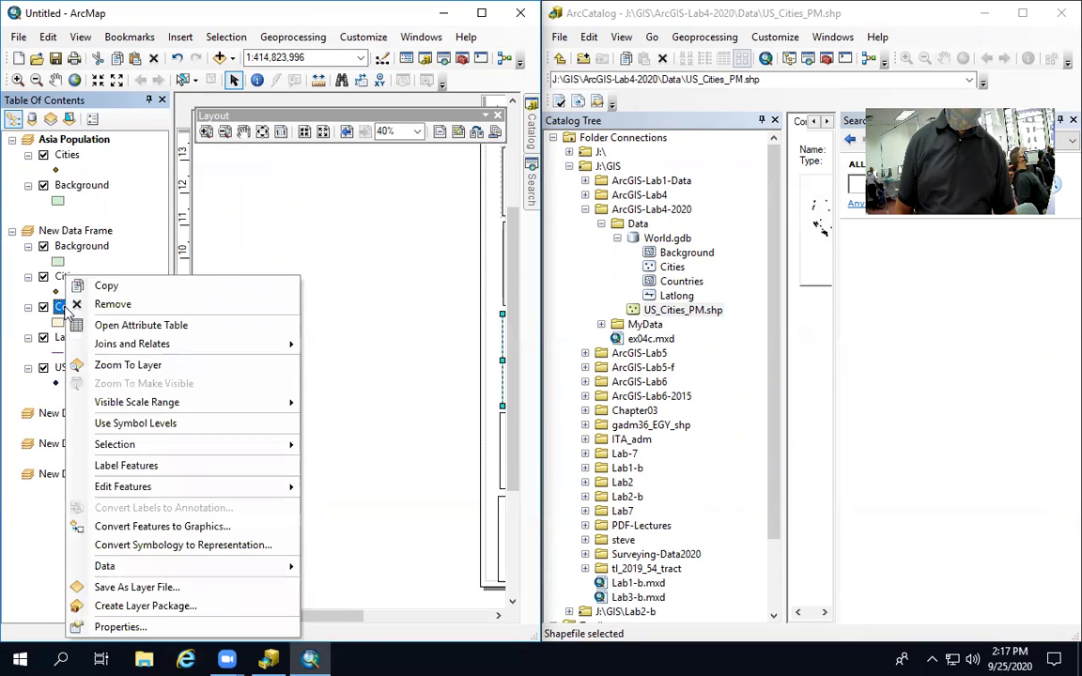
pyautogui.click(107, 283)
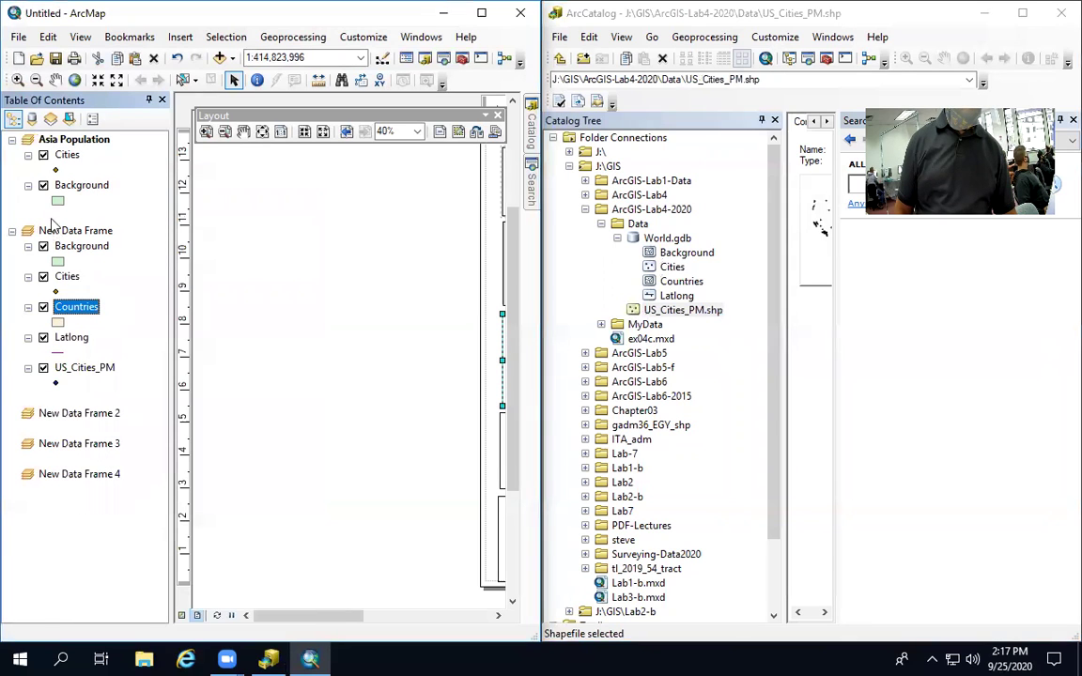
pyautogui.click(70, 140)
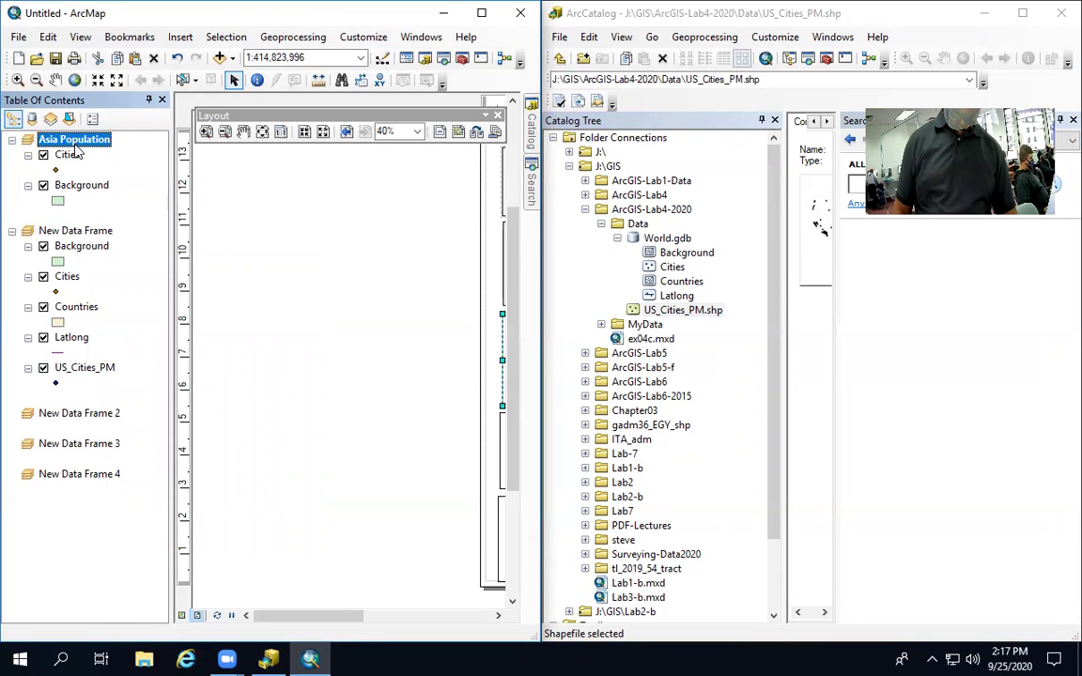
pyautogui.rightClick(68, 138)
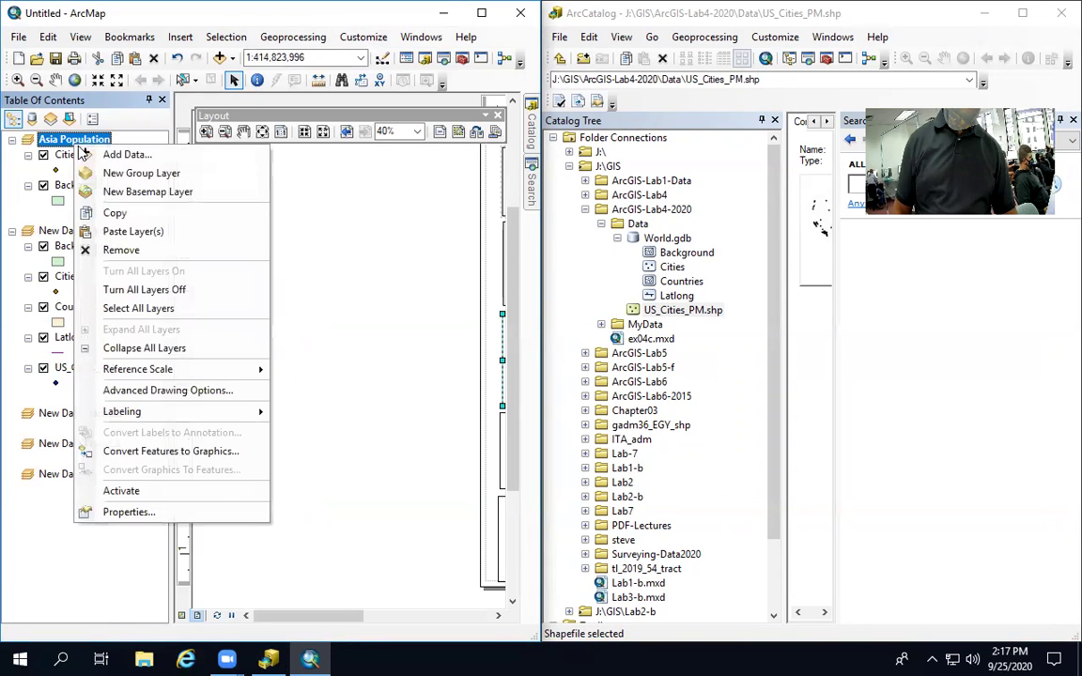
pyautogui.click(136, 210)
# Copy the Latlong layer from New Data Frame into the Asia Population data frame
pyautogui.click(64, 368)
pyautogui.rightClick(64, 369)
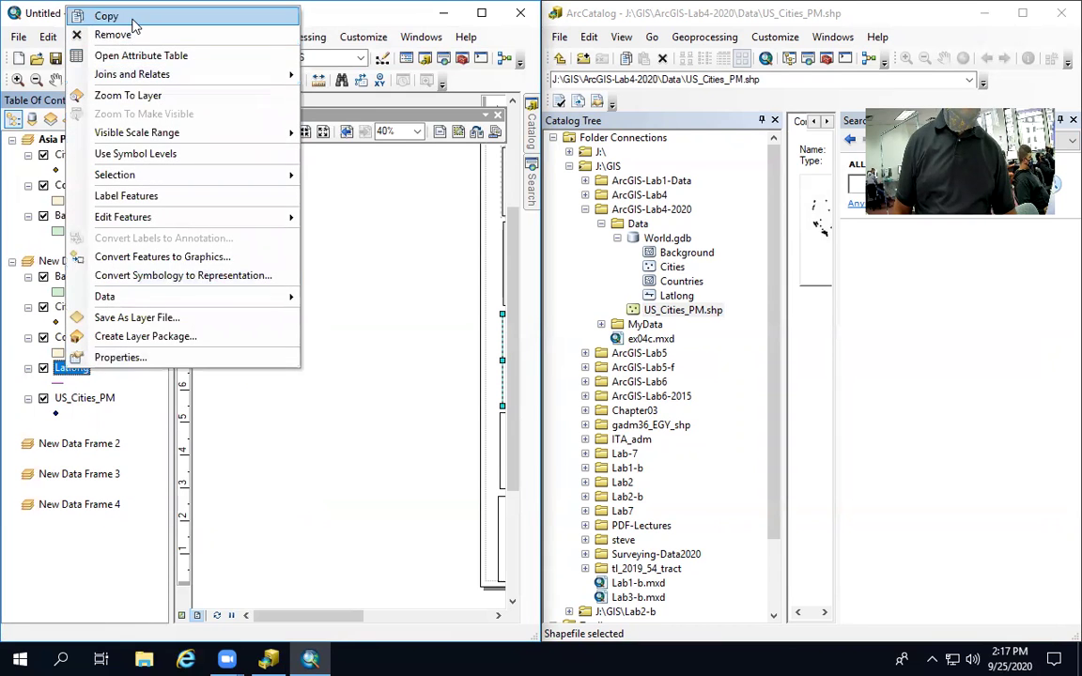
pyautogui.click(111, 35)
pyautogui.click(73, 139)
pyautogui.rightClick(73, 139)
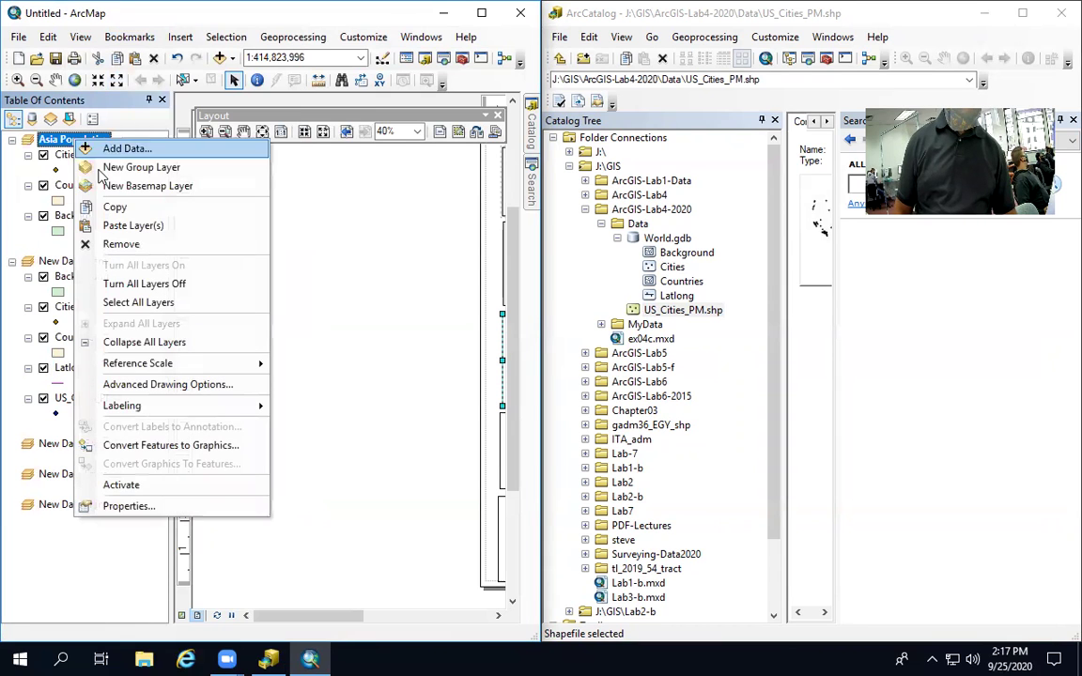
pyautogui.click(136, 225)
pyautogui.click(75, 434)
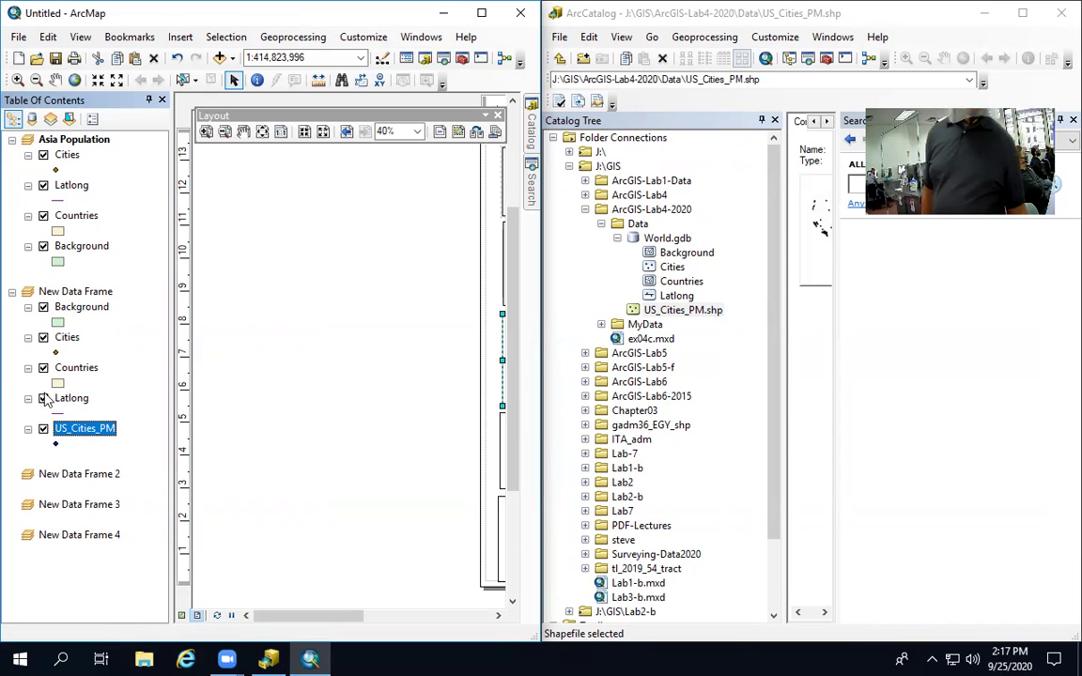
# Maximize the ArcMap window and show the Asia Population frame in data view
pyautogui.click(480, 13)
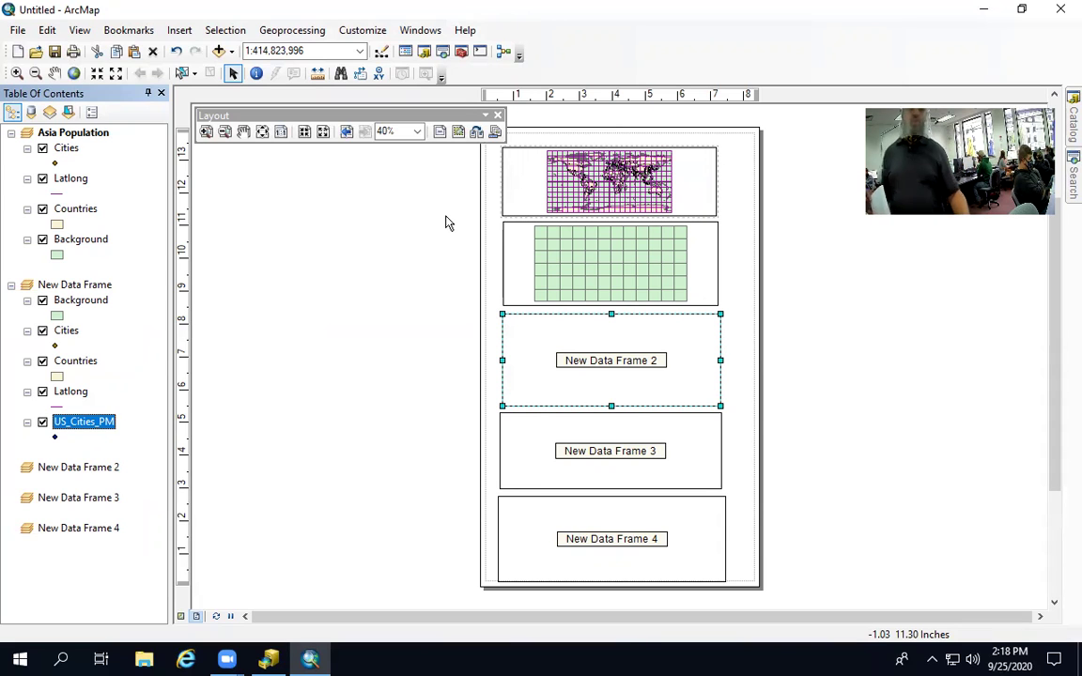
pyautogui.click(182, 618)
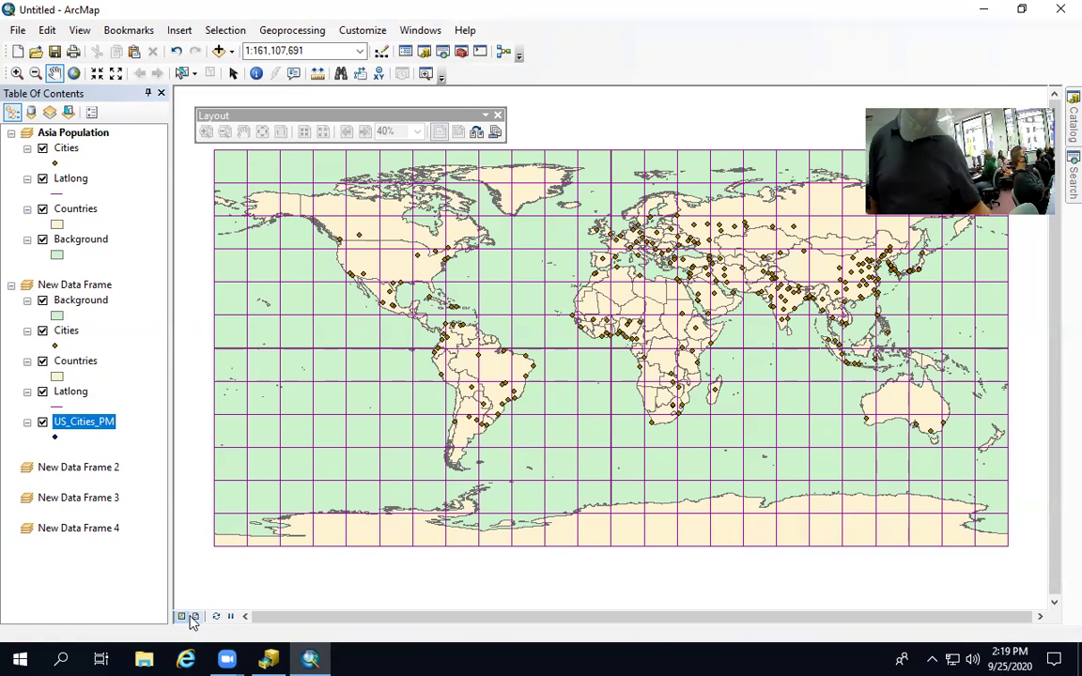
# Search the symbols for ocean, clear the search, and apply the ESRI Blue fill to the Asia Population frame's Background layer
pyautogui.click(57, 263)
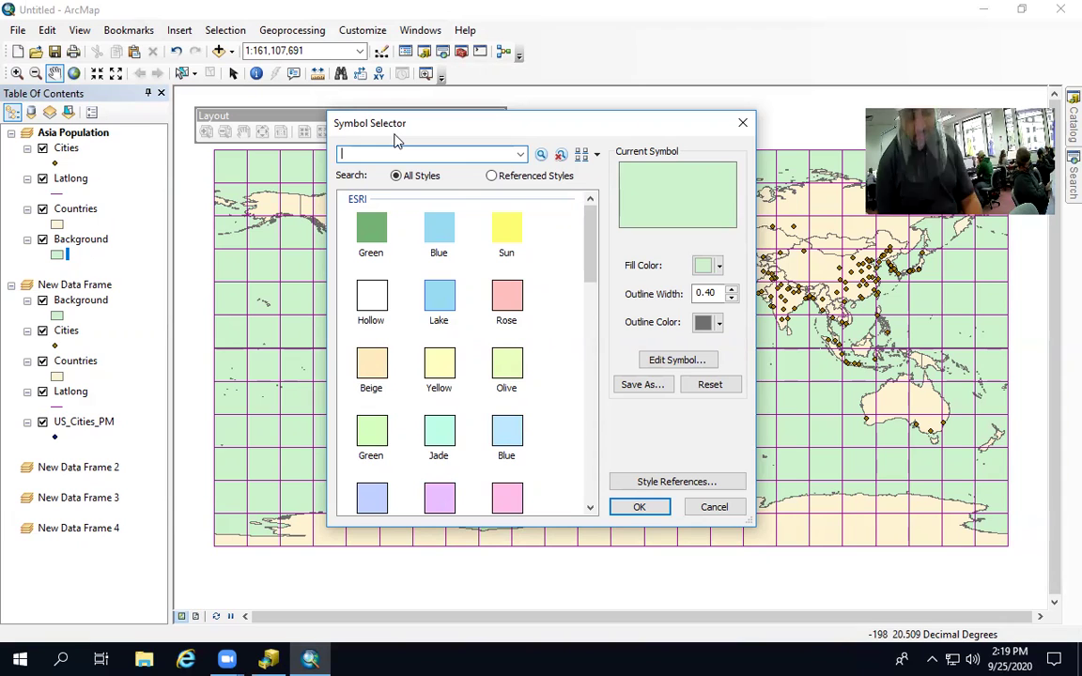
pyautogui.write('ocea')
pyautogui.write('n')
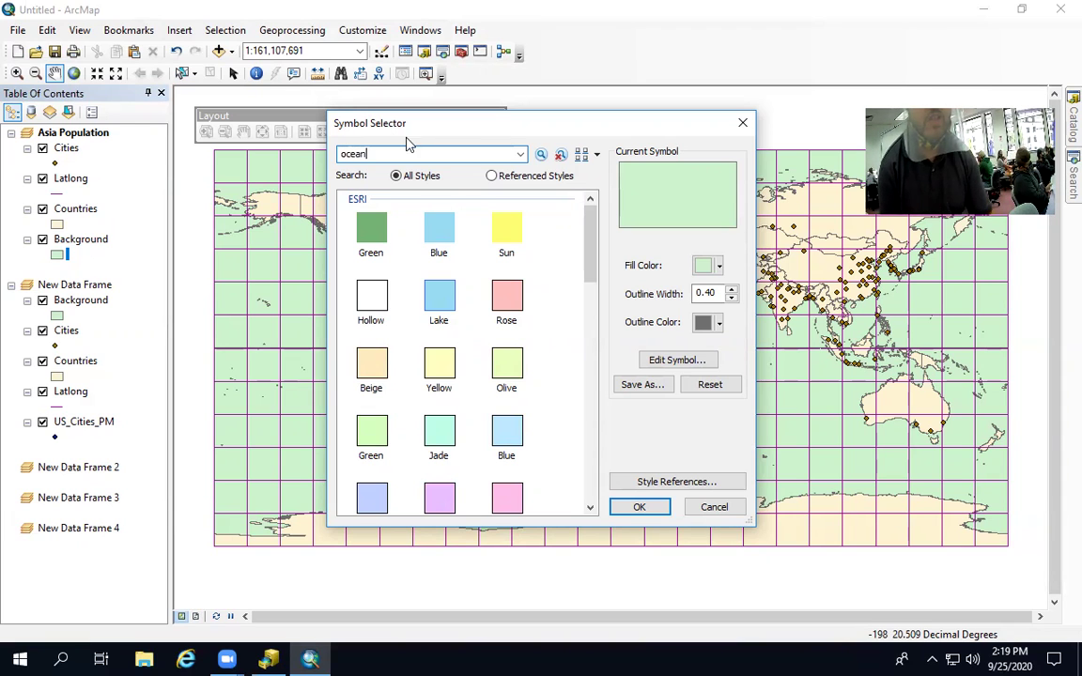
pyautogui.click(542, 156)
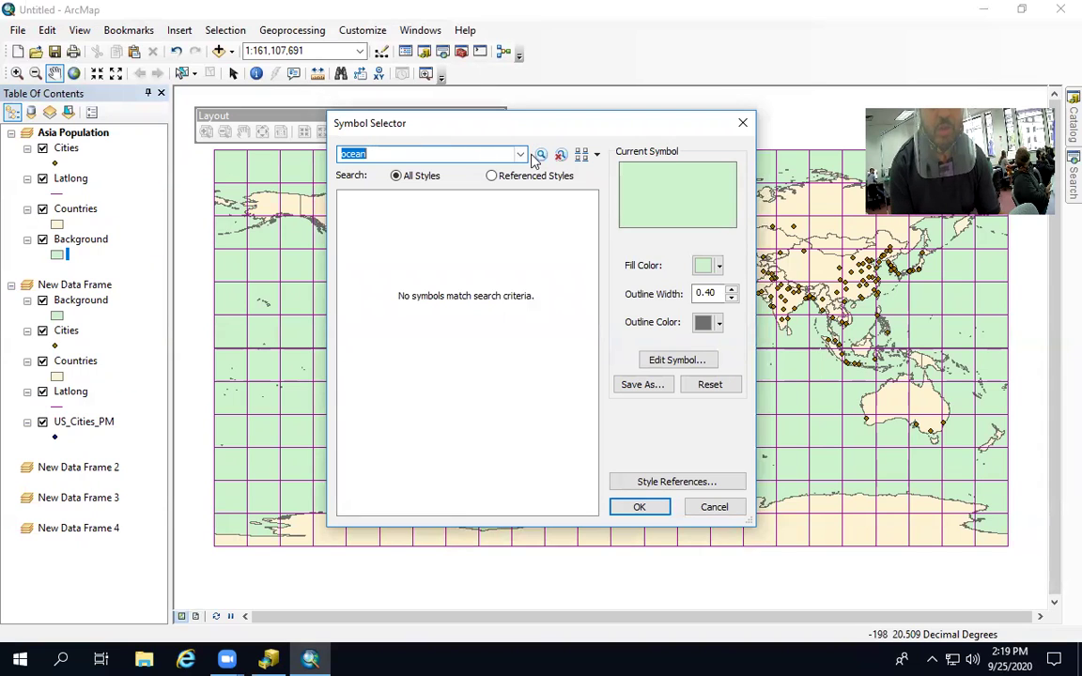
pyautogui.click(561, 154)
pyautogui.click(438, 254)
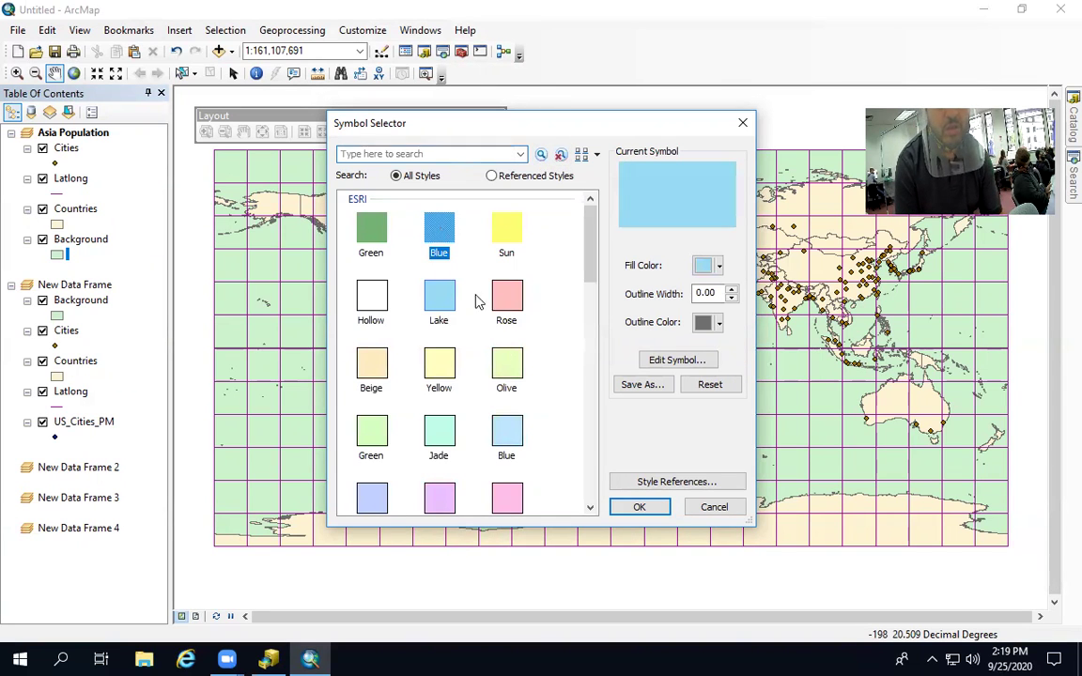
pyautogui.click(638, 508)
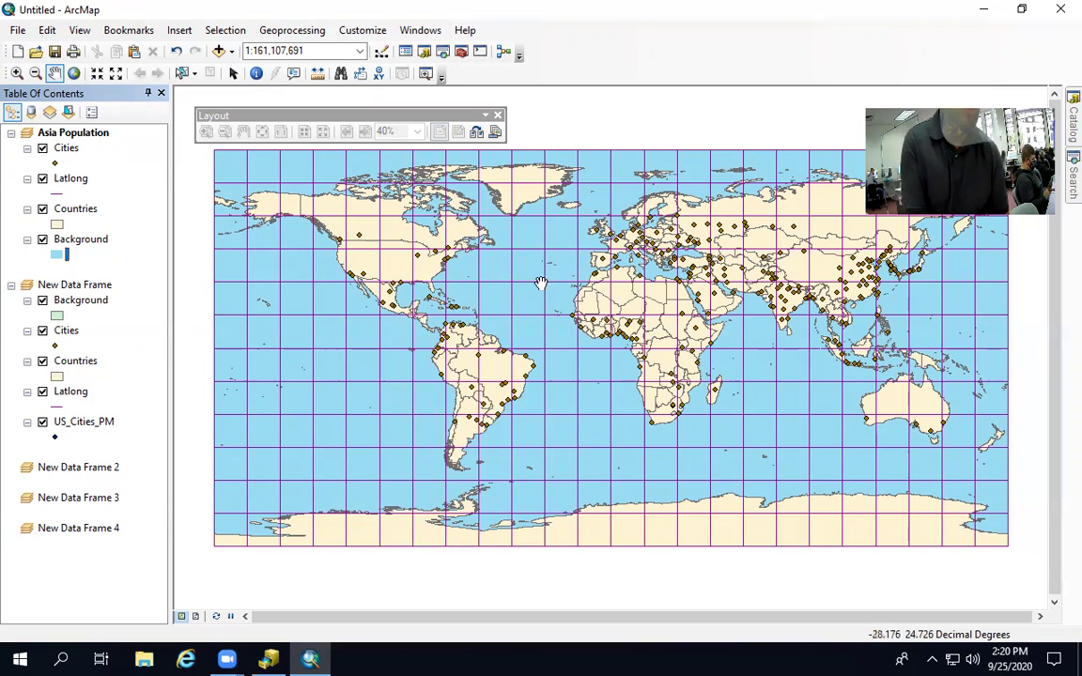
# Open the attribute table of the Asia Population frame's Countries layer, maximize it, and examine its name, status, POP2007 and area fields
pyautogui.click(59, 210)
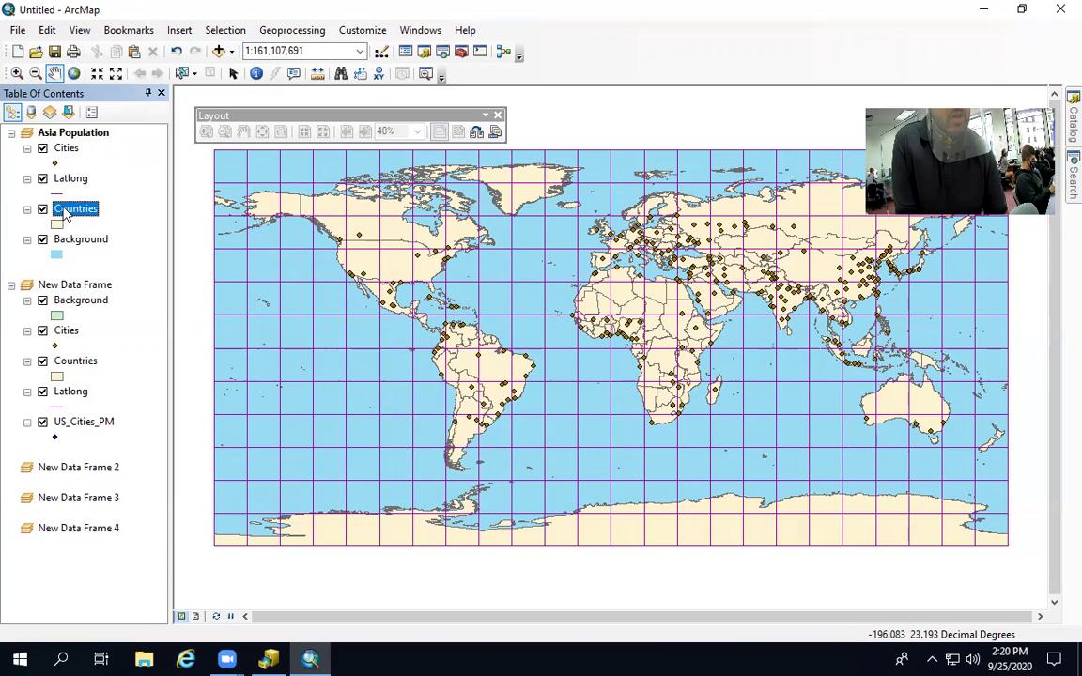
pyautogui.rightClick(62, 210)
pyautogui.click(126, 257)
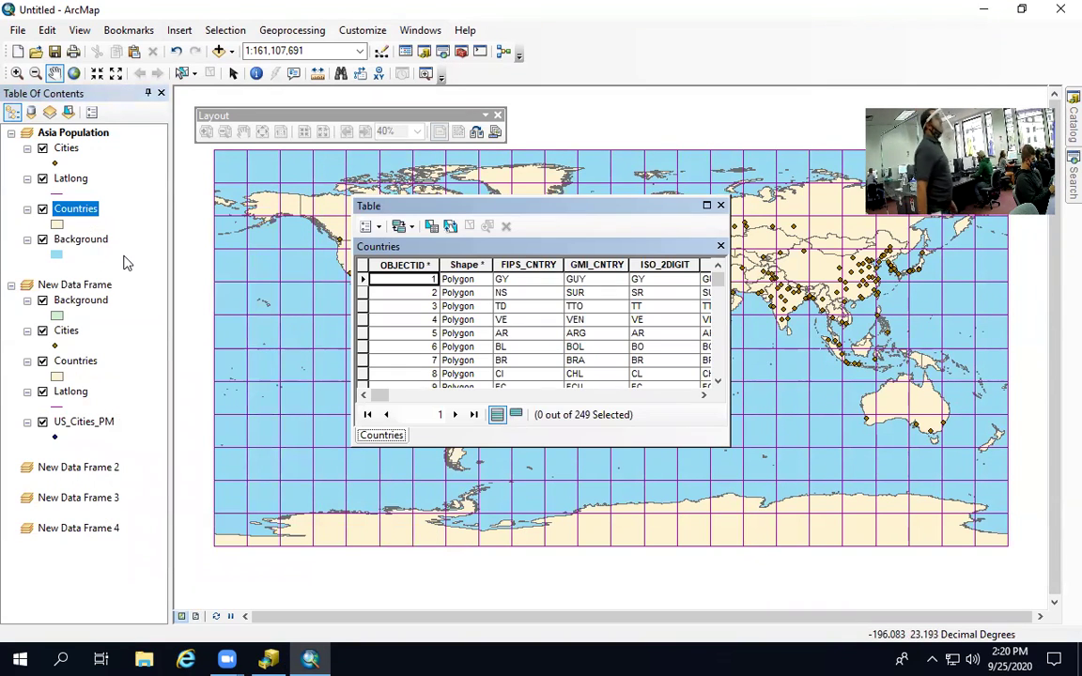
pyautogui.doubleClick(637, 201)
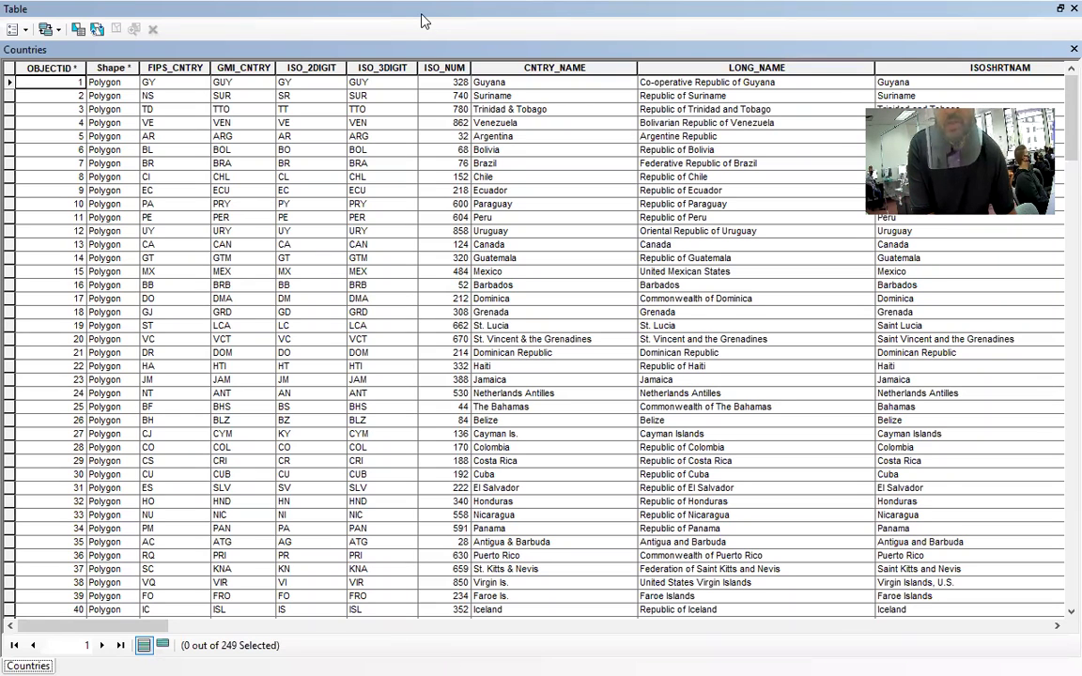
pyautogui.click(1056, 627)
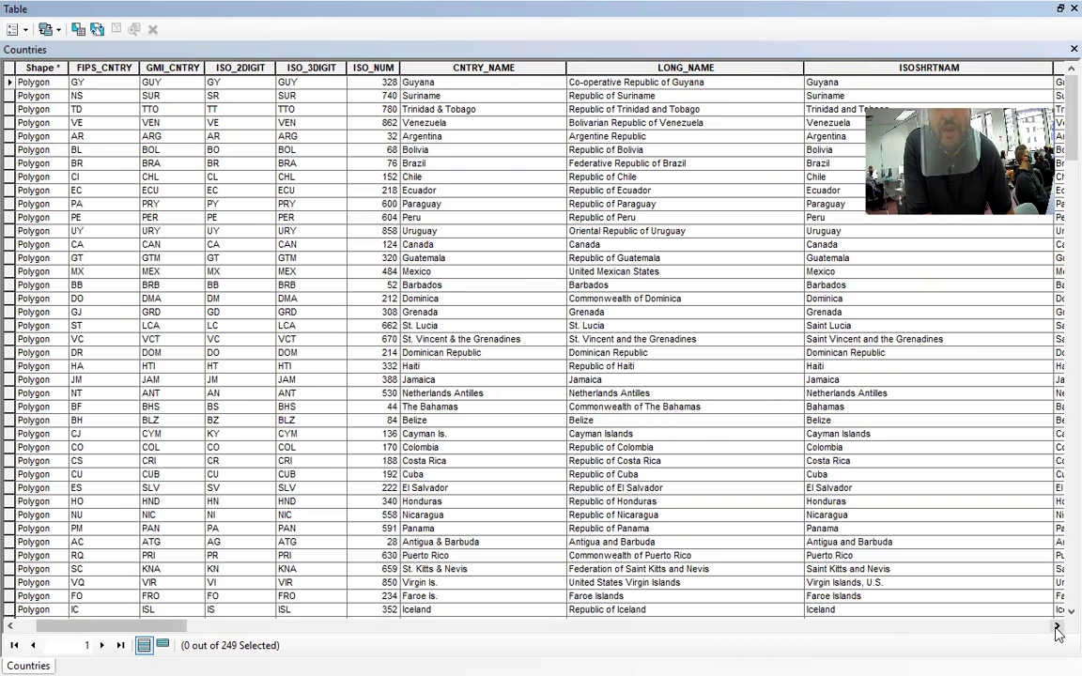
pyautogui.click(1057, 627)
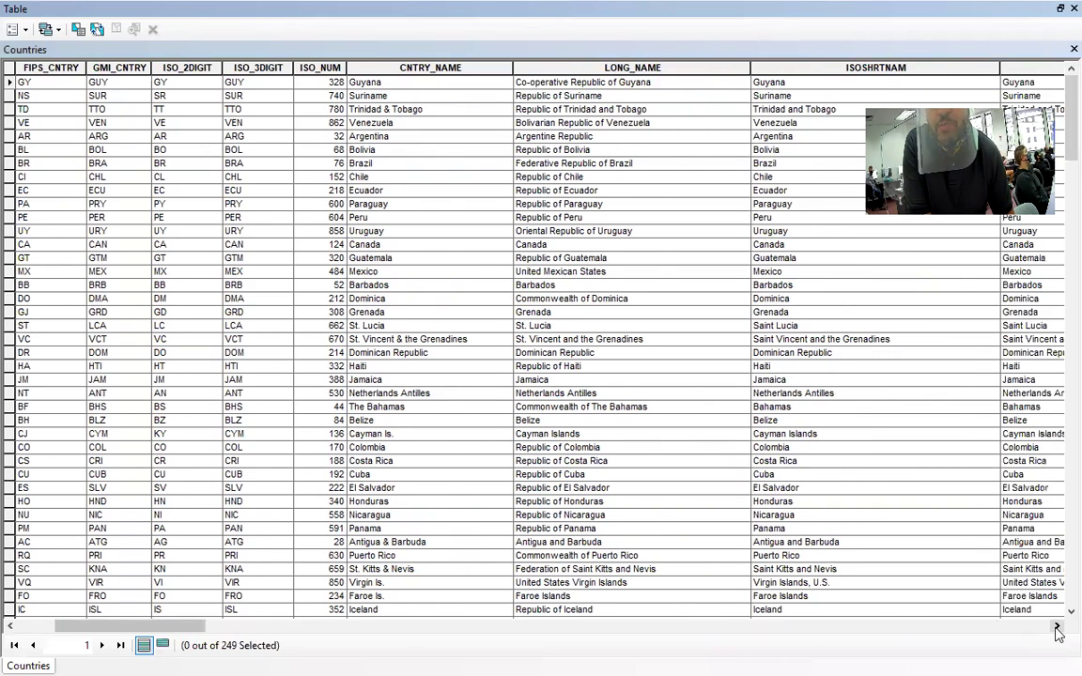
pyautogui.click(1057, 626)
pyautogui.click(1057, 627)
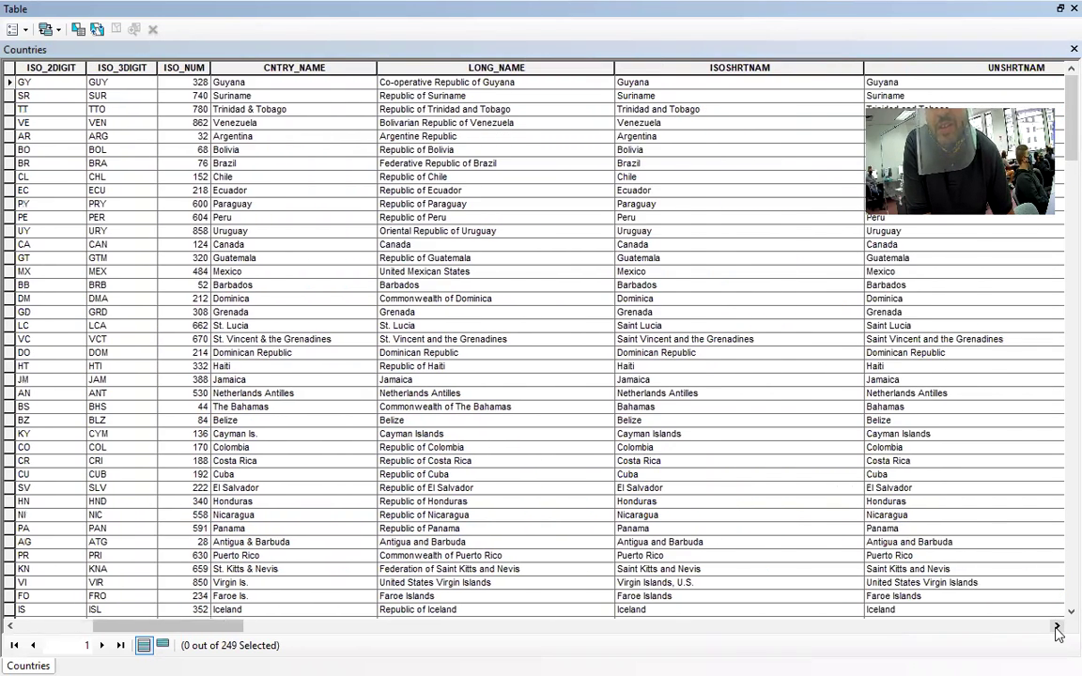
pyautogui.click(1057, 626)
pyautogui.click(1057, 626)
pyautogui.click(1057, 627)
pyautogui.click(1057, 627)
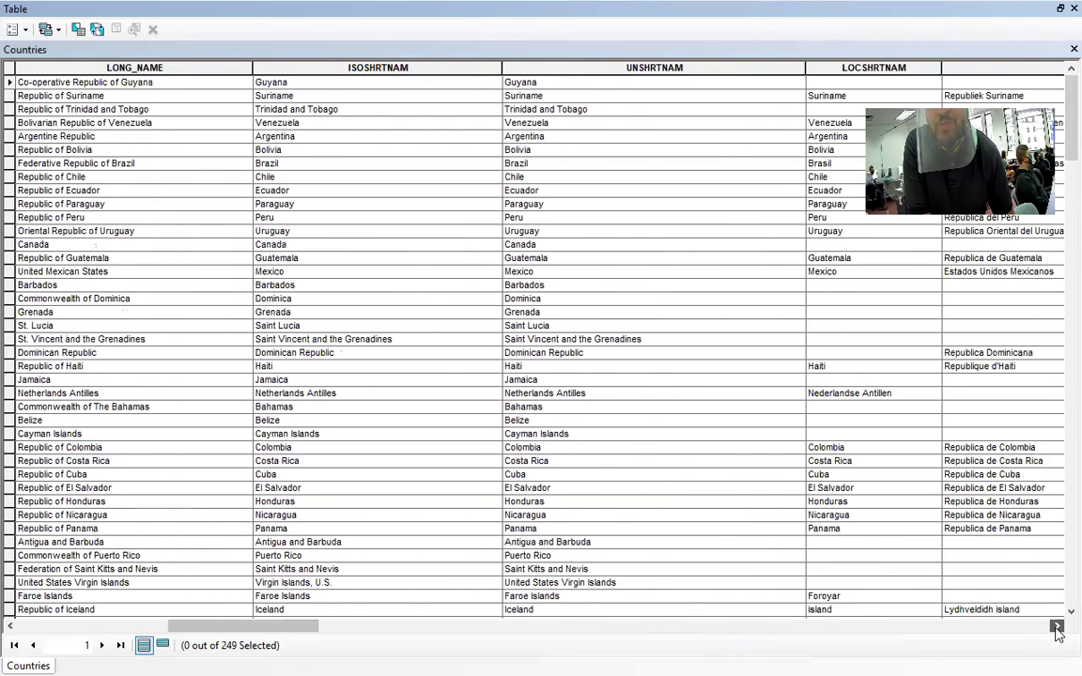
pyautogui.click(1057, 627)
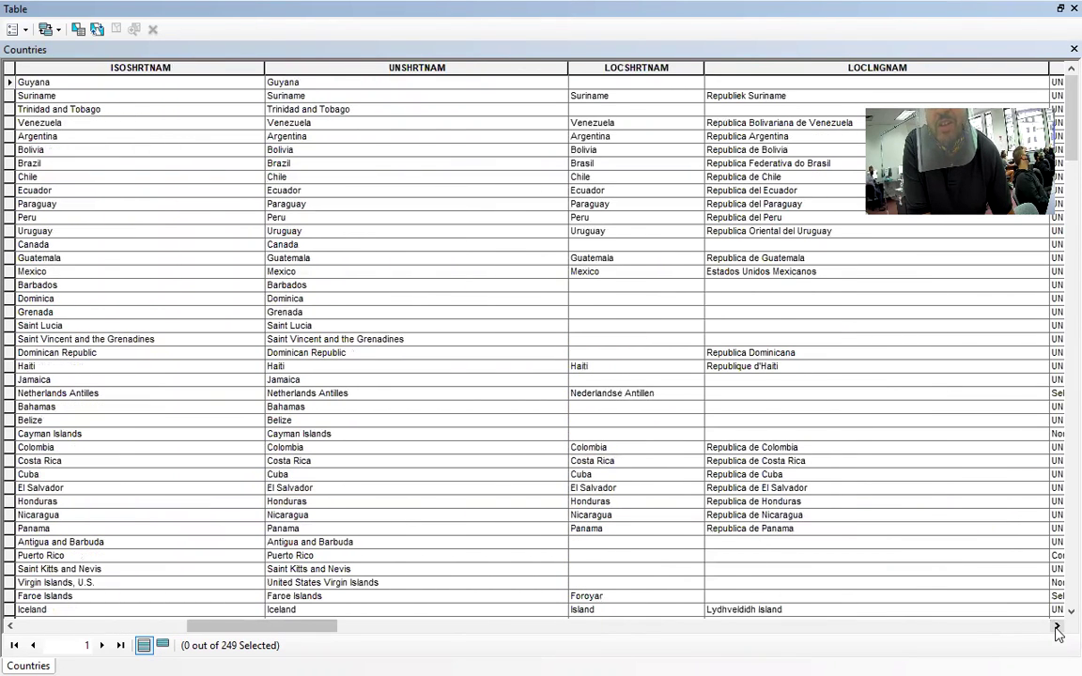
pyautogui.click(1057, 627)
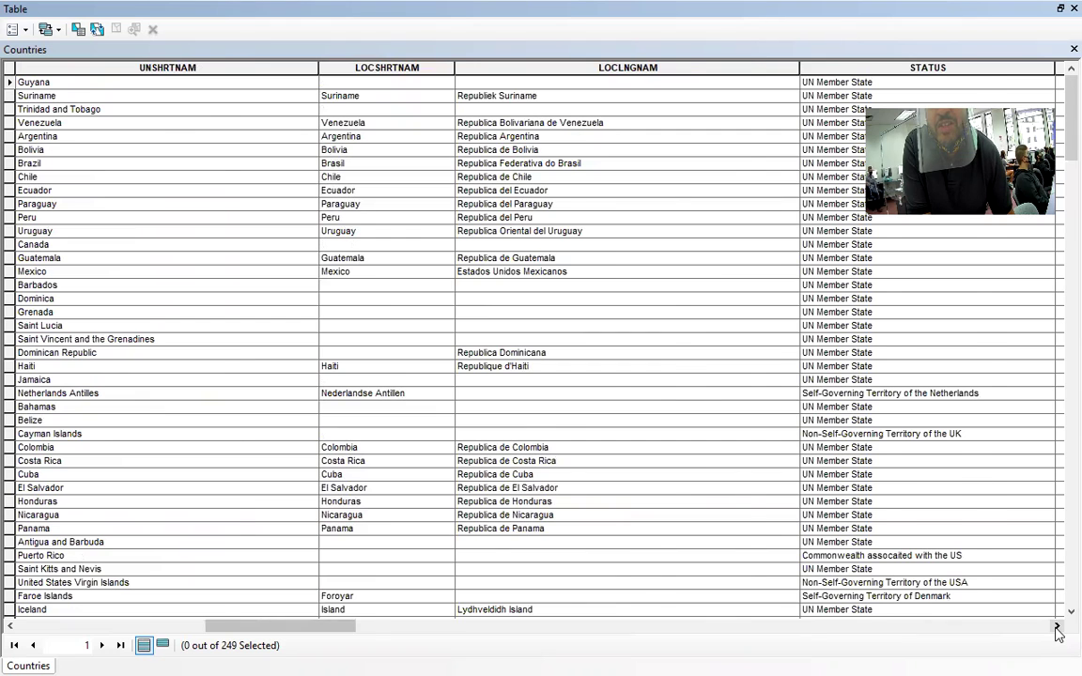
pyautogui.click(1057, 627)
pyautogui.click(1057, 627)
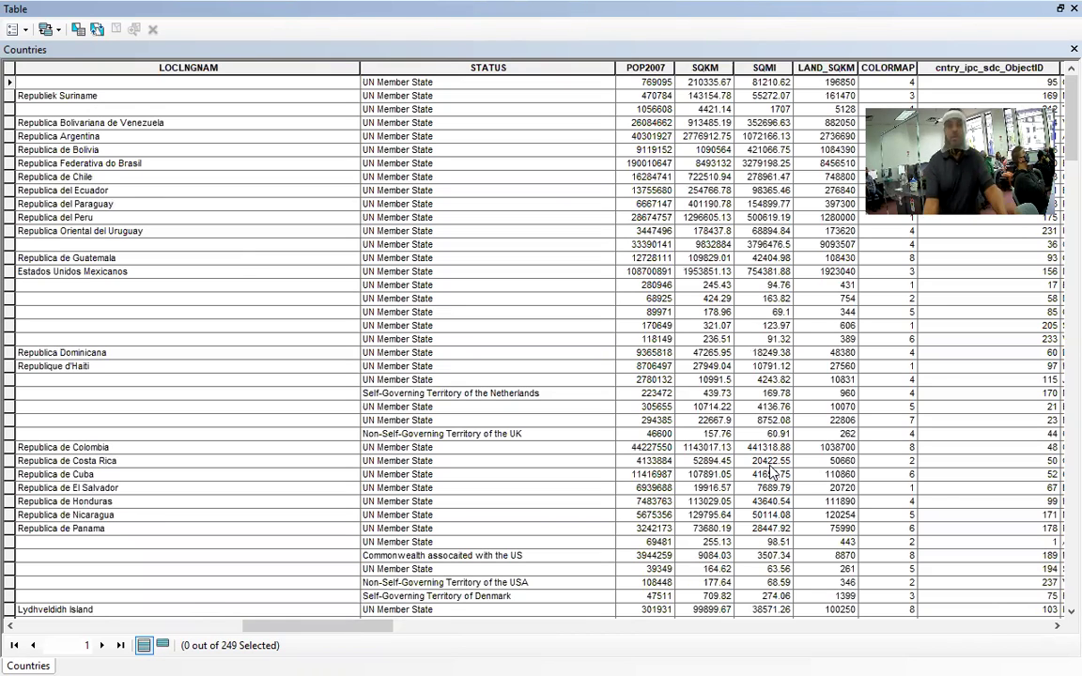
# Examine the population projection, birth and death rate, infant mortality and life expectancy fields in the Countries table
pyautogui.click(1058, 627)
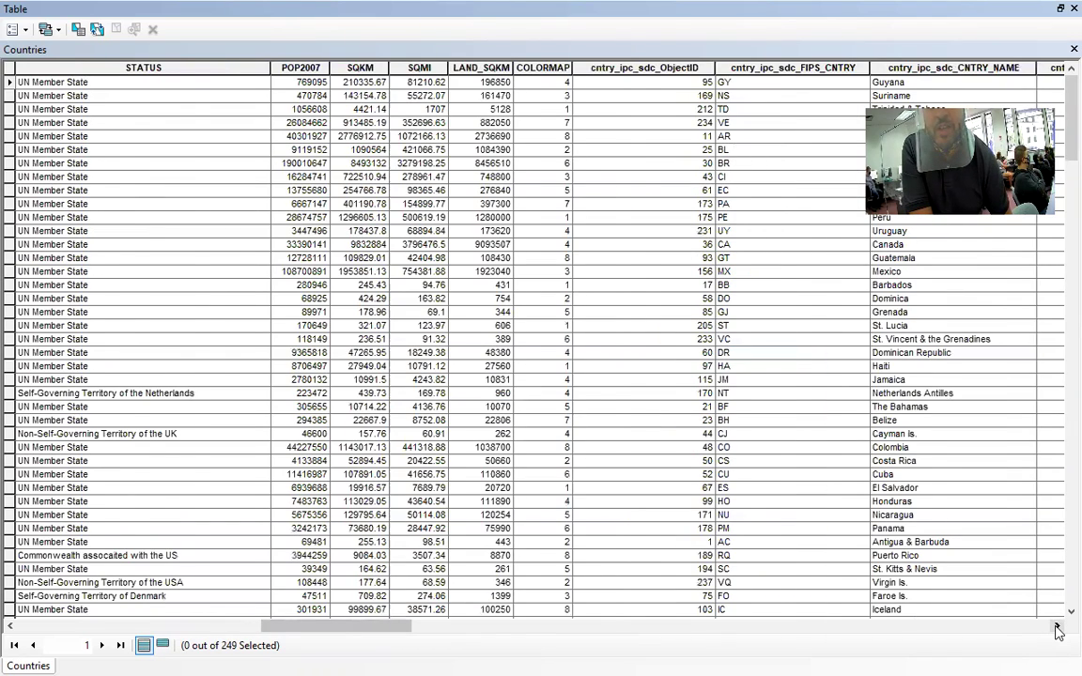
pyautogui.click(1058, 627)
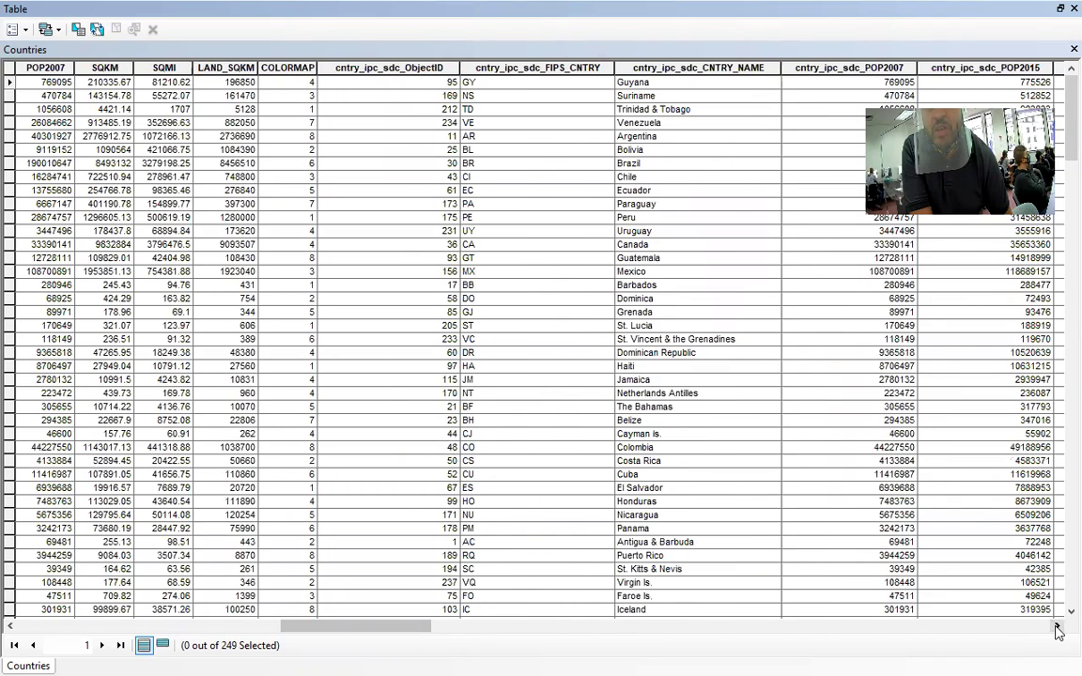
pyautogui.click(1058, 628)
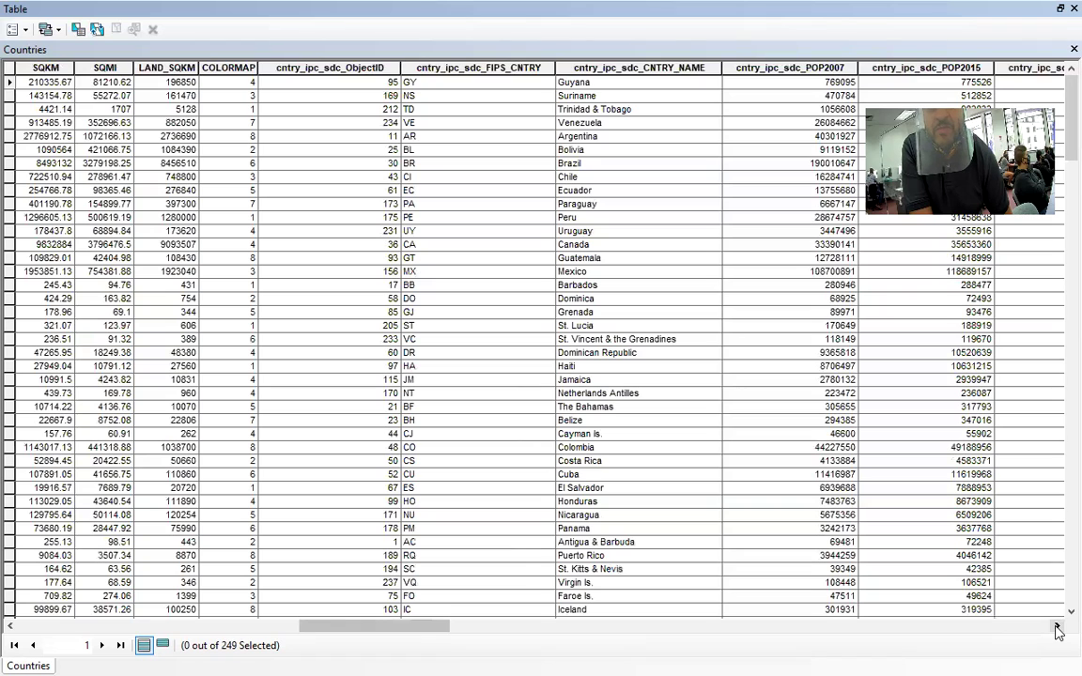
pyautogui.click(1058, 628)
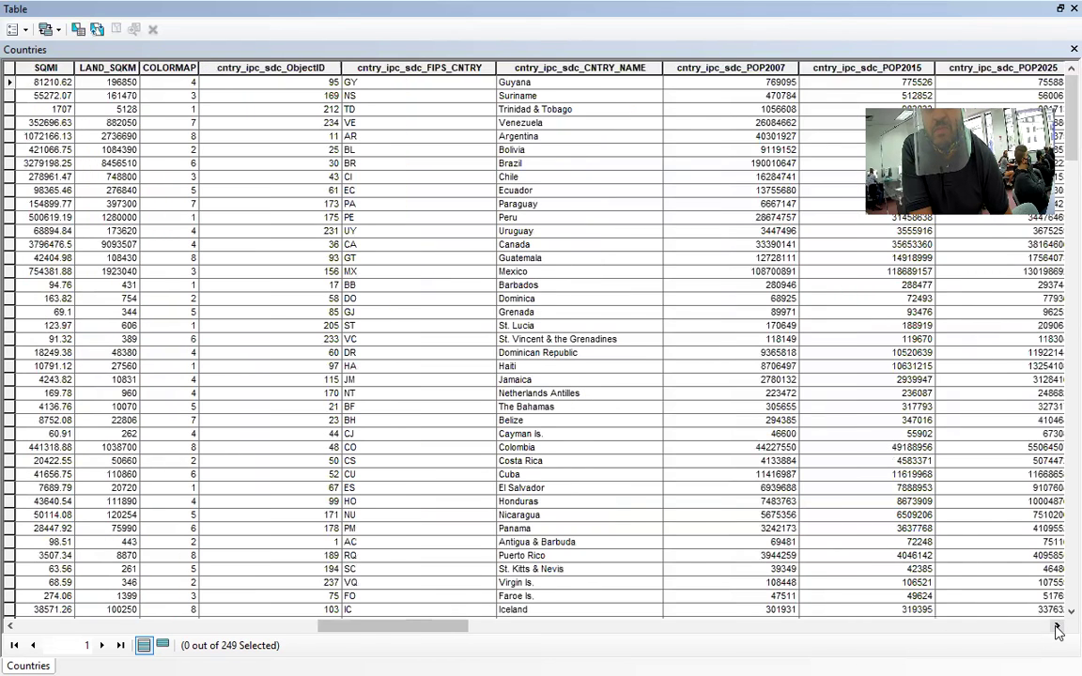
pyautogui.click(1058, 628)
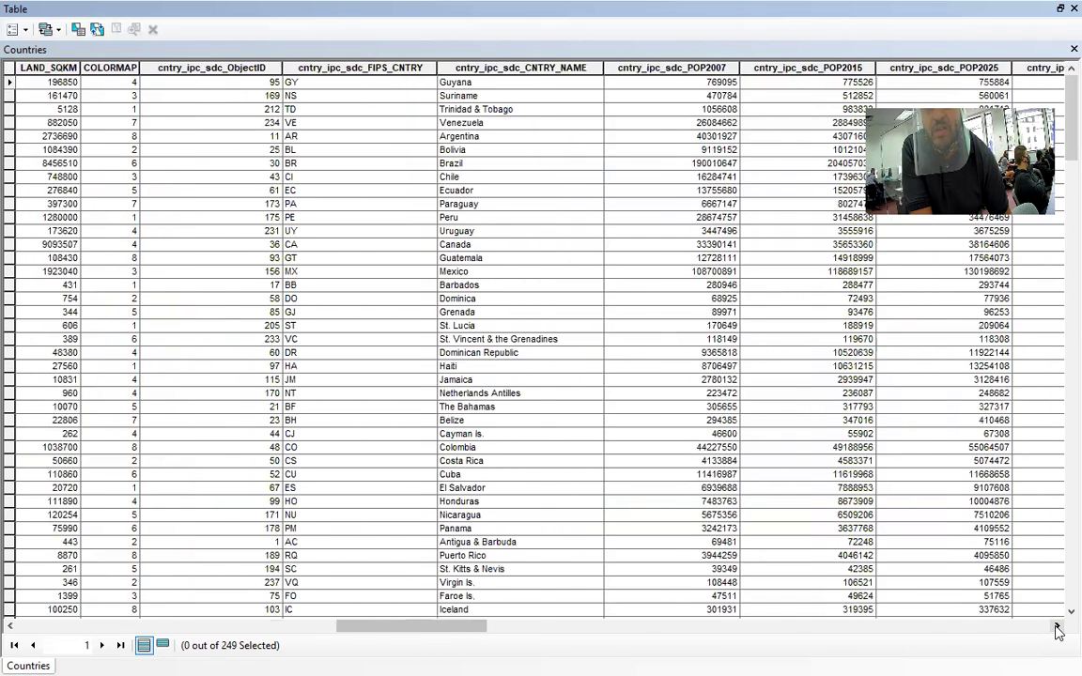
pyautogui.click(1058, 628)
pyautogui.click(1058, 627)
pyautogui.click(1057, 628)
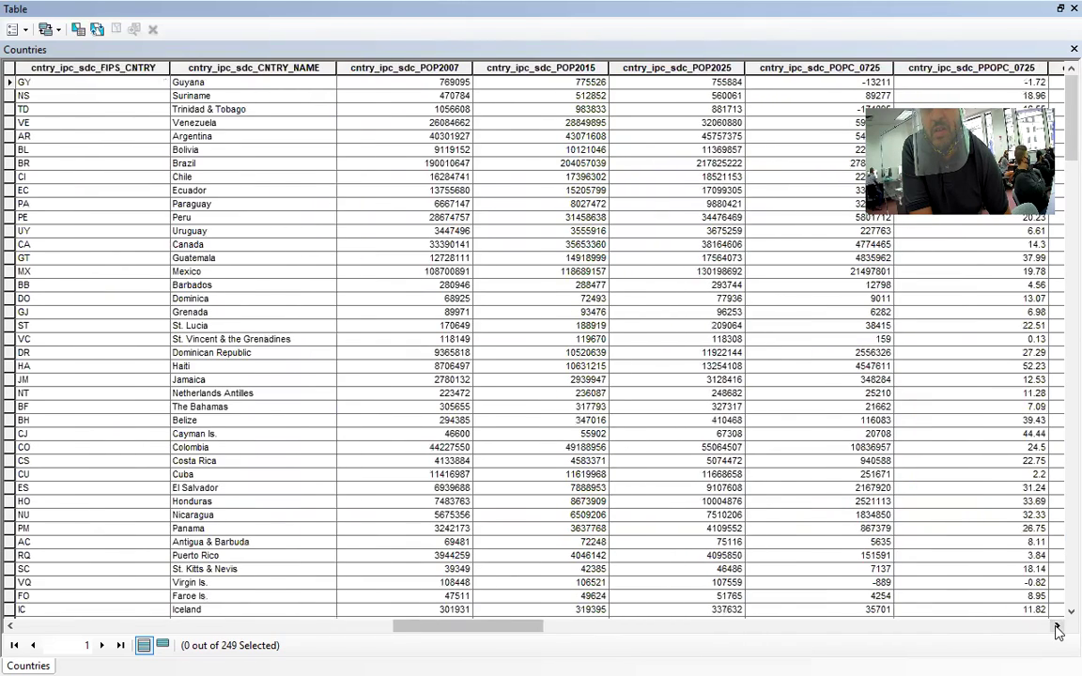
pyautogui.click(1058, 627)
pyautogui.click(1058, 628)
pyautogui.click(1057, 627)
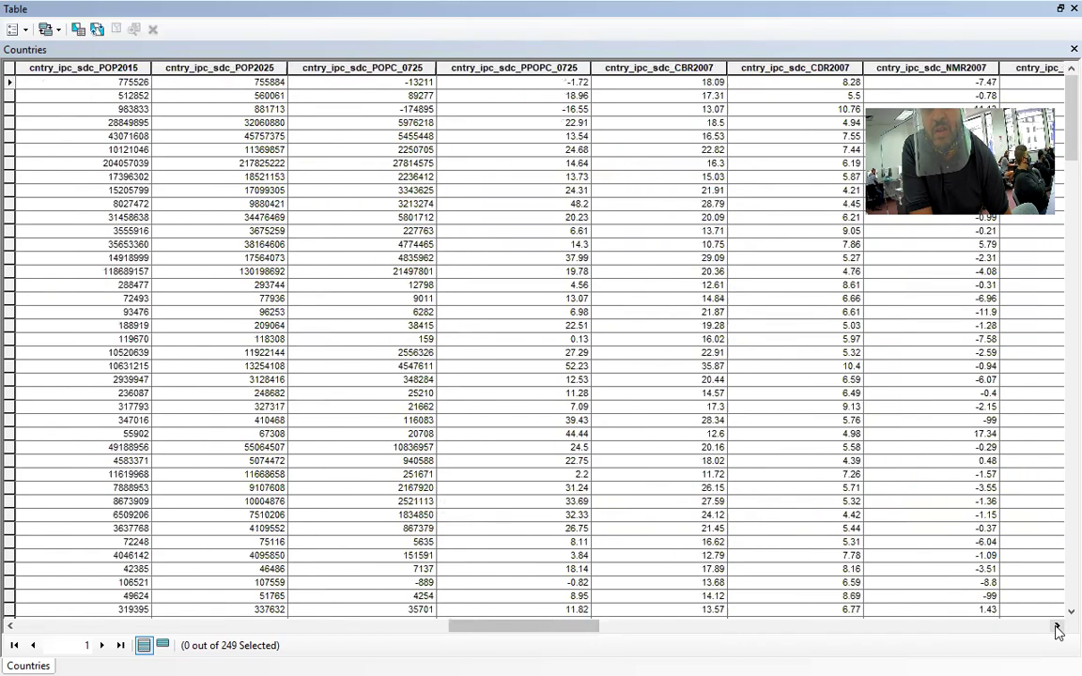
pyautogui.click(1058, 627)
pyautogui.click(1058, 627)
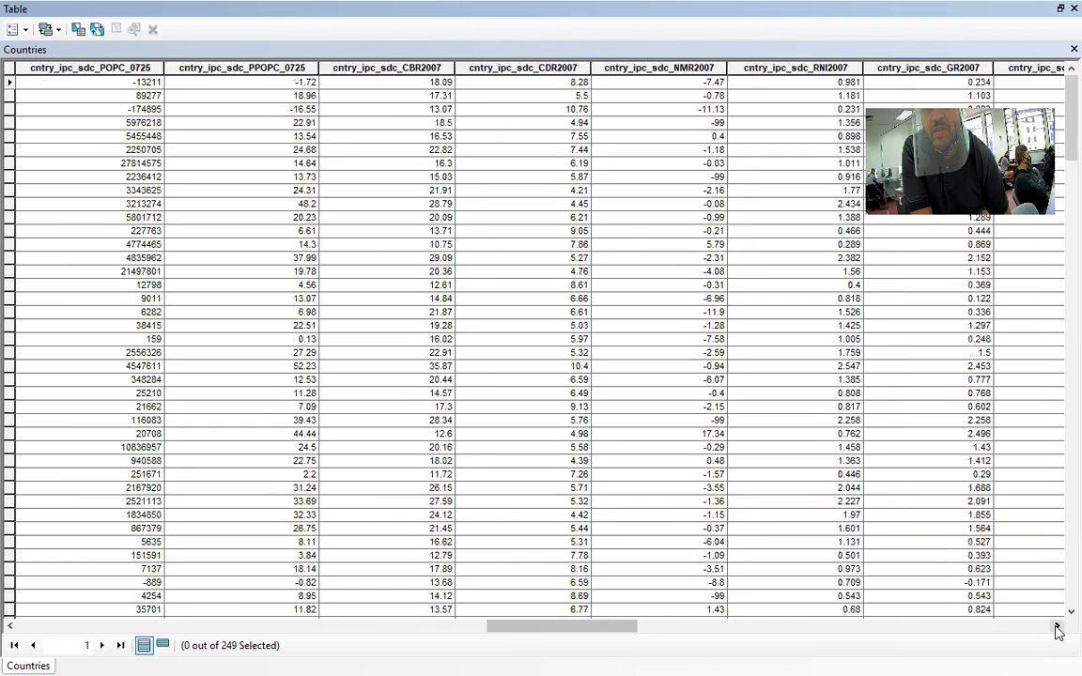
pyautogui.click(1058, 628)
pyautogui.click(1057, 627)
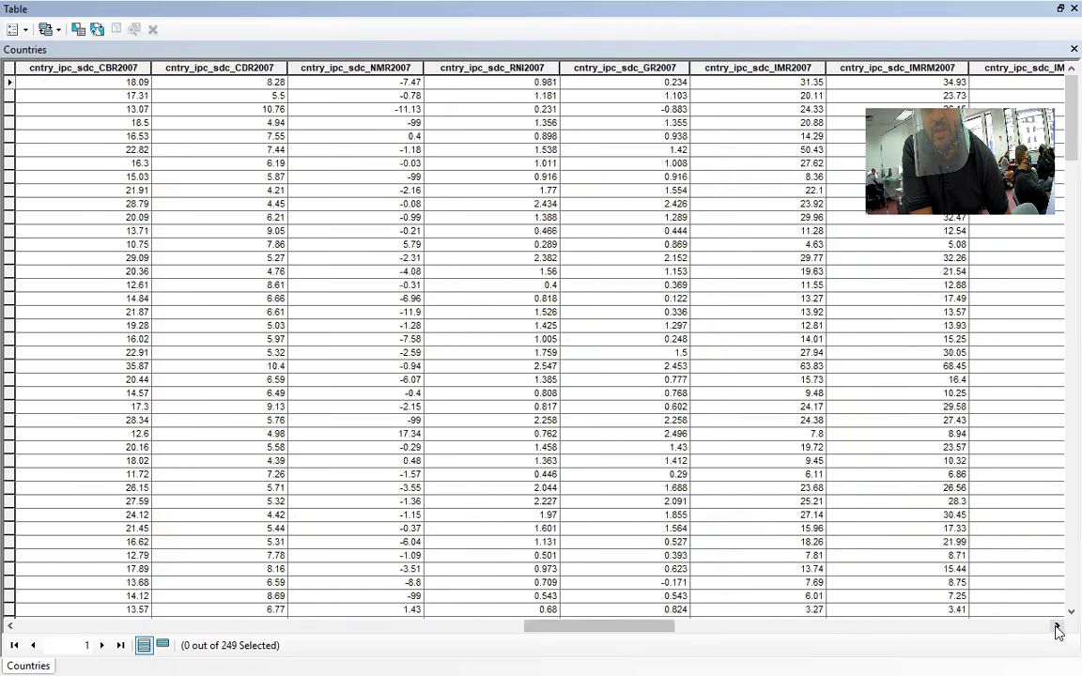
pyautogui.click(1058, 628)
pyautogui.click(1058, 628)
pyautogui.click(1058, 627)
pyautogui.click(1058, 628)
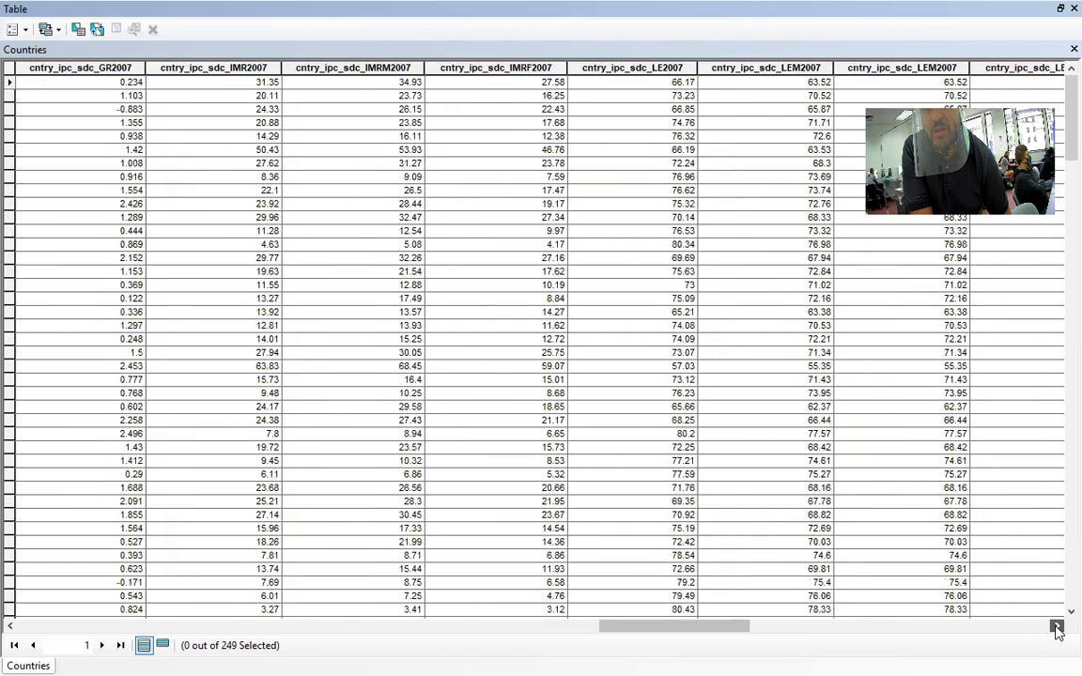
pyautogui.click(1058, 628)
pyautogui.click(1058, 628)
pyautogui.click(1057, 628)
pyautogui.click(1058, 628)
pyautogui.click(1058, 628)
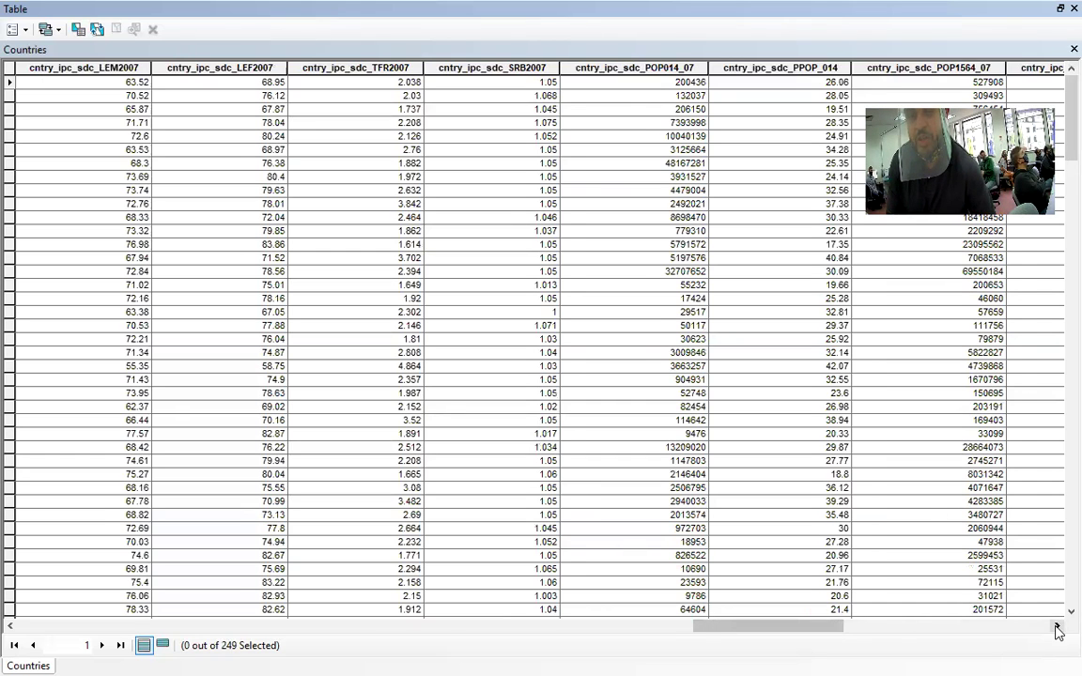
# Review the remaining age-group, HIV, pm10 and shape fields of the Countries table and close it
pyautogui.click(1057, 627)
pyautogui.click(1057, 627)
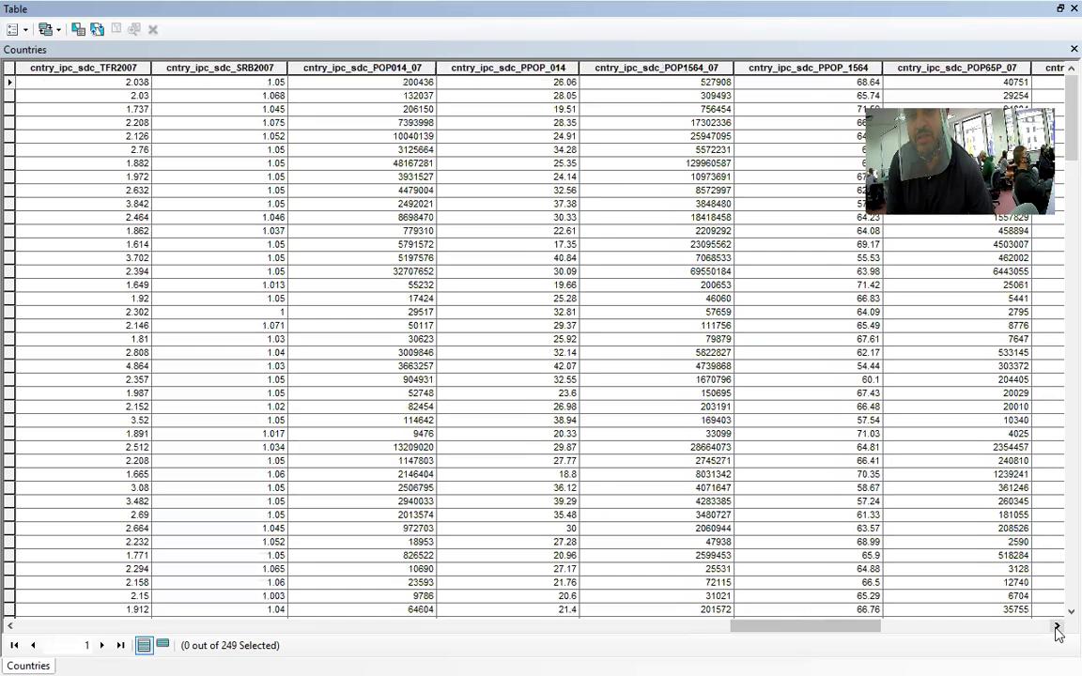
pyautogui.click(1057, 627)
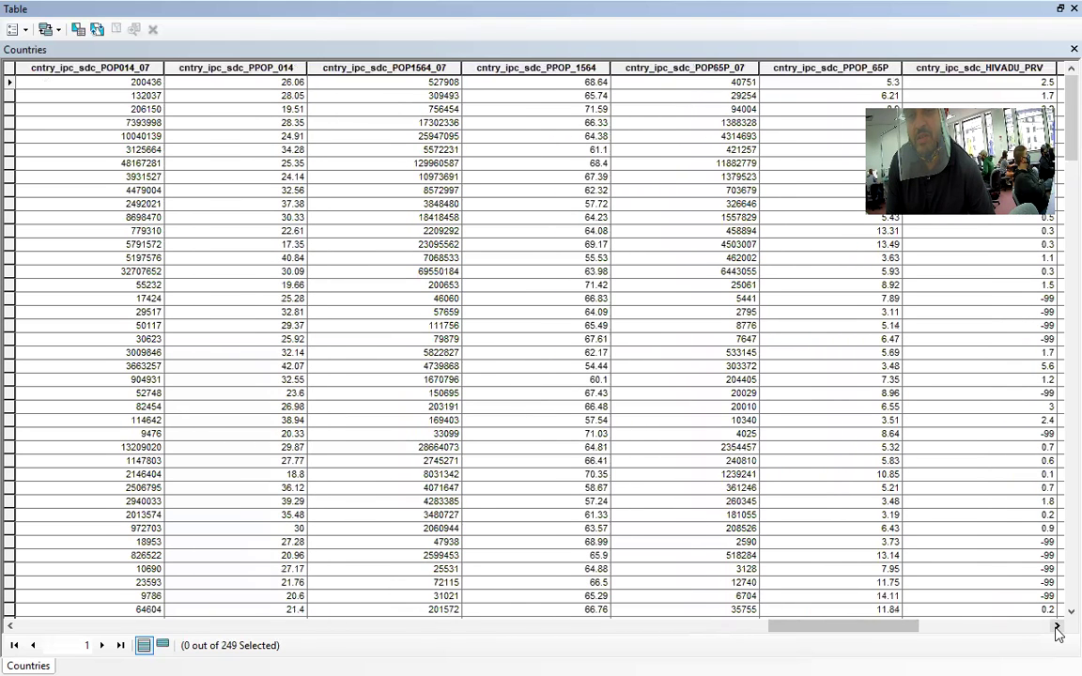
pyautogui.click(1057, 628)
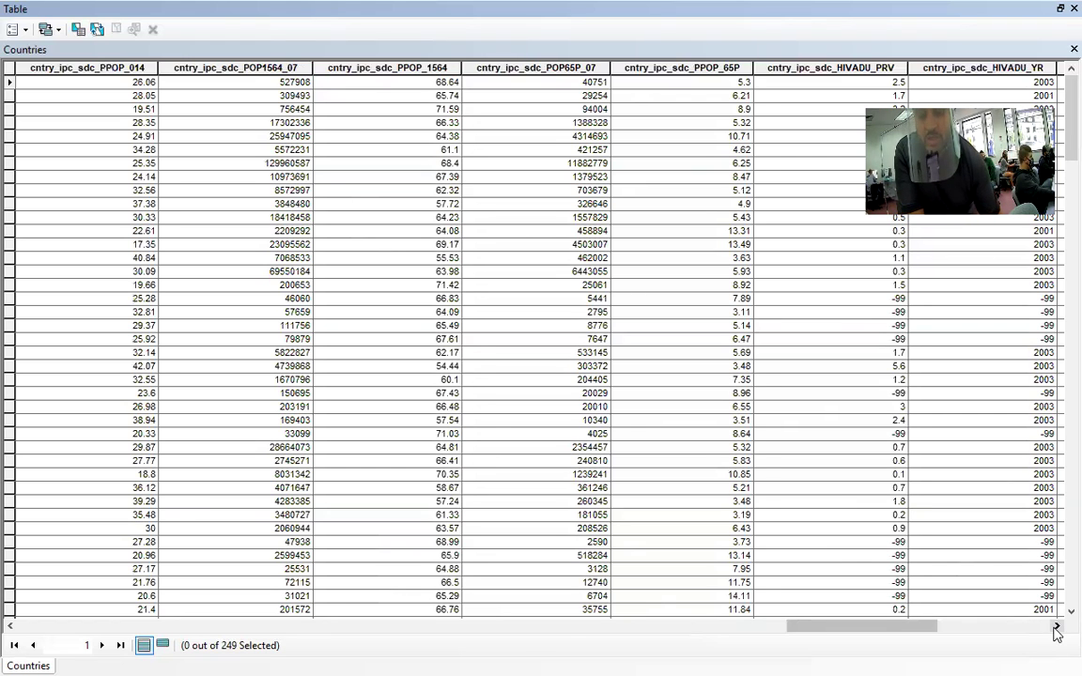
pyautogui.click(1057, 626)
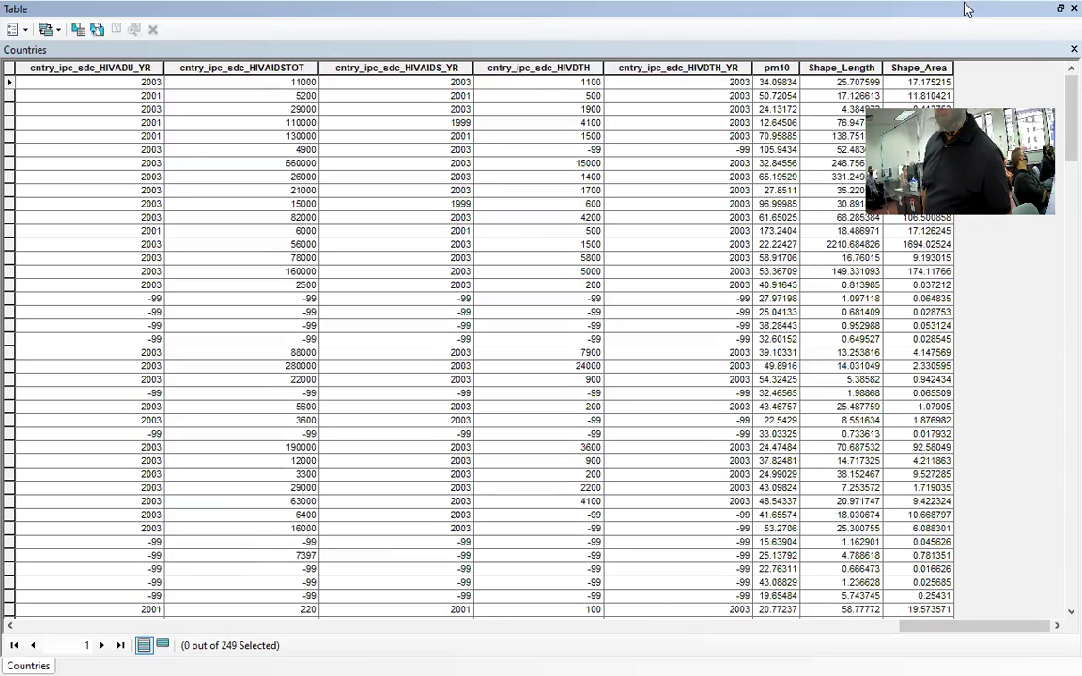
pyautogui.click(1073, 8)
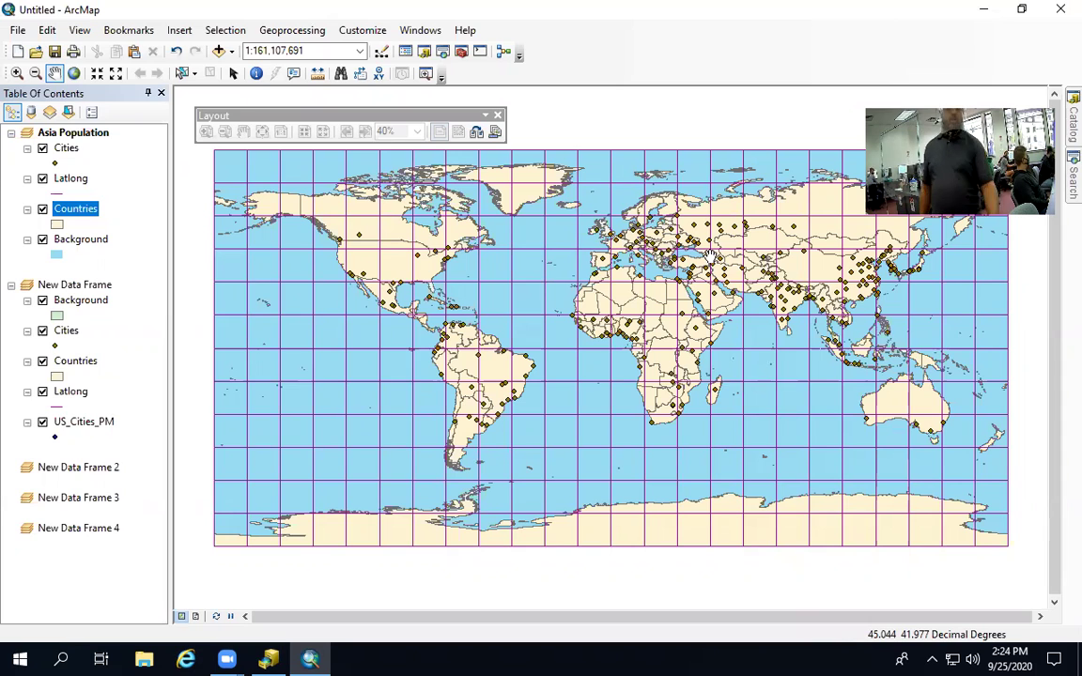
# Open the properties of the Asia Population frame's Countries layer, compare the quantity symbology types, and choose Graduated colors
pyautogui.rightClick(82, 219)
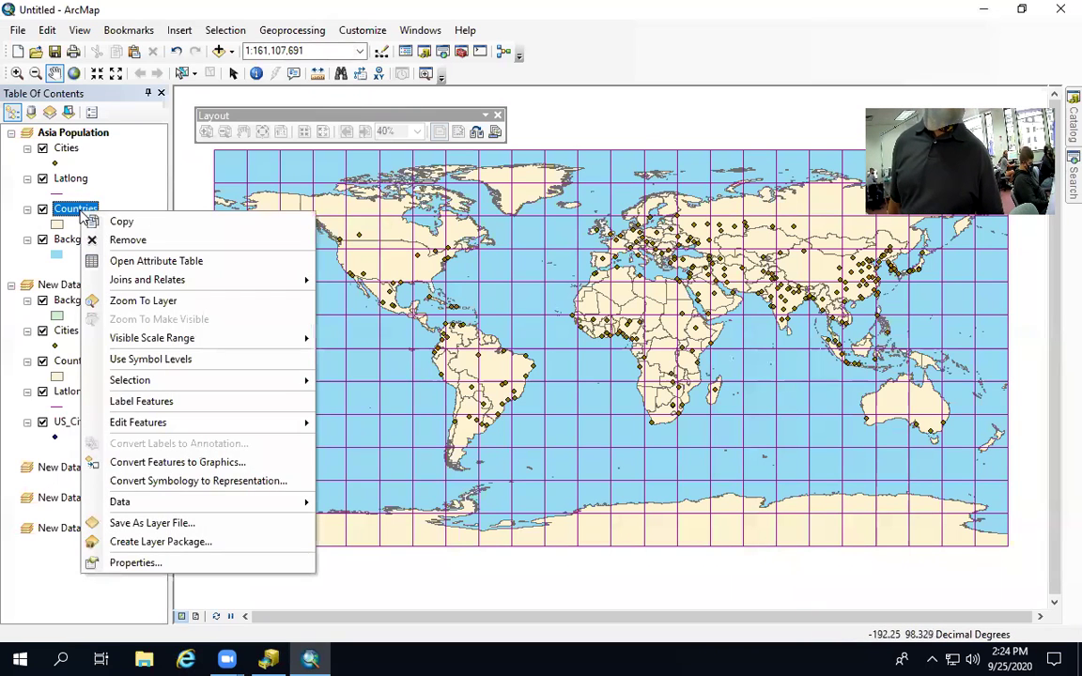
pyautogui.click(136, 564)
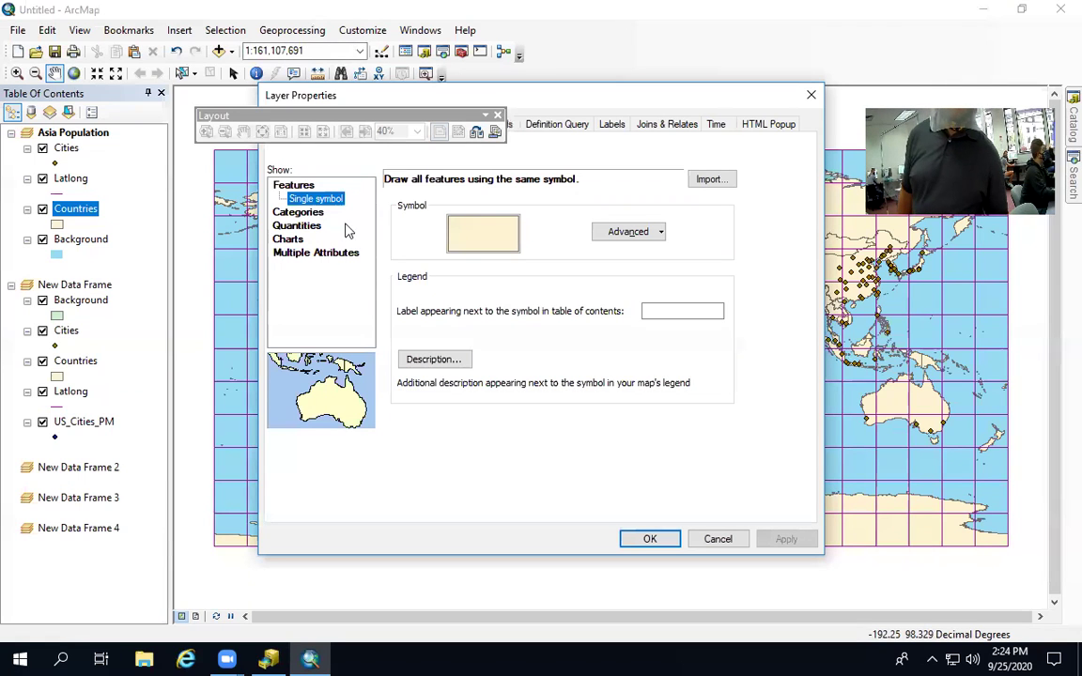
pyautogui.moveTo(564, 103); pyautogui.dragTo(673, 132)
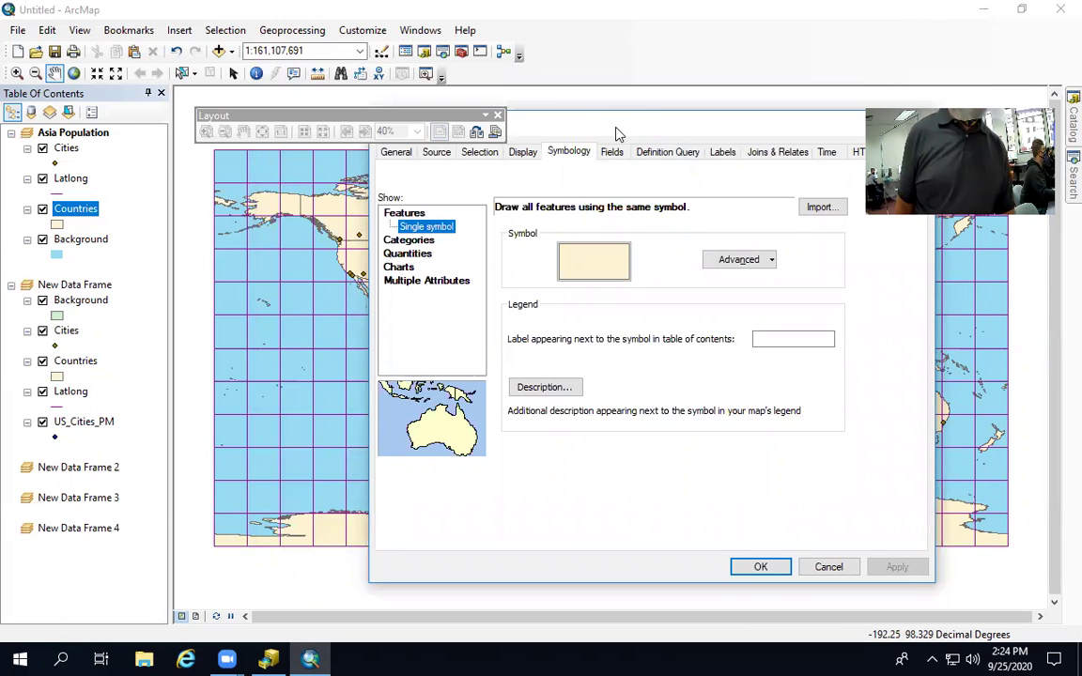
pyautogui.moveTo(619, 134); pyautogui.dragTo(354, 130)
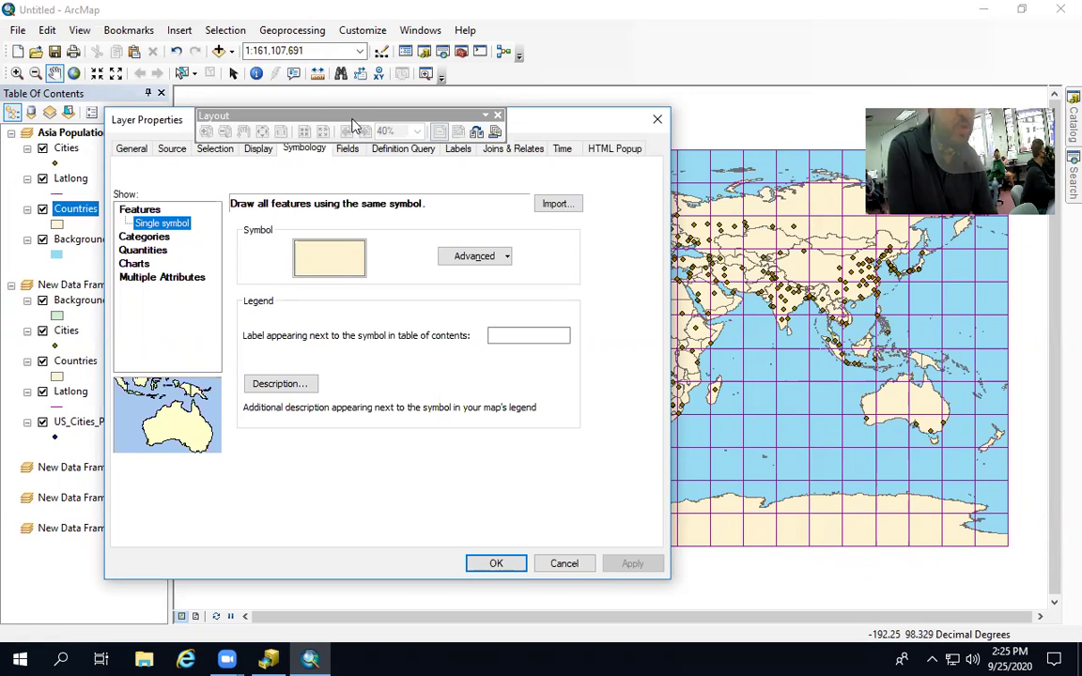
pyautogui.click(137, 237)
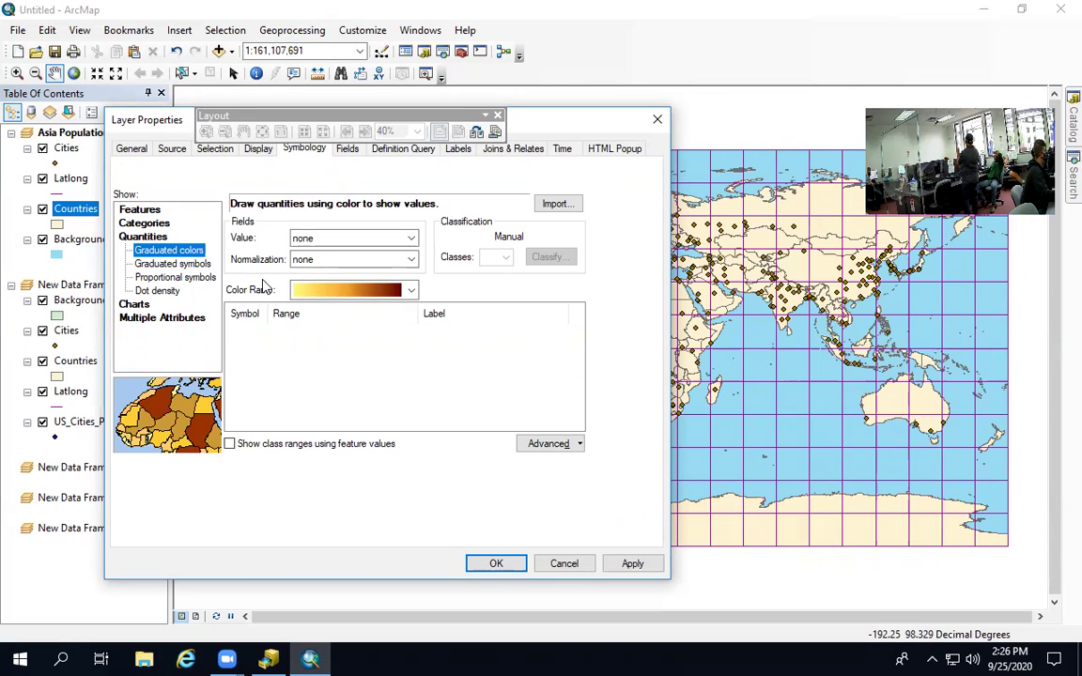
pyautogui.click(164, 265)
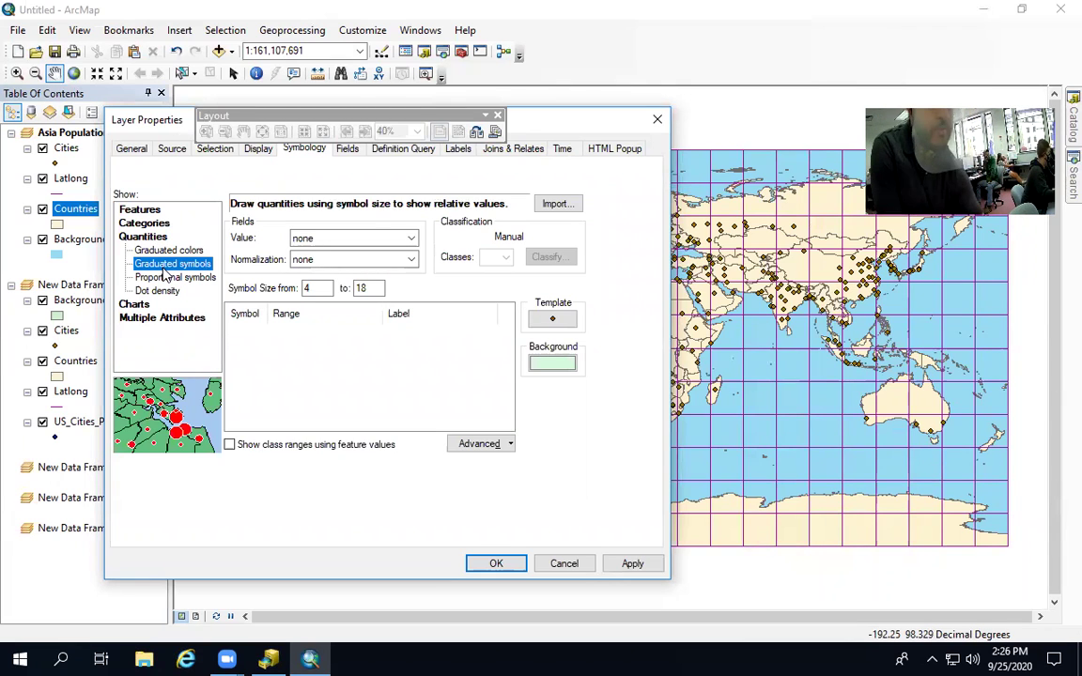
pyautogui.click(166, 280)
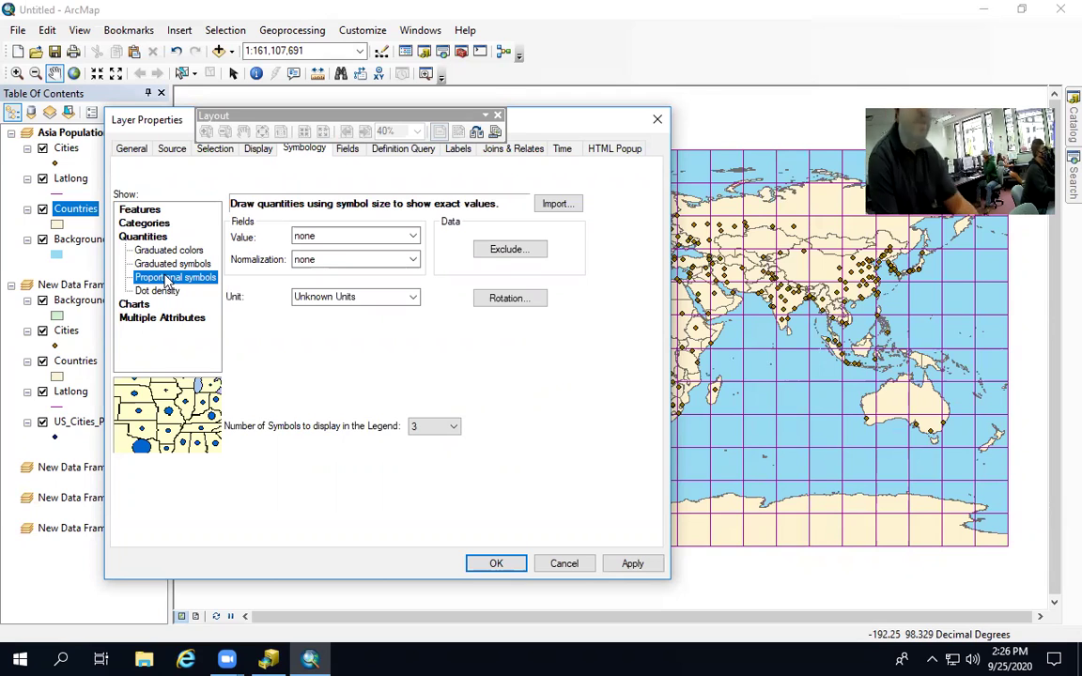
pyautogui.click(152, 250)
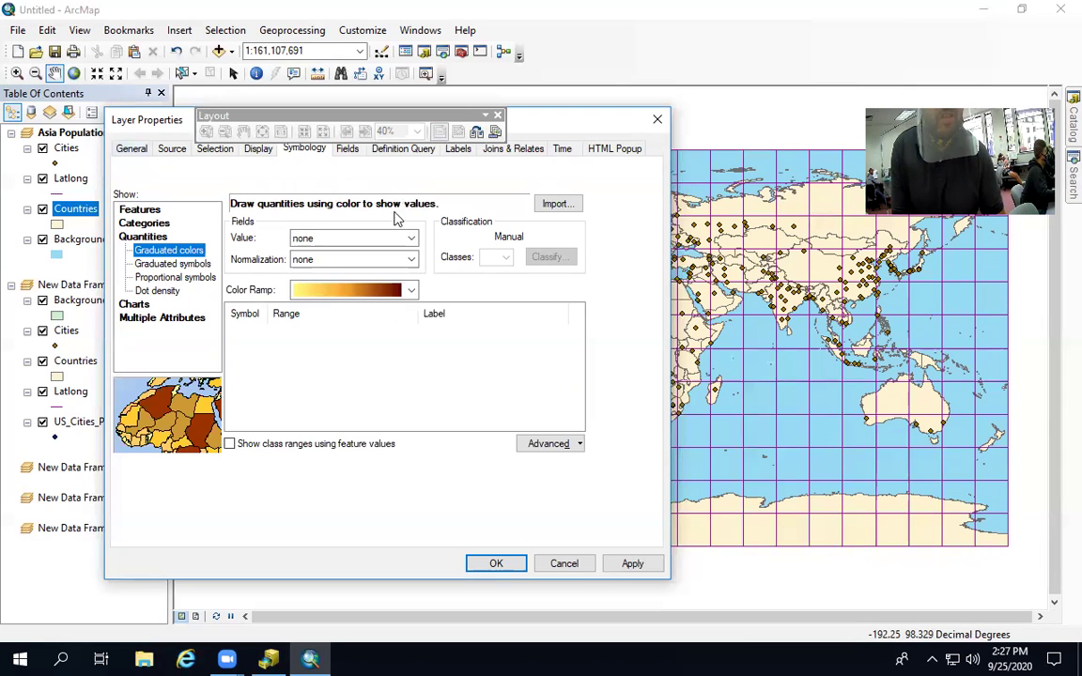
# Set the graduated colors value field to cntry_ipc_sdc_PPOP_014 and open its classification settings
pyautogui.click(411, 240)
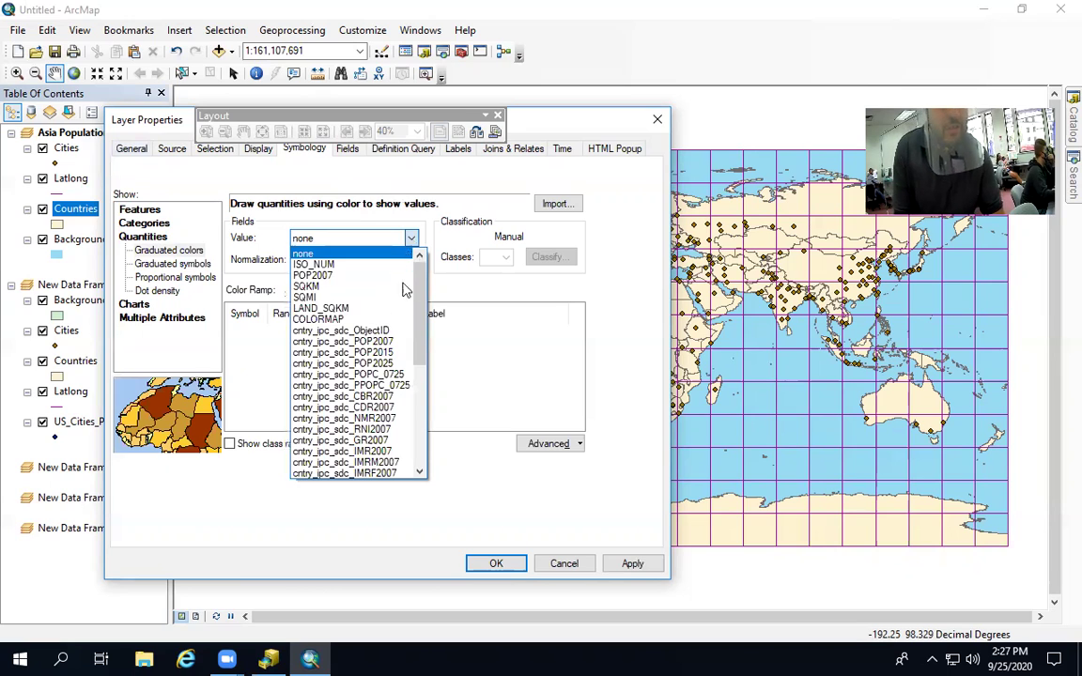
pyautogui.moveTo(418, 341); pyautogui.dragTo(424, 394)
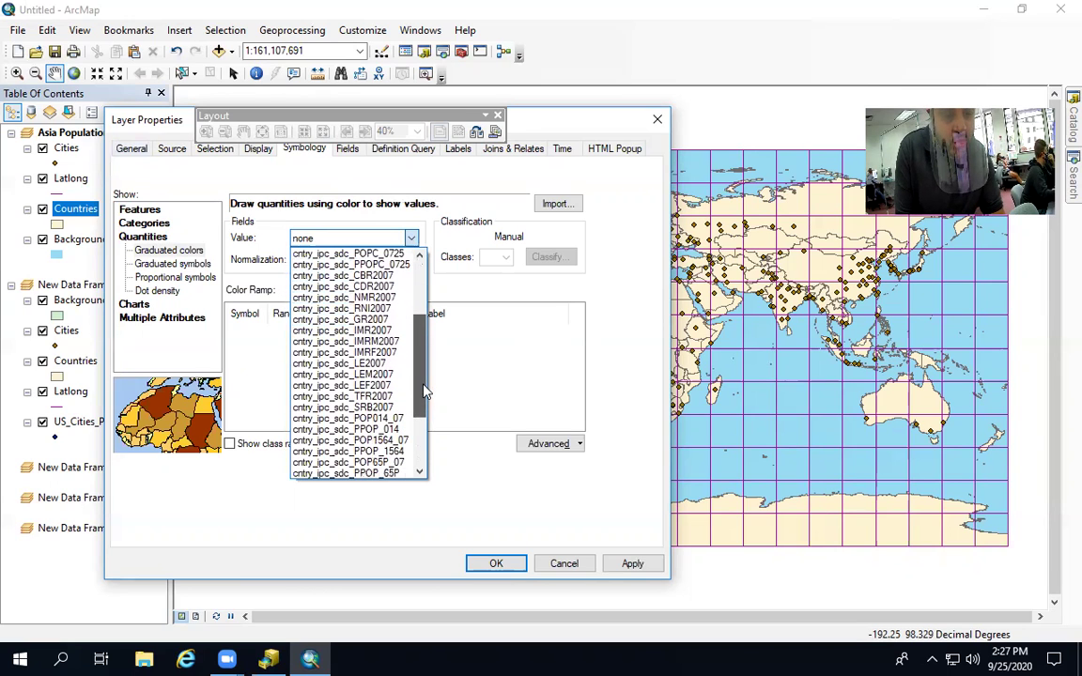
pyautogui.click(319, 429)
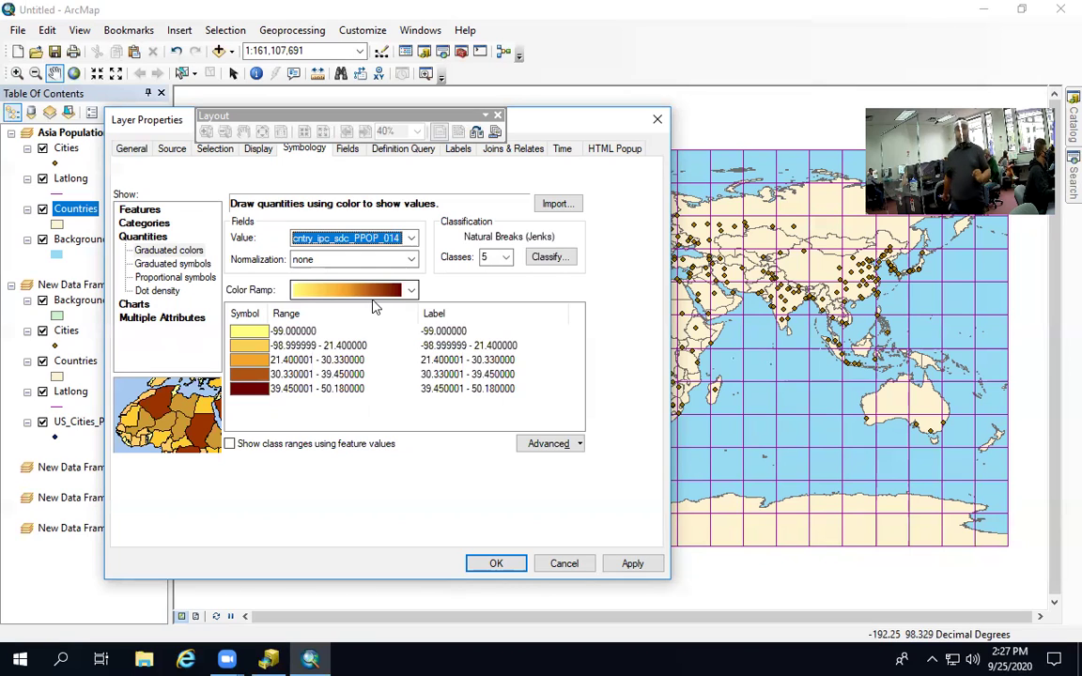
pyautogui.click(548, 257)
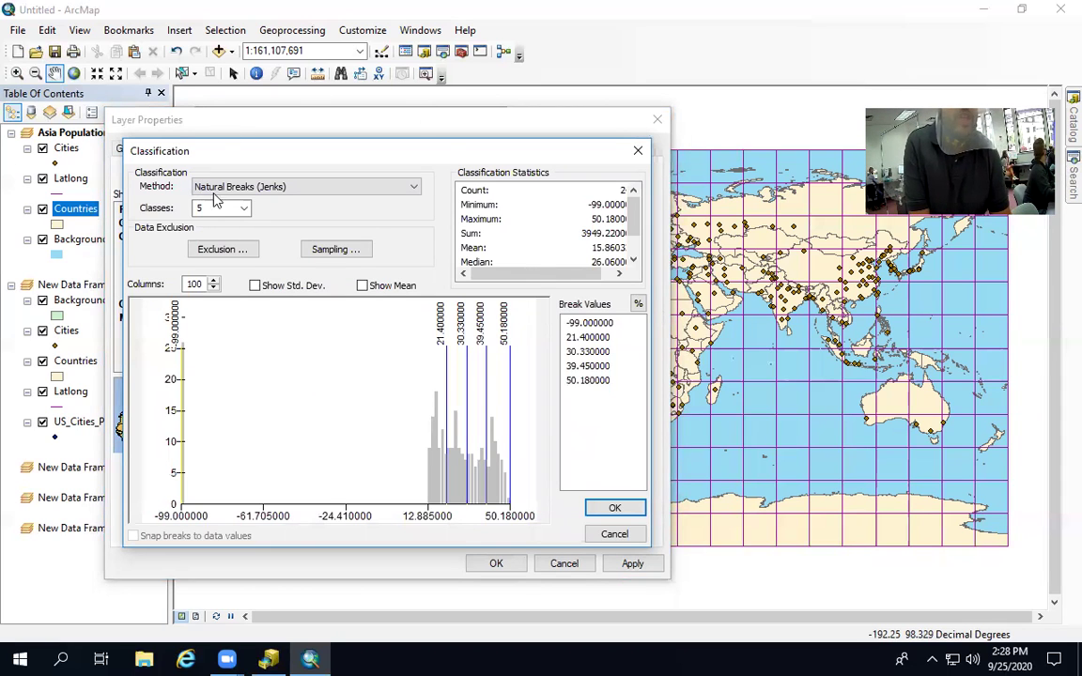
# Try the Equal Interval classification method with 10 classes
pyautogui.click(329, 186)
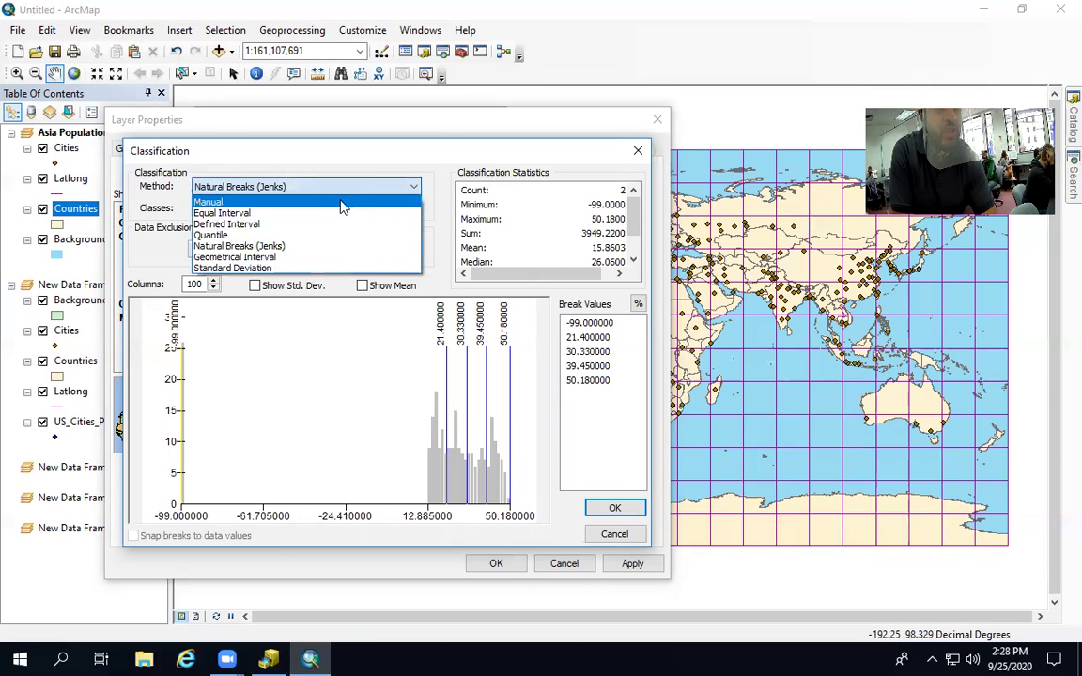
pyautogui.click(329, 216)
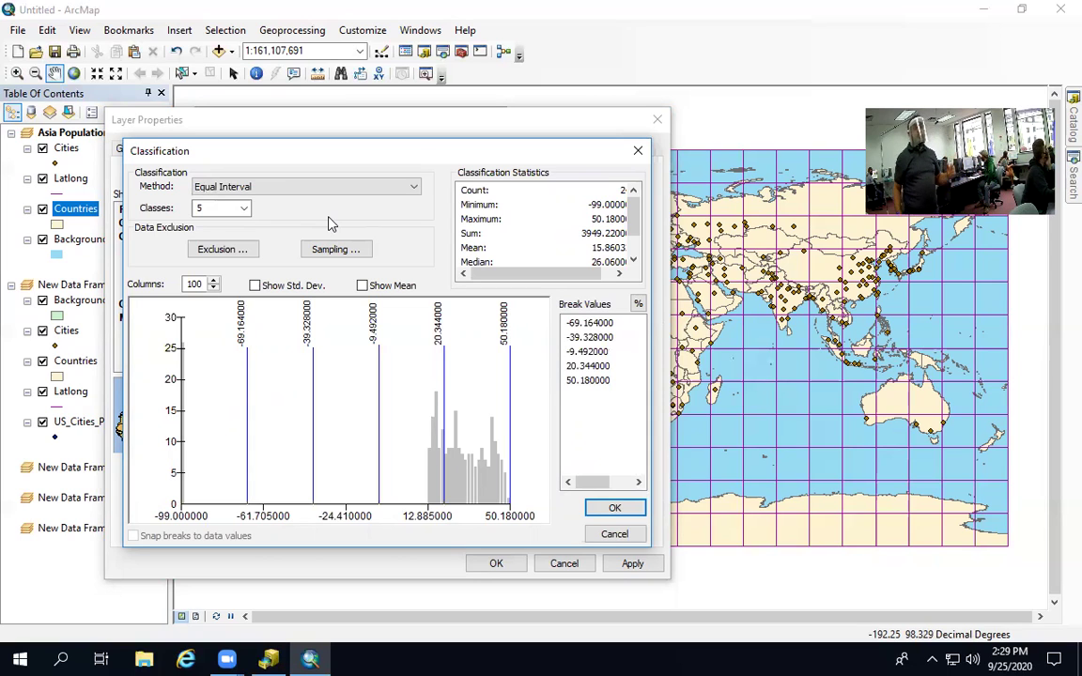
pyautogui.click(243, 208)
pyautogui.click(225, 301)
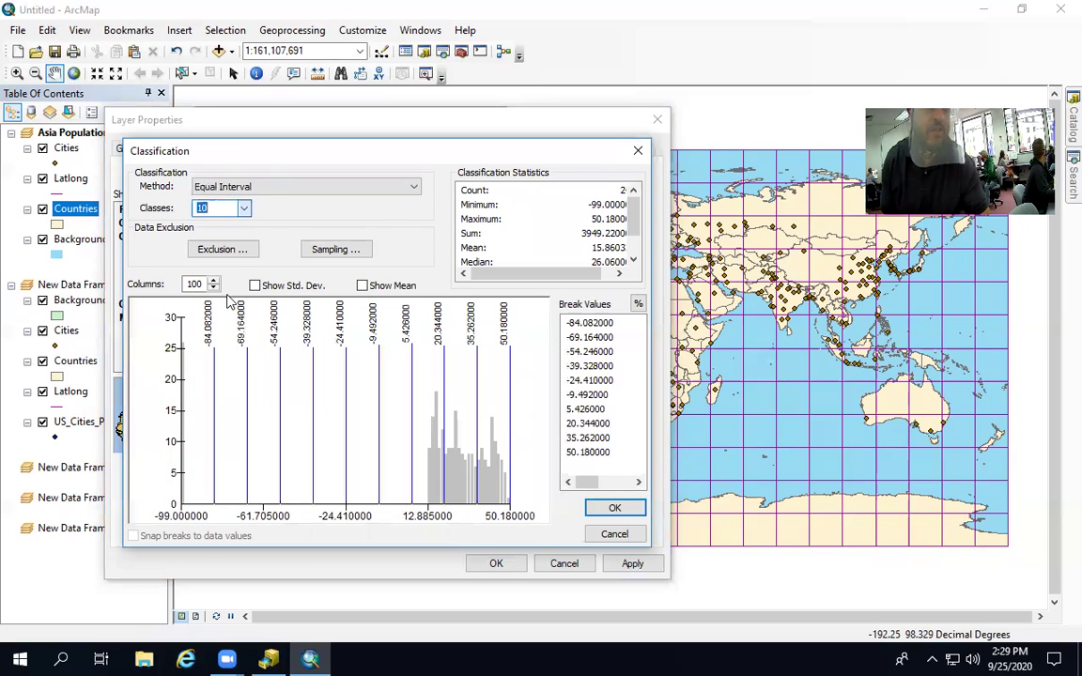
# Try the Manual classification method, moving the class break just below the main data cluster to about 11.37
pyautogui.click(282, 193)
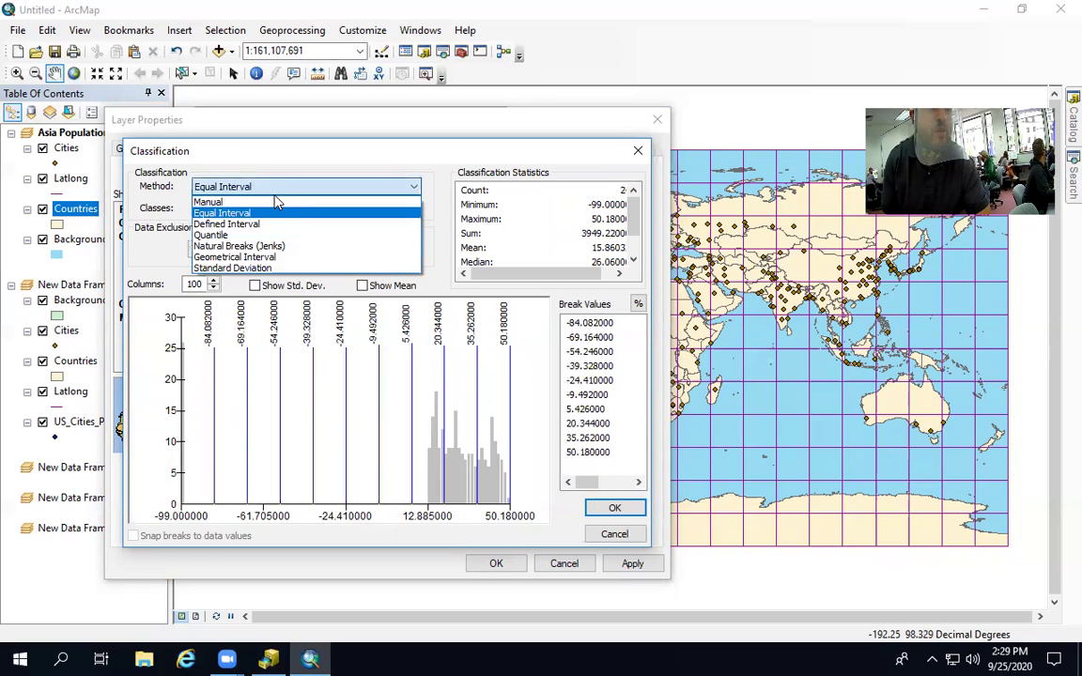
pyautogui.click(268, 201)
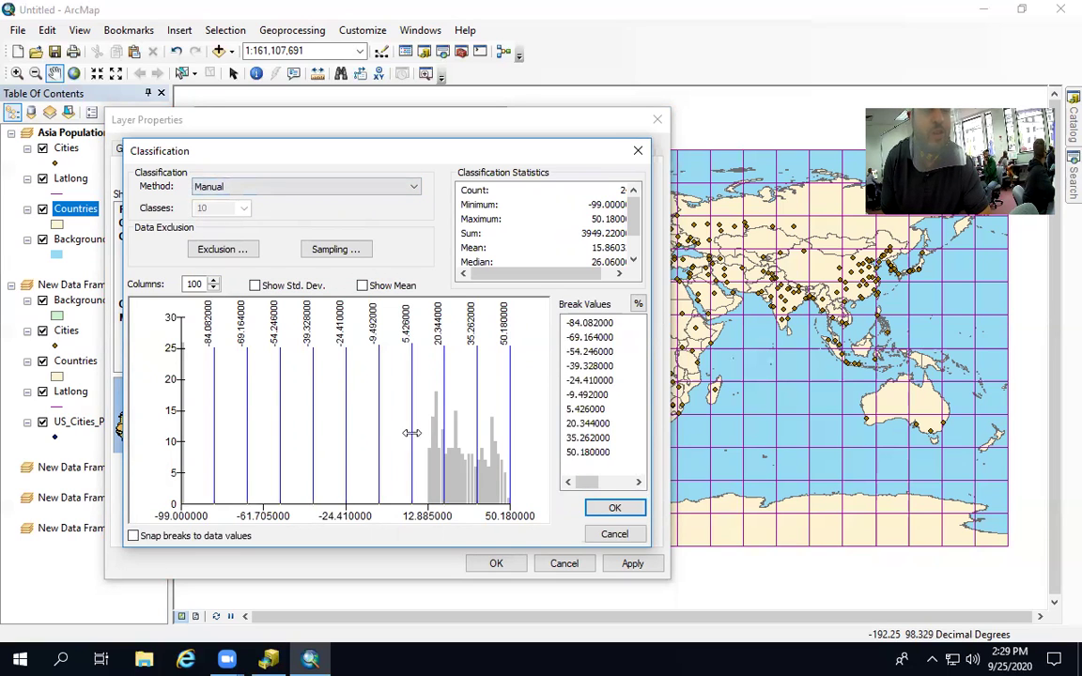
pyautogui.moveTo(411, 436); pyautogui.dragTo(426, 437)
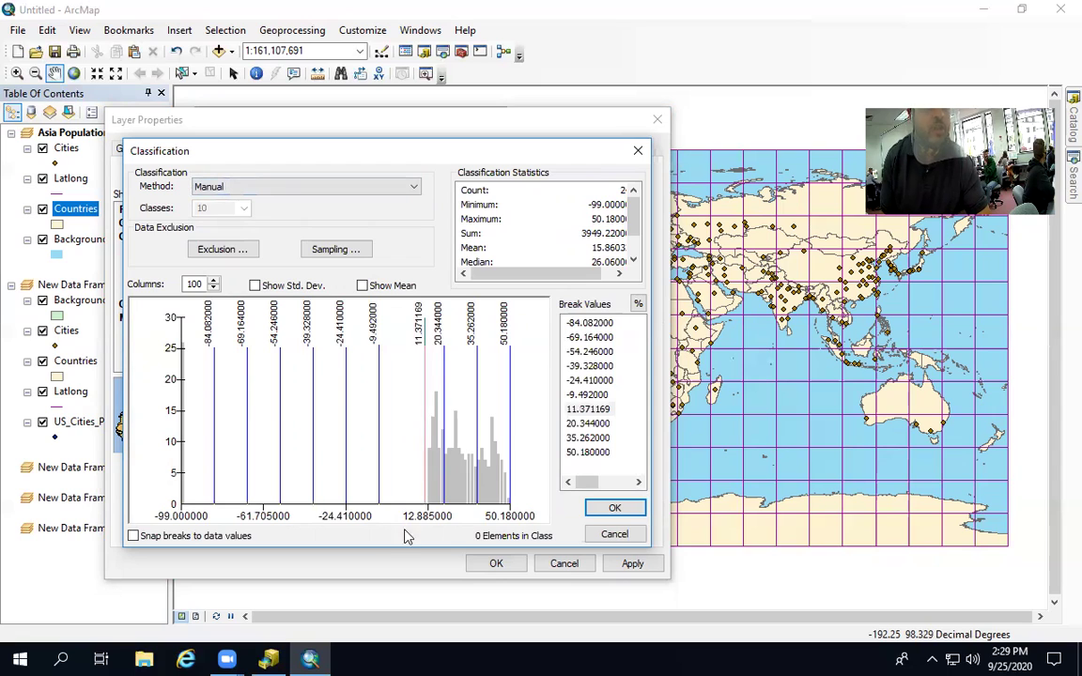
# Try the Quantile, Natural Breaks (Jenks), Geometrical Interval and Standard Deviation classification methods in turn to compare their breaks
pyautogui.click(311, 186)
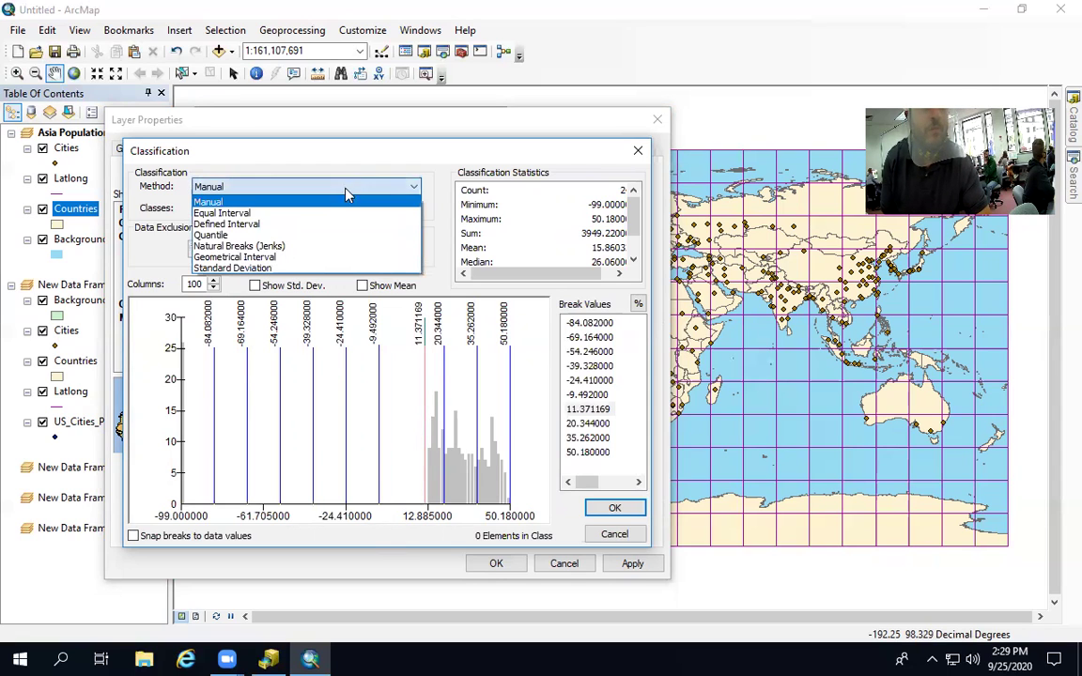
pyautogui.click(318, 236)
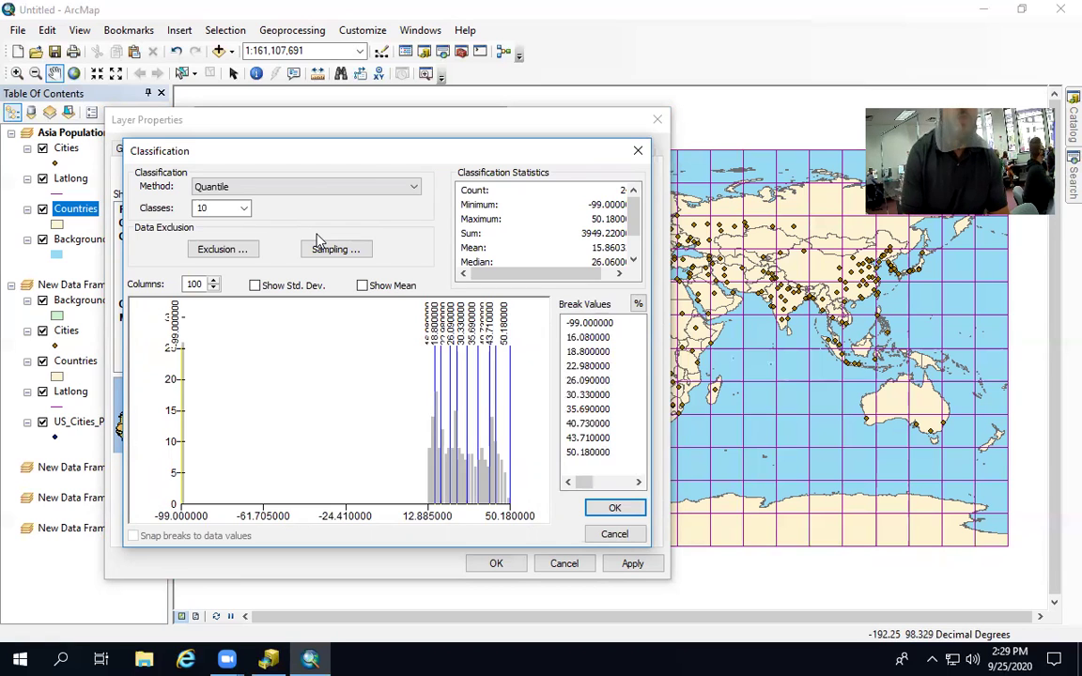
pyautogui.click(411, 186)
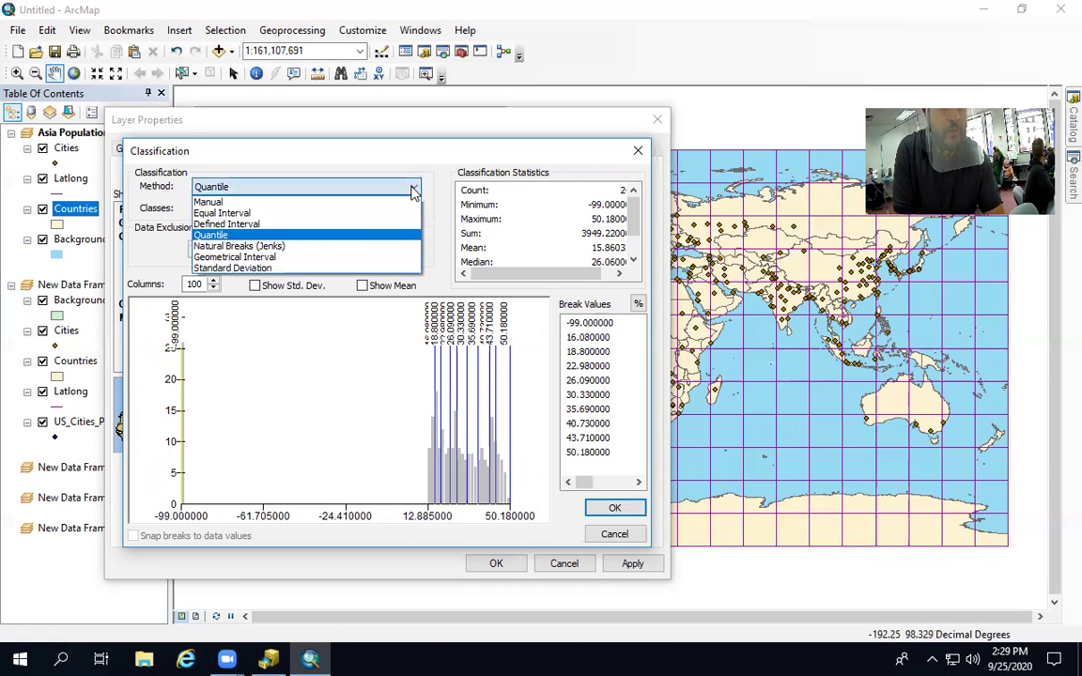
pyautogui.click(348, 246)
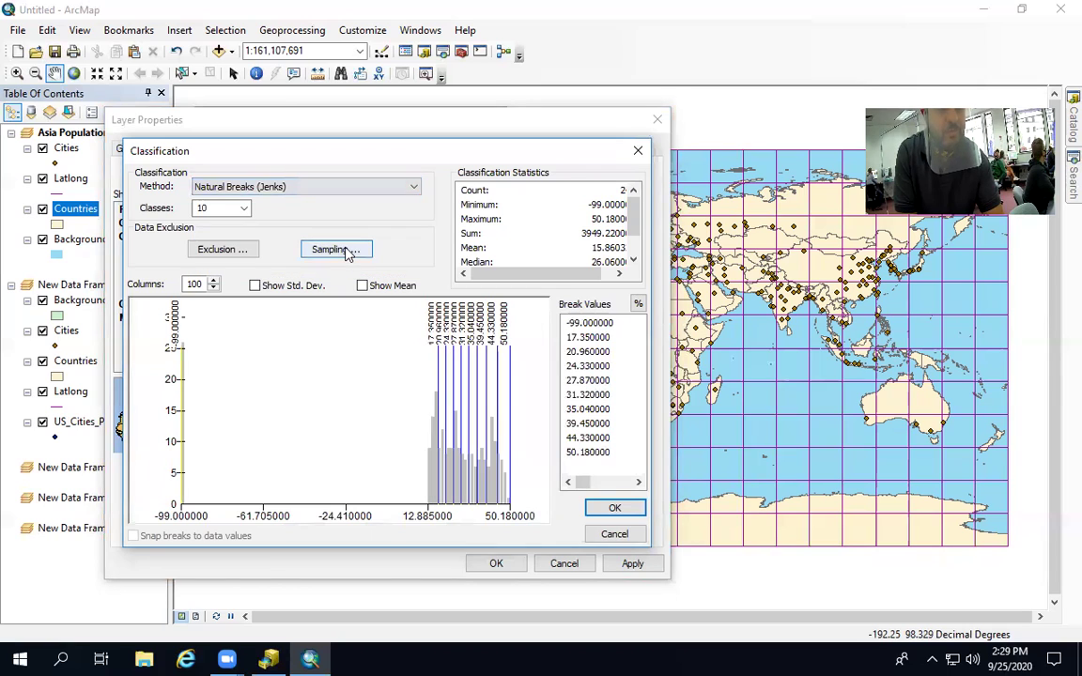
pyautogui.click(415, 189)
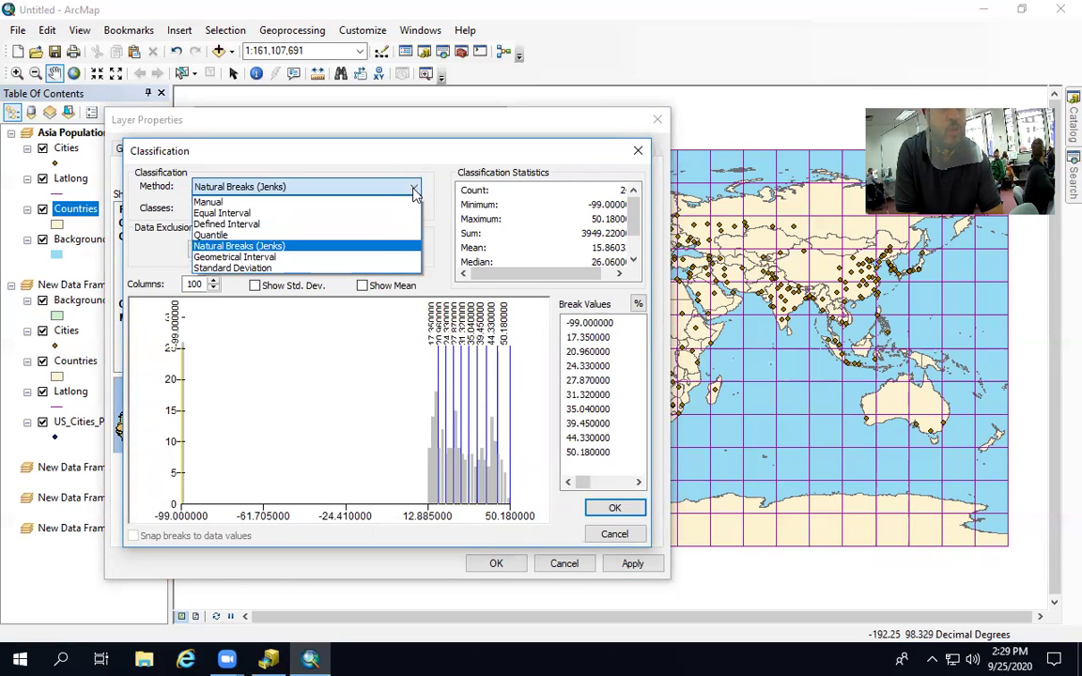
pyautogui.click(356, 258)
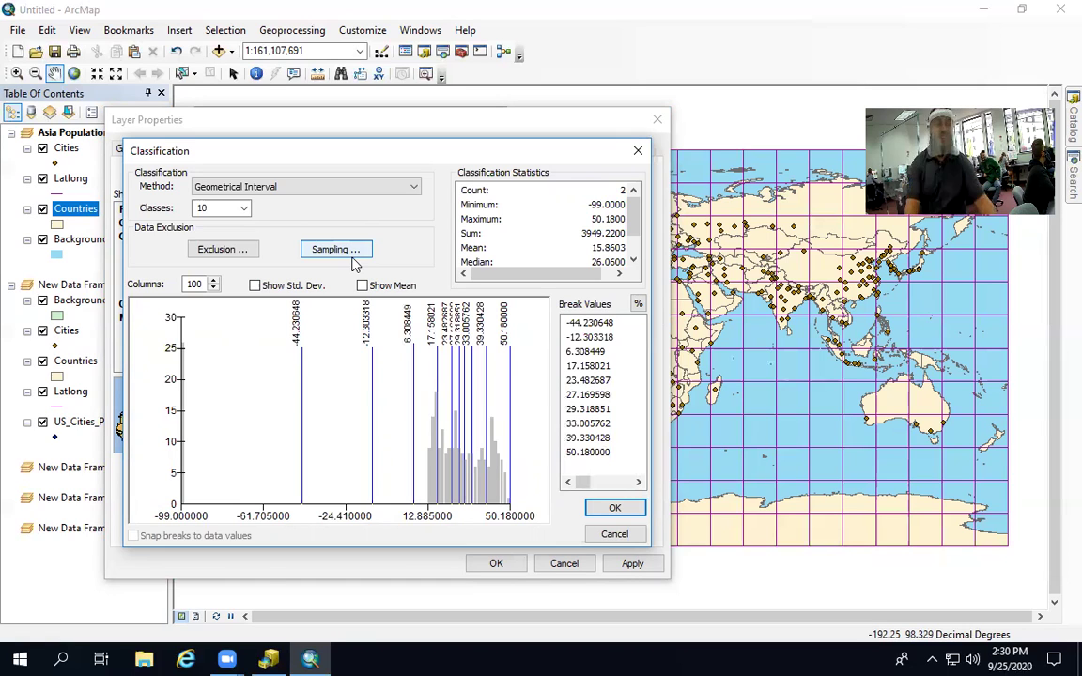
pyautogui.click(295, 184)
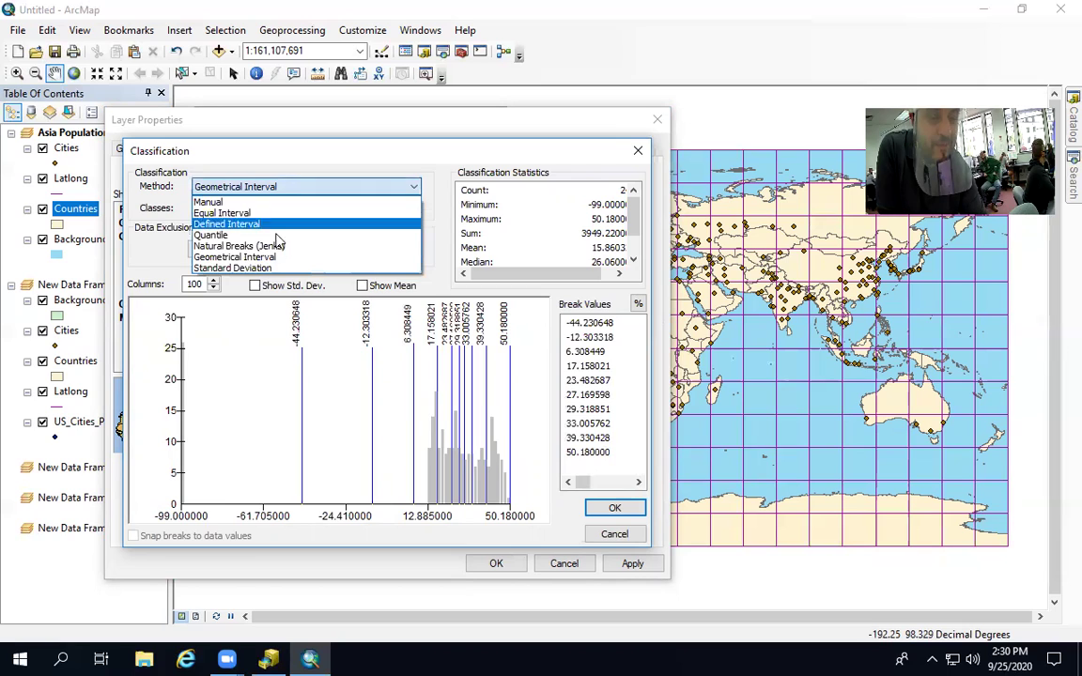
pyautogui.click(278, 268)
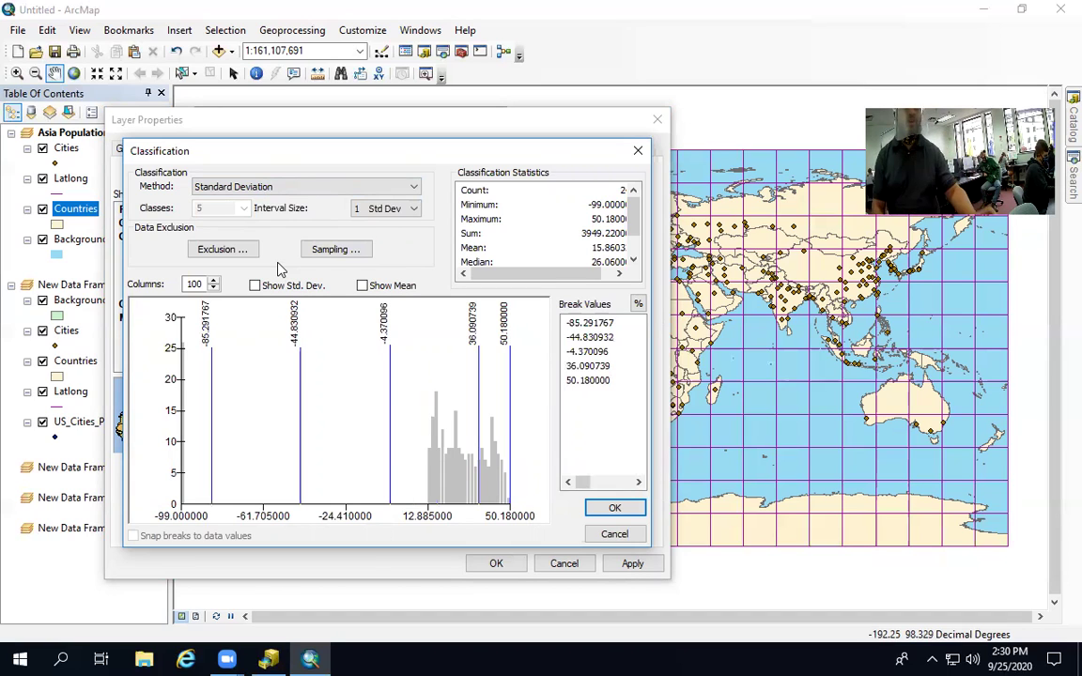
# Classify the Countries layer by Quantile with 10 classes and apply the graduated colors to the map
pyautogui.click(282, 186)
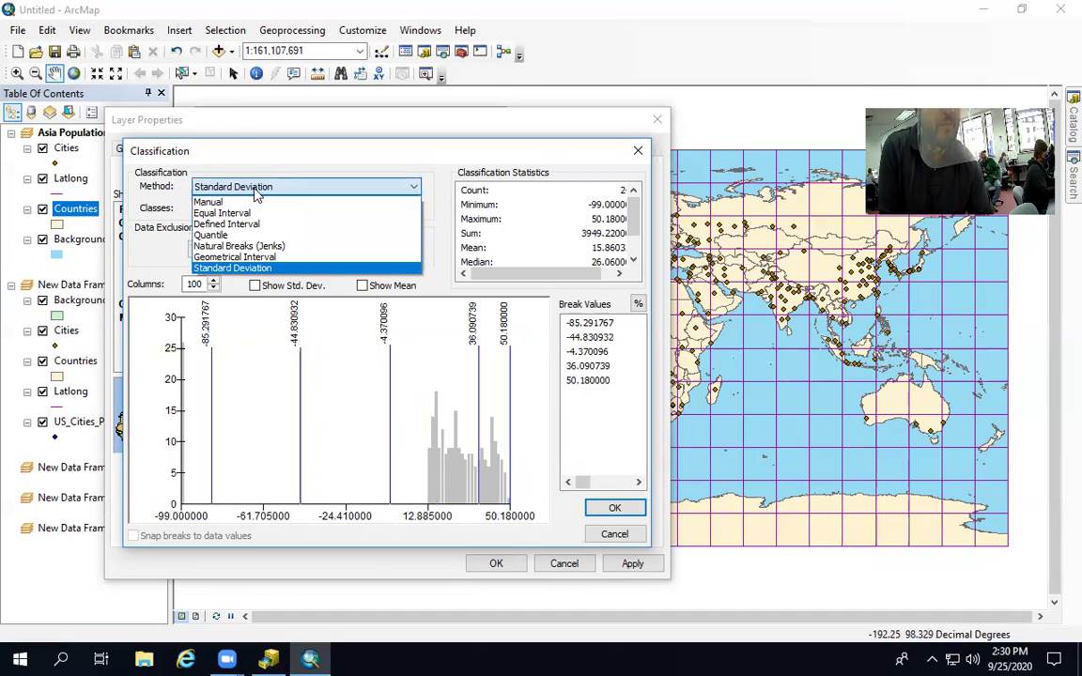
pyautogui.click(260, 235)
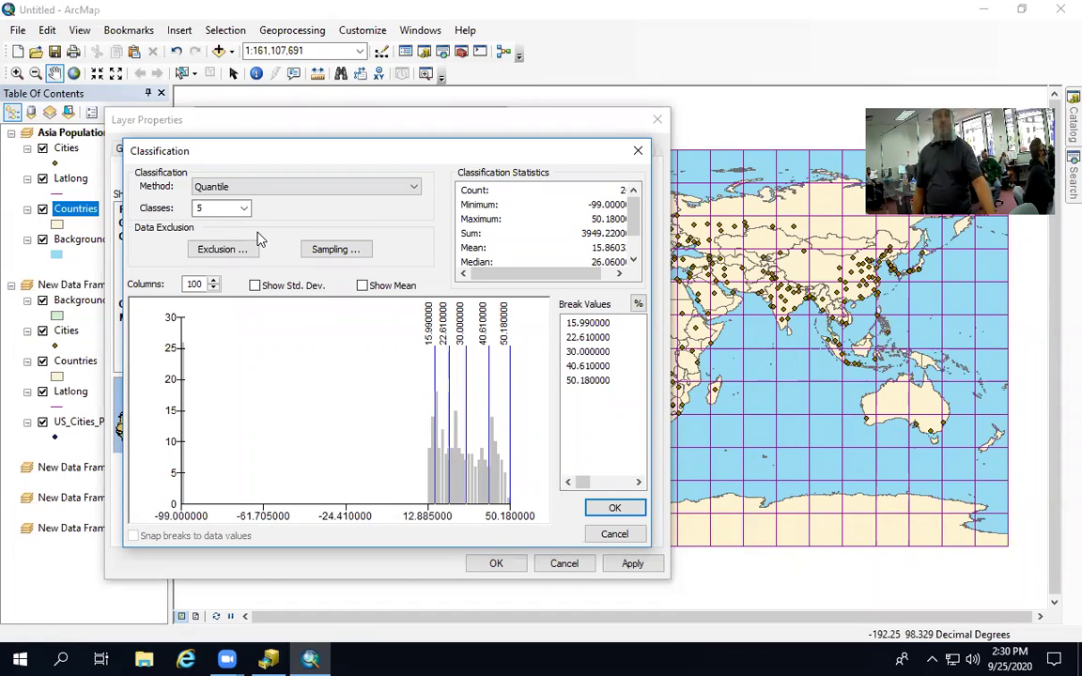
pyautogui.click(602, 511)
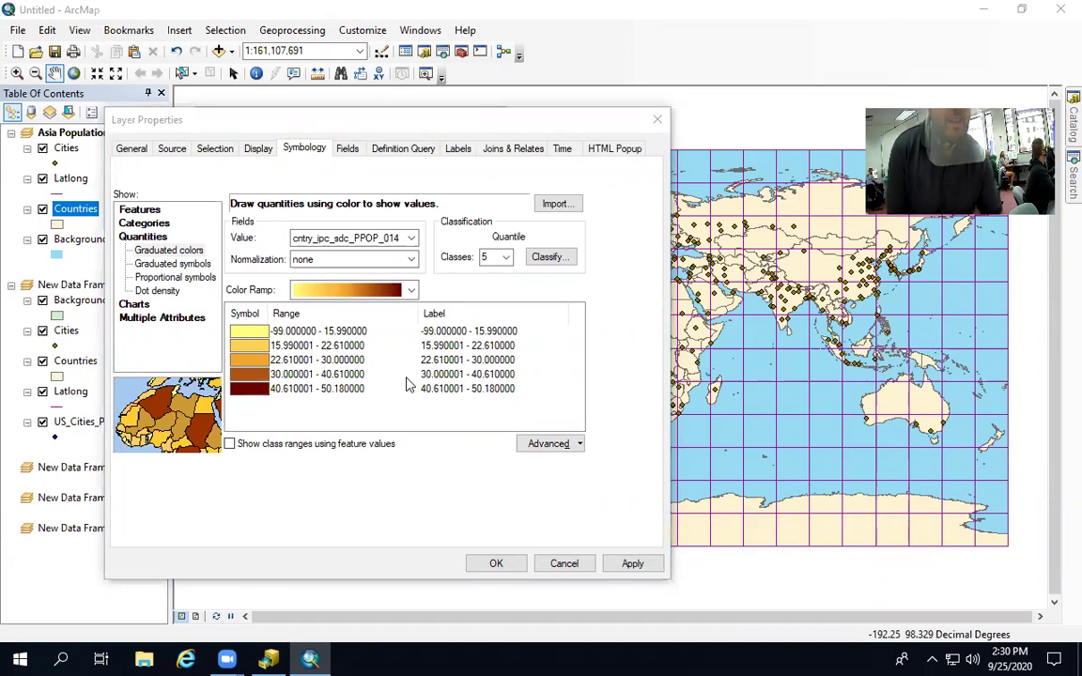
pyautogui.click(506, 258)
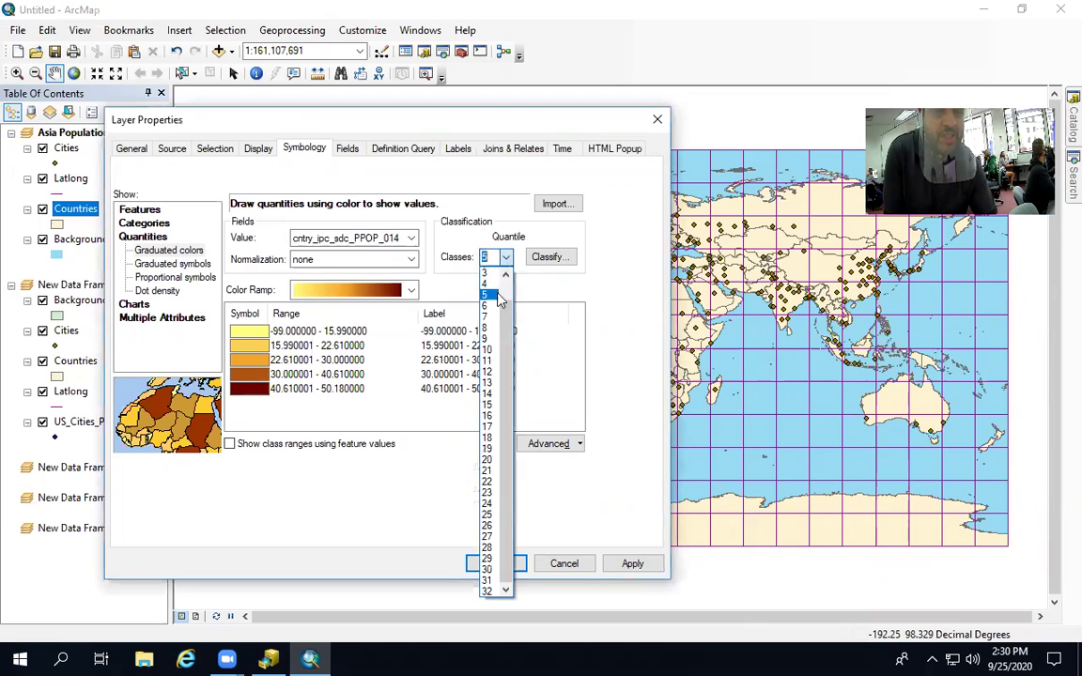
pyautogui.click(488, 348)
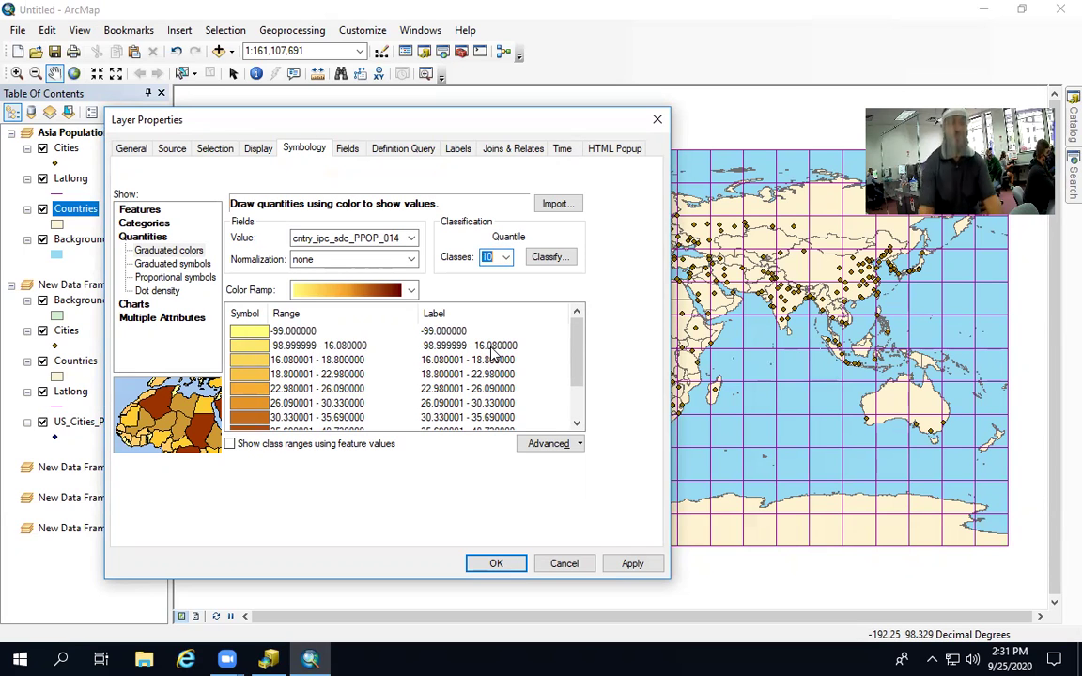
pyautogui.click(633, 563)
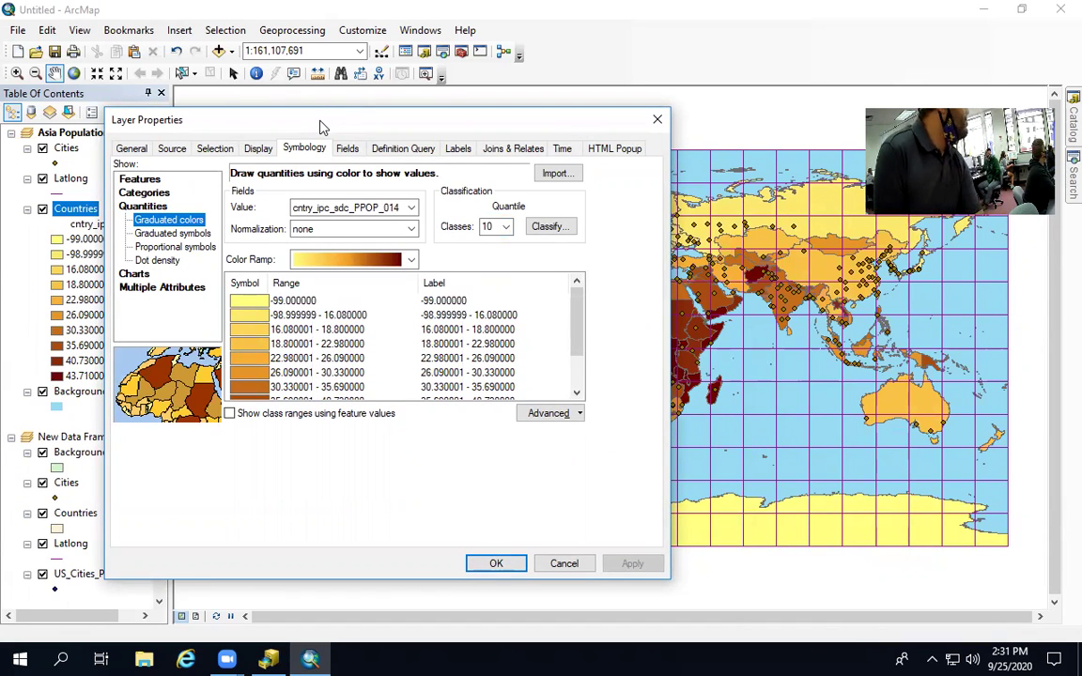
# Set the Countries layer's graduated colors value field to cntry_ipc_sdc_POP2025 and apply it to the map
pyautogui.moveTo(319, 127); pyautogui.dragTo(740, 481)
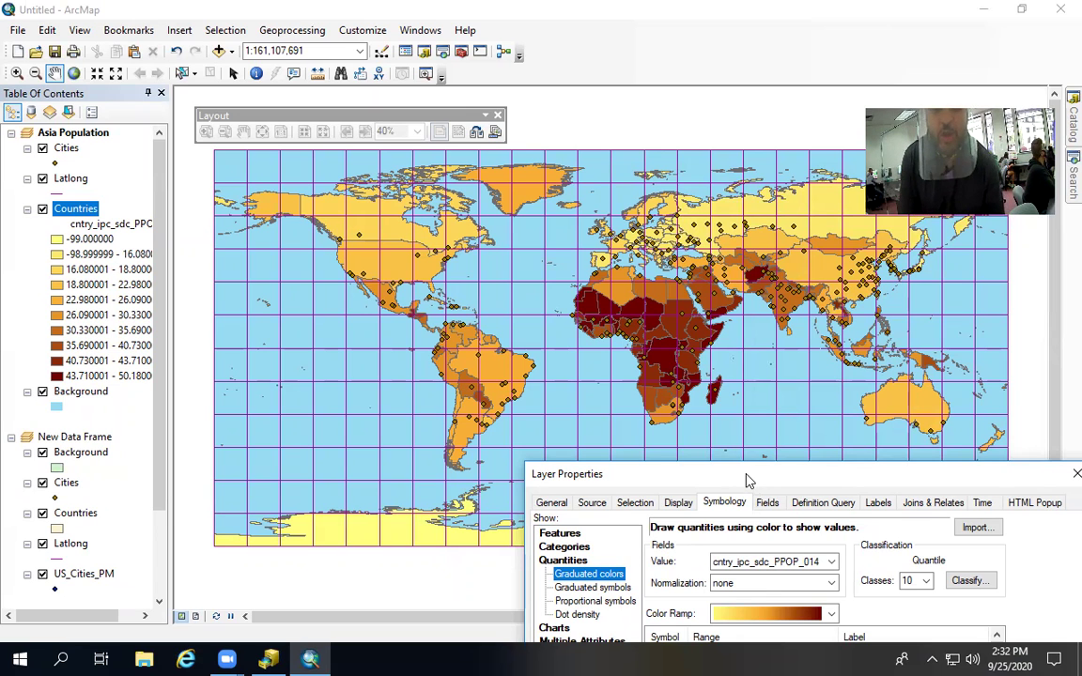
pyautogui.moveTo(740, 481); pyautogui.dragTo(598, 179)
pyautogui.click(690, 260)
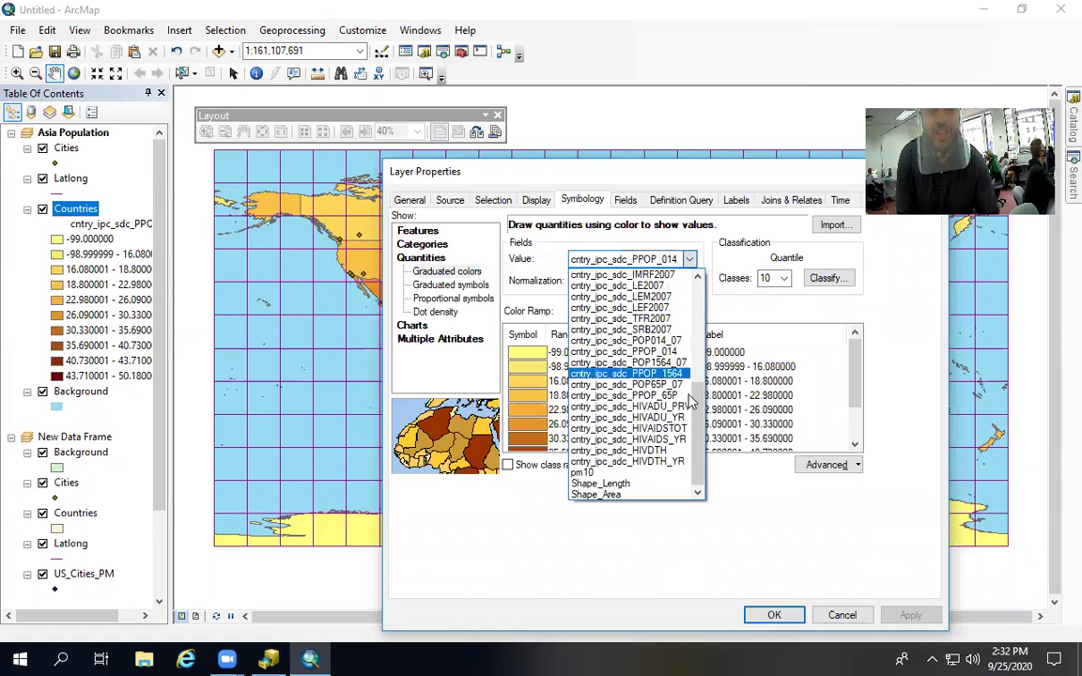
pyautogui.moveTo(701, 413); pyautogui.dragTo(699, 310)
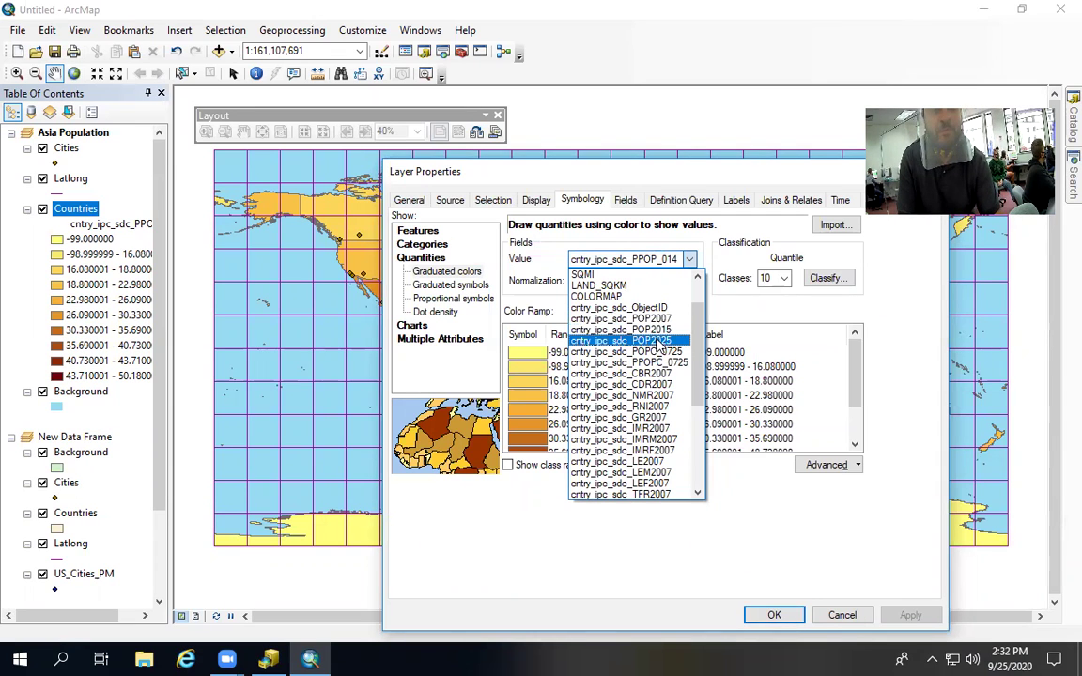
pyautogui.click(659, 347)
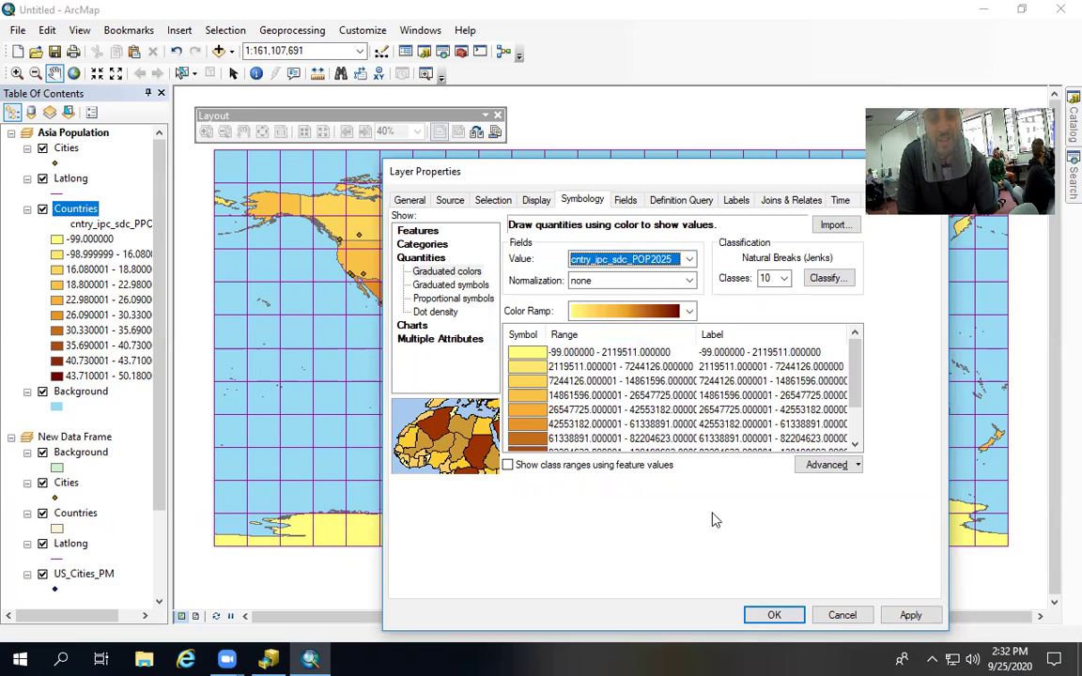
pyautogui.click(899, 617)
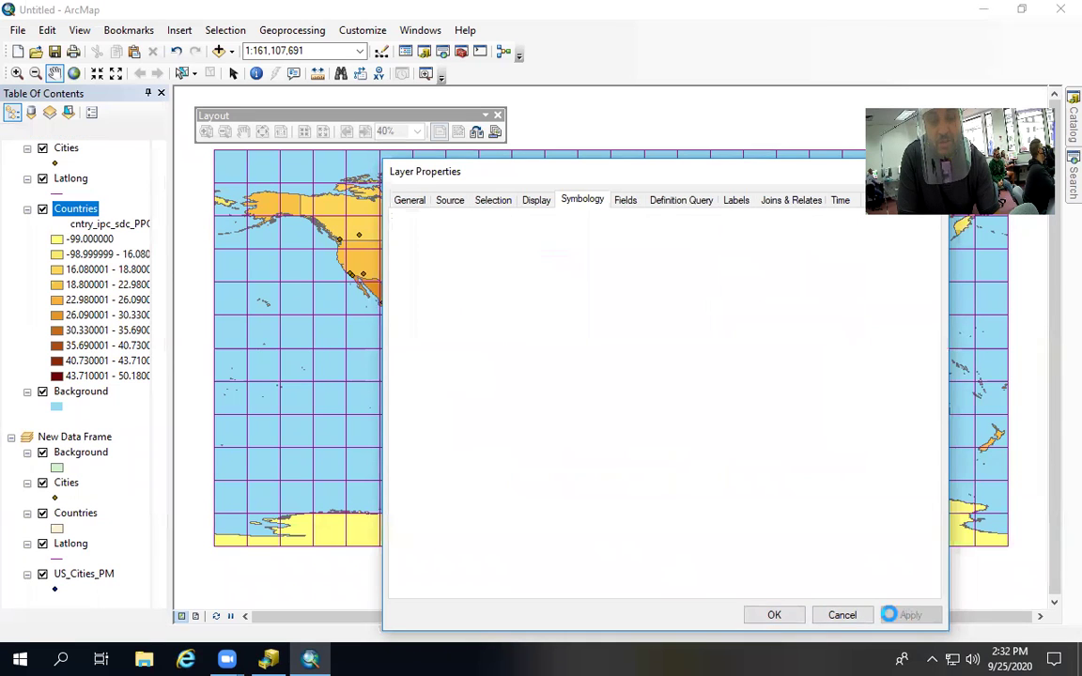
pyautogui.click(773, 615)
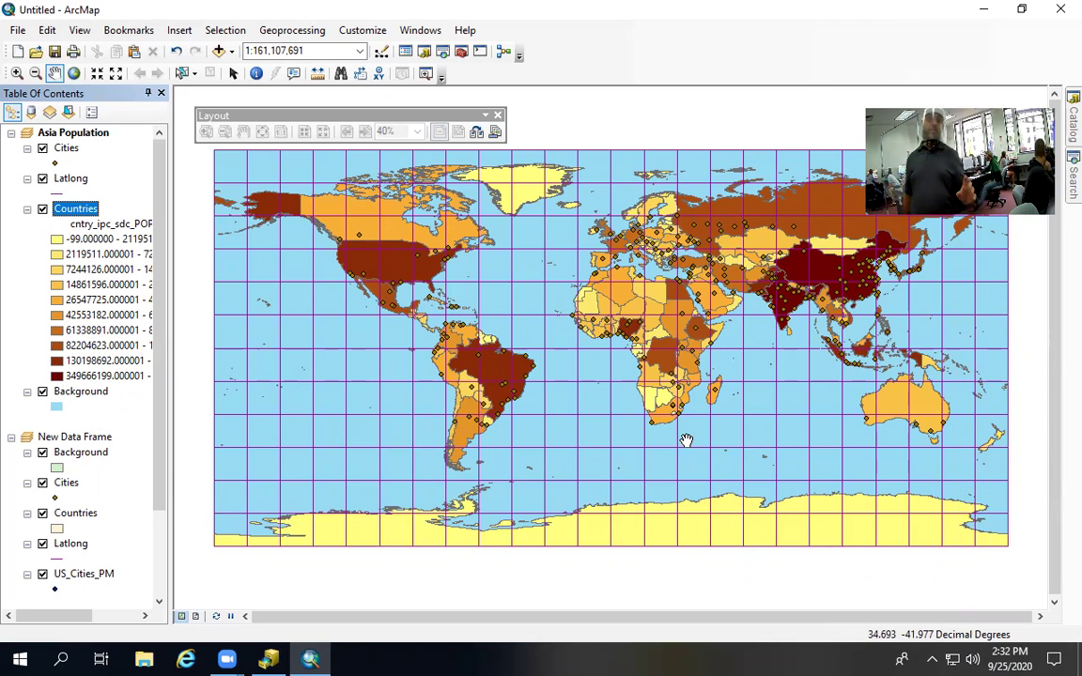
# Hide the Cities layer in the Asia Population data frame and zoom the map in on Asia
pyautogui.click(42, 149)
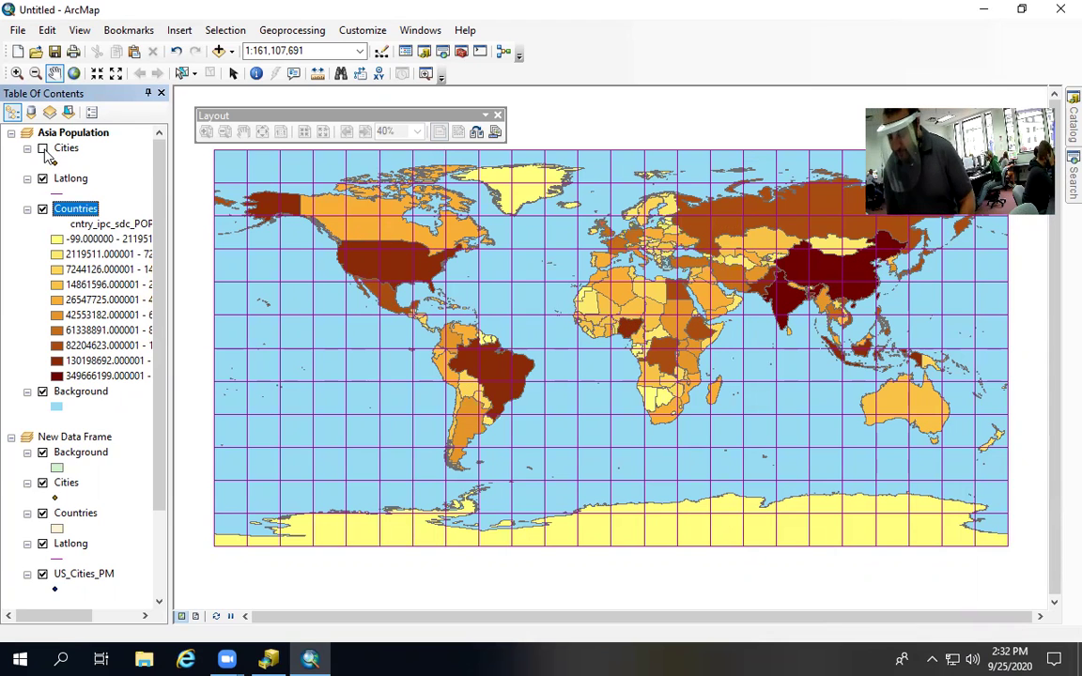
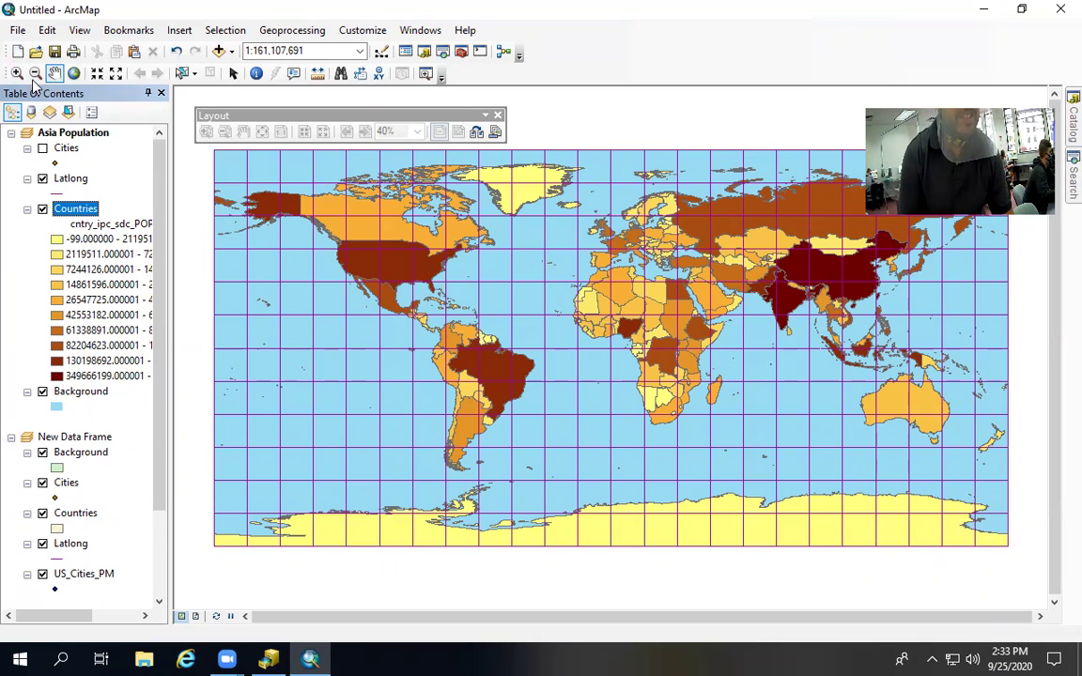
pyautogui.moveTo(629, 304); pyautogui.dragTo(432, 424)
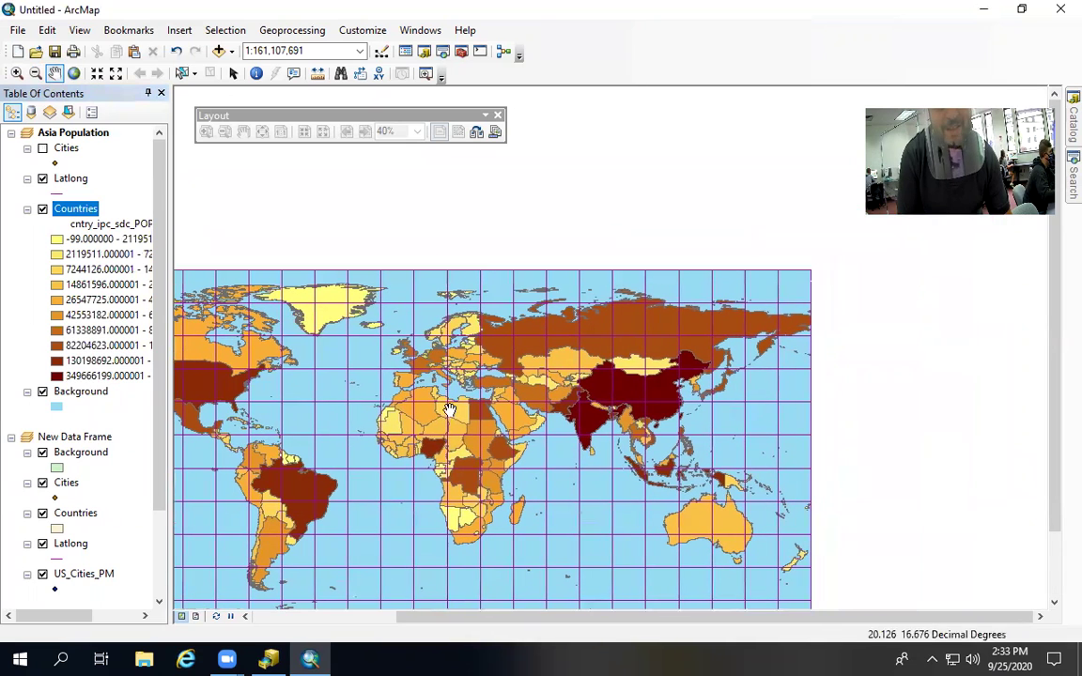
pyautogui.click(17, 73)
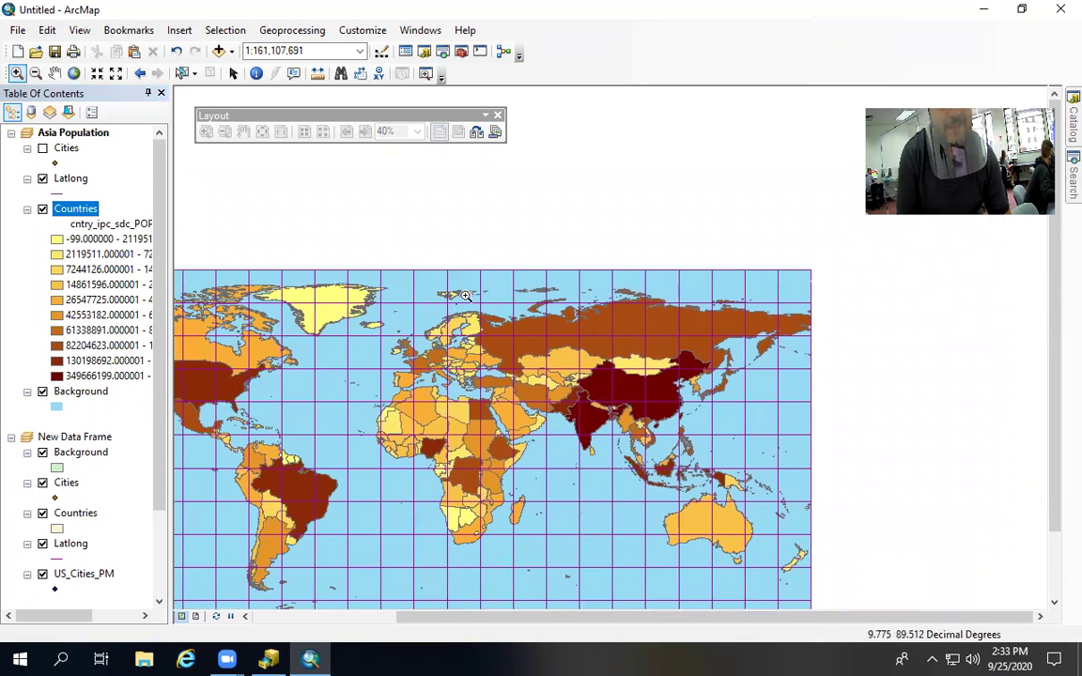
pyautogui.moveTo(438, 292); pyautogui.dragTo(733, 404)
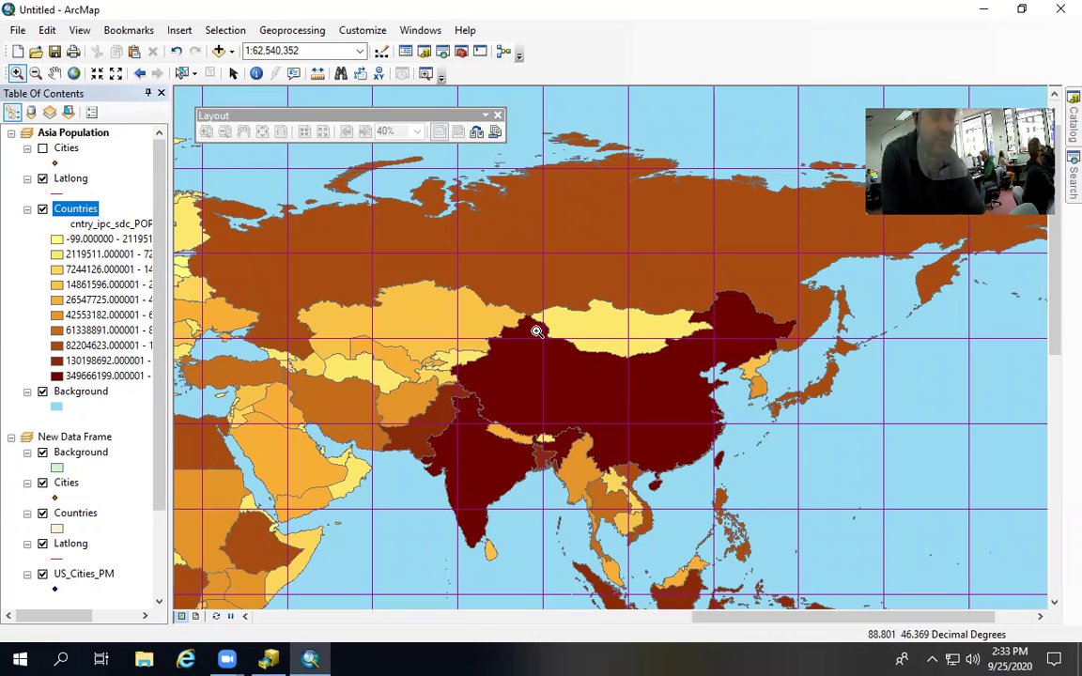
# In the page layout, enlarge the Asia Population frame toward the upper page margin and zoom its map closer on Asia
pyautogui.click(196, 616)
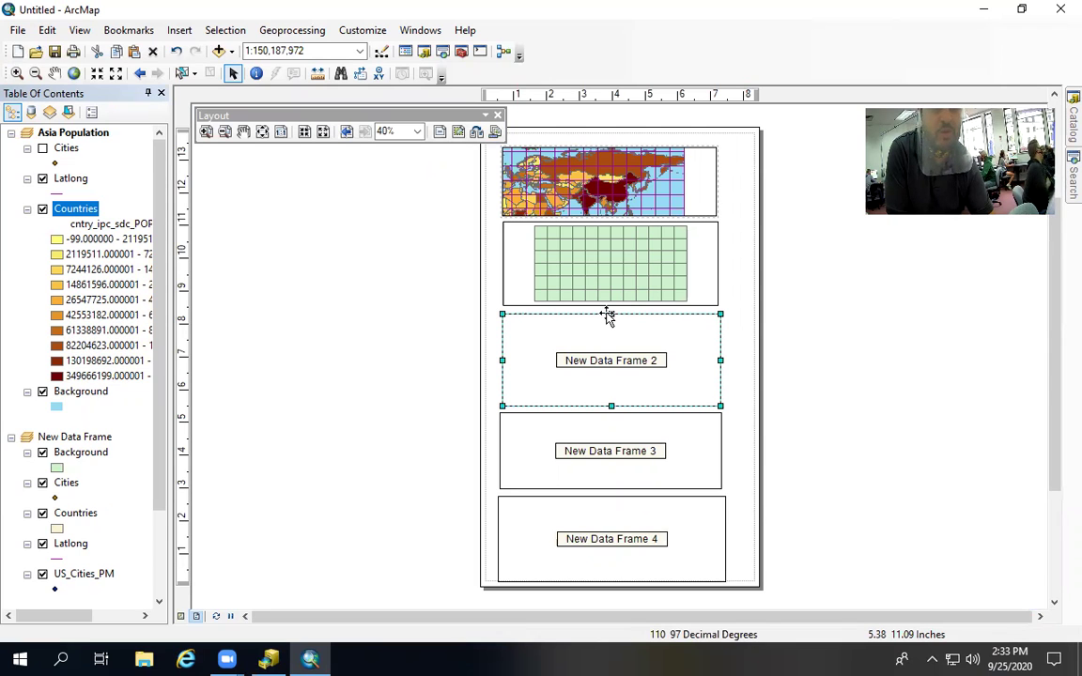
pyautogui.click(700, 172)
pyautogui.moveTo(717, 148); pyautogui.dragTo(721, 136)
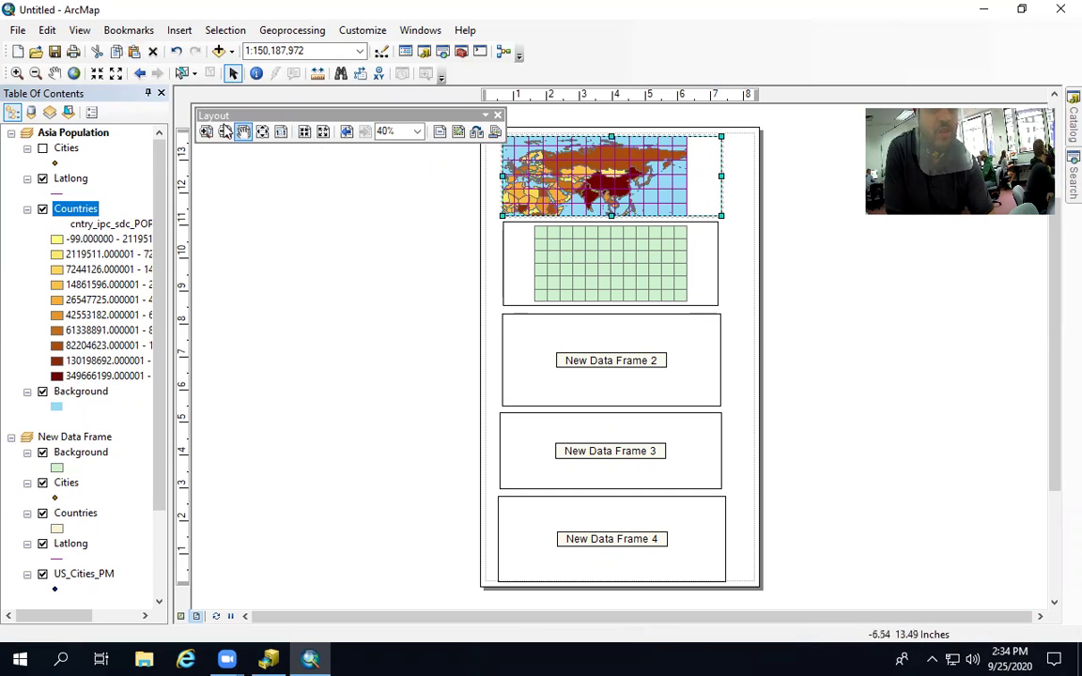
pyautogui.click(17, 73)
pyautogui.moveTo(512, 140)
pyautogui.mouseDown()
pyautogui.moveTo(622, 167)
pyautogui.moveTo(685, 215)
pyautogui.mouseUp()
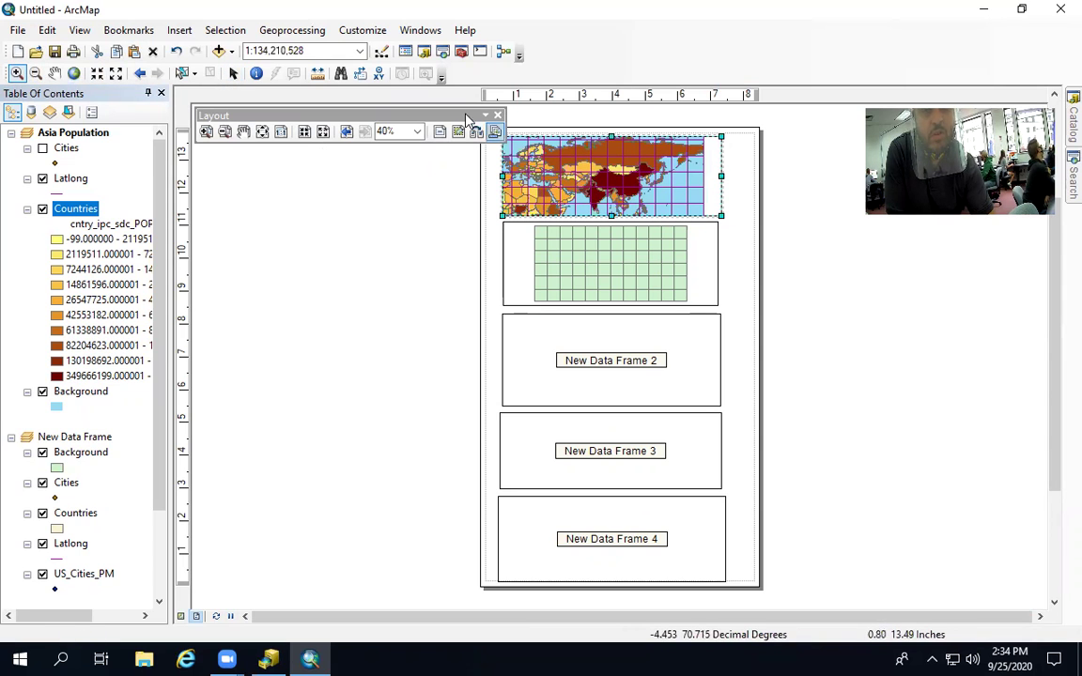
# Insert a legend for the Asia Population frame containing only the Countries layer, keeping the remaining default settings
pyautogui.click(176, 36)
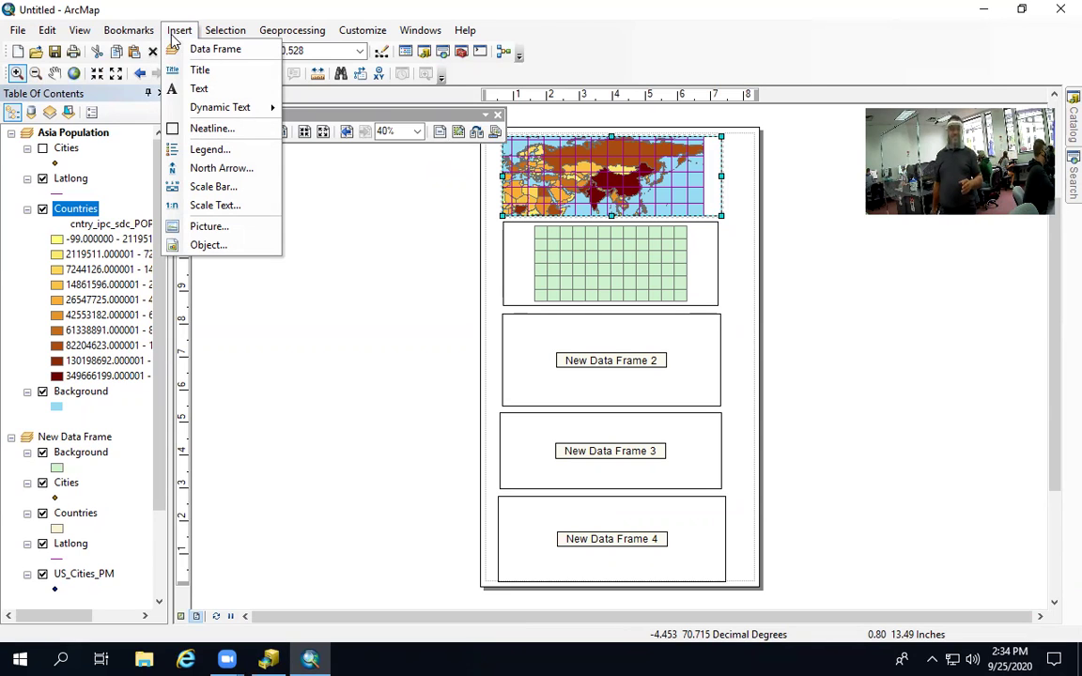
pyautogui.moveTo(210, 36)
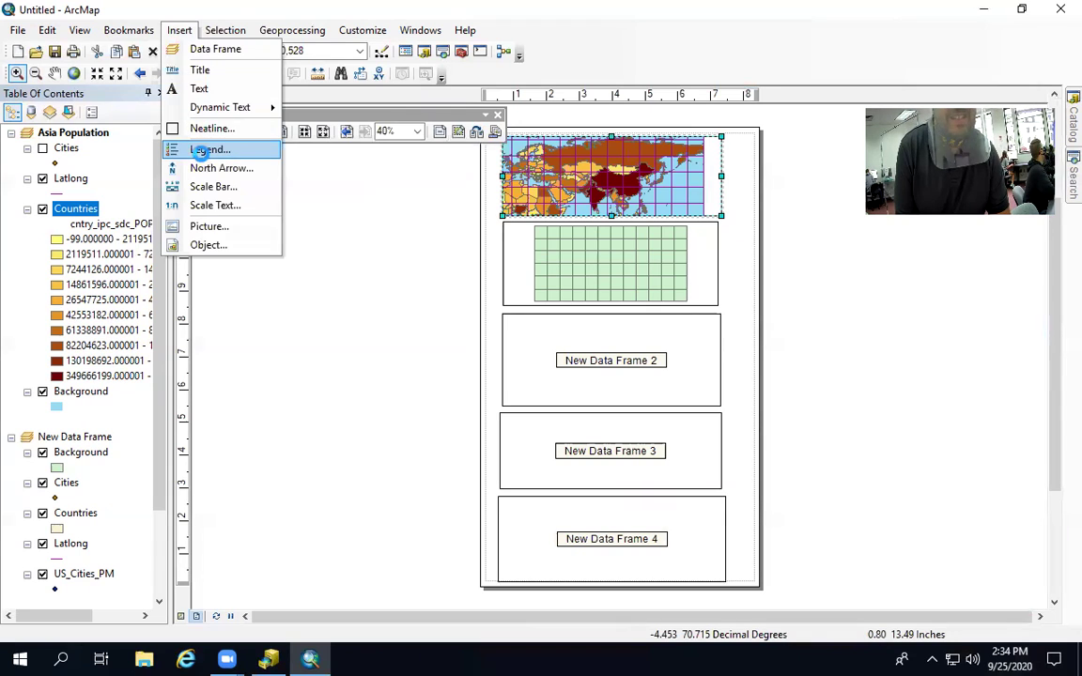
pyautogui.click(202, 150)
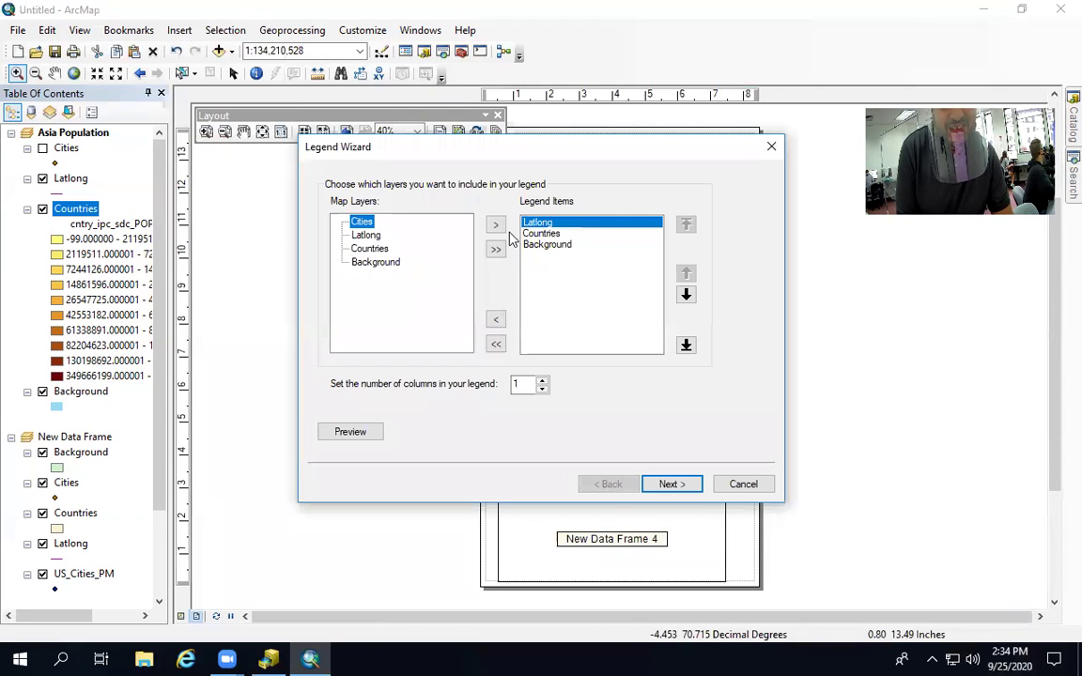
pyautogui.click(496, 319)
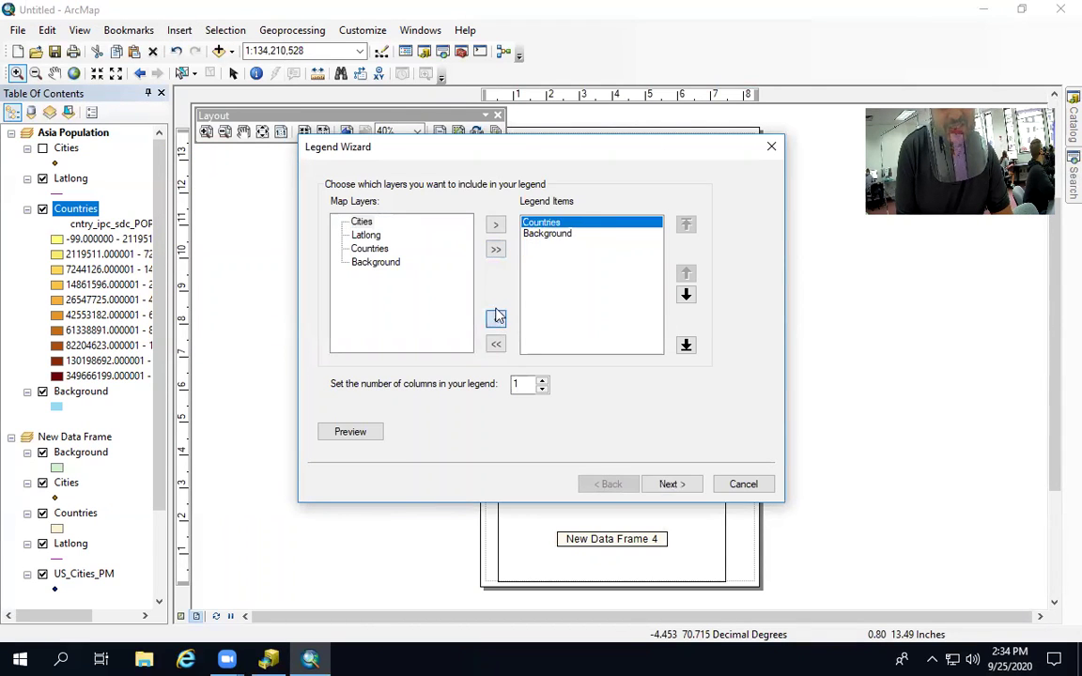
pyautogui.click(531, 237)
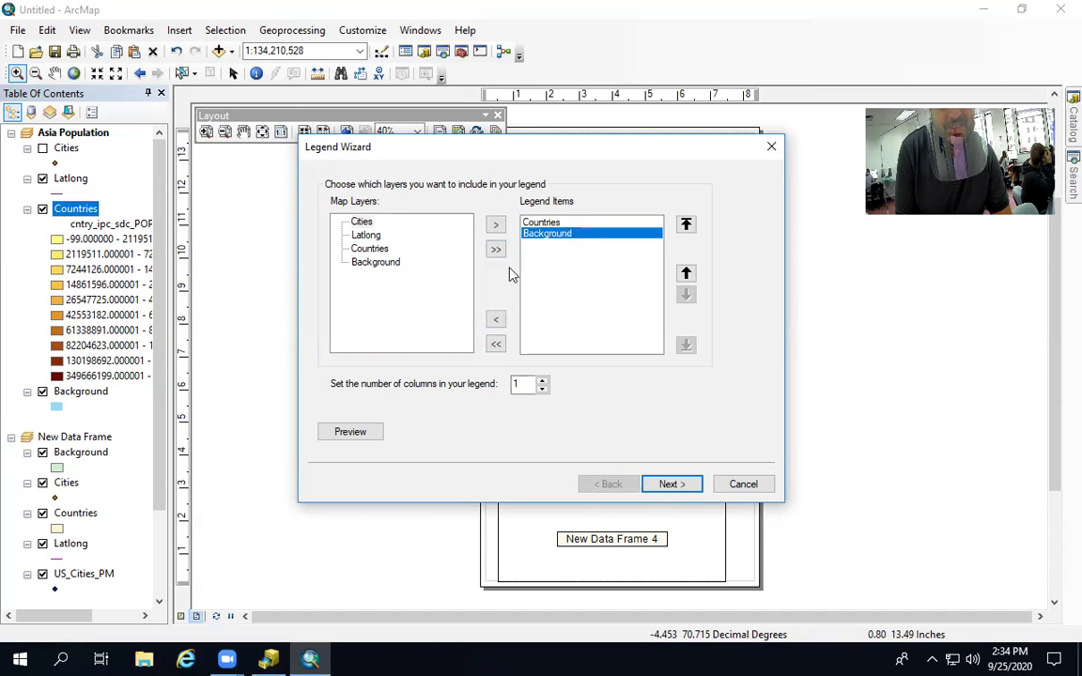
pyautogui.click(496, 319)
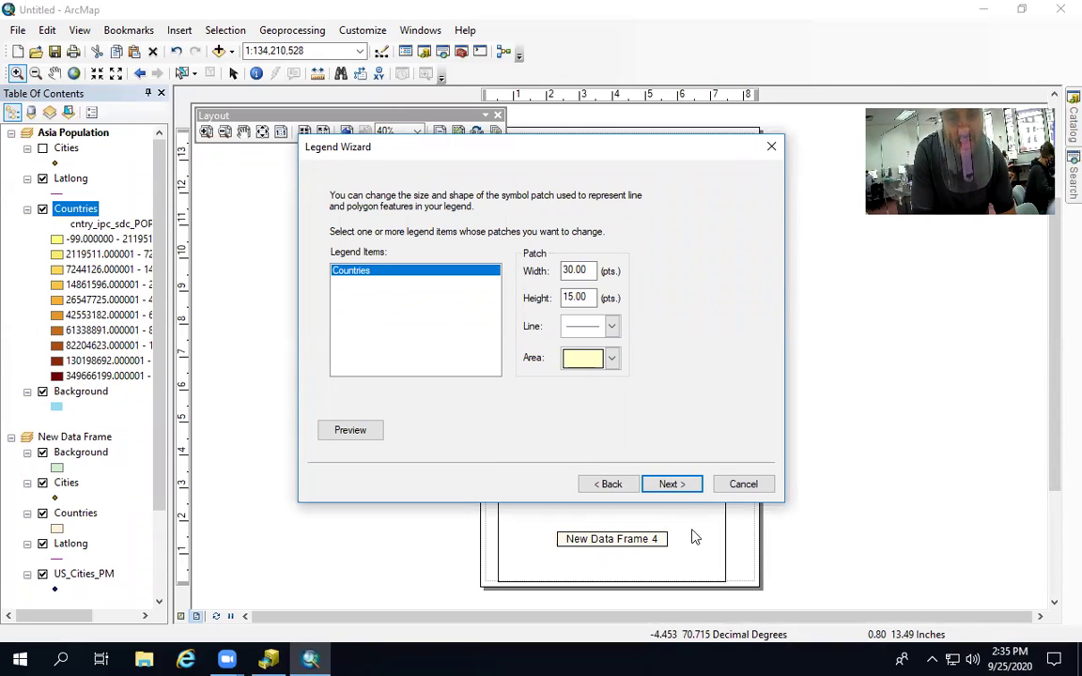
pyautogui.click(672, 485)
pyautogui.click(673, 484)
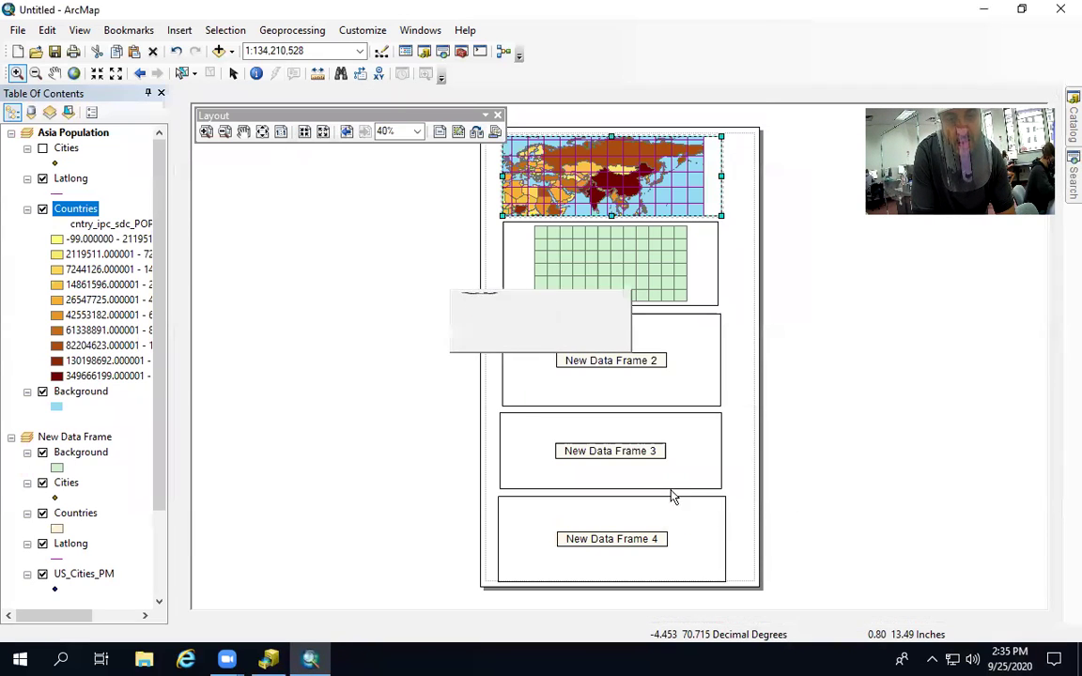
# Place the legend over the right end of the Asia Population frame and enlarge the page view around it
pyautogui.moveTo(546, 305); pyautogui.dragTo(731, 201)
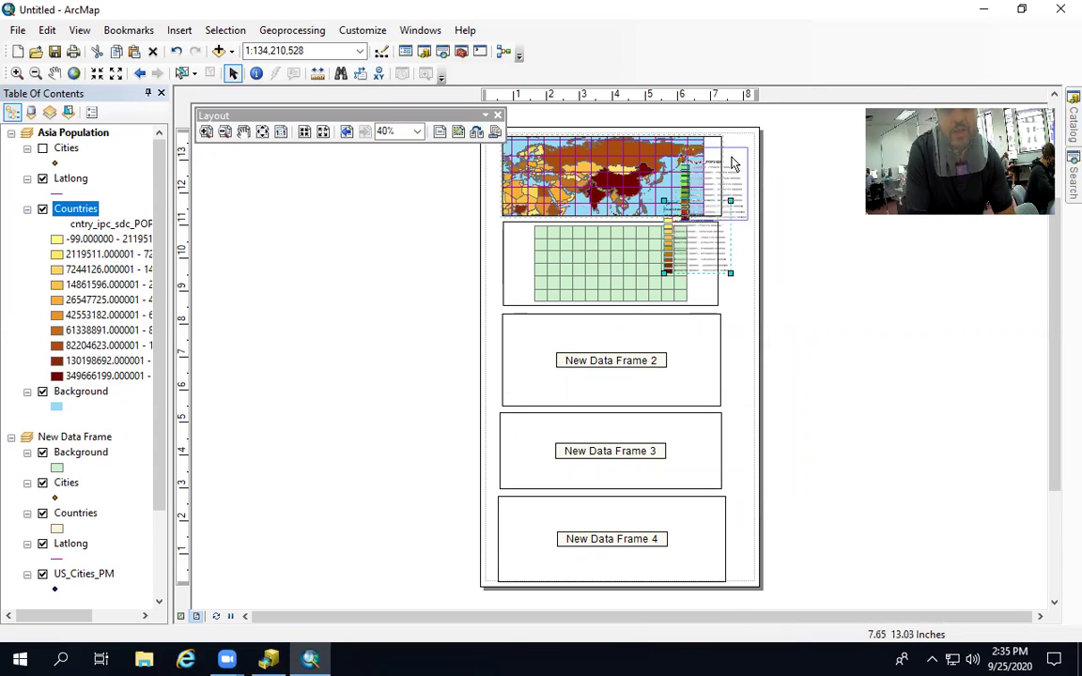
pyautogui.moveTo(686, 231); pyautogui.dragTo(705, 171)
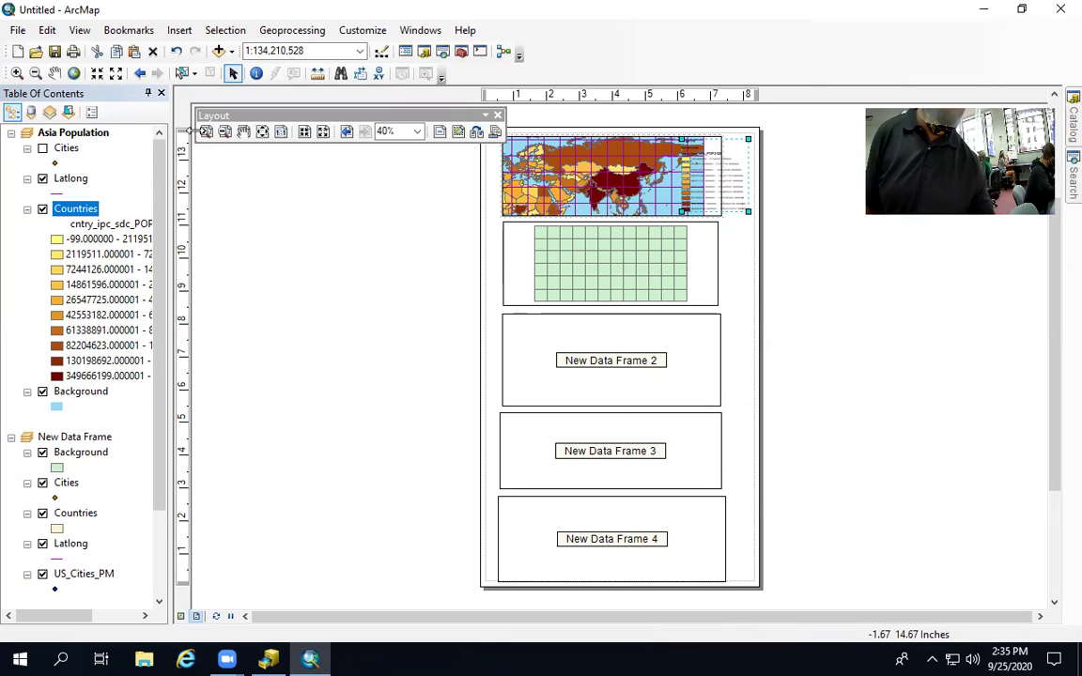
pyautogui.click(206, 131)
pyautogui.moveTo(453, 239); pyautogui.dragTo(804, 114)
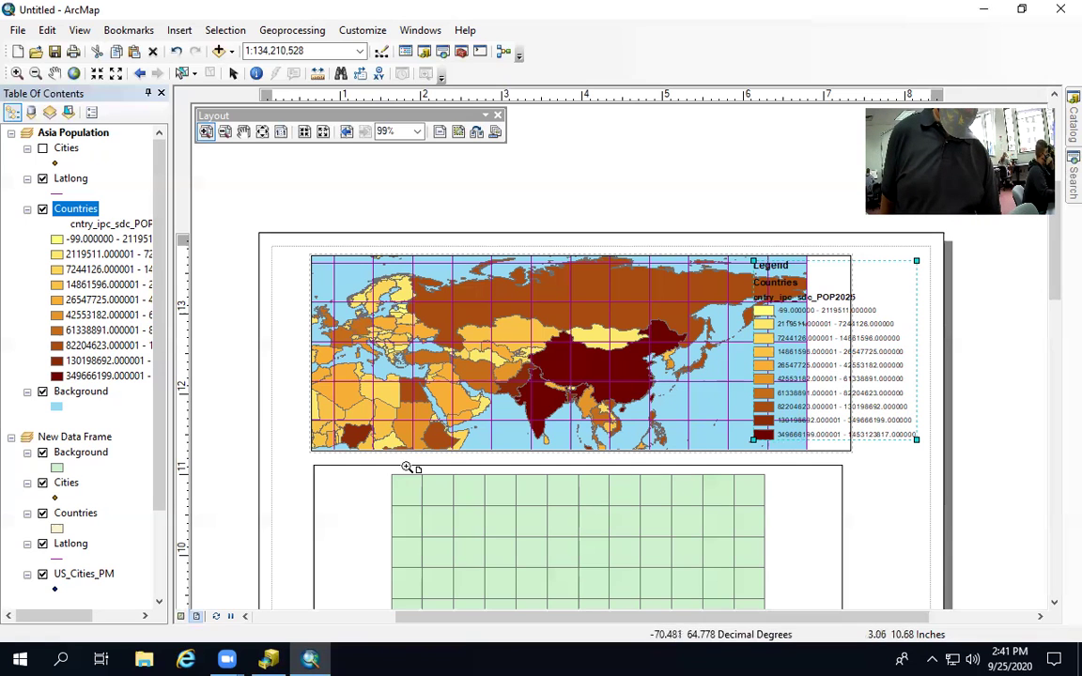
# Activate the second data frame, New Data Frame
pyautogui.click(82, 437)
pyautogui.scroll(-2, 102, 437)
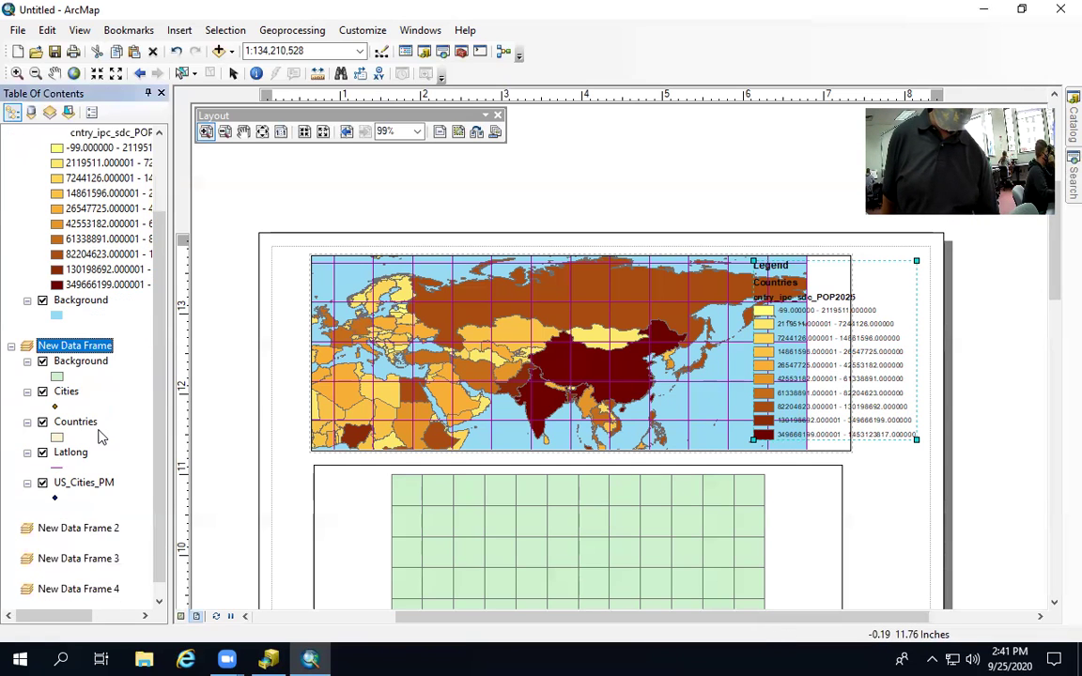
pyautogui.rightClick(75, 345)
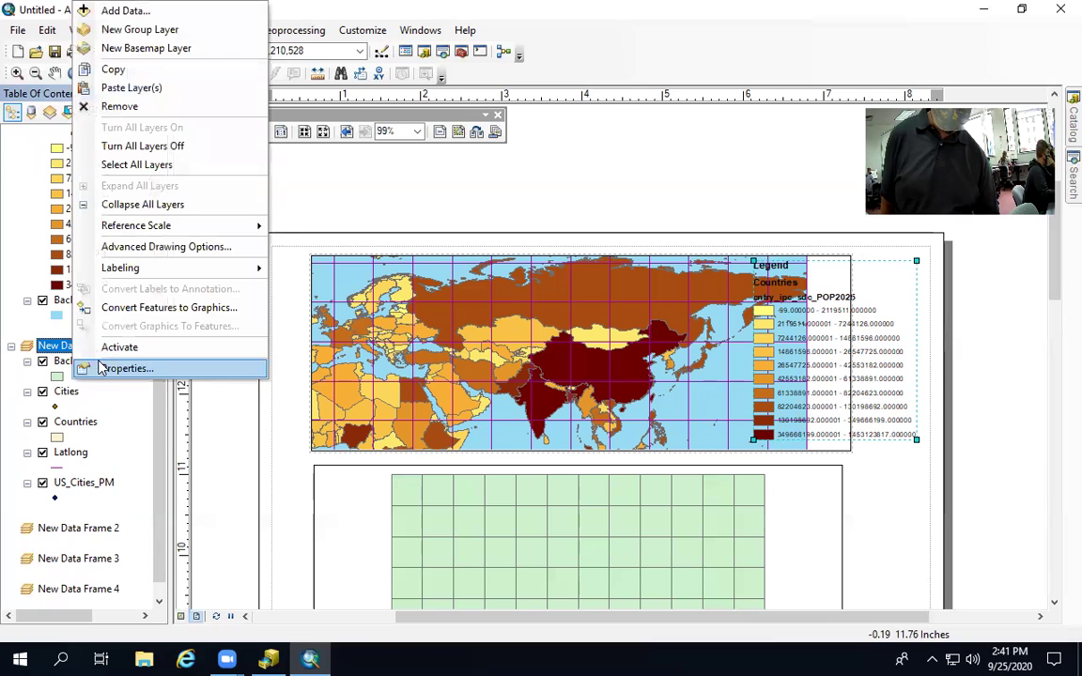
pyautogui.click(103, 347)
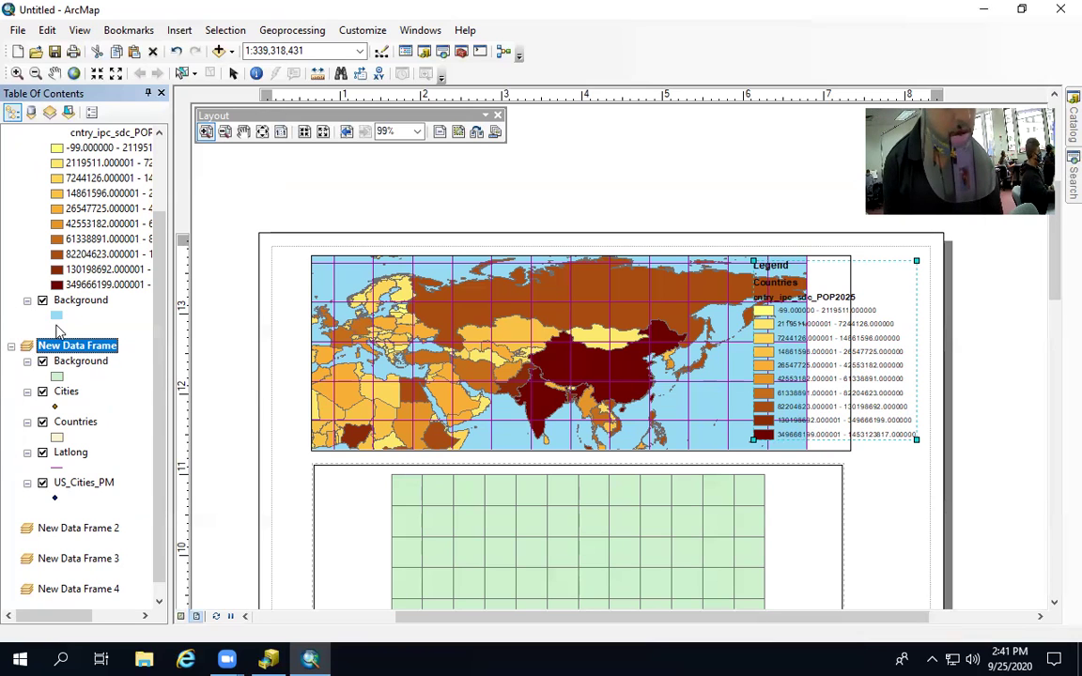
# Rename the active data frame as High population Mega Cities
pyautogui.click(66, 347)
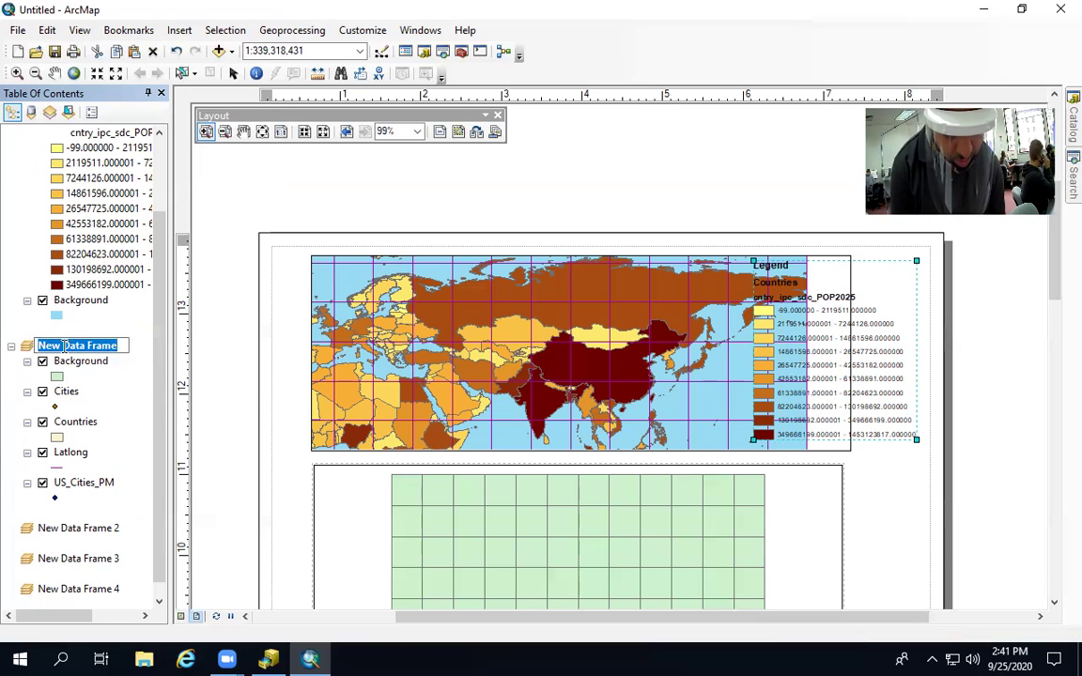
pyautogui.write('High pop')
pyautogui.write('ulation')
pyautogui.write(' Mega C')
pyautogui.write('ities')
pyautogui.press('Return')
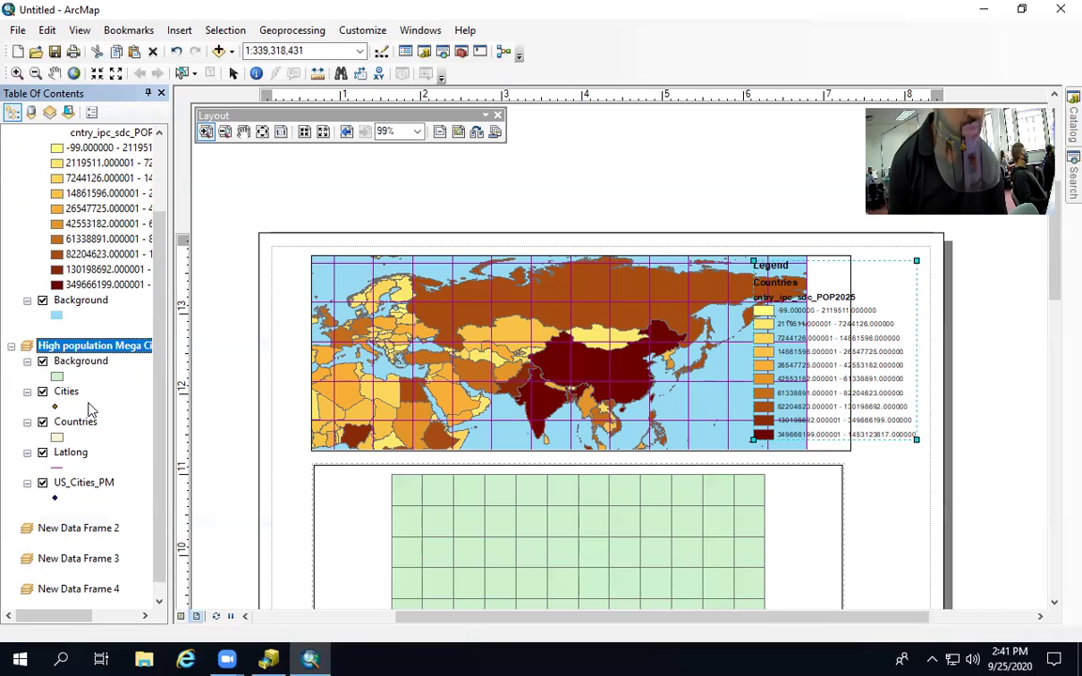
# In data view, reorder the High population Mega Cities layers so Cities, Latlong and Countries draw above Background
pyautogui.click(70, 362)
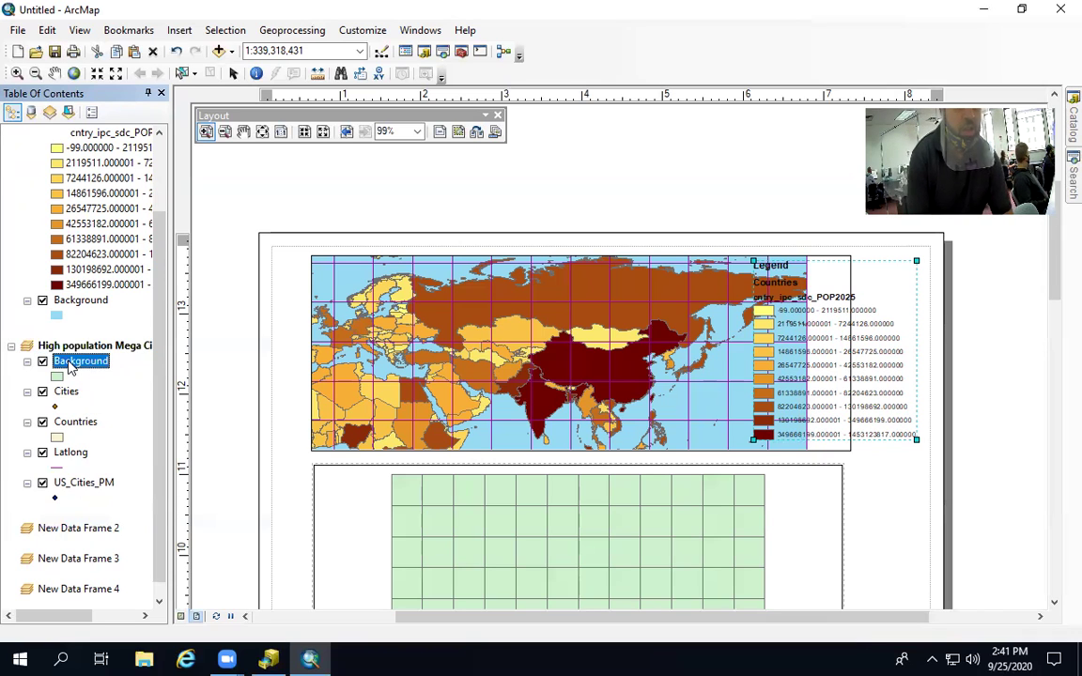
pyautogui.click(182, 618)
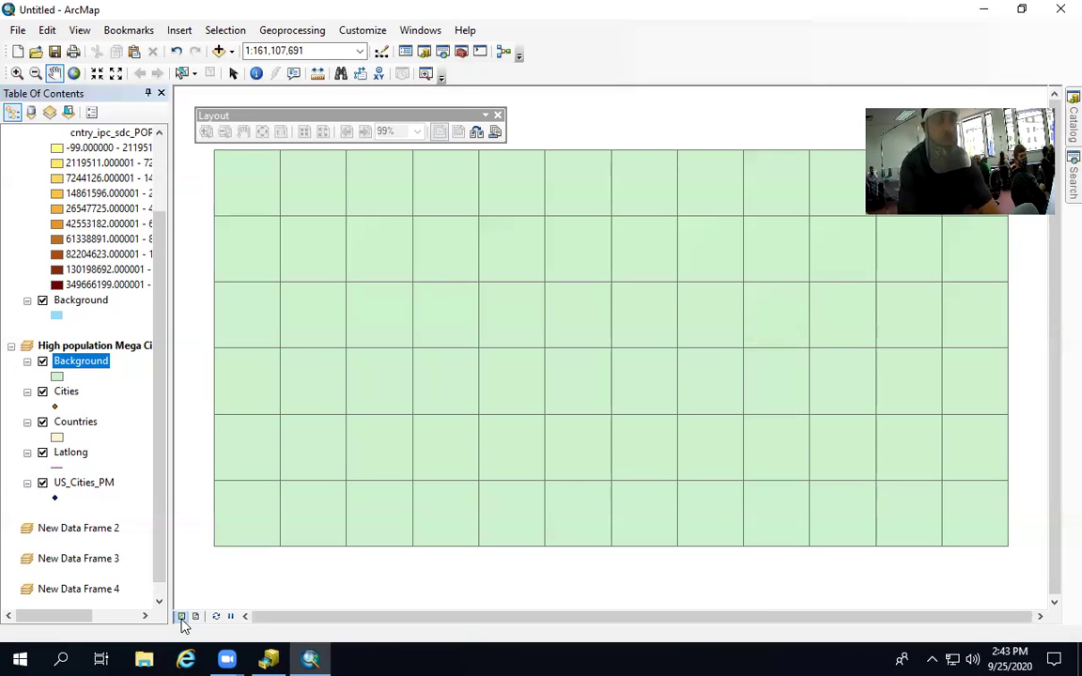
pyautogui.click(65, 392)
pyautogui.moveTo(66, 392); pyautogui.dragTo(64, 348)
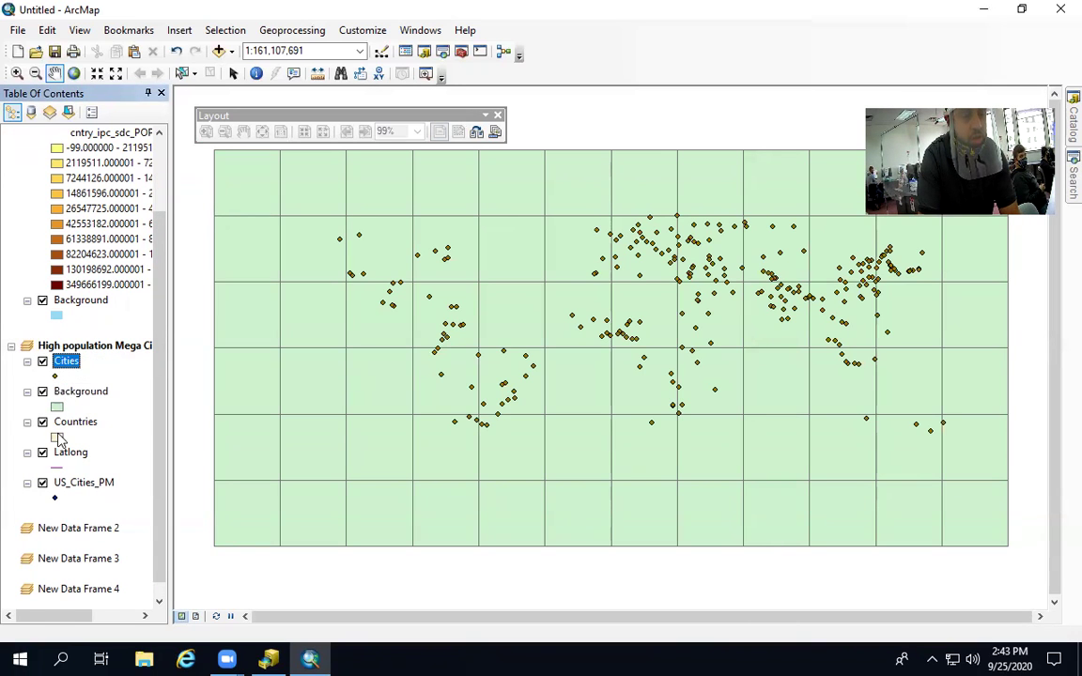
pyautogui.moveTo(71, 423); pyautogui.dragTo(74, 389)
pyautogui.moveTo(71, 452); pyautogui.dragTo(75, 387)
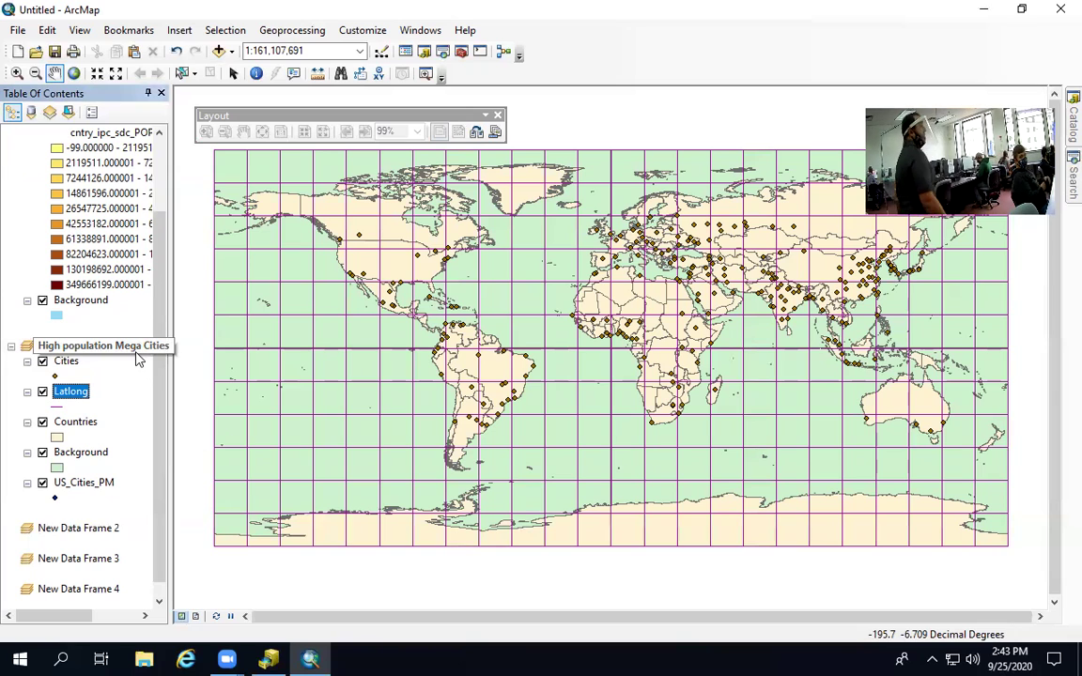
# Apply the ESRI Blue fill symbol to the Background layer of High population Mega Cities
pyautogui.click(57, 467)
pyautogui.click(439, 230)
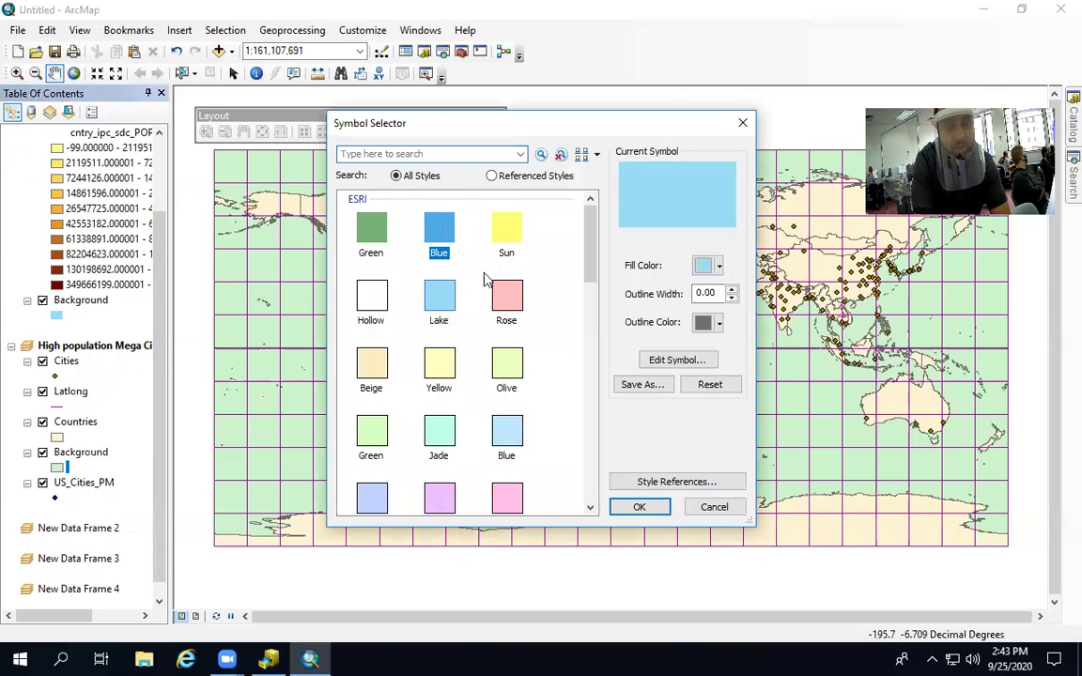
pyautogui.click(639, 506)
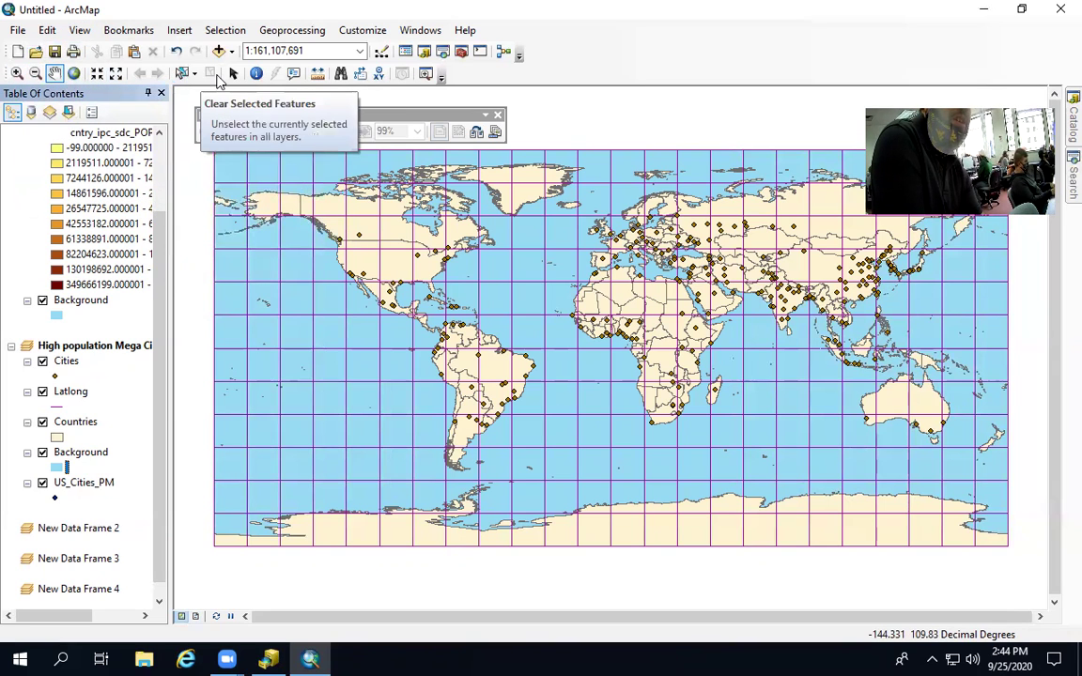
# Open Select By Attributes with Cities as the target layer
pyautogui.click(195, 75)
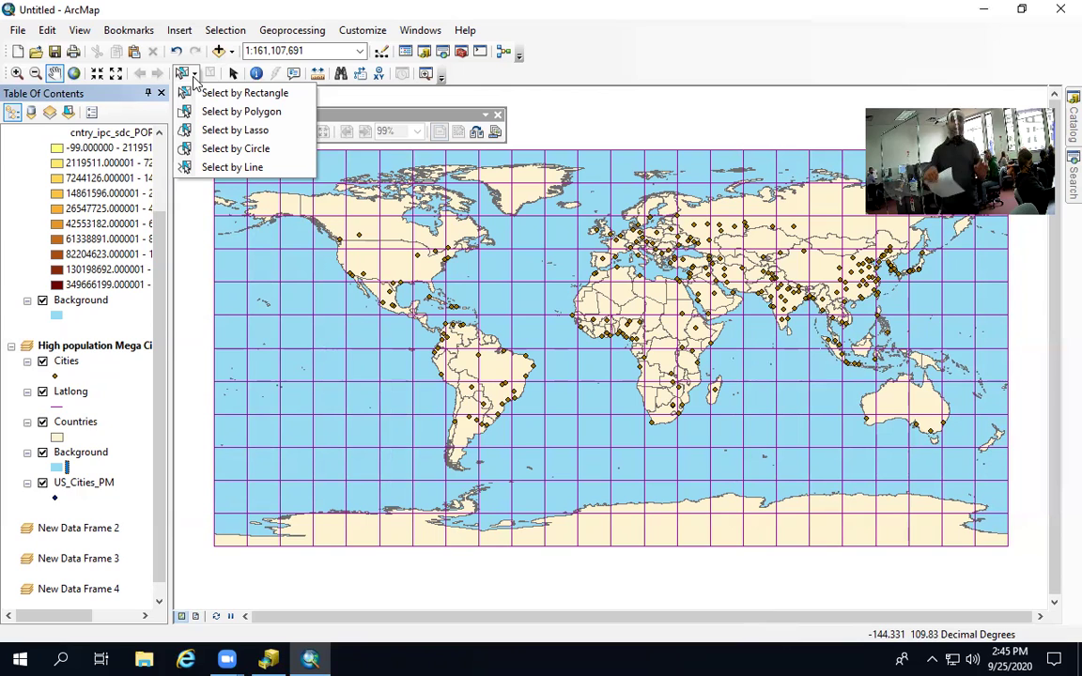
pyautogui.click(192, 75)
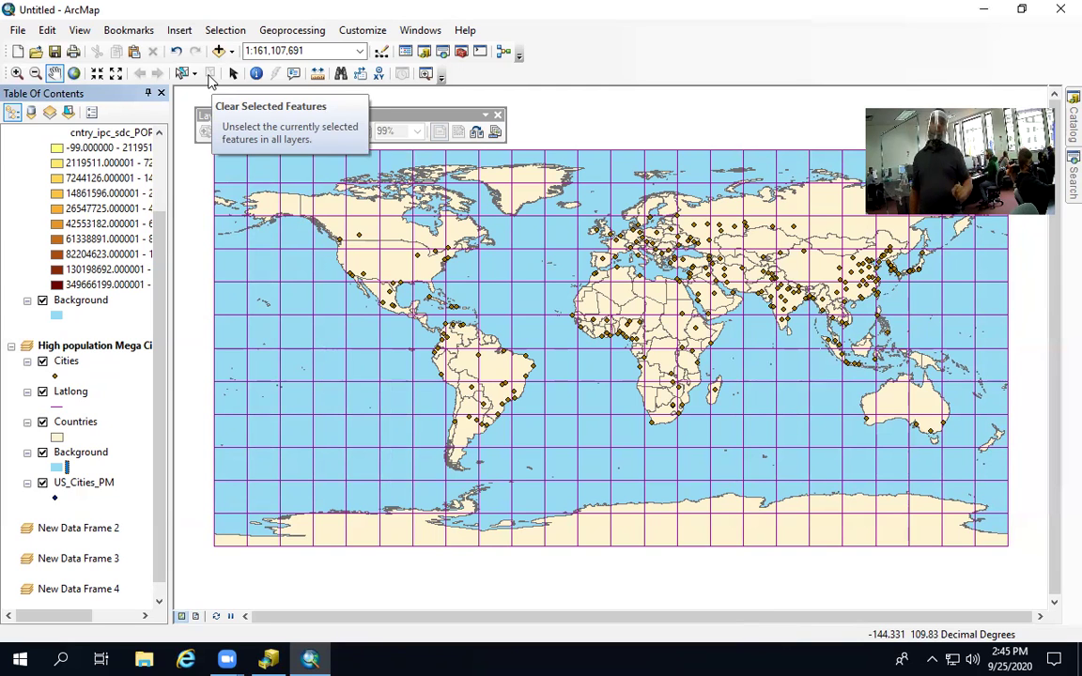
pyautogui.click(224, 30)
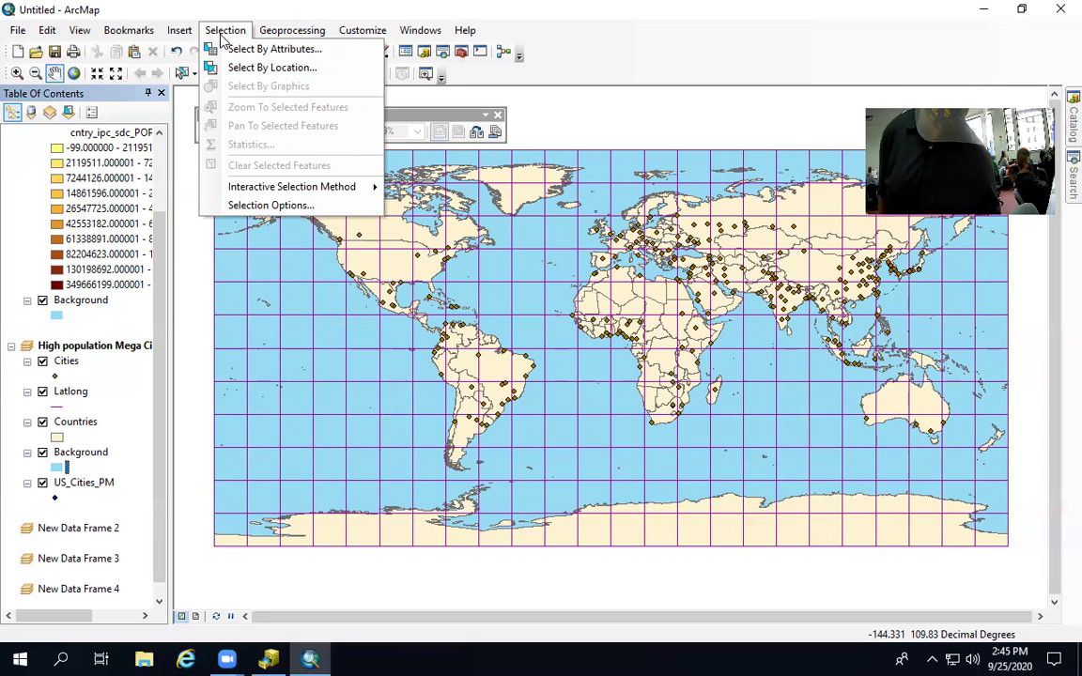
pyautogui.click(235, 48)
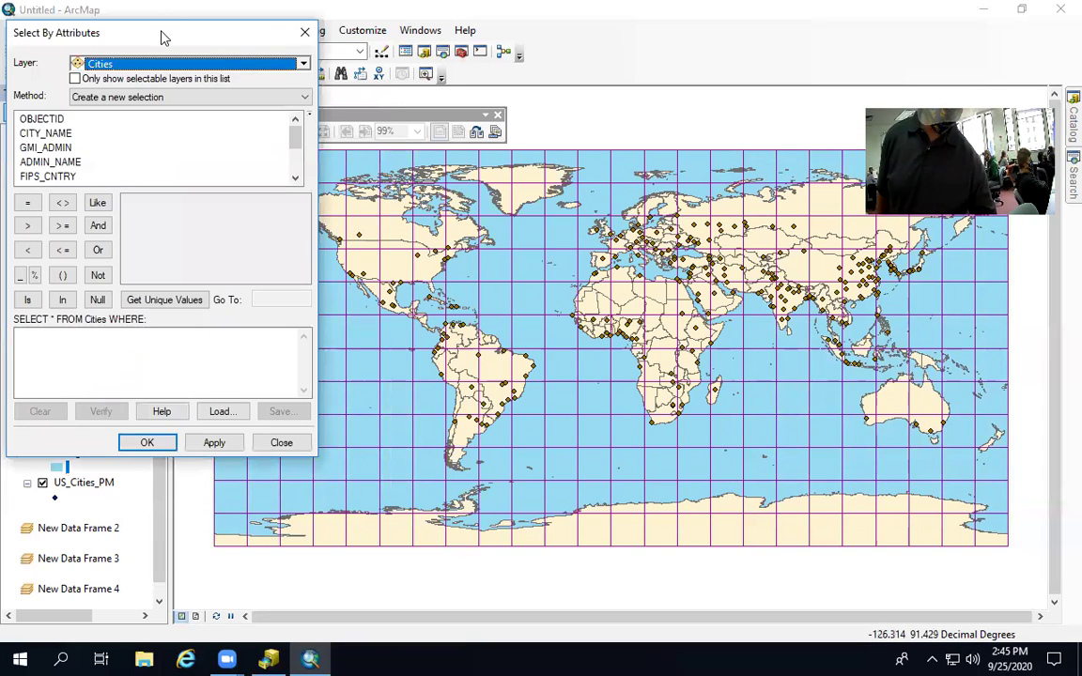
pyautogui.moveTo(164, 37); pyautogui.dragTo(423, 75)
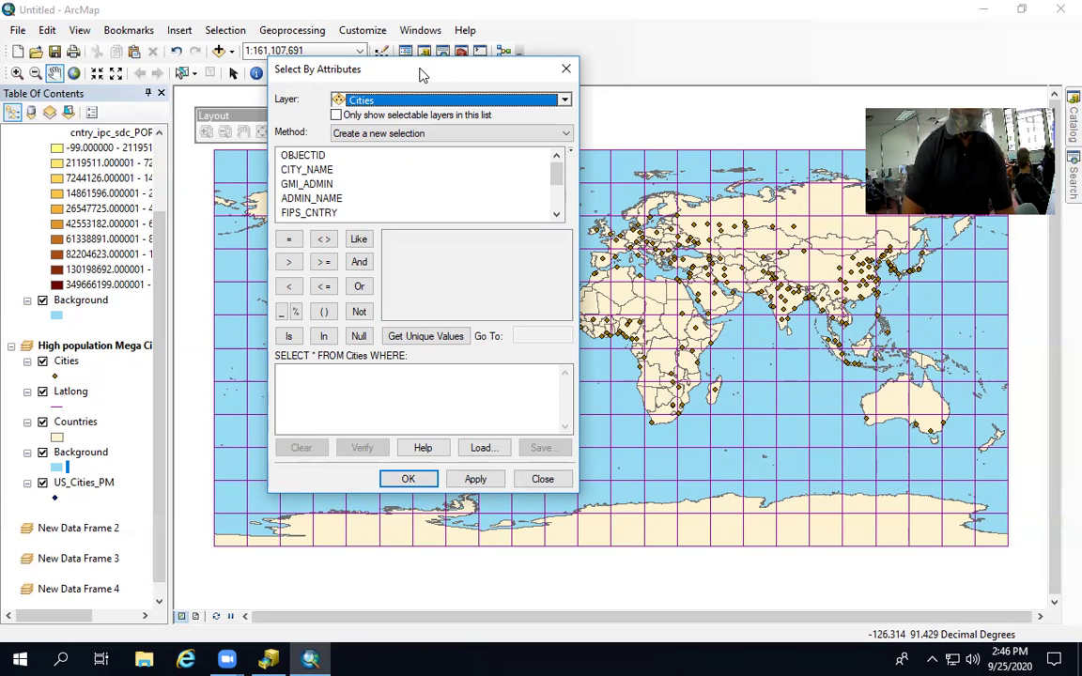
pyautogui.click(564, 101)
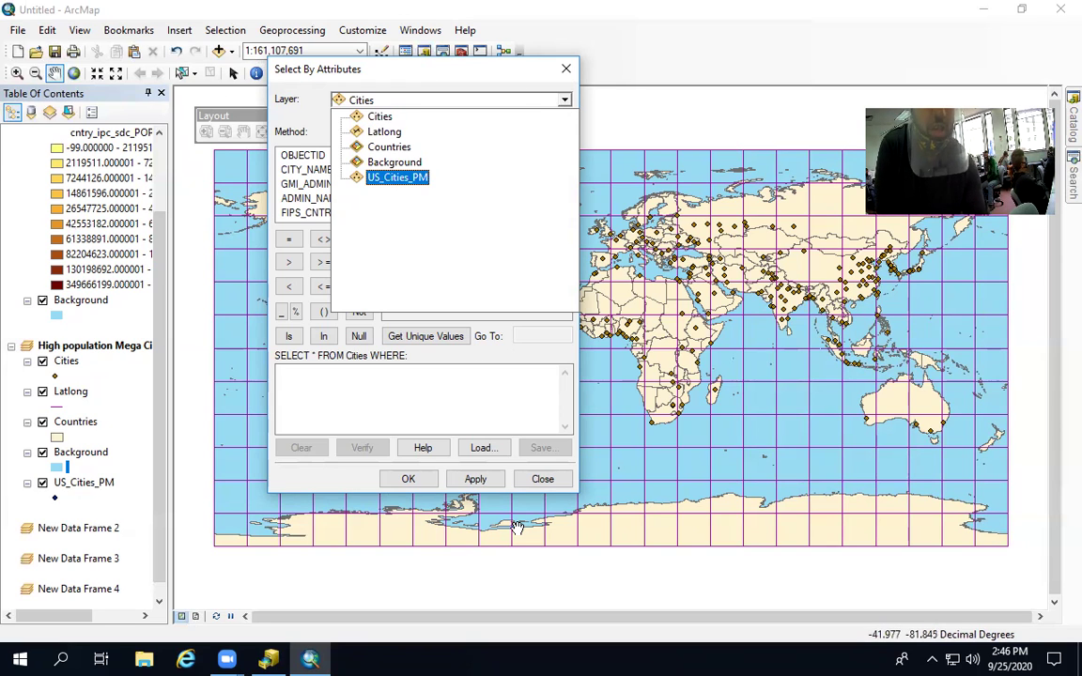
pyautogui.click(404, 330)
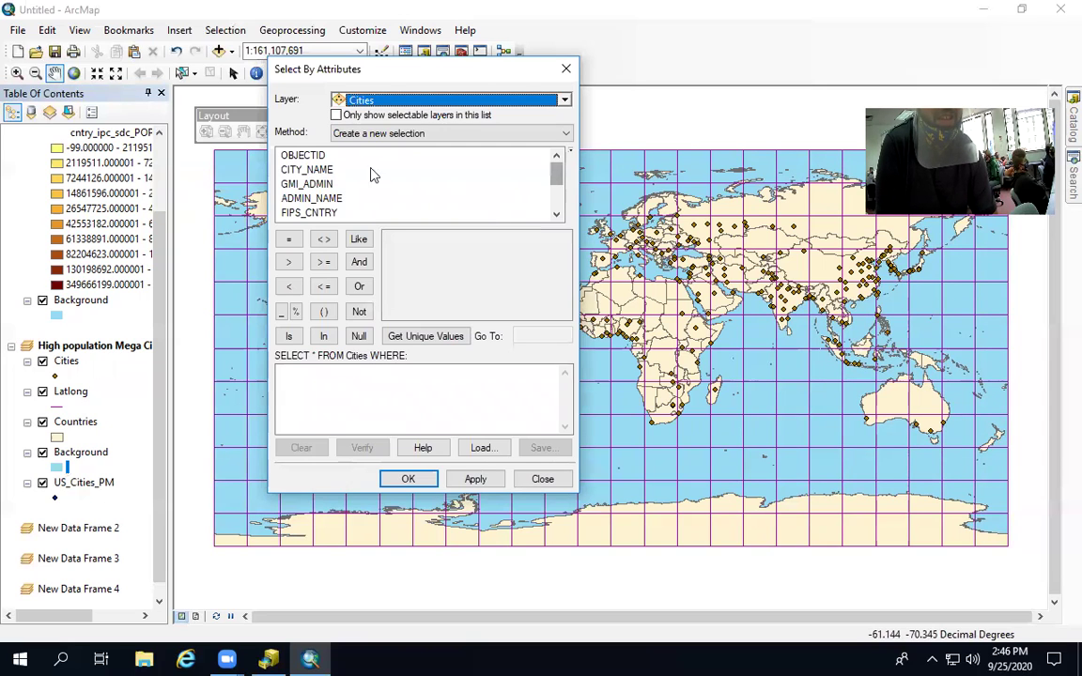
# Enter the query condition POP > 5000000 for Cities and list the unique POP values
pyautogui.scroll(-2, 507, 183)
pyautogui.scroll(2, 507, 183)
pyautogui.scroll(-2, 554, 202)
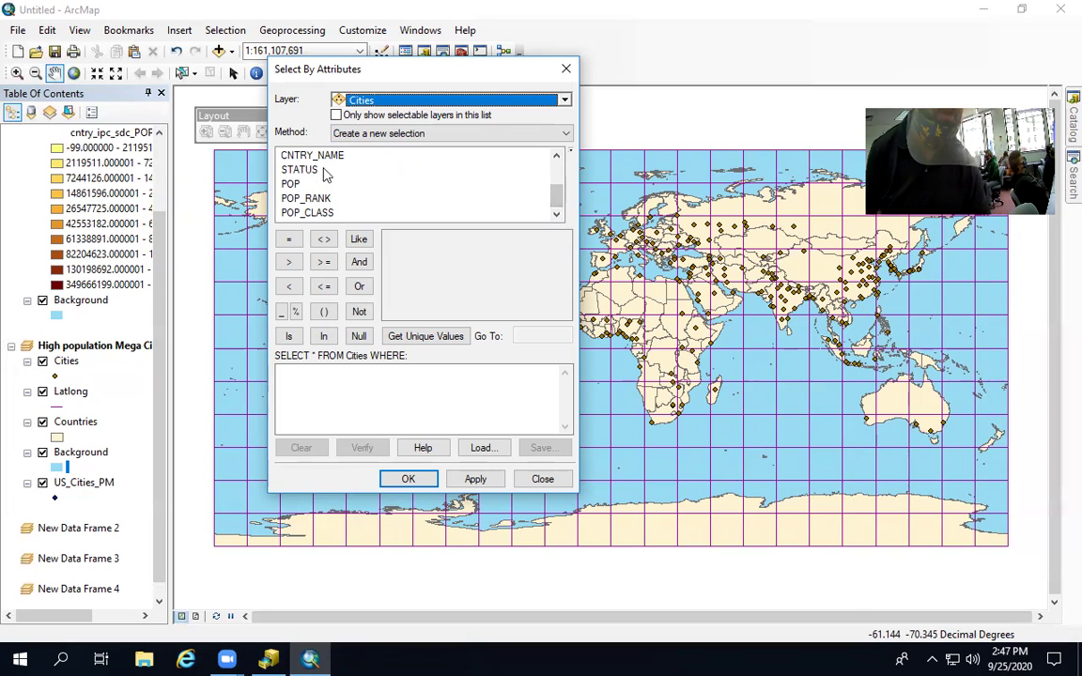
pyautogui.doubleClick(299, 186)
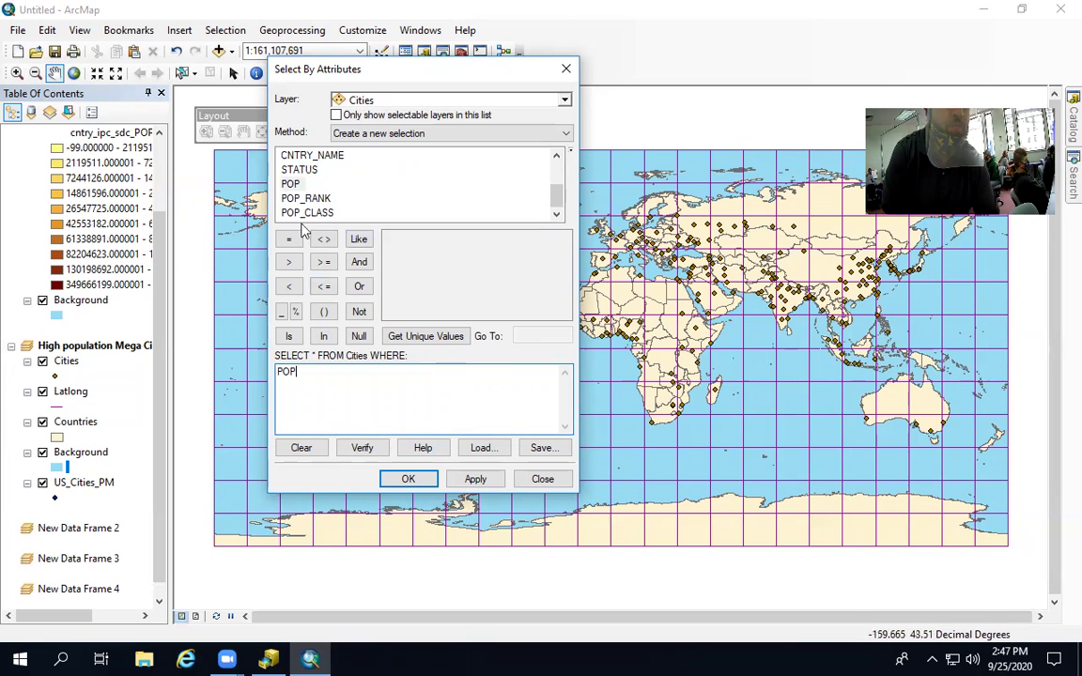
pyautogui.click(288, 264)
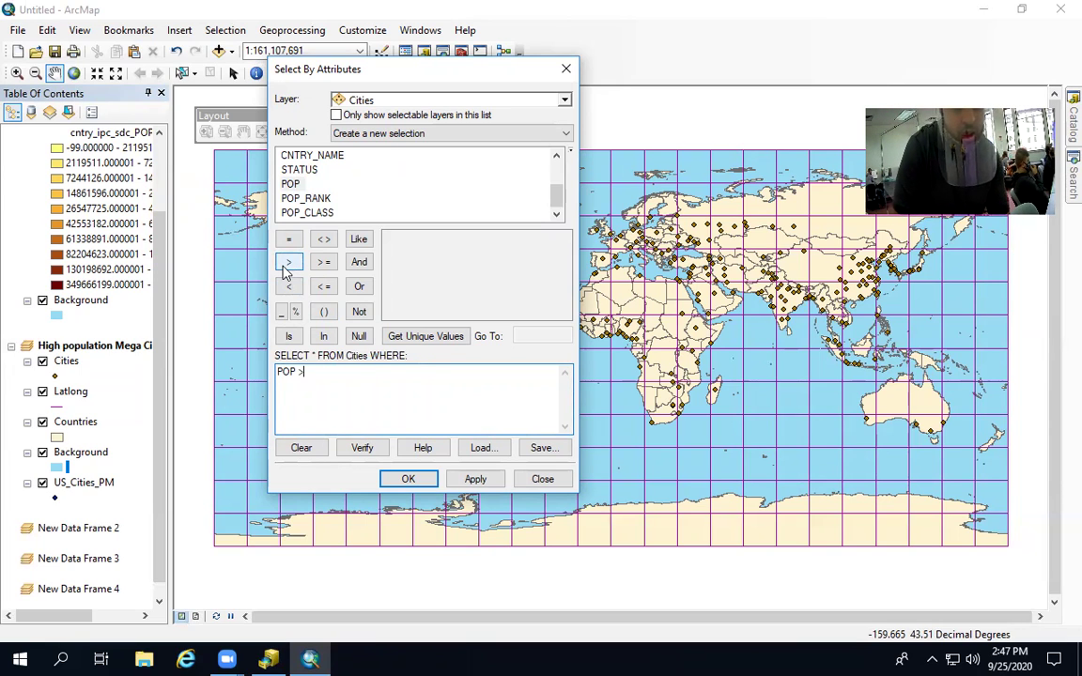
pyautogui.click(422, 337)
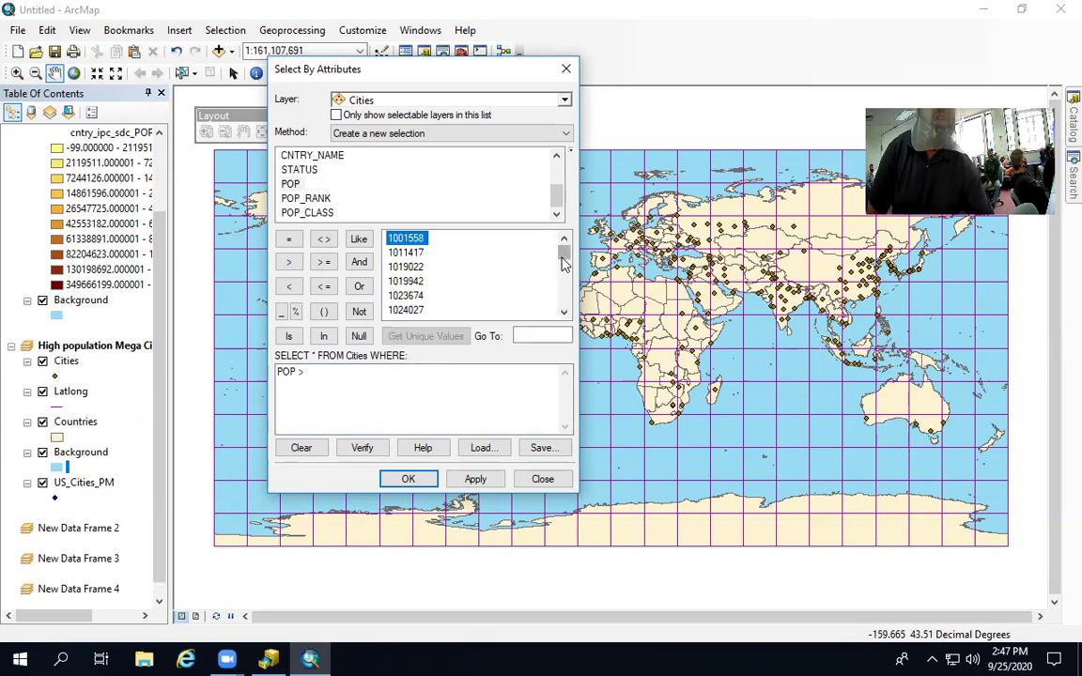
pyautogui.moveTo(564, 253)
pyautogui.mouseDown()
pyautogui.moveTo(568, 306)
pyautogui.moveTo(561, 255)
pyautogui.mouseUp()
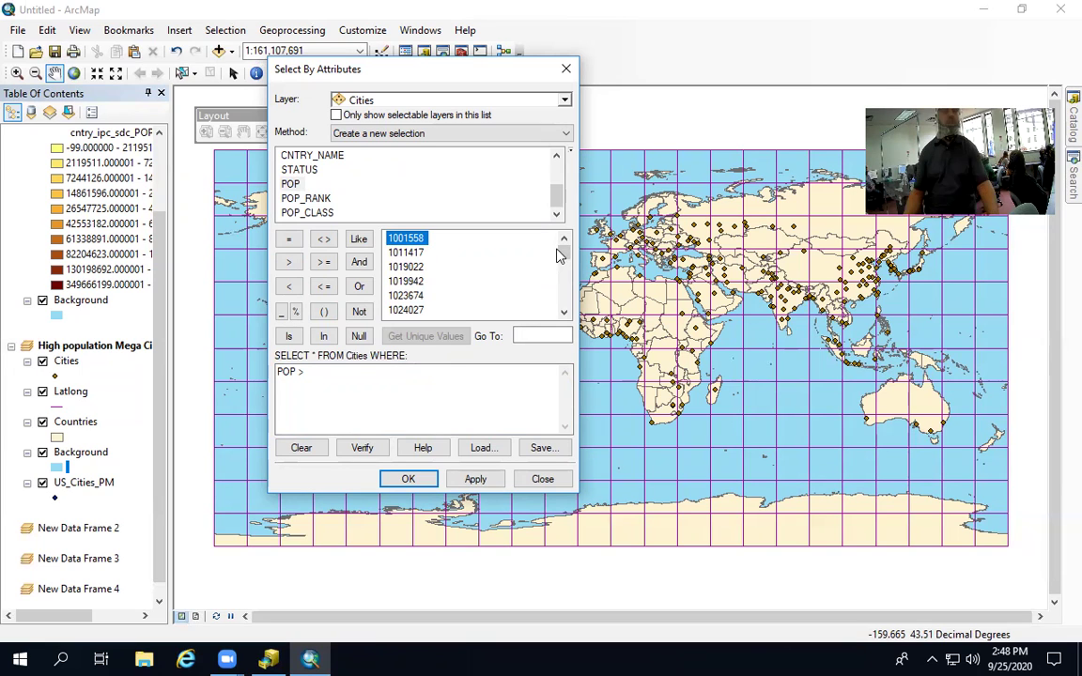
pyautogui.click(318, 374)
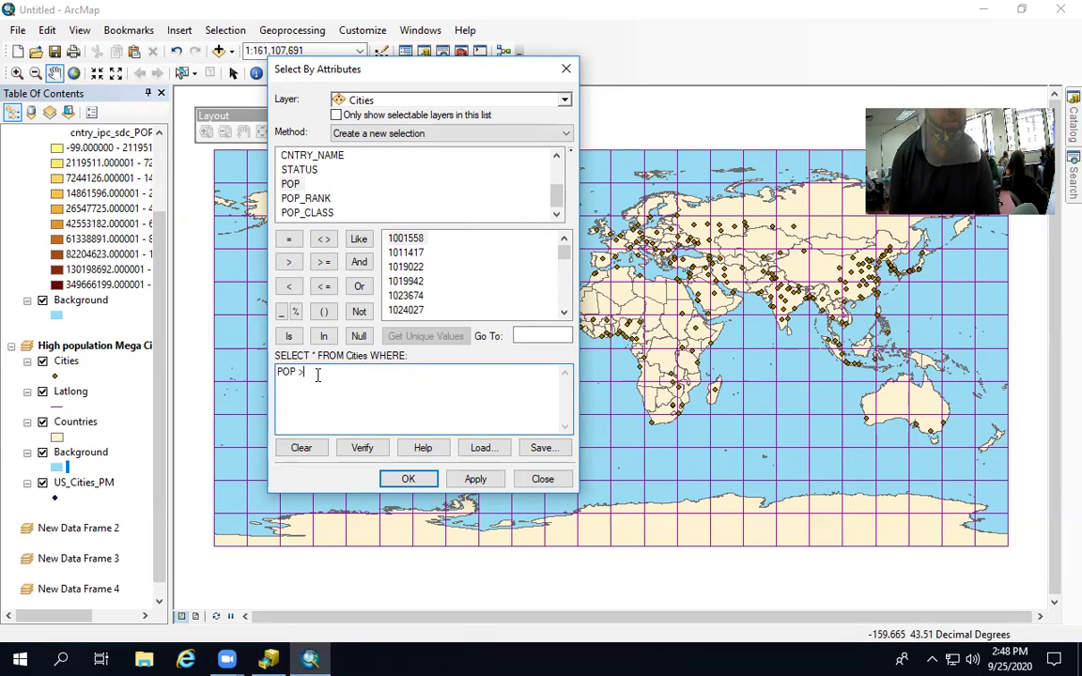
pyautogui.write('5')
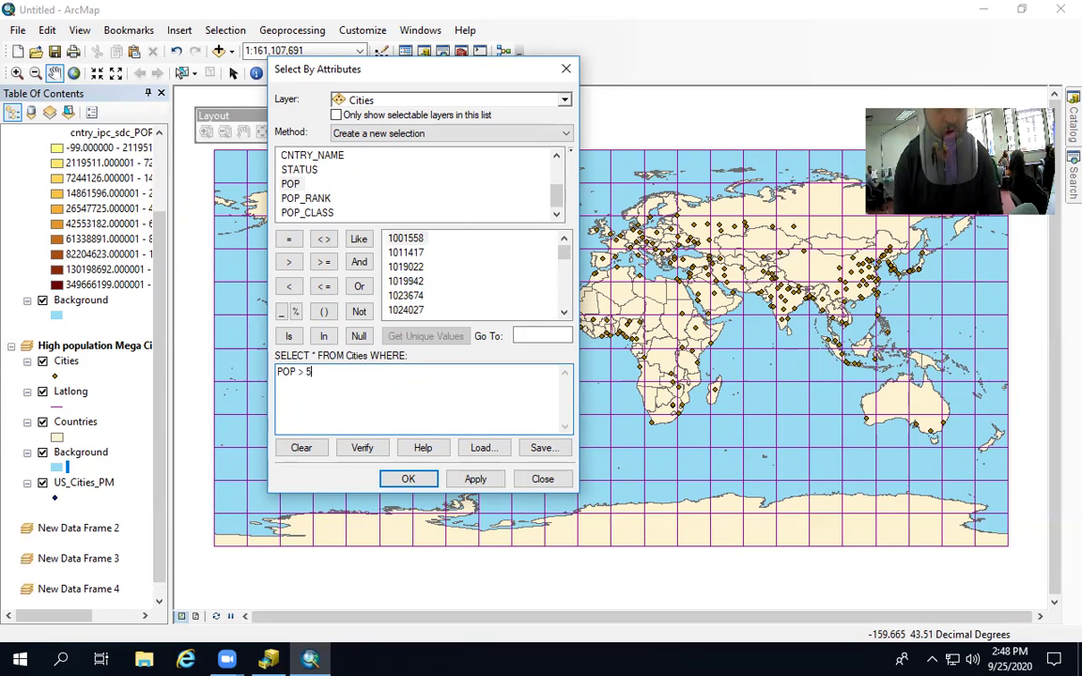
pyautogui.write('000000')
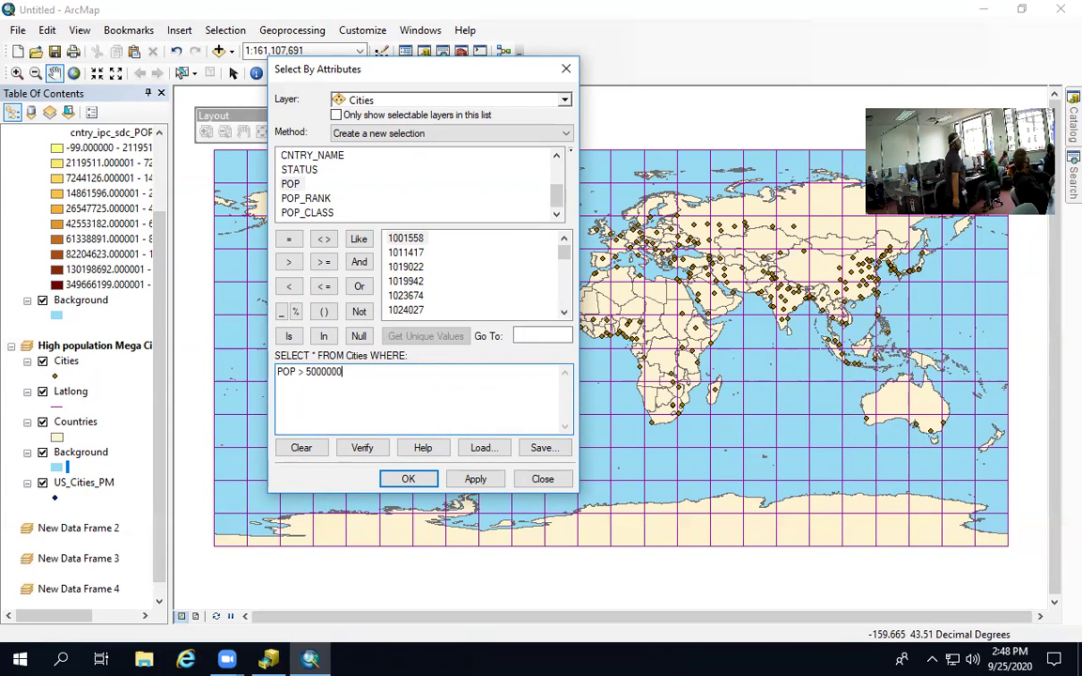
# Extend the Cities query with the condition AND POP < 300000
pyautogui.click(359, 262)
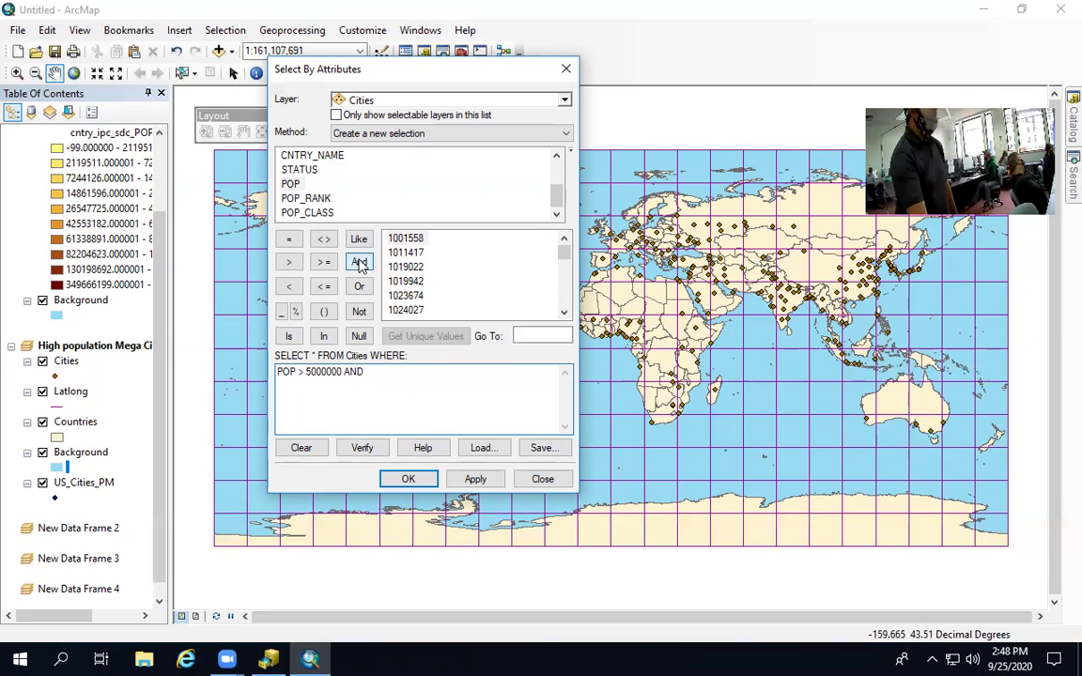
pyautogui.doubleClick(291, 184)
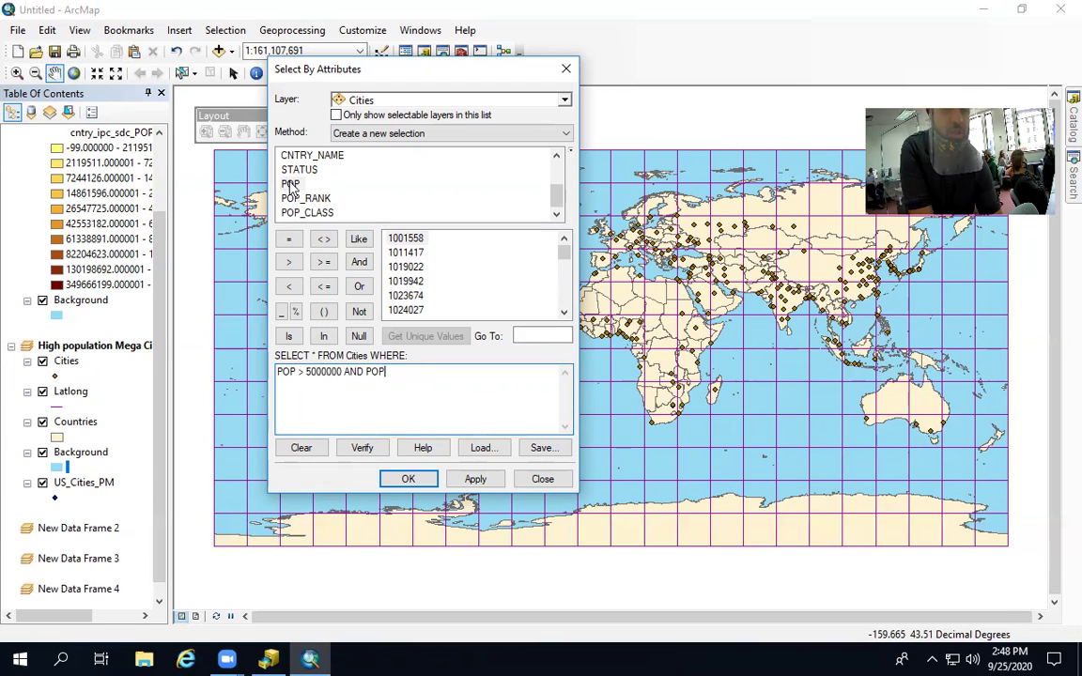
pyautogui.click(289, 287)
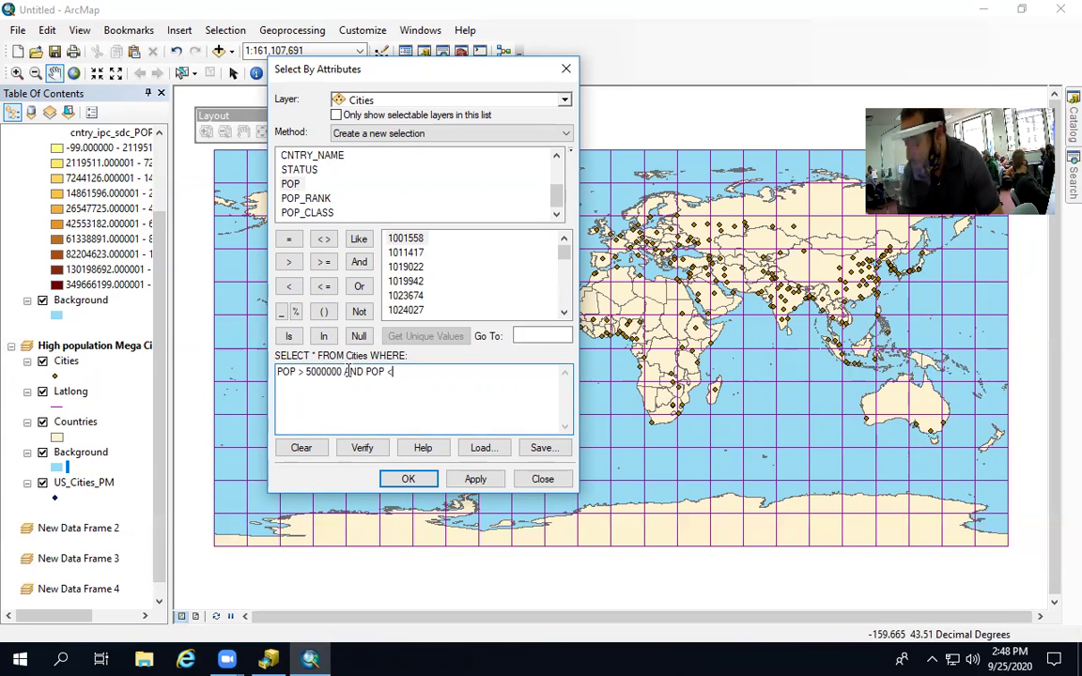
pyautogui.write('20')
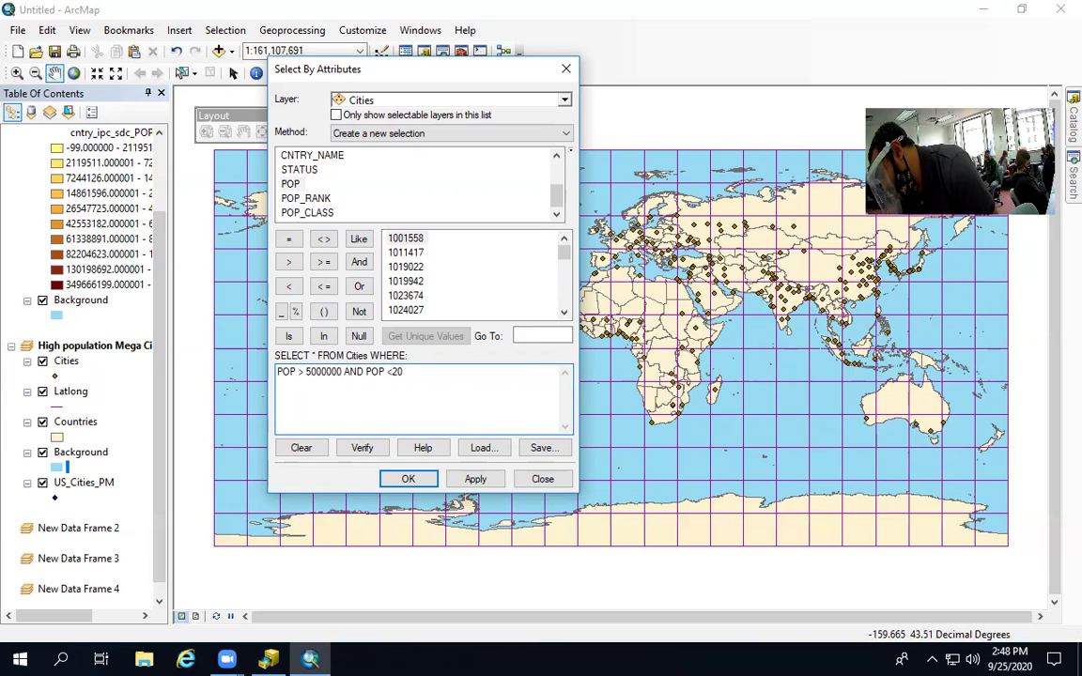
pyautogui.write('00')
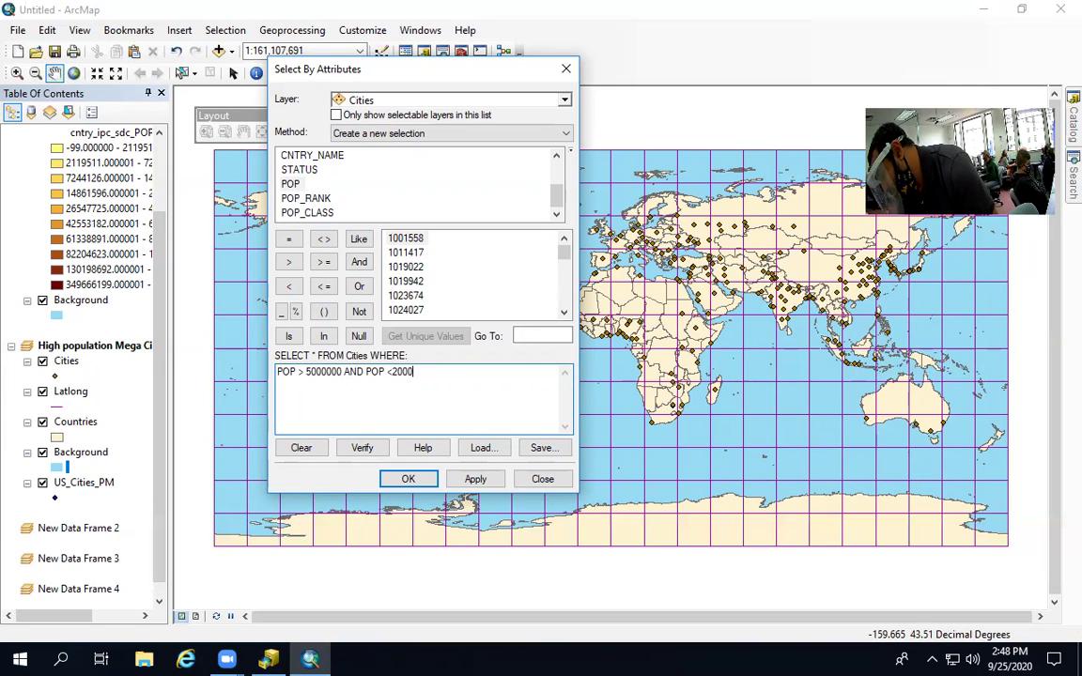
pyautogui.press('BackSpace')
pyautogui.press('BackSpace')
pyautogui.press('BackSpace')
pyautogui.press('BackSpace')
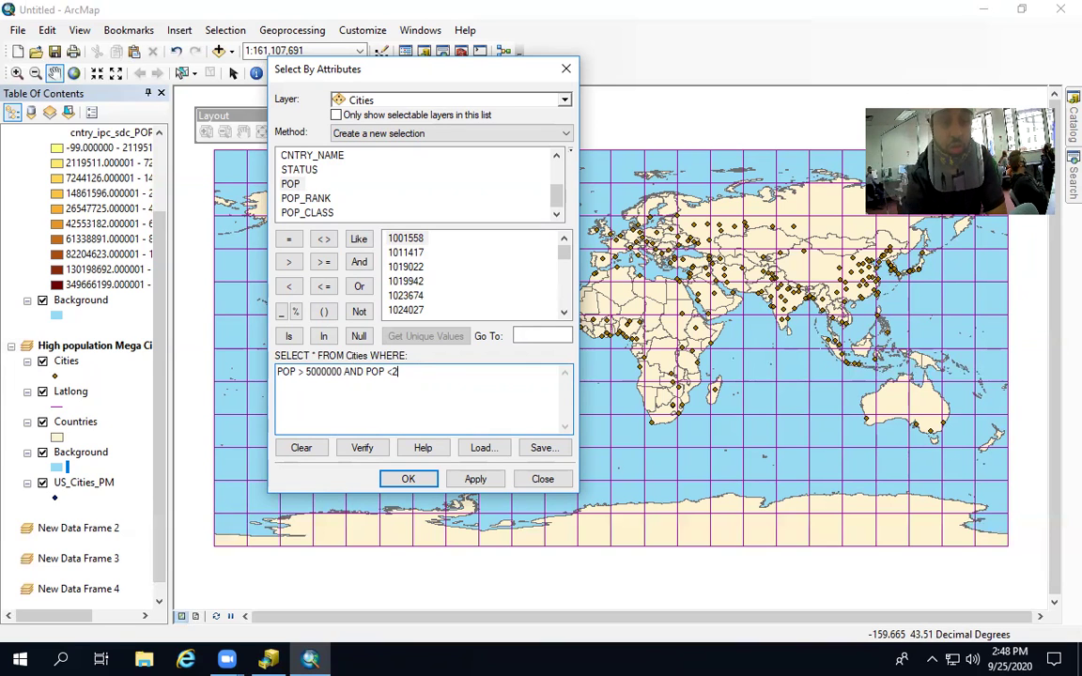
pyautogui.write('30000')
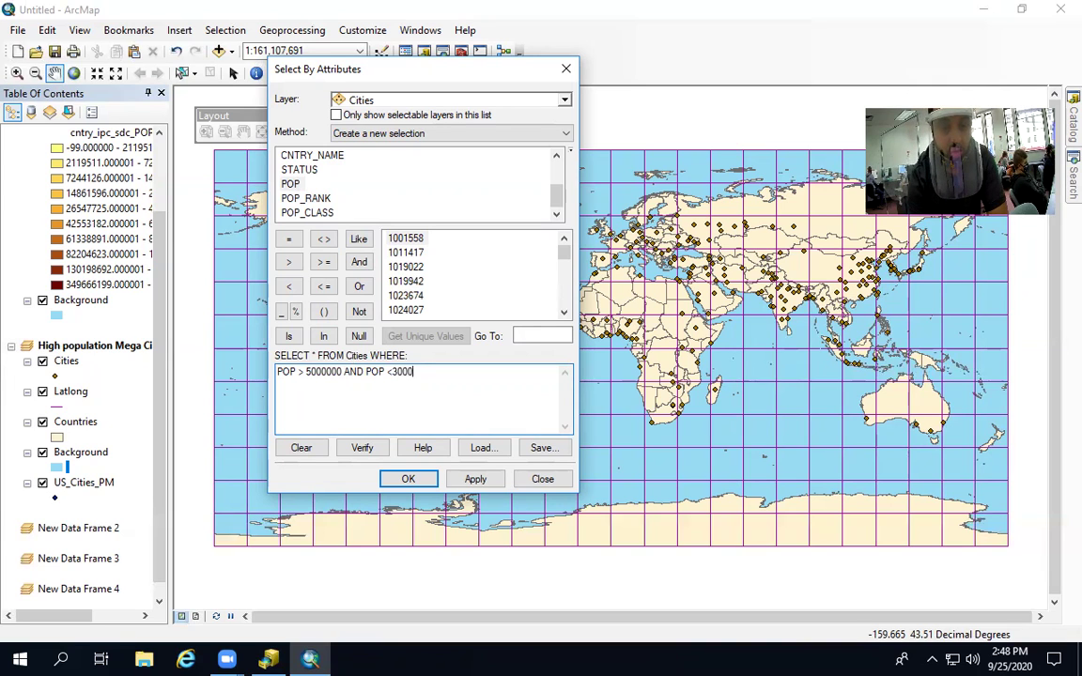
pyautogui.write('0')
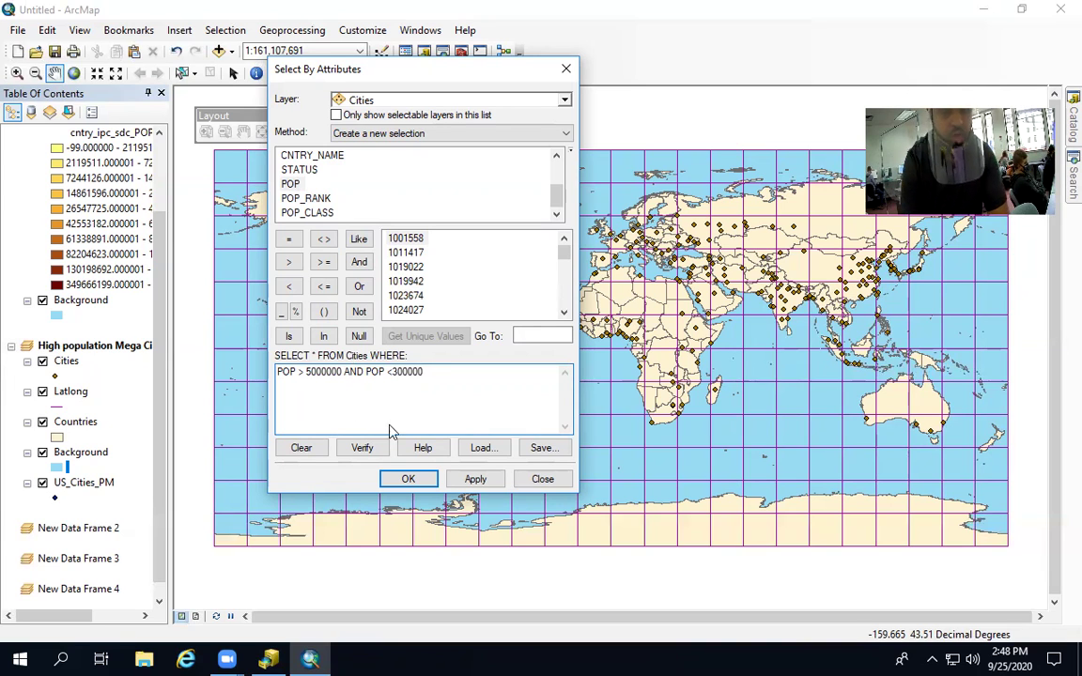
# Try to select the cities matching POP > 5000000 AND POP < 300000
pyautogui.click(472, 484)
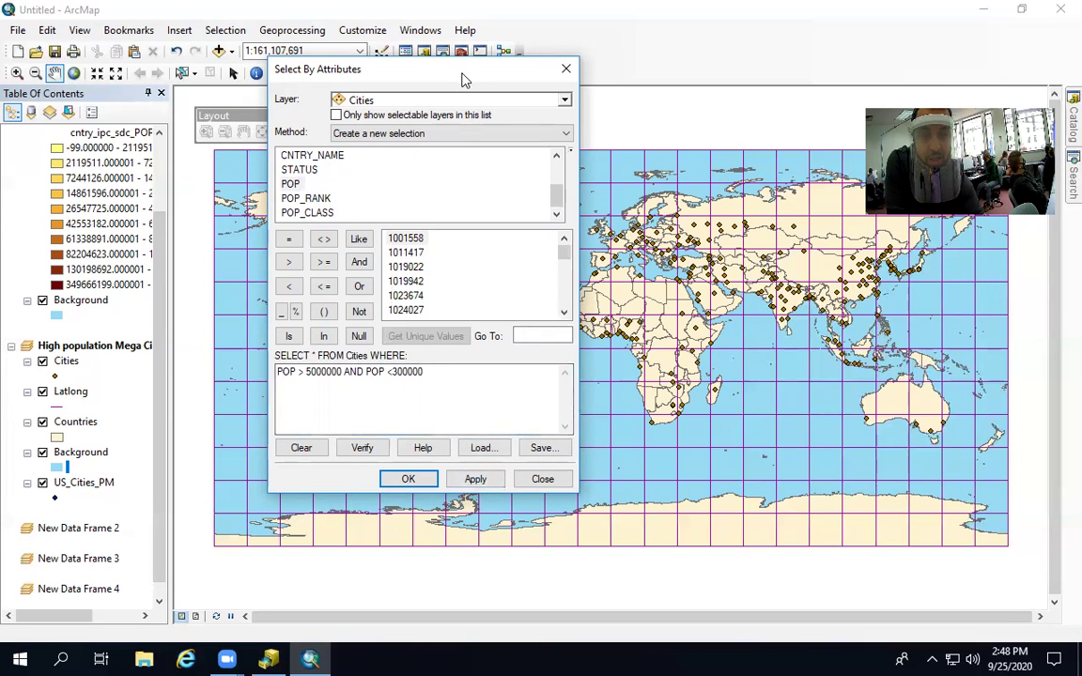
pyautogui.moveTo(462, 79); pyautogui.dragTo(226, 92)
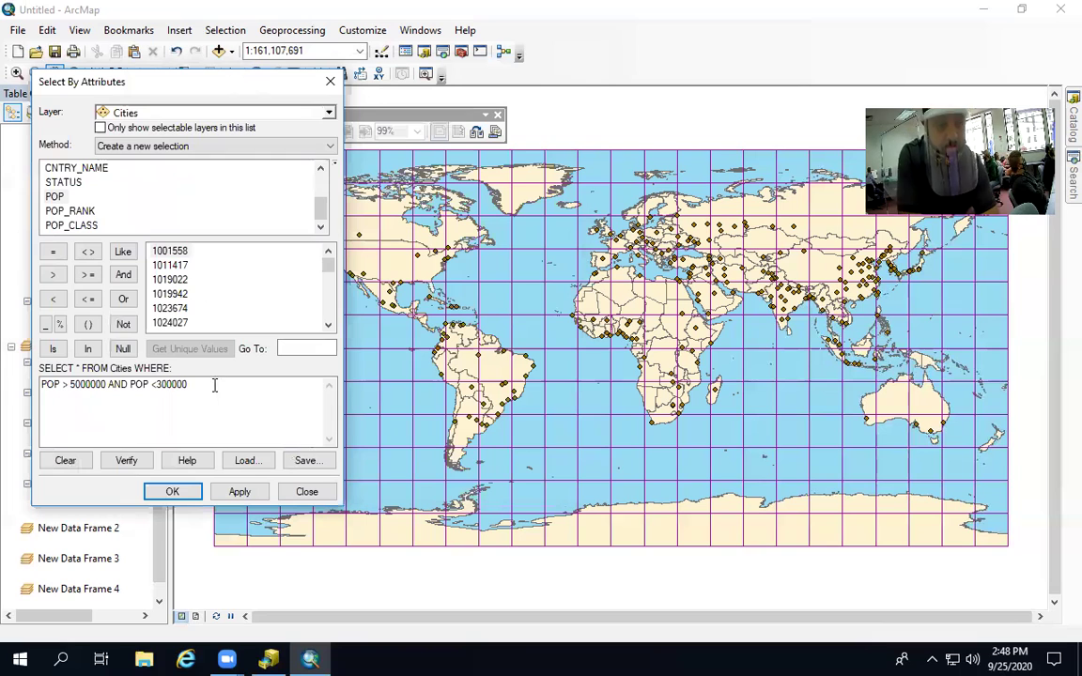
pyautogui.click(156, 386)
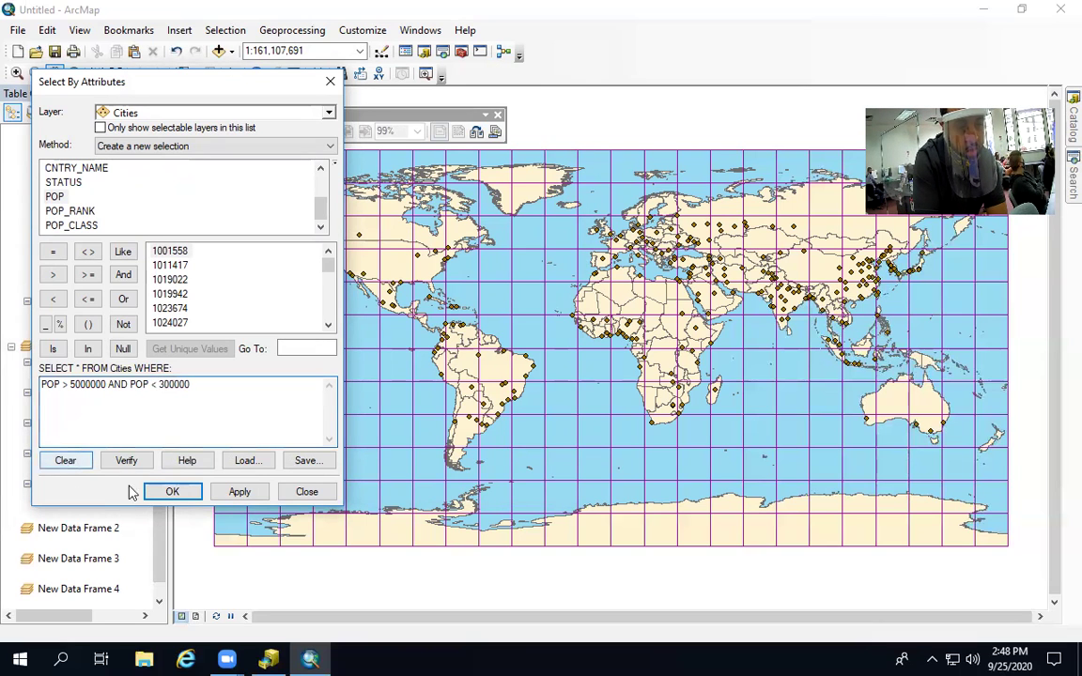
pyautogui.click(170, 492)
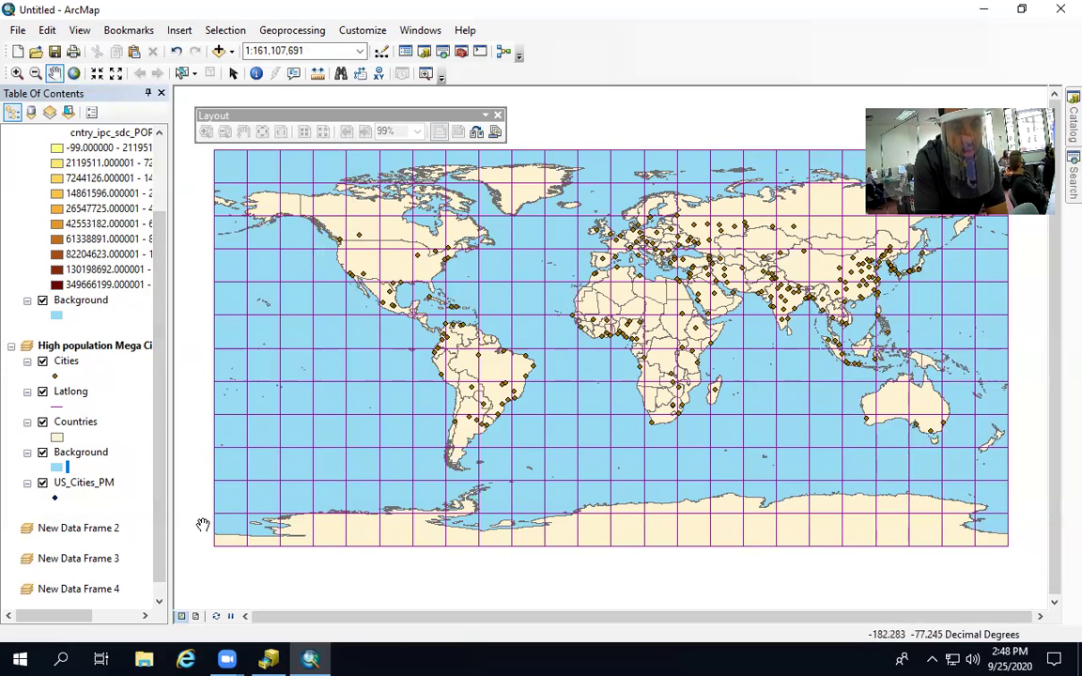
# Reopen the Cities attribute query, raise its upper population limit to 30000000 and select the matching cities
pyautogui.click(226, 30)
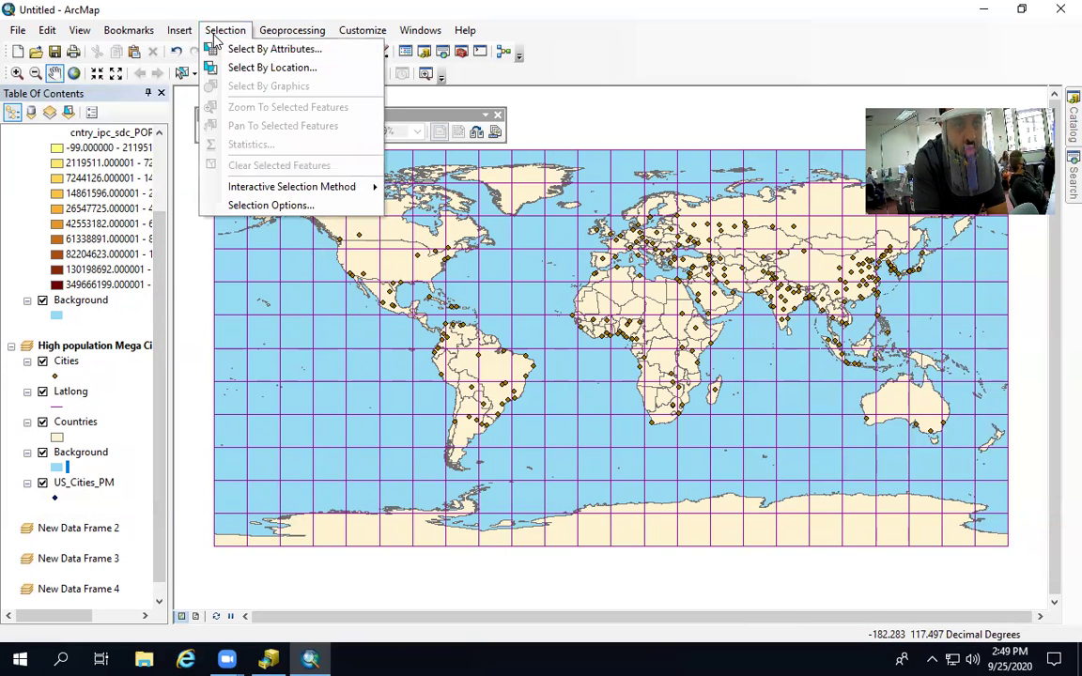
pyautogui.click(216, 49)
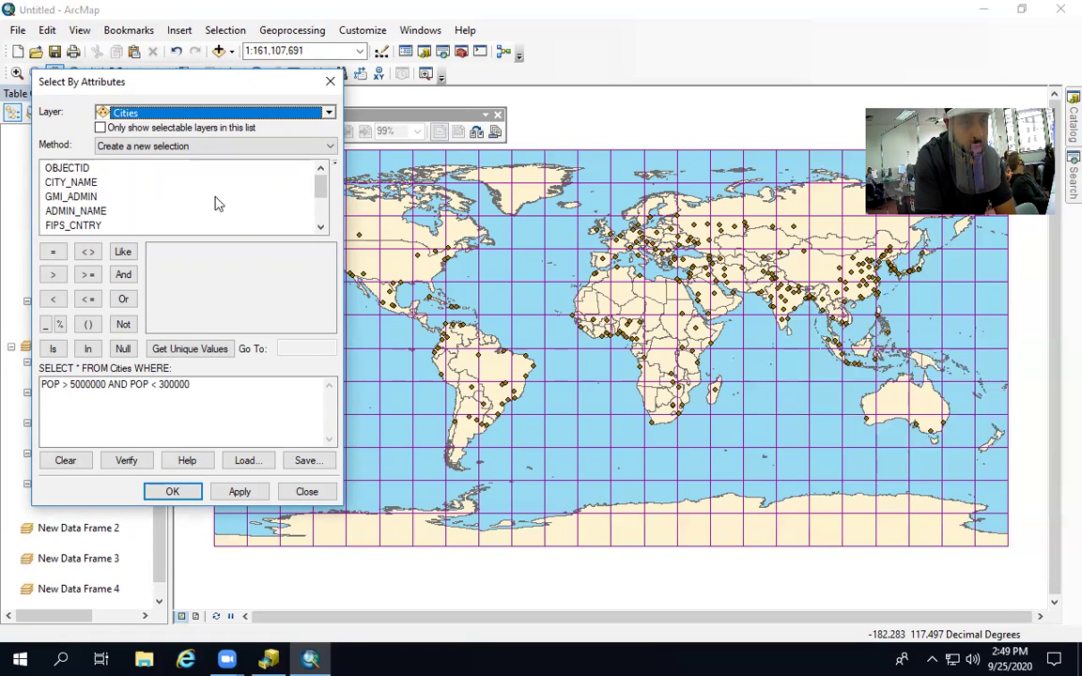
pyautogui.moveTo(327, 191); pyautogui.dragTo(323, 212)
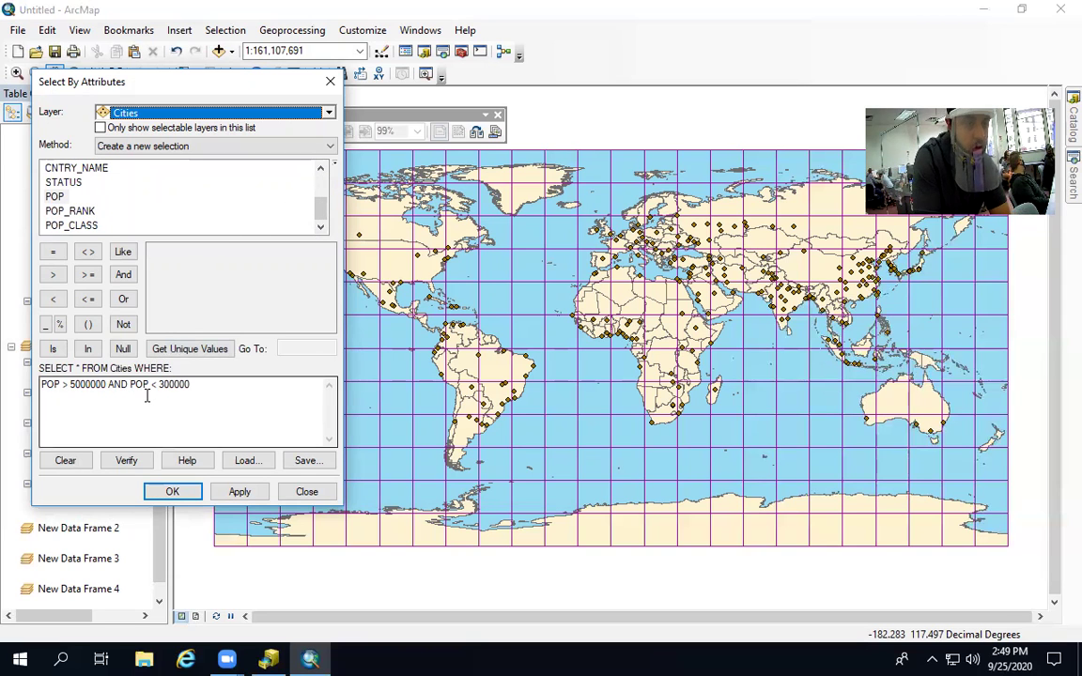
pyautogui.click(196, 385)
pyautogui.write('0')
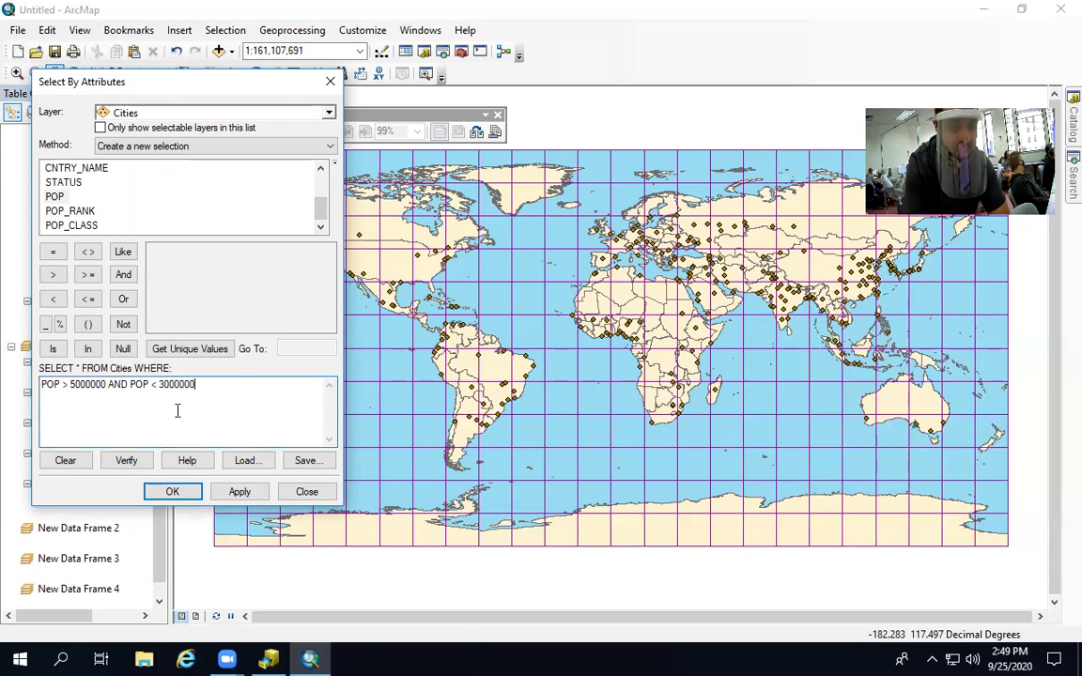
pyautogui.click(238, 493)
pyautogui.click(195, 386)
pyautogui.write('0')
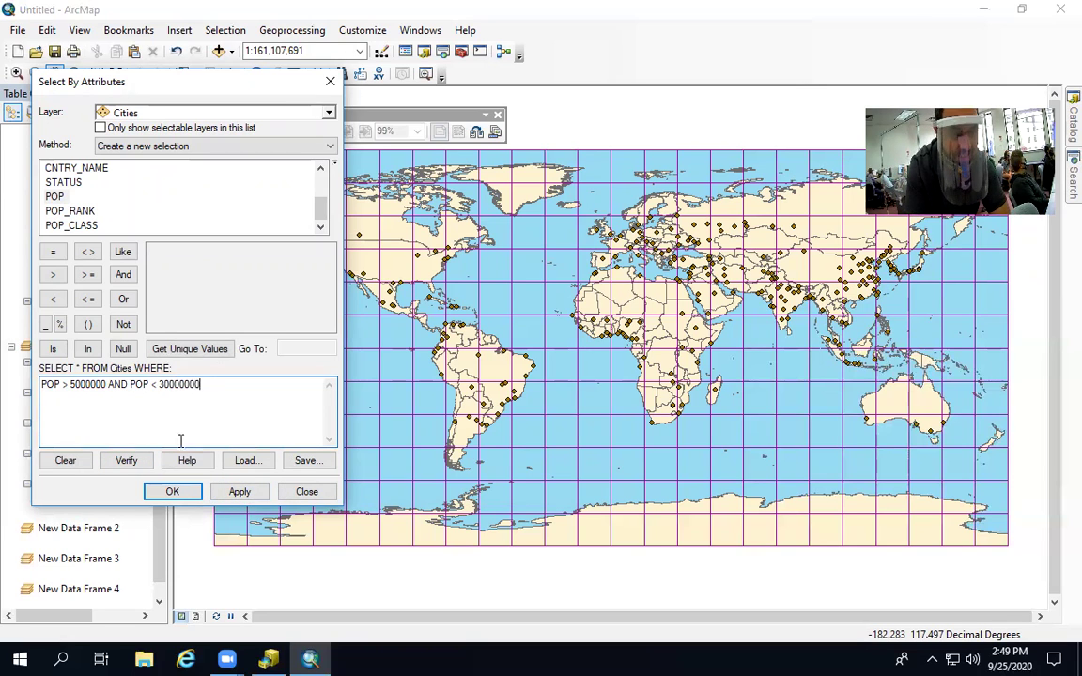
pyautogui.click(237, 492)
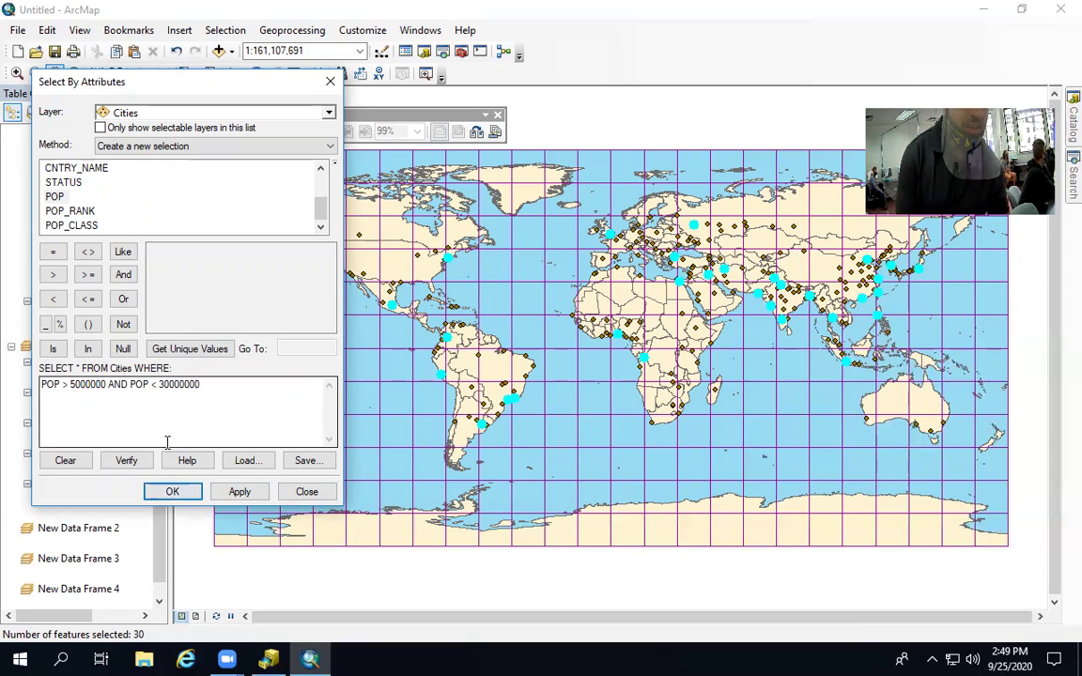
pyautogui.click(173, 492)
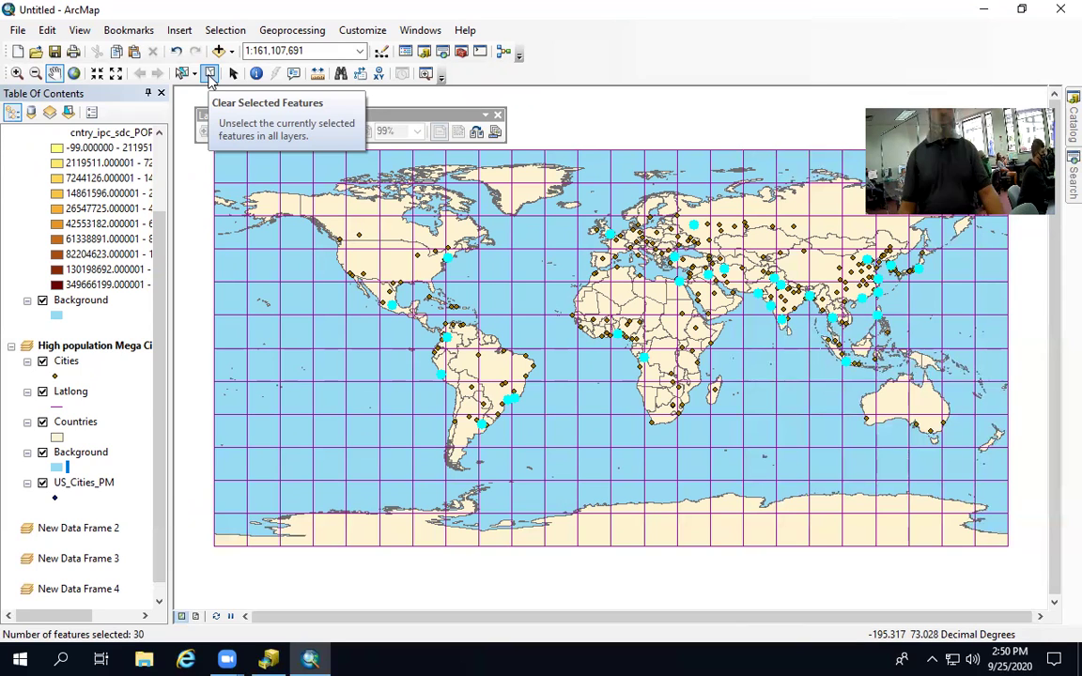
# Create a new layer from the selected Cities features in the High population Mega Cities frame and hide the original Cities layer
pyautogui.click(67, 363)
pyautogui.rightClick(66, 363)
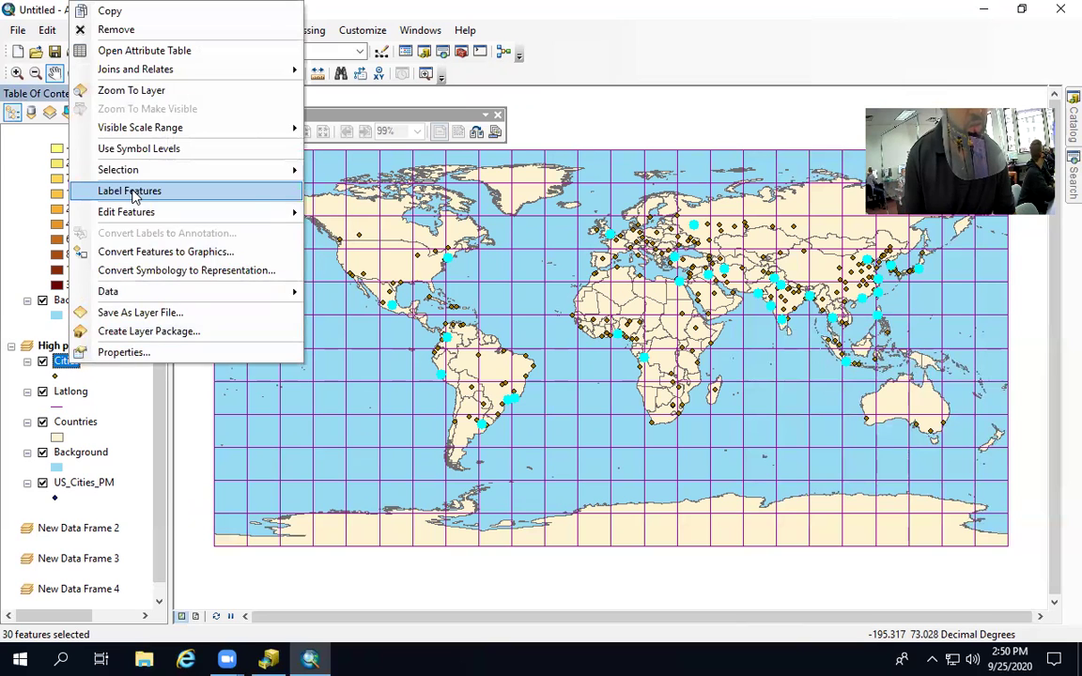
pyautogui.moveTo(145, 172)
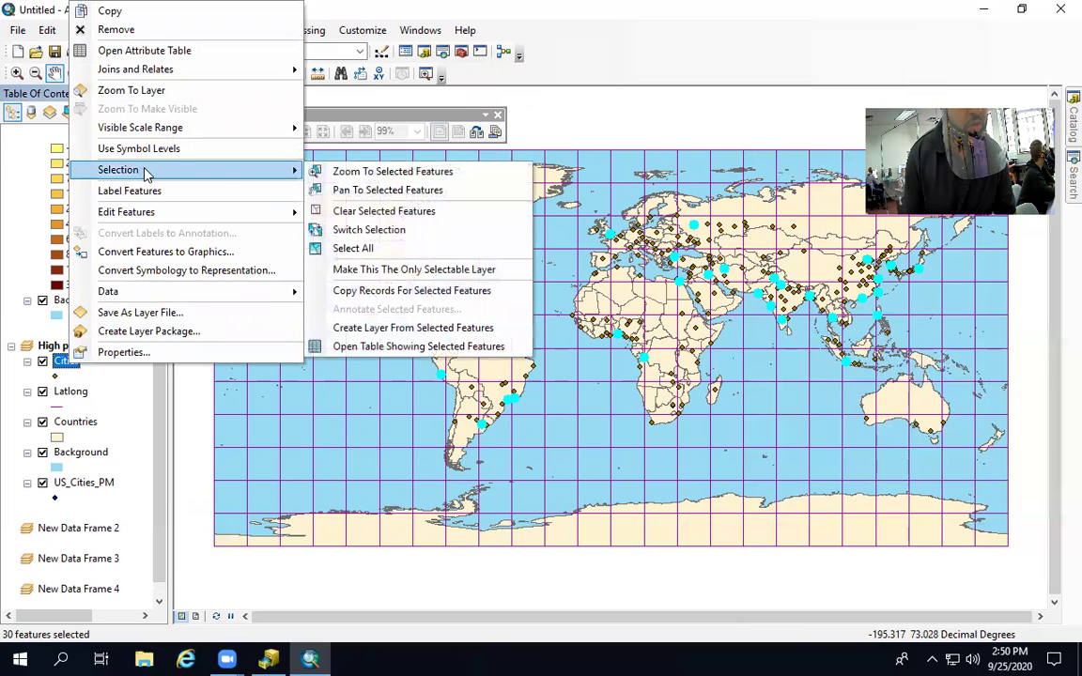
pyautogui.click(373, 333)
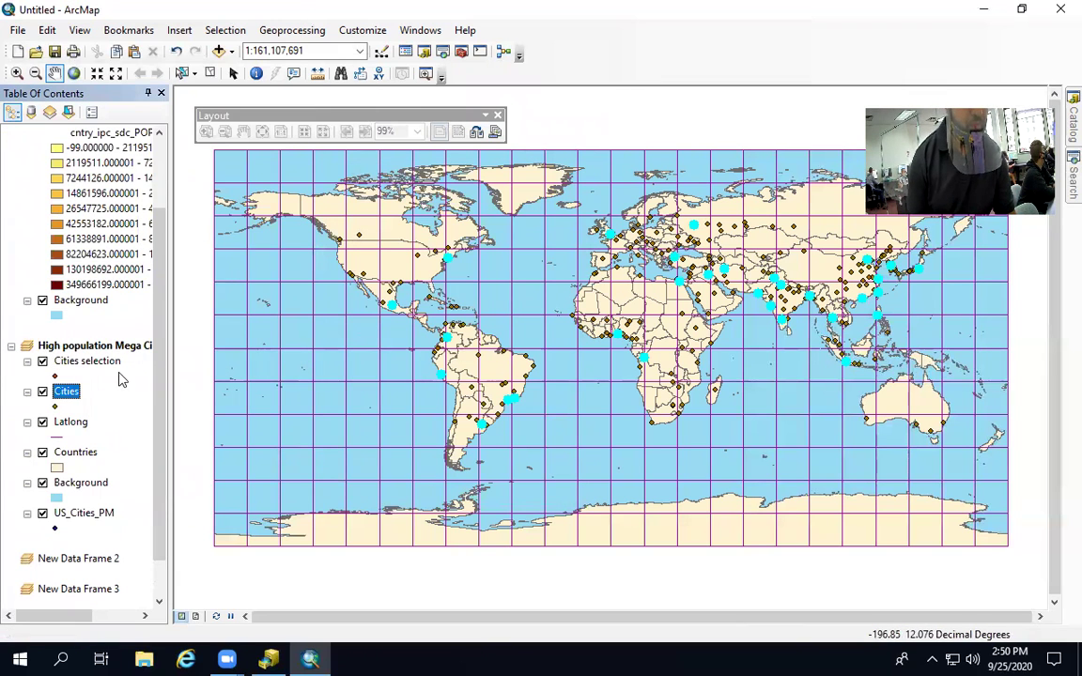
pyautogui.click(42, 392)
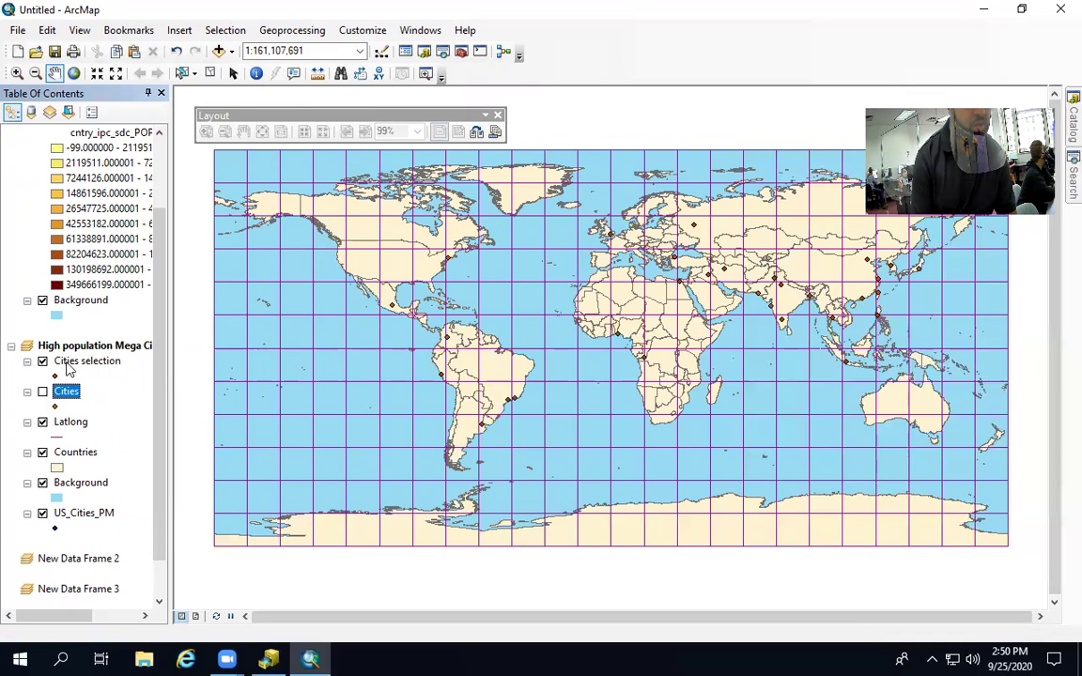
# Rename the Cities selection layer as High Pop Cities
pyautogui.click(71, 364)
pyautogui.click(71, 362)
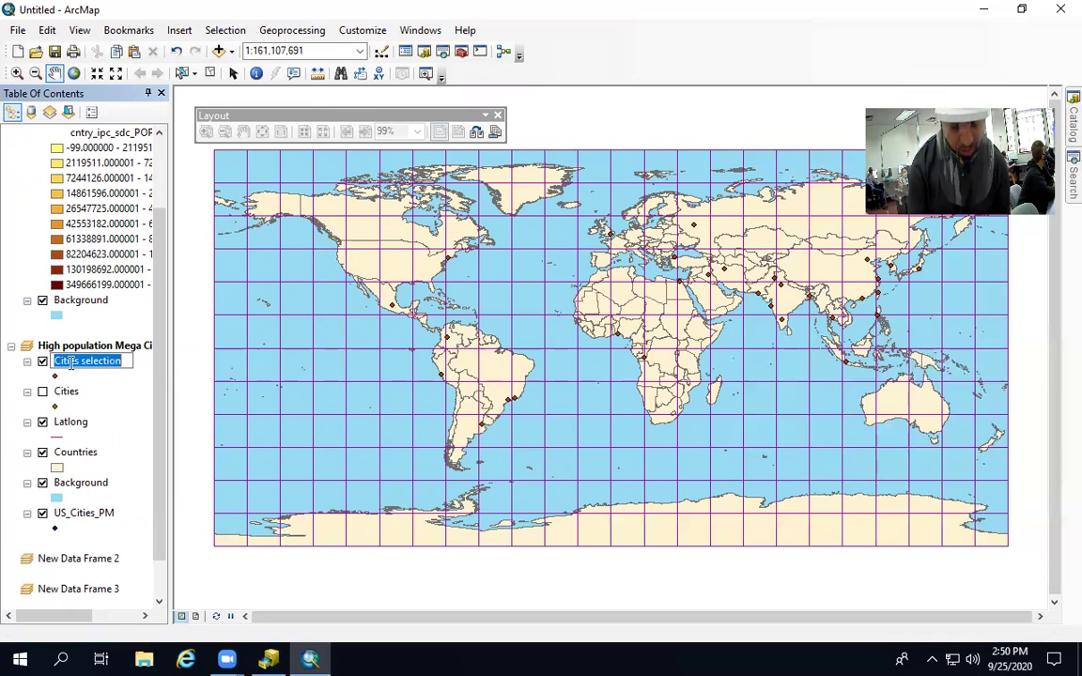
pyautogui.write('H')
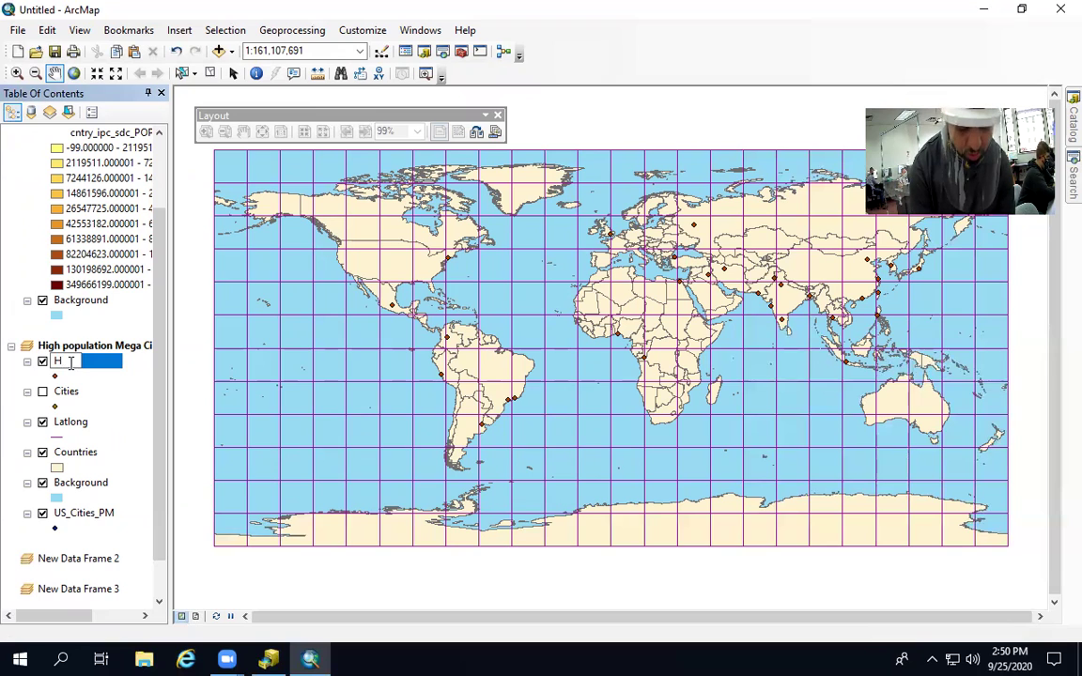
pyautogui.write('igh POp Cities')
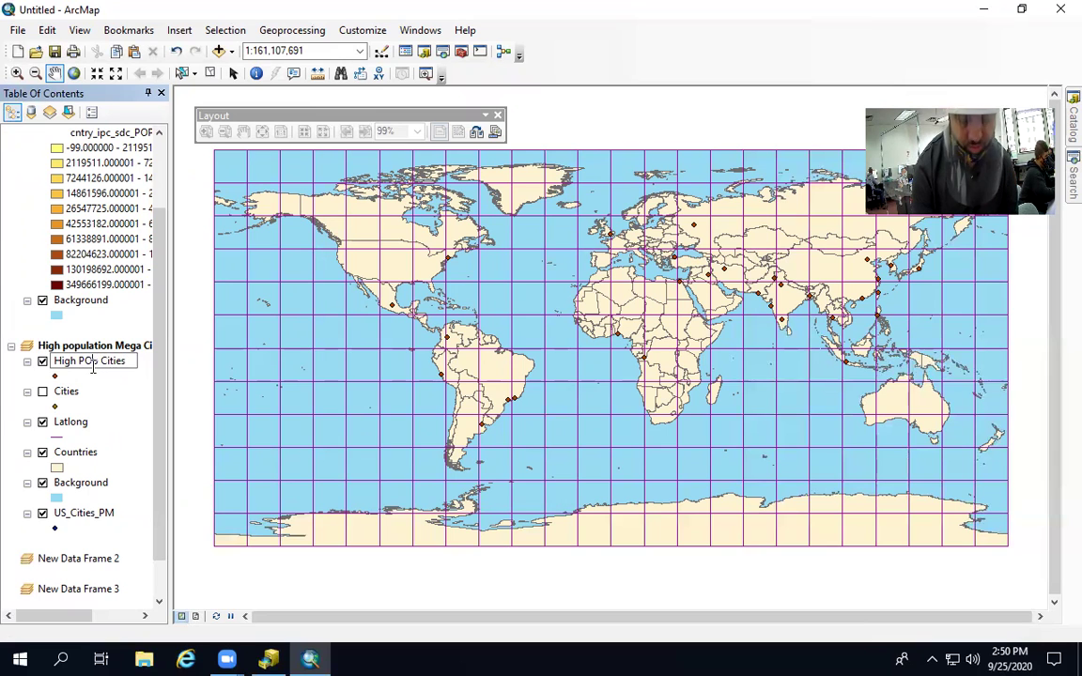
pyautogui.click(90, 361)
pyautogui.press('BackSpace')
pyautogui.write('o')
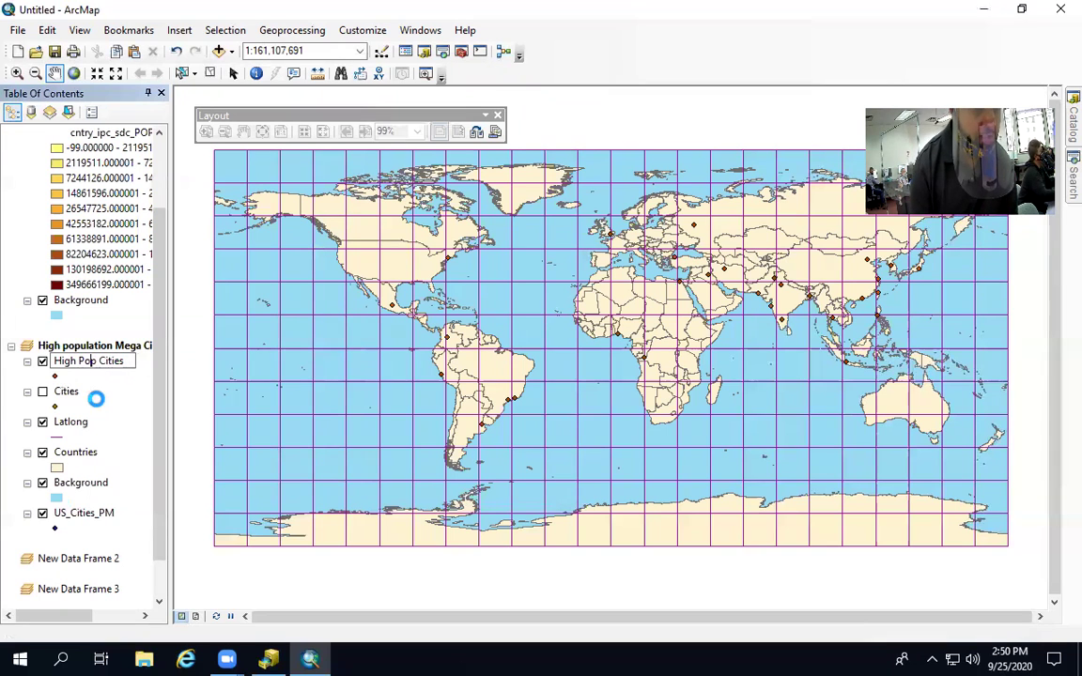
pyautogui.press('Return')
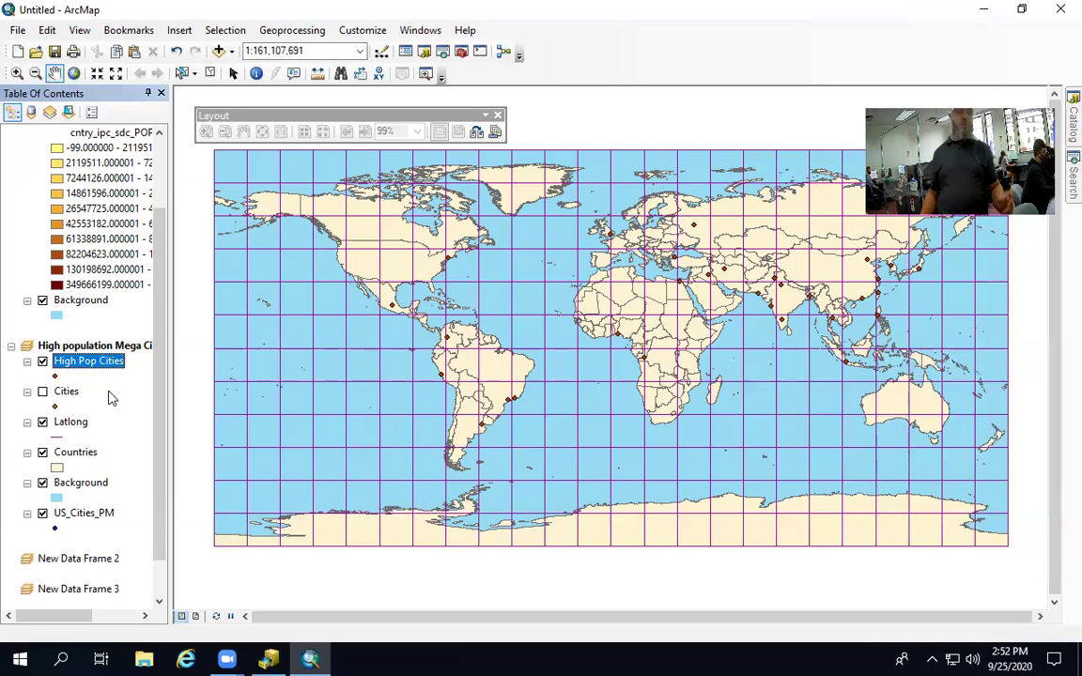
# Open the symbology properties of the High Pop Cities layer and choose graduated symbols
pyautogui.rightClick(83, 365)
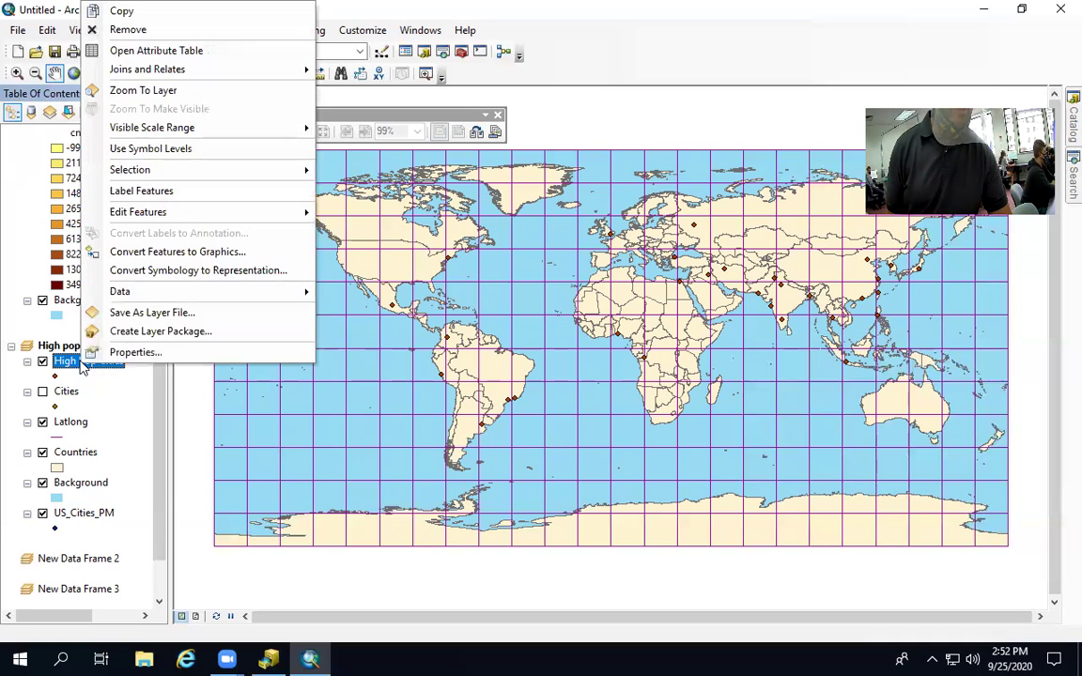
pyautogui.click(132, 352)
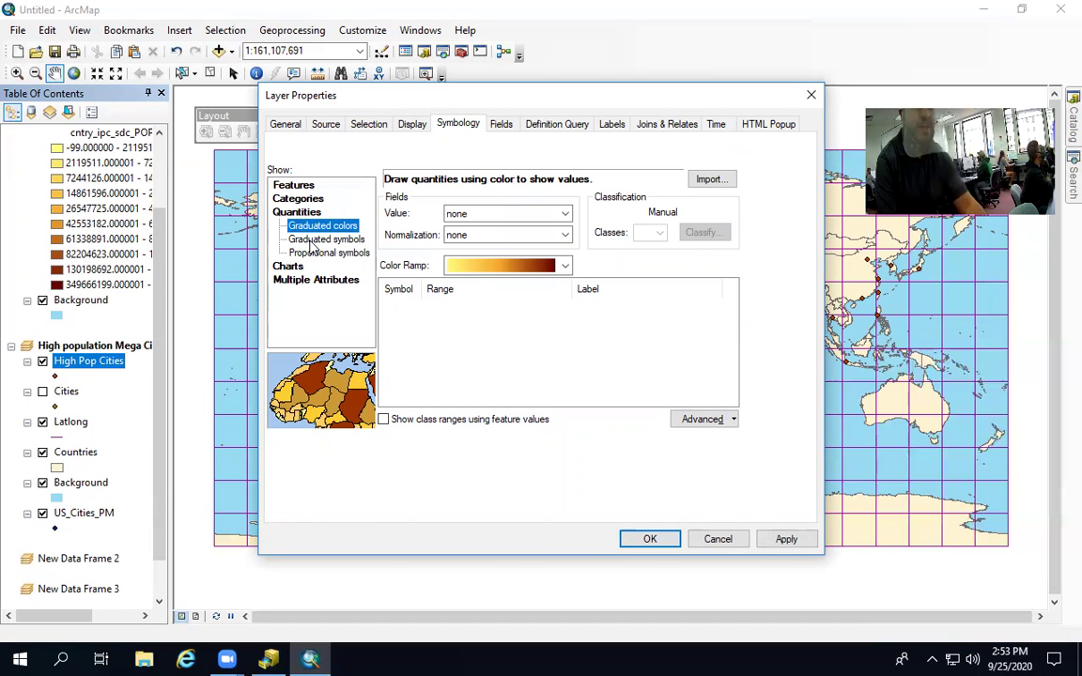
pyautogui.click(311, 241)
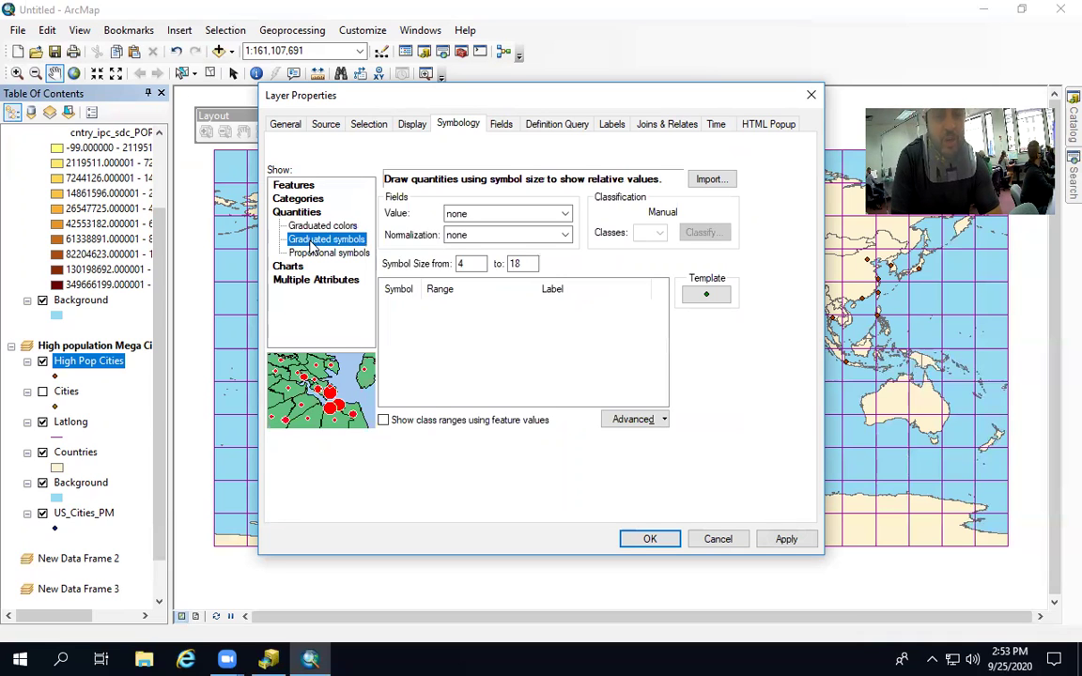
# Try proportional symbols for High Pop Cities with POP as the value field
pyautogui.click(313, 252)
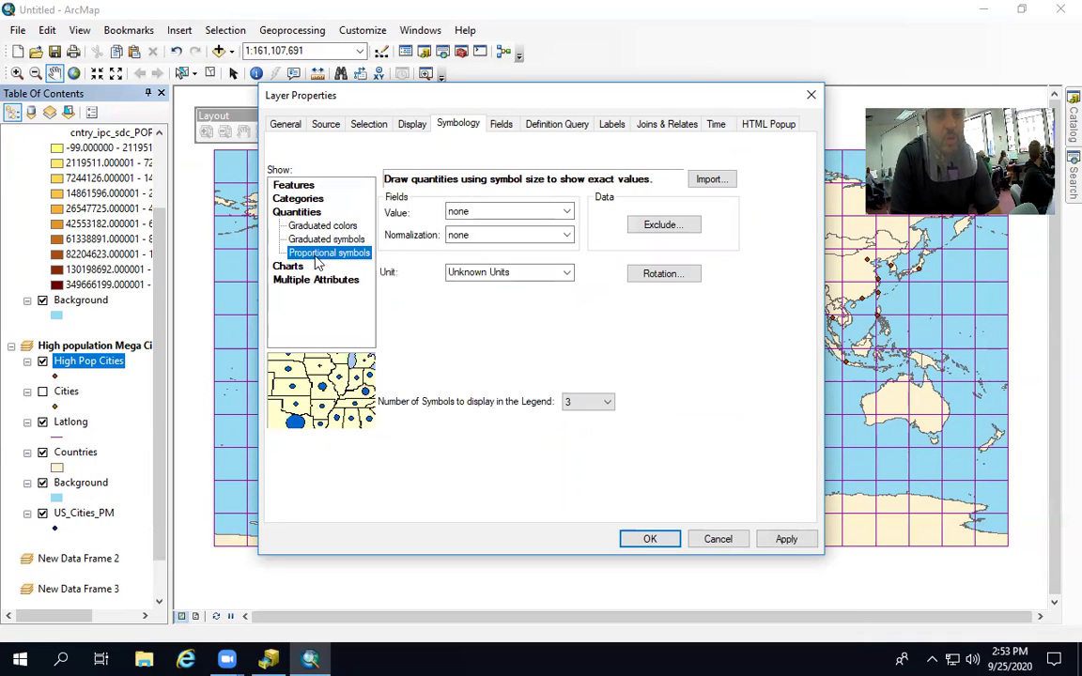
pyautogui.click(490, 214)
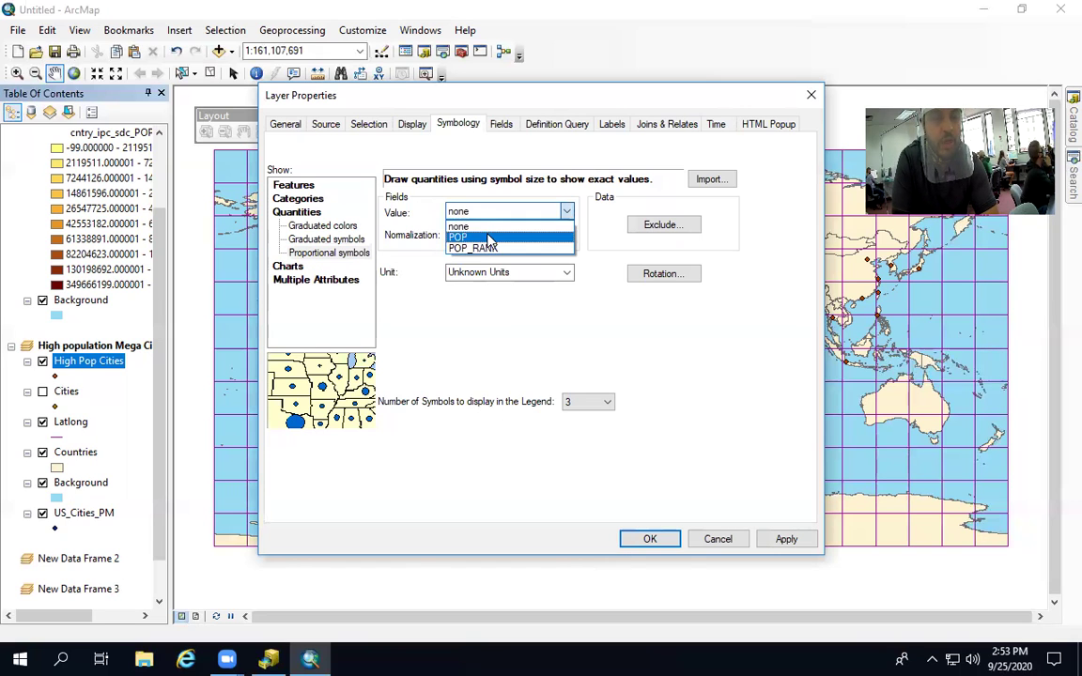
pyautogui.click(488, 236)
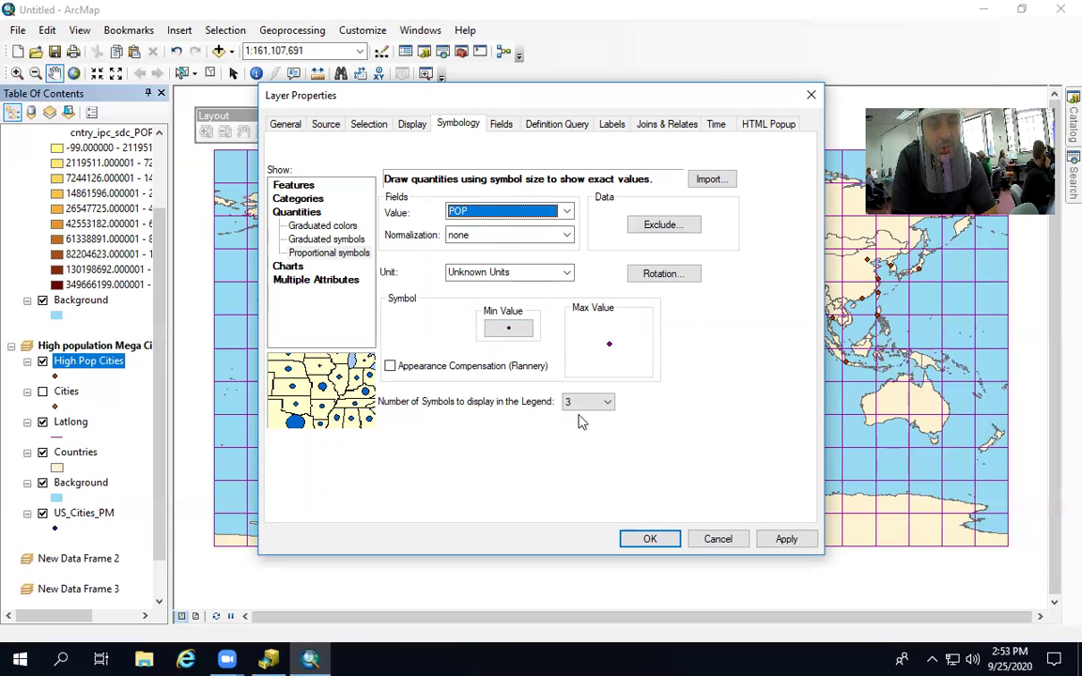
# Set High Pop Cities to graduated symbols based on the POP field with 10 classes
pyautogui.click(312, 239)
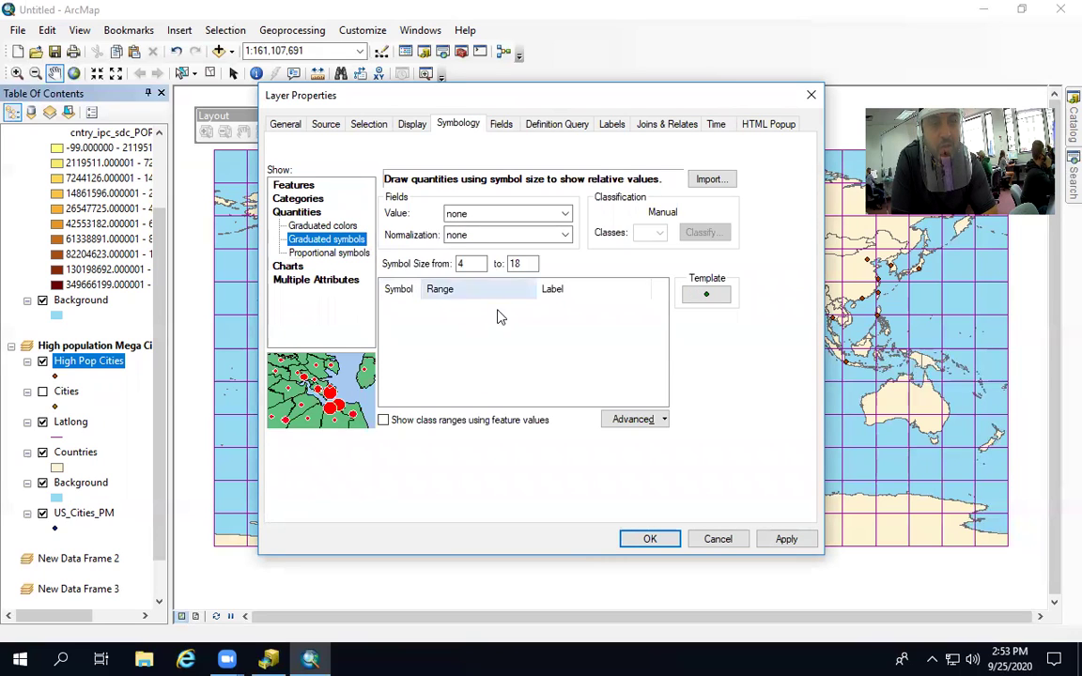
pyautogui.click(460, 215)
pyautogui.click(473, 240)
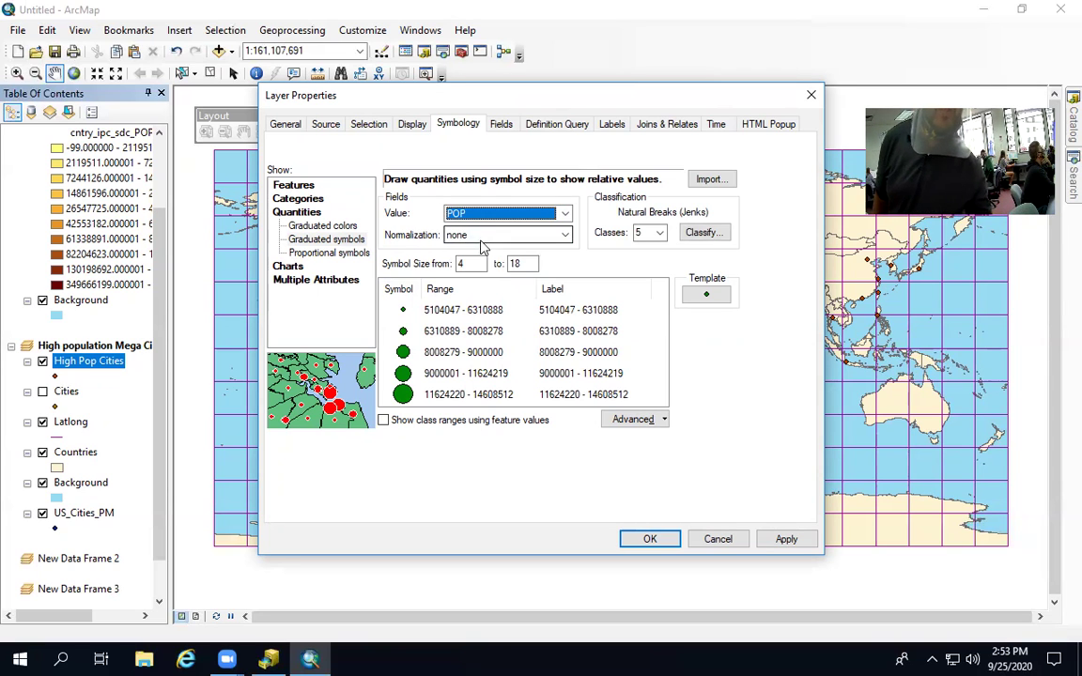
pyautogui.click(655, 233)
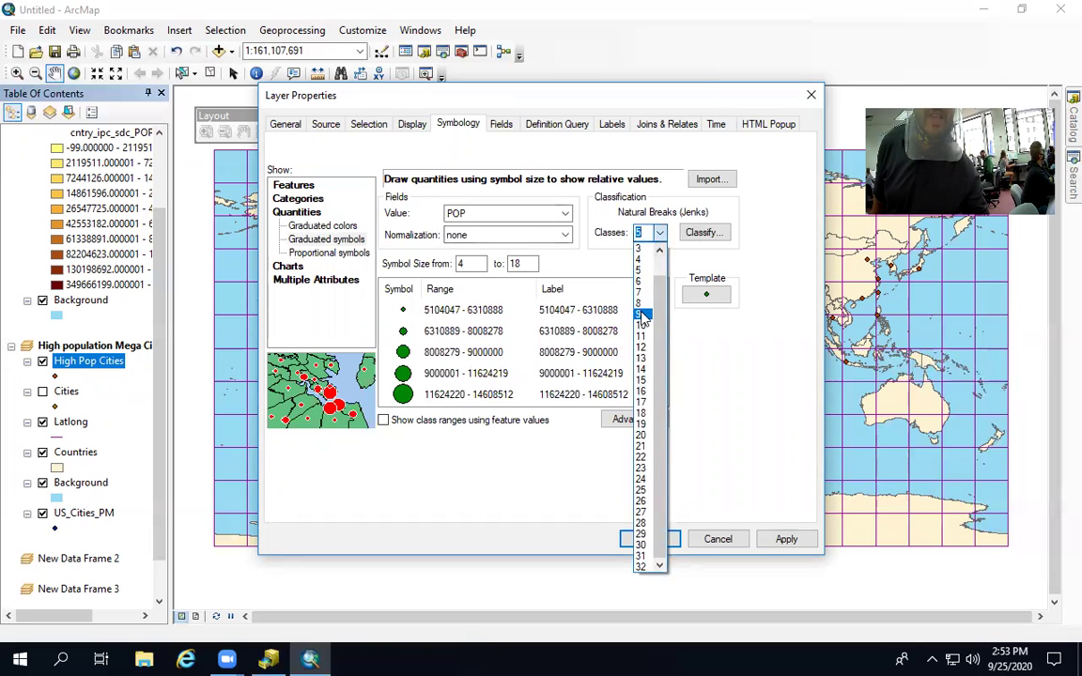
pyautogui.click(643, 325)
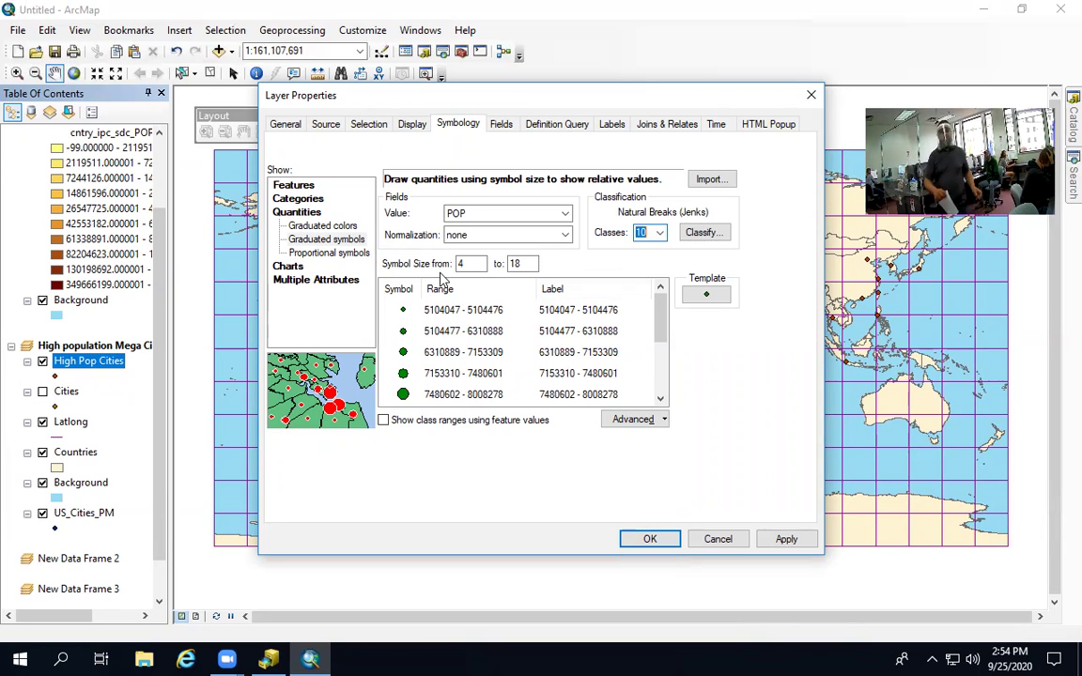
# Change the graduated symbols' template color to red and apply the symbology to High Pop Cities
pyautogui.click(698, 299)
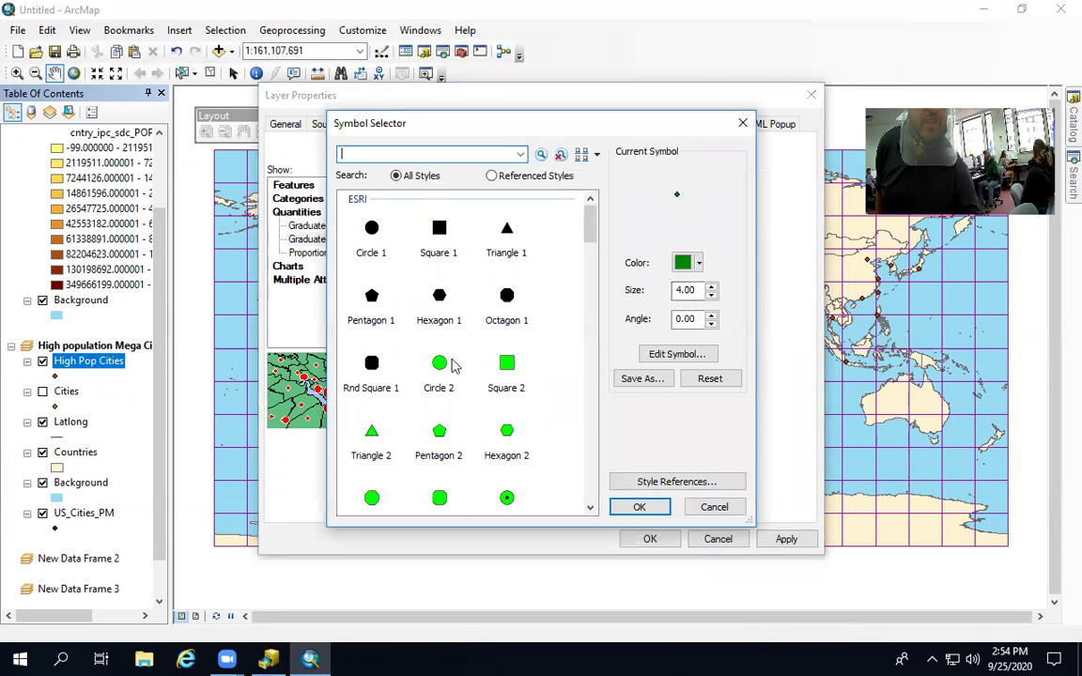
pyautogui.click(691, 263)
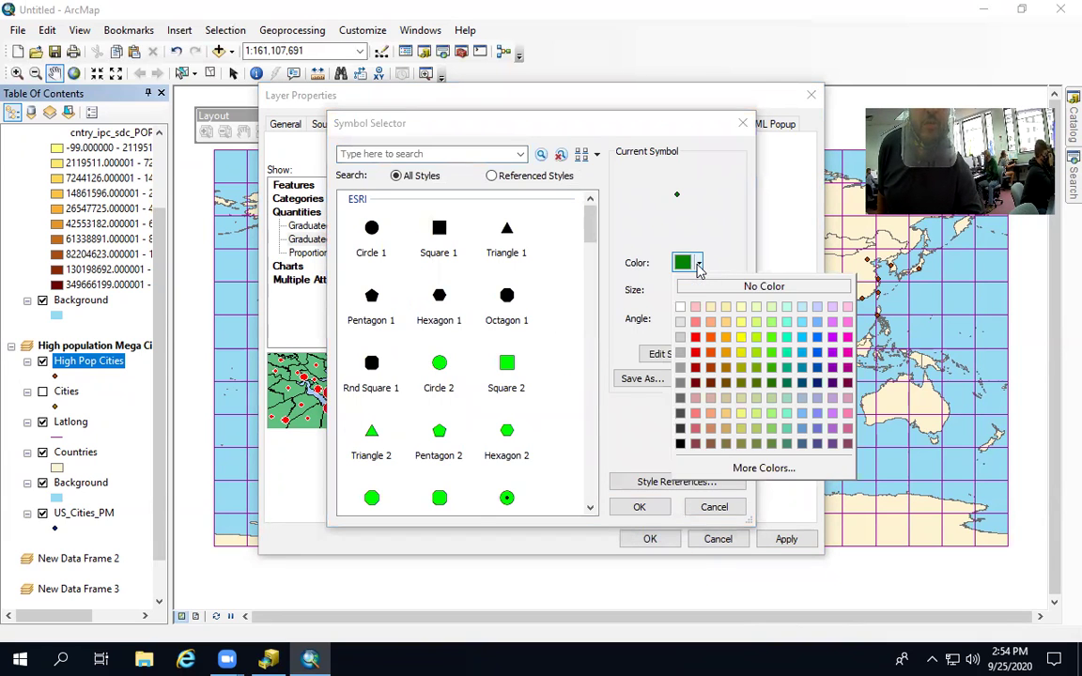
pyautogui.click(695, 337)
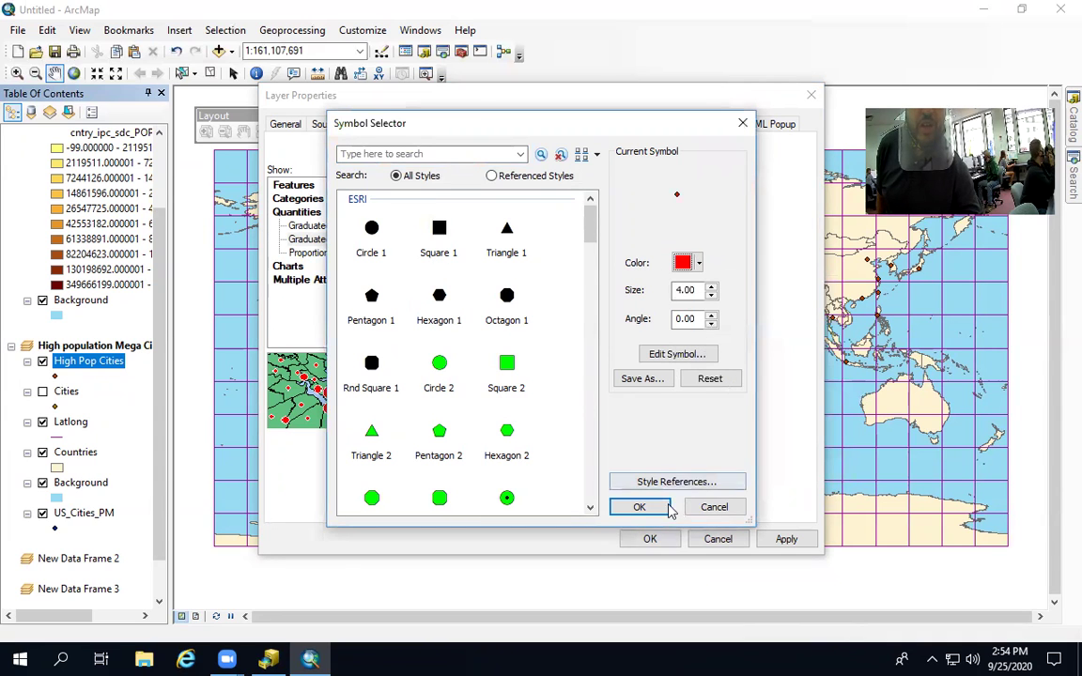
pyautogui.click(637, 508)
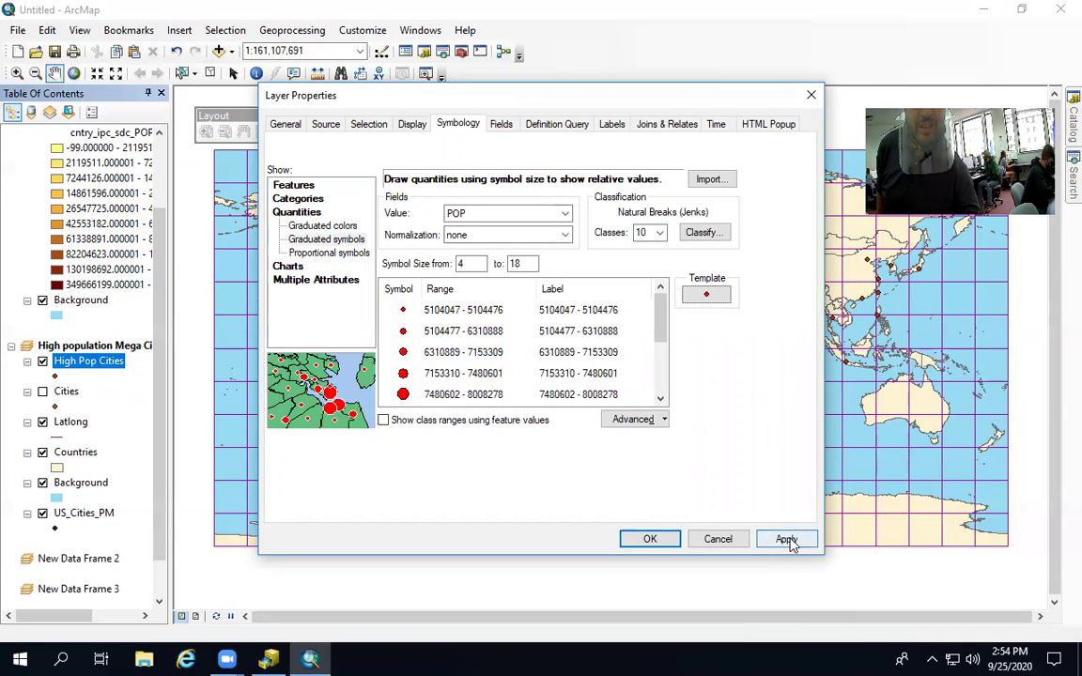
pyautogui.click(785, 540)
pyautogui.press('Return')
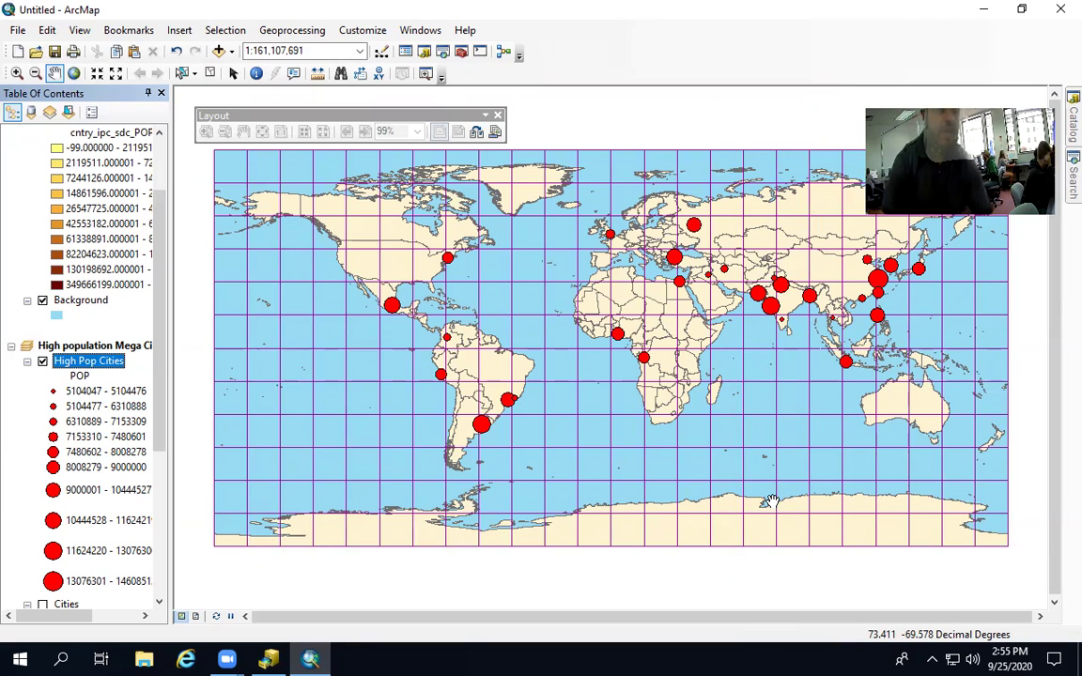
# Switch to the layout view and bring the whole High population Mega Cities data frame into sight
pyautogui.click(195, 616)
pyautogui.scroll(1, 620, 421)
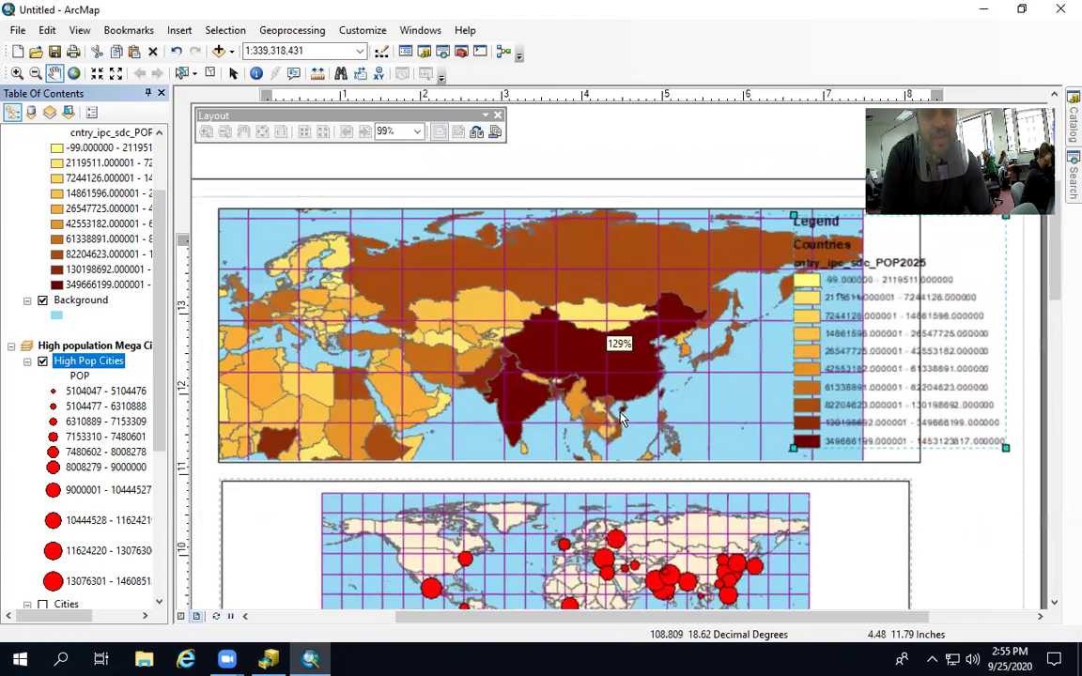
pyautogui.click(244, 131)
pyautogui.moveTo(523, 423); pyautogui.dragTo(537, 231)
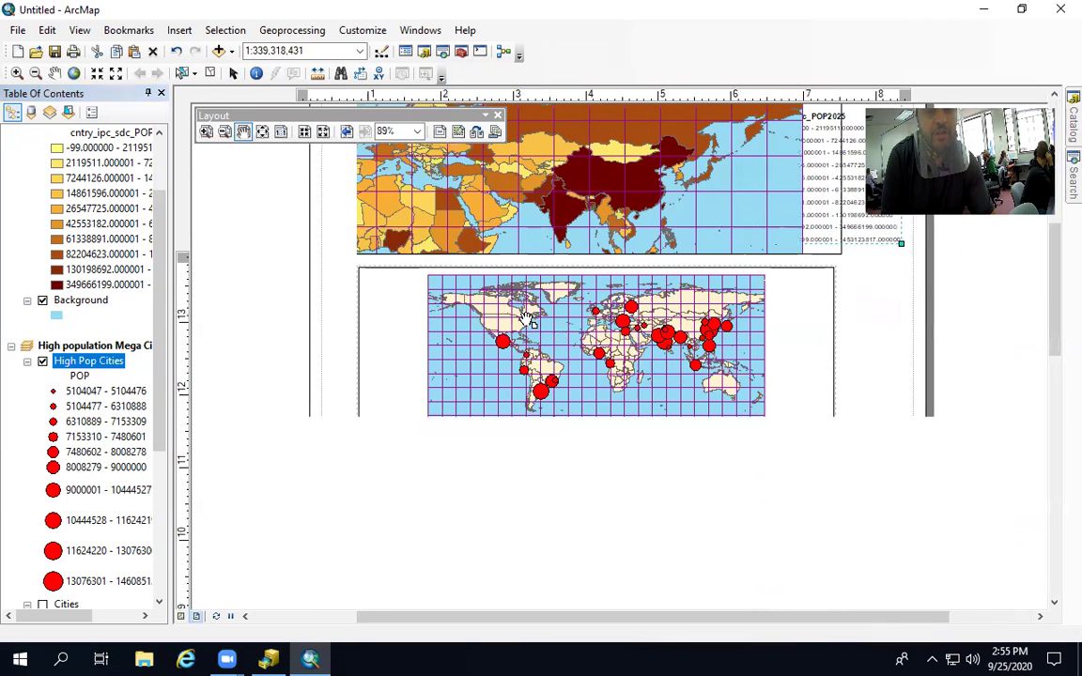
pyautogui.click(207, 132)
pyautogui.moveTo(486, 322); pyautogui.dragTo(739, 409)
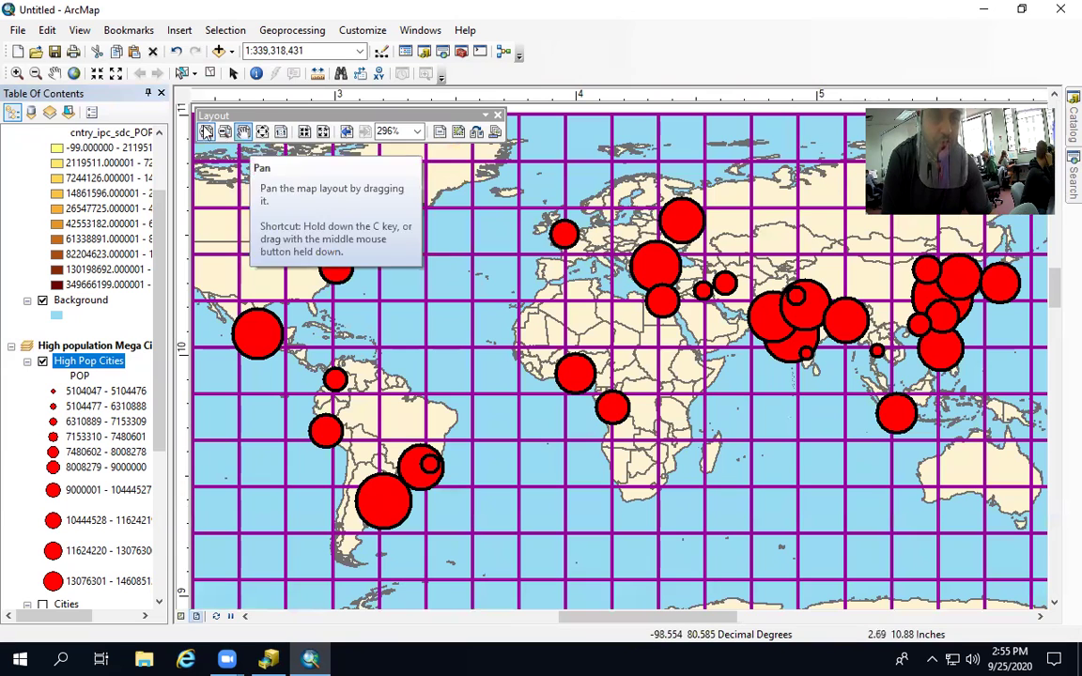
pyautogui.click(345, 132)
# Enlarge the world map inside the High population Mega Cities data frame so that the populated continents fill the frame
pyautogui.click(17, 73)
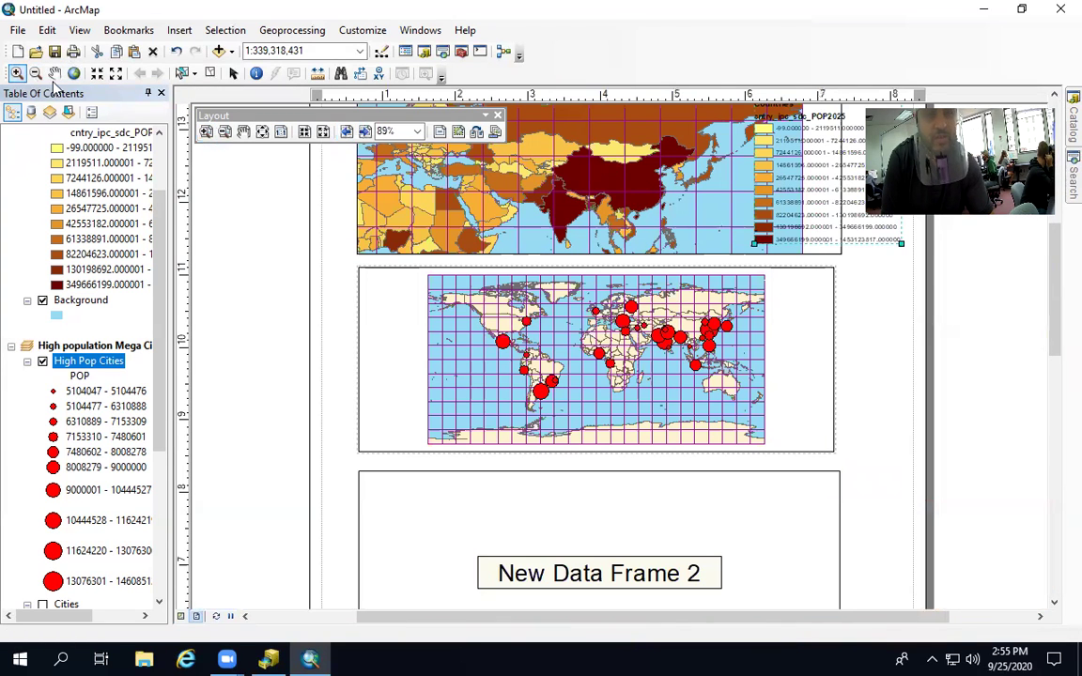
pyautogui.moveTo(476, 293); pyautogui.dragTo(745, 424)
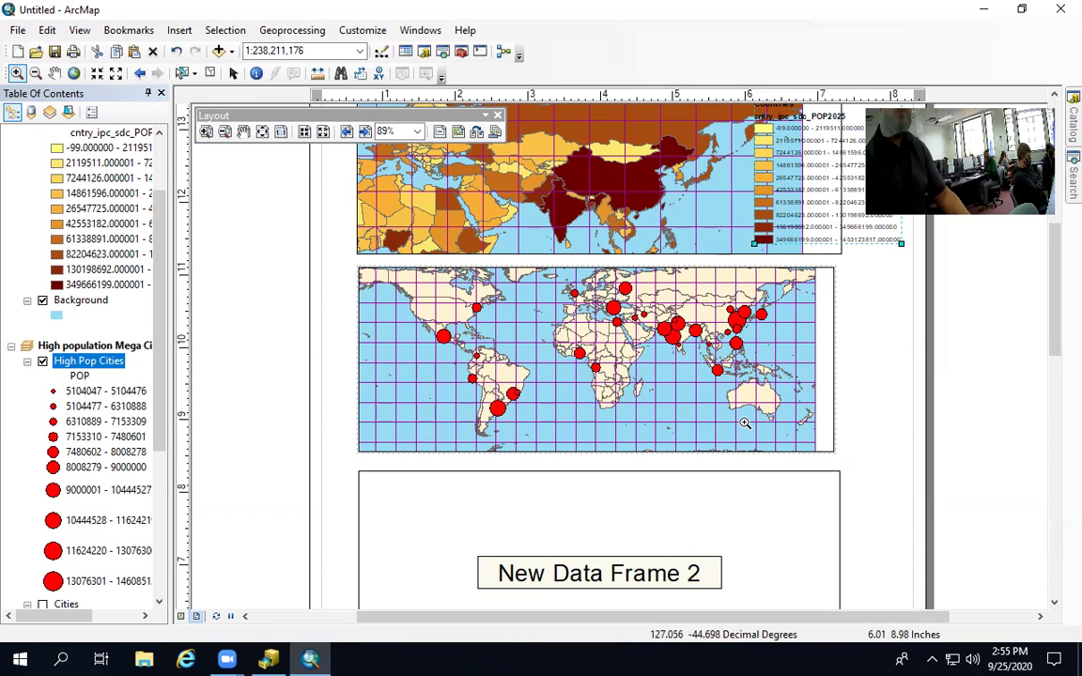
# Start a legend for the High population Mega Cities data frame with High Pop Cities as its only legend item
pyautogui.click(180, 30)
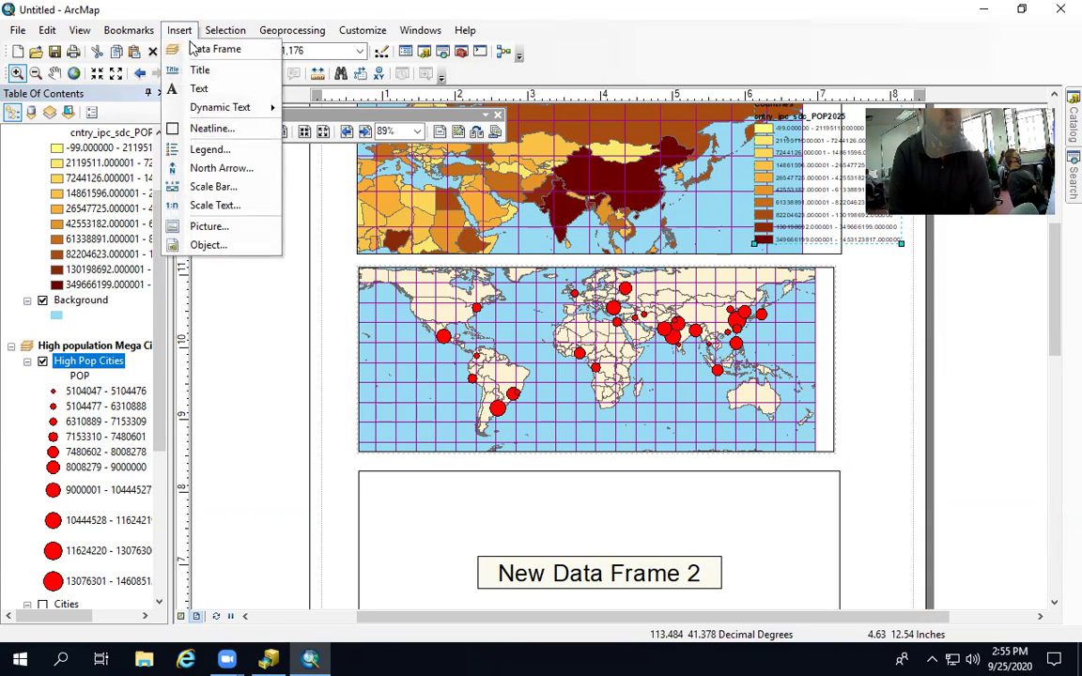
pyautogui.click(210, 149)
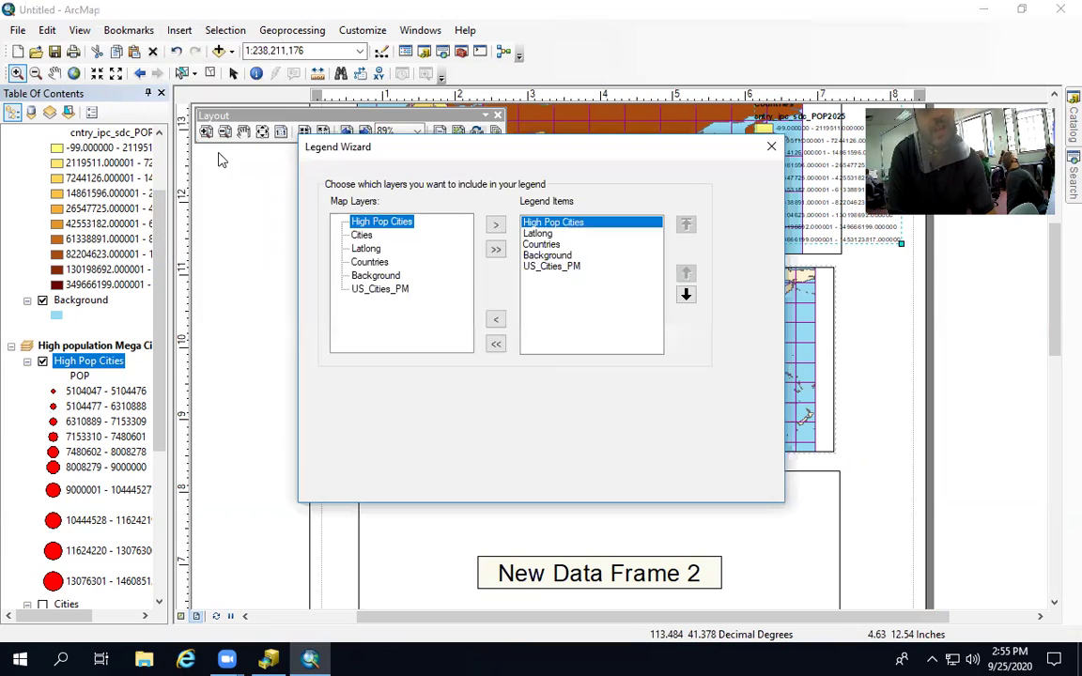
pyautogui.click(496, 344)
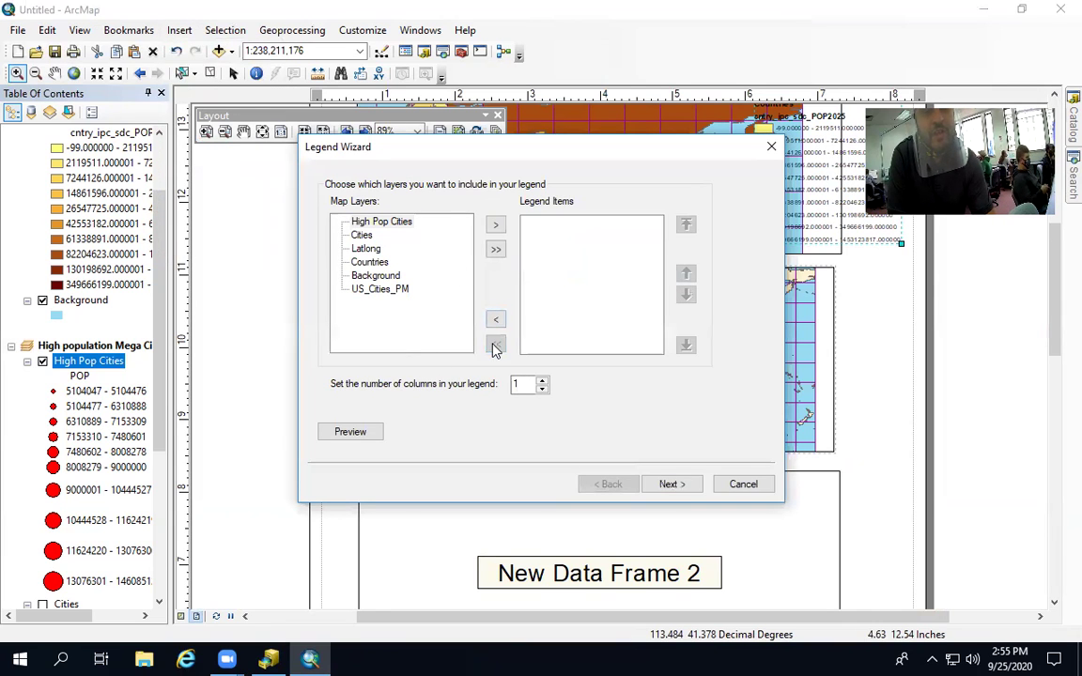
pyautogui.click(363, 223)
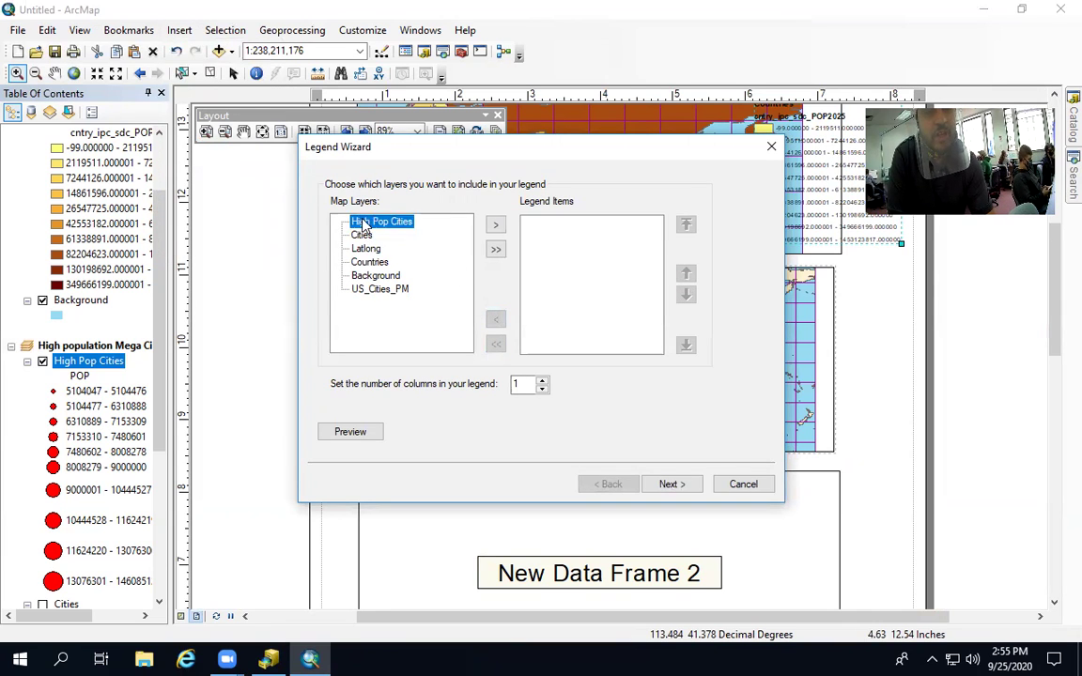
pyautogui.click(496, 230)
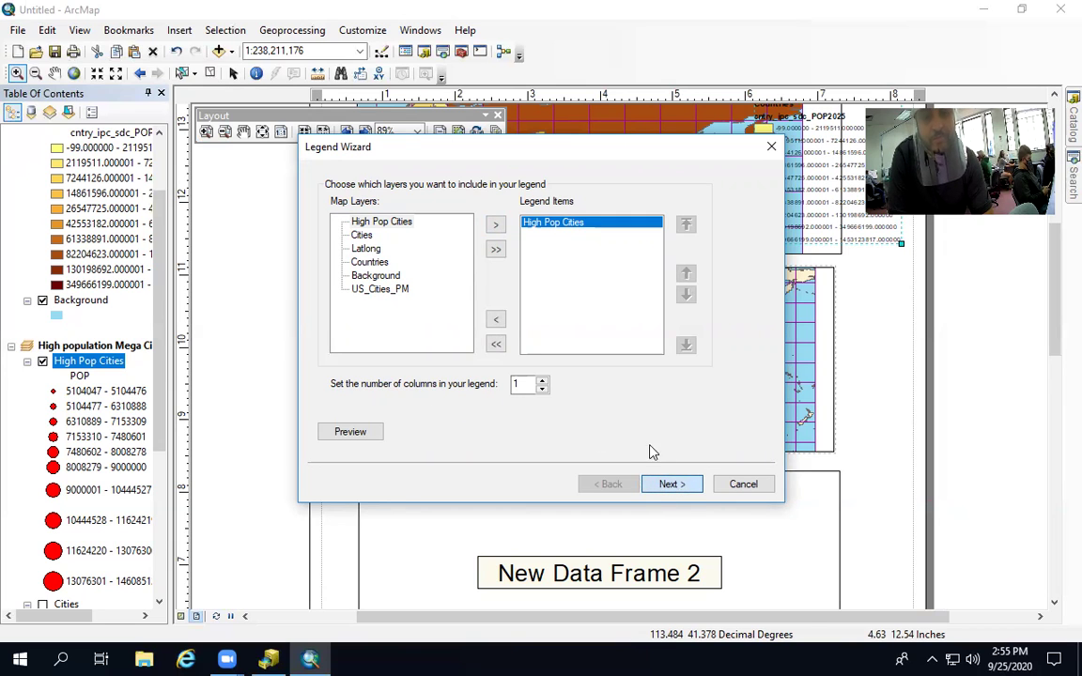
# Give the legend a pale yellow background and finish the Legend Wizard with the remaining settings at their defaults
pyautogui.click(670, 485)
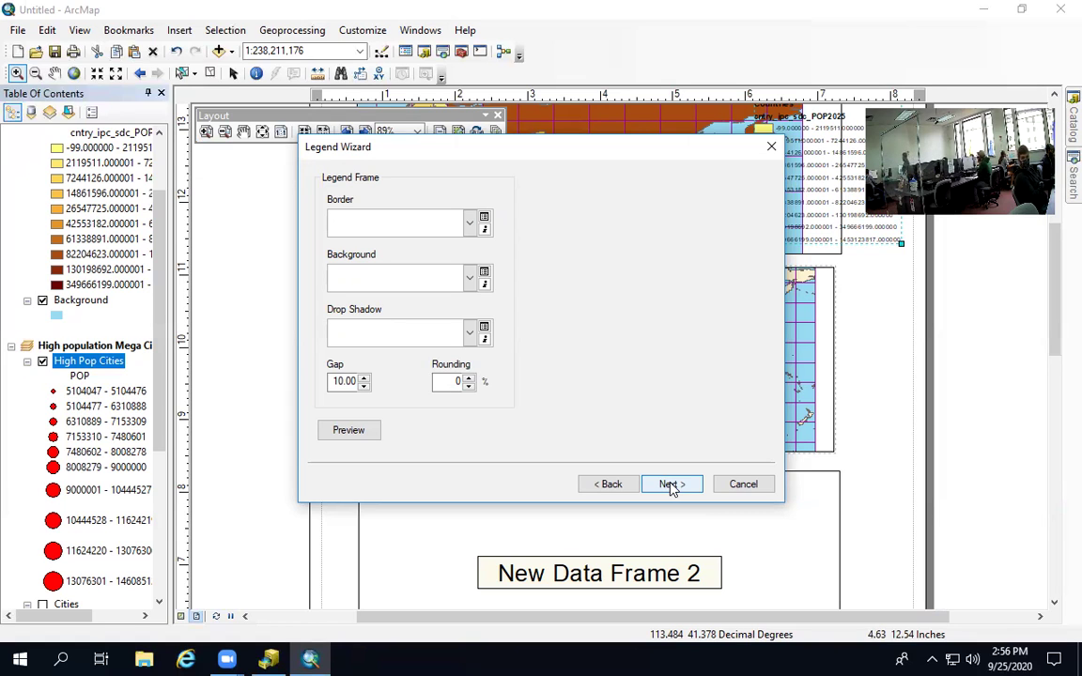
pyautogui.click(380, 277)
pyautogui.click(341, 368)
pyautogui.click(382, 228)
pyautogui.click(379, 283)
pyautogui.click(650, 483)
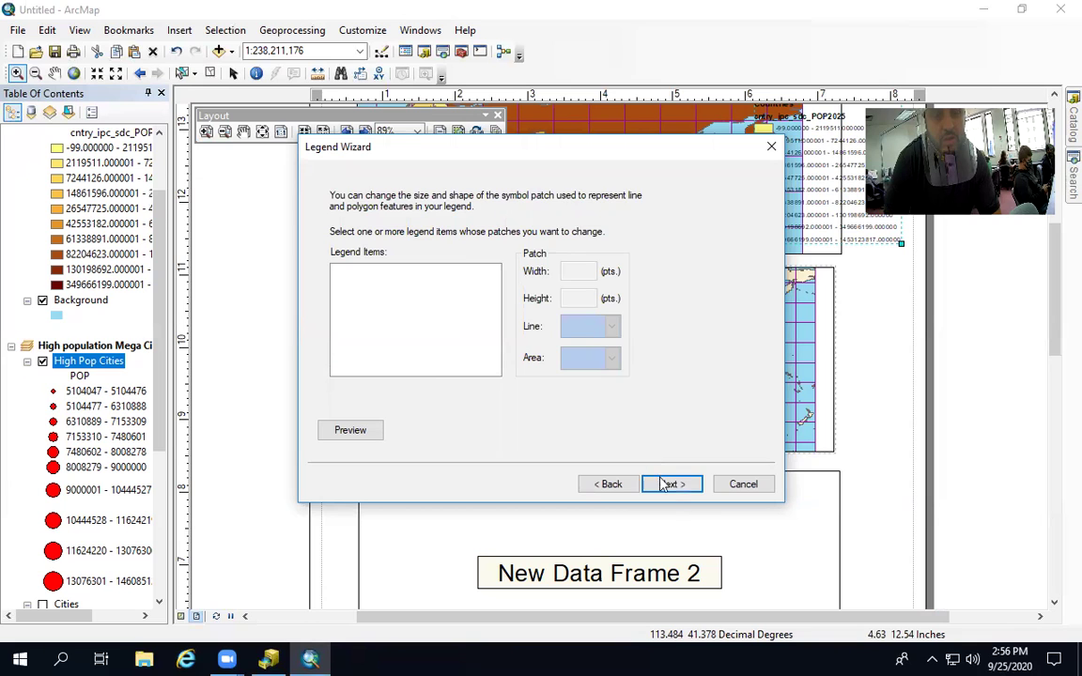
pyautogui.click(669, 485)
pyautogui.click(668, 485)
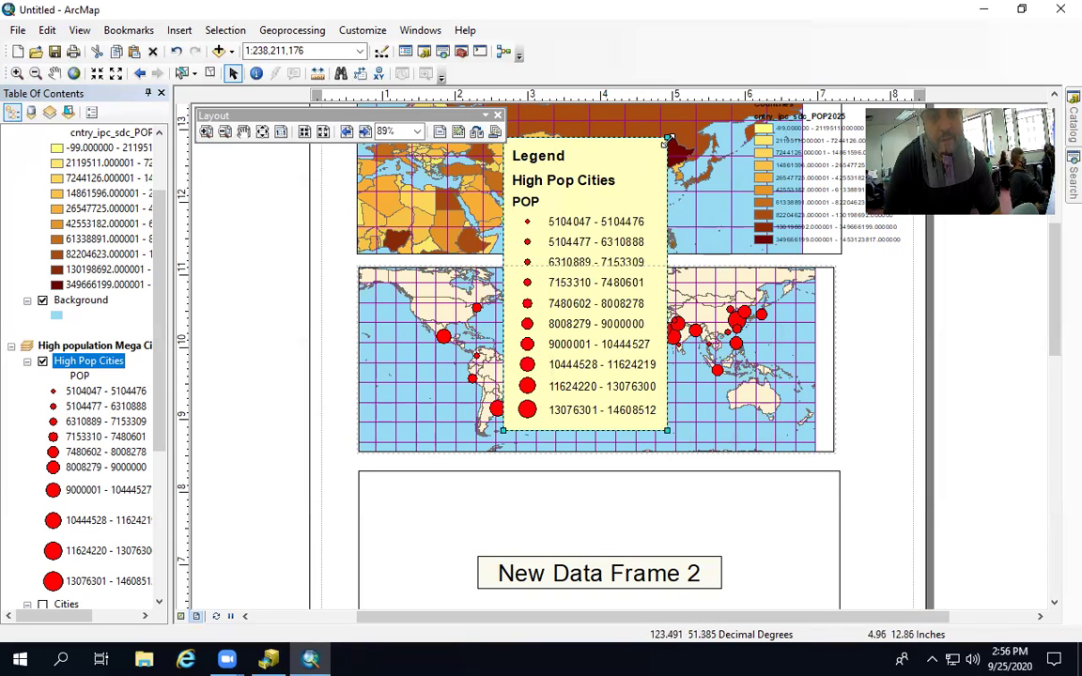
# Shrink the High Pop Cities legend and place it just outside the right edge of the High population Mega Cities map
pyautogui.moveTo(567, 233); pyautogui.dragTo(902, 284)
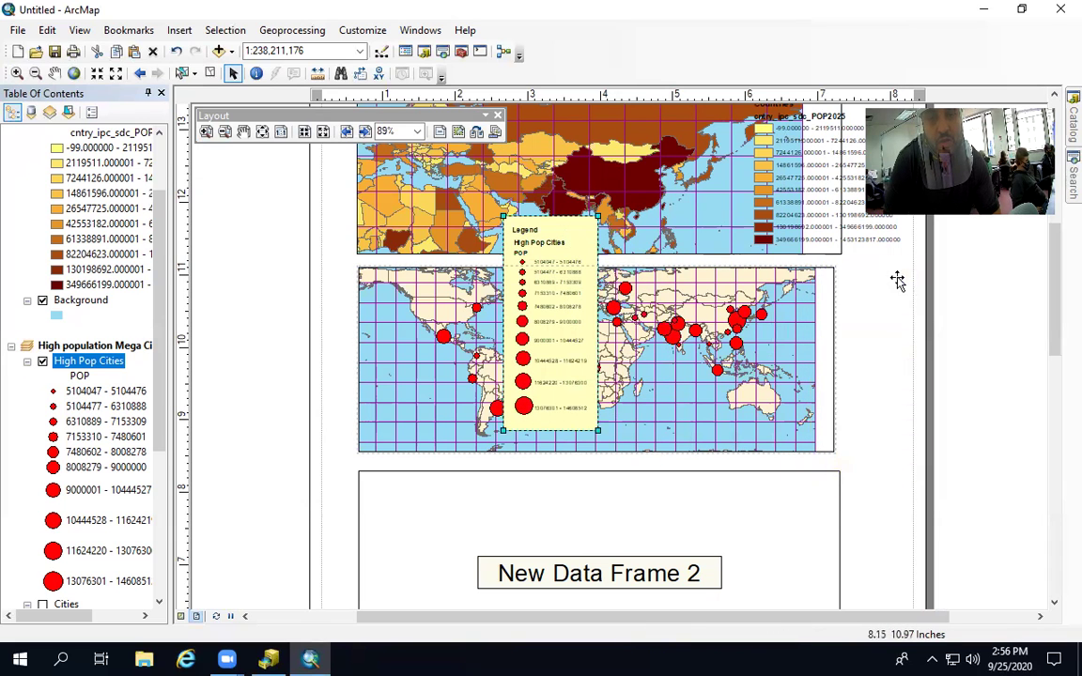
pyautogui.click(330, 335)
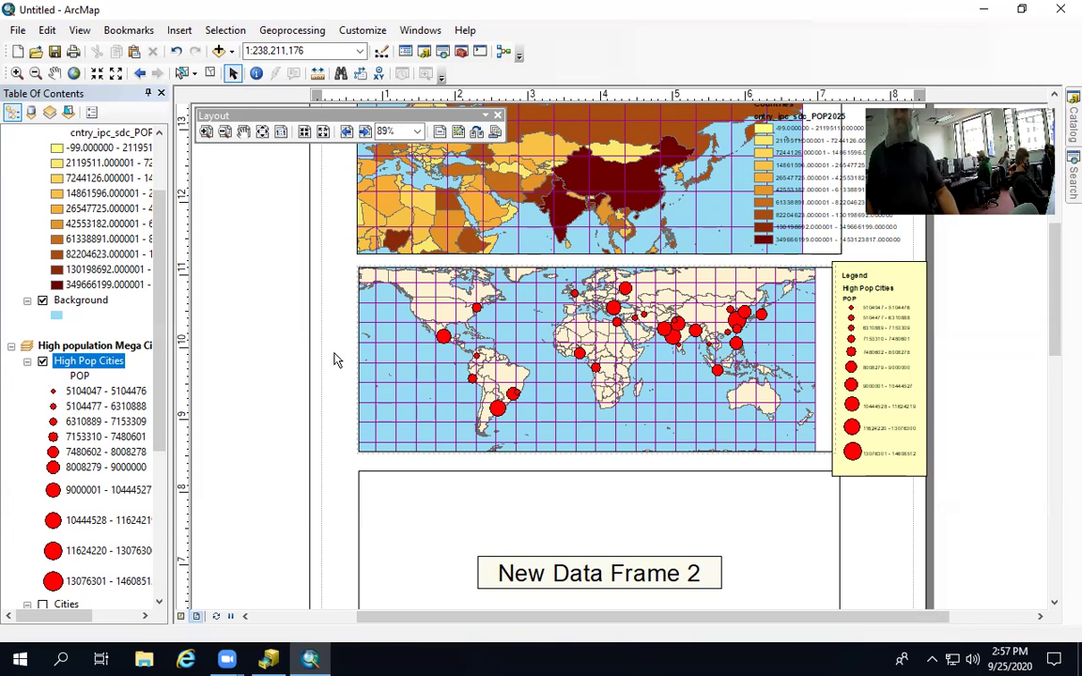
pyautogui.click(850, 276)
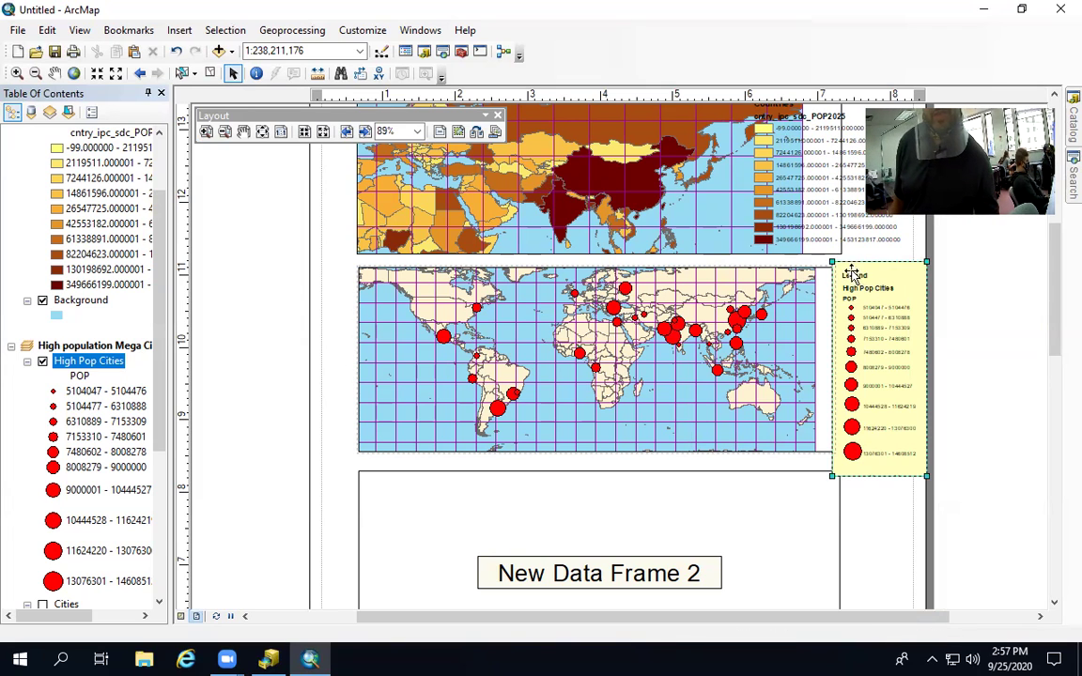
pyautogui.moveTo(833, 263); pyautogui.dragTo(862, 276)
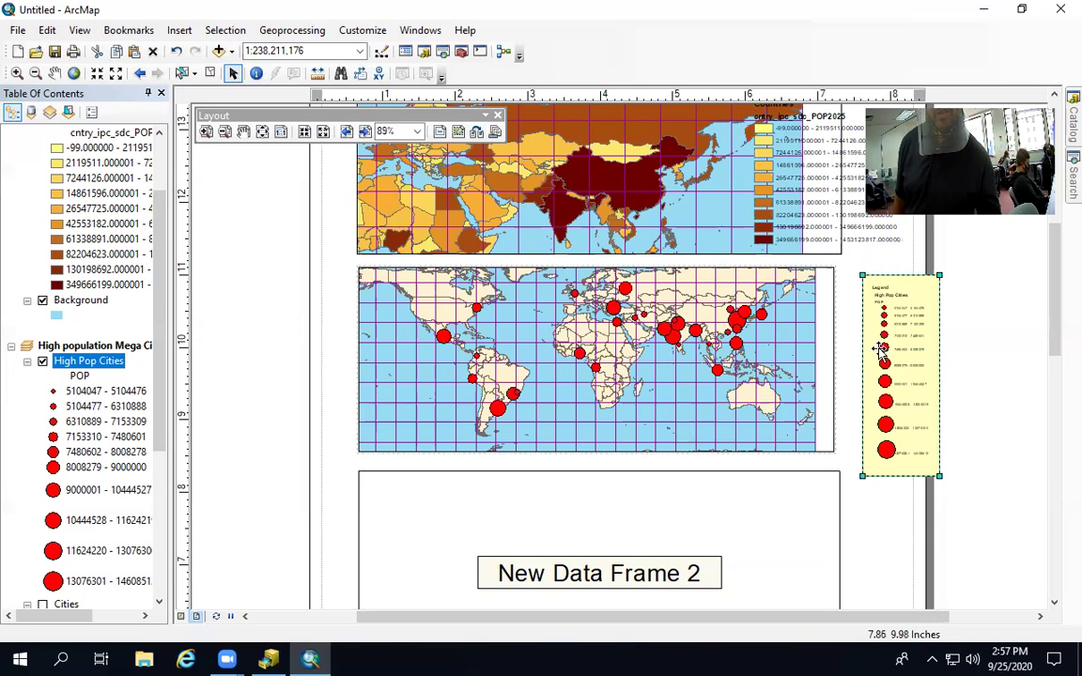
# Move the High Pop Cities legend so it sits directly beside the mega cities map, aligned near its upper edge
pyautogui.moveTo(880, 346); pyautogui.dragTo(859, 333)
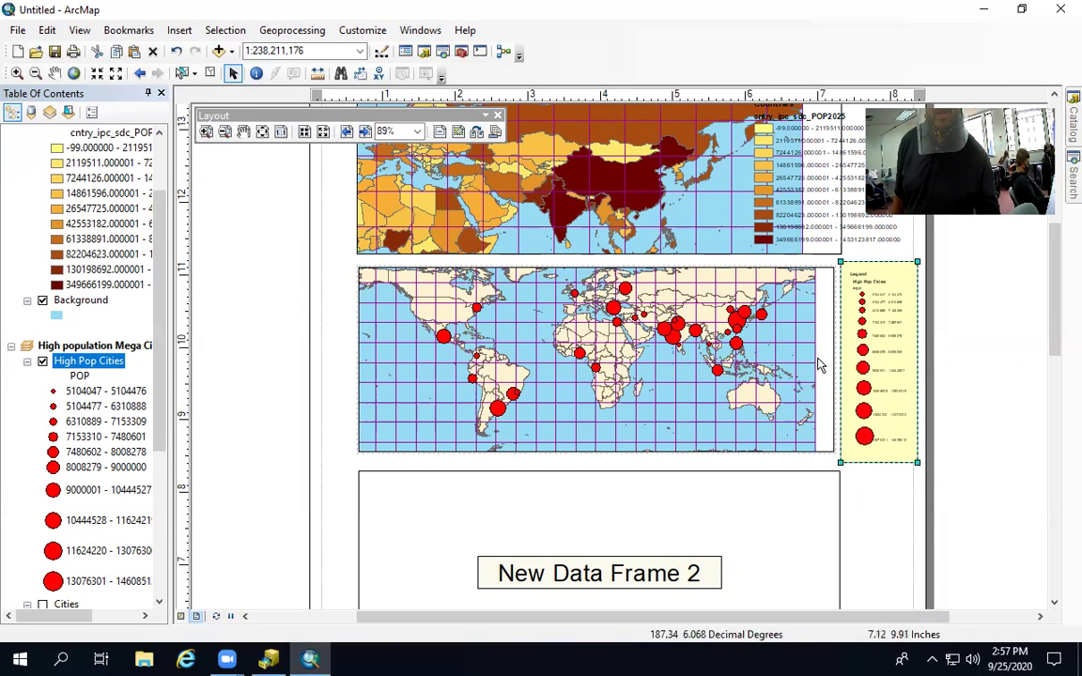
pyautogui.click(874, 487)
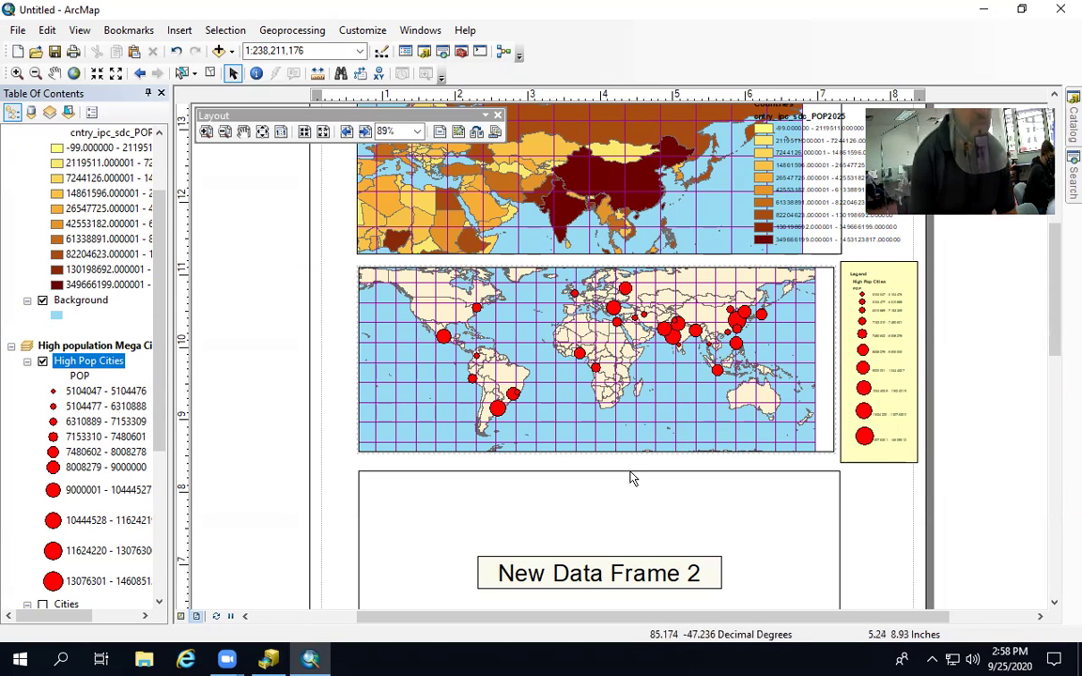
# Copy the Countries layer from the high population mega cities data frame into New Data Frame 2
pyautogui.scroll(-5, 134, 437)
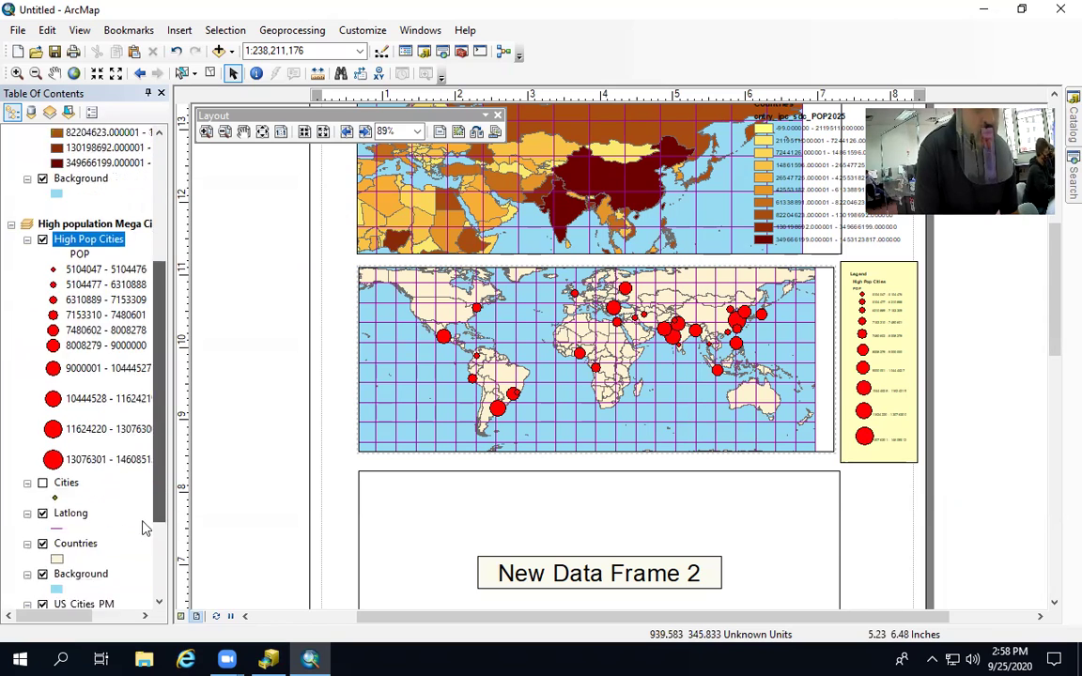
pyautogui.scroll(-4, 63, 406)
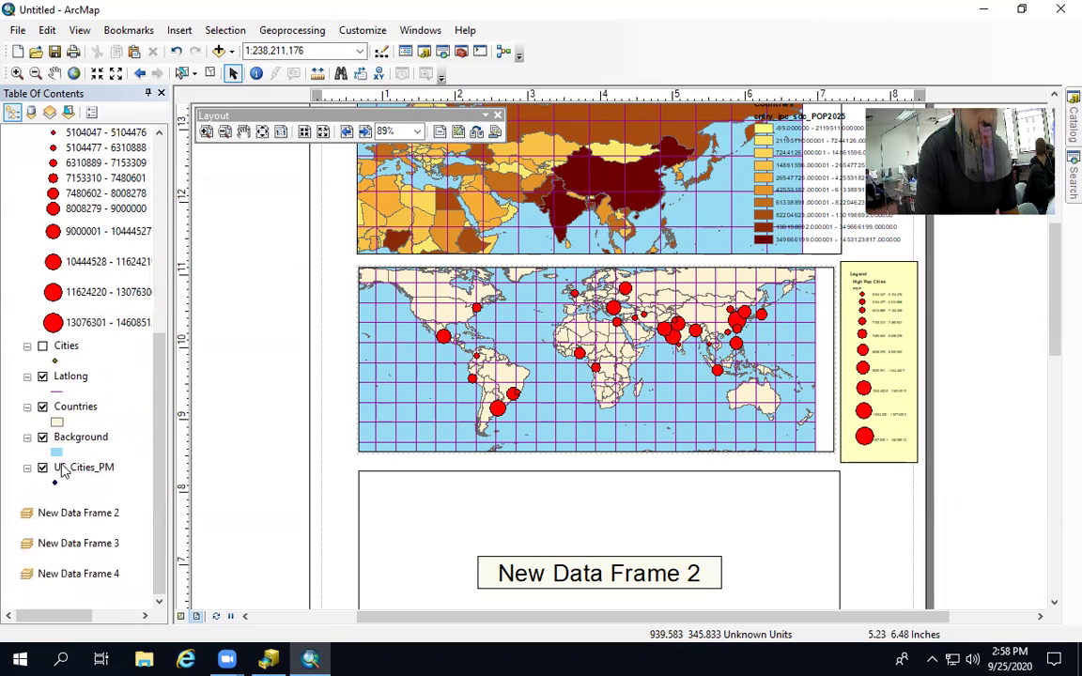
pyautogui.click(71, 416)
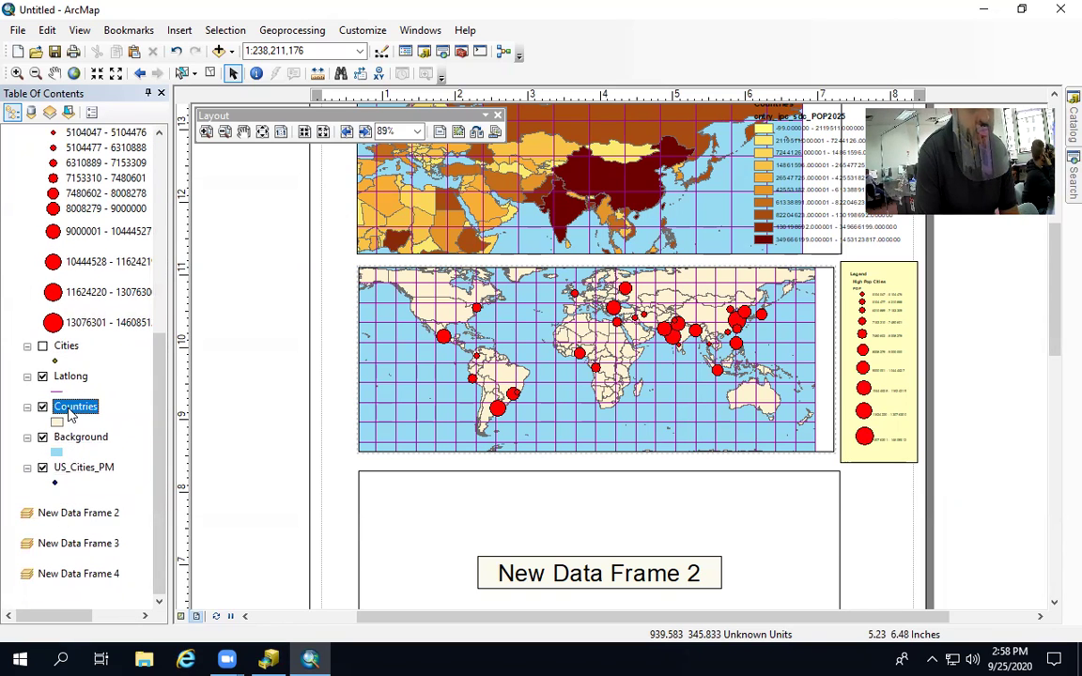
pyautogui.rightClick(70, 416)
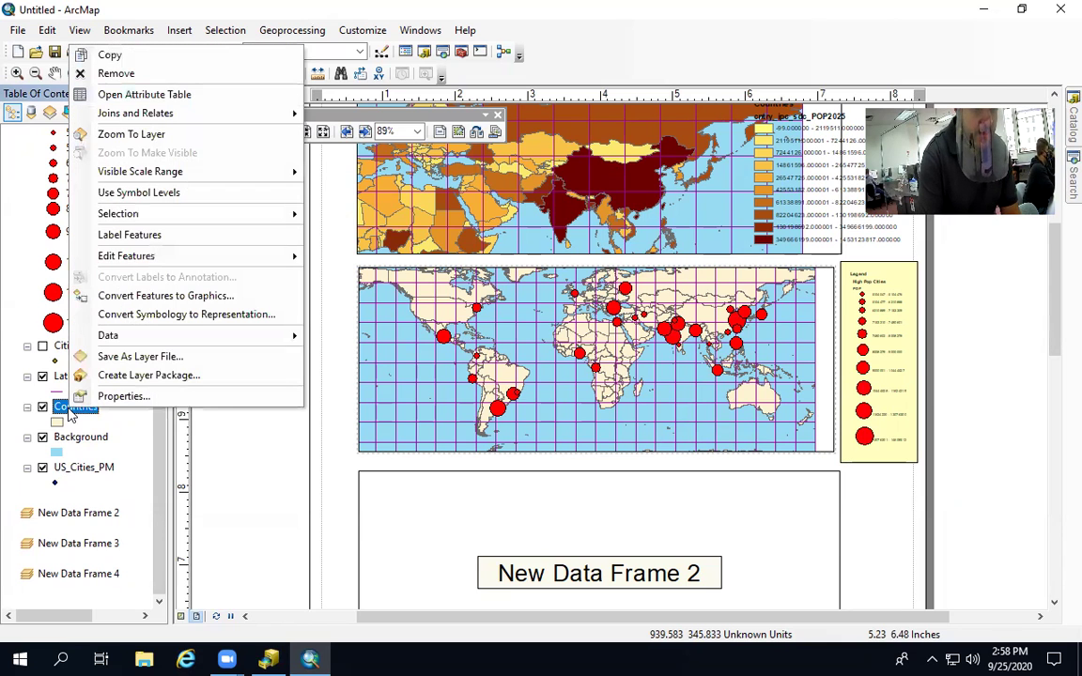
pyautogui.click(117, 52)
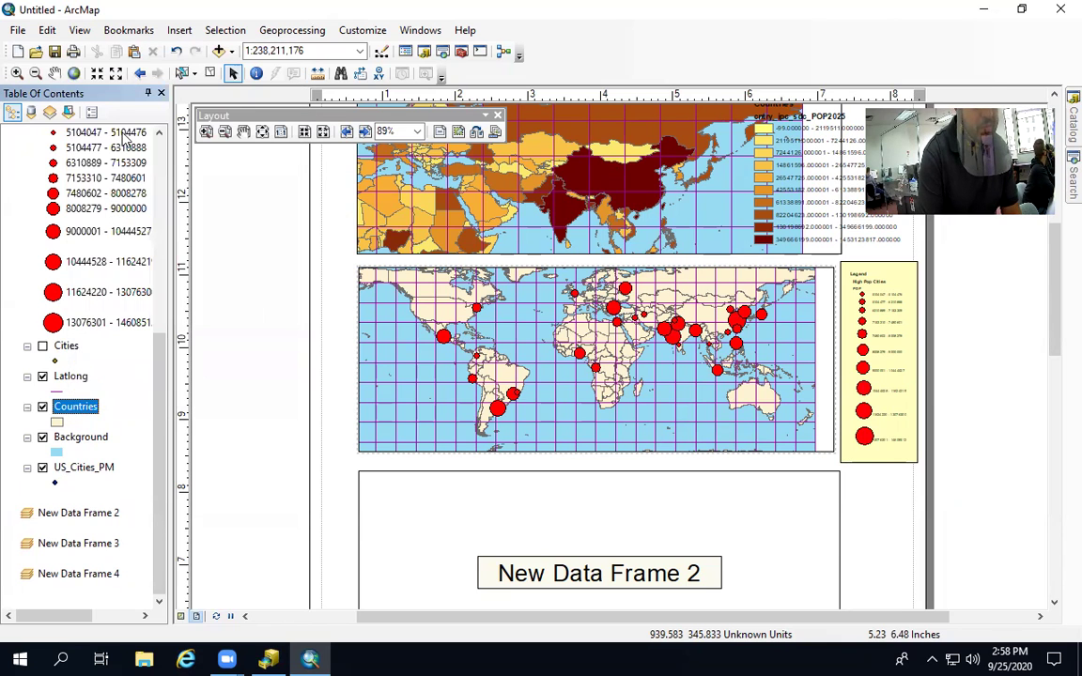
pyautogui.click(79, 513)
pyautogui.rightClick(82, 510)
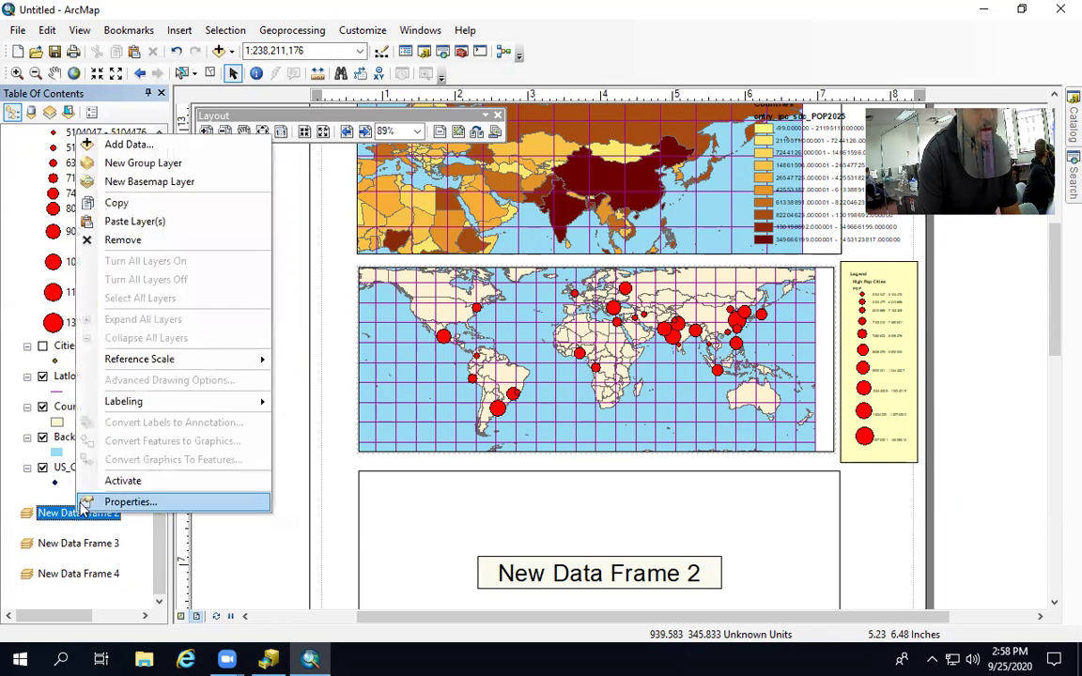
pyautogui.click(146, 230)
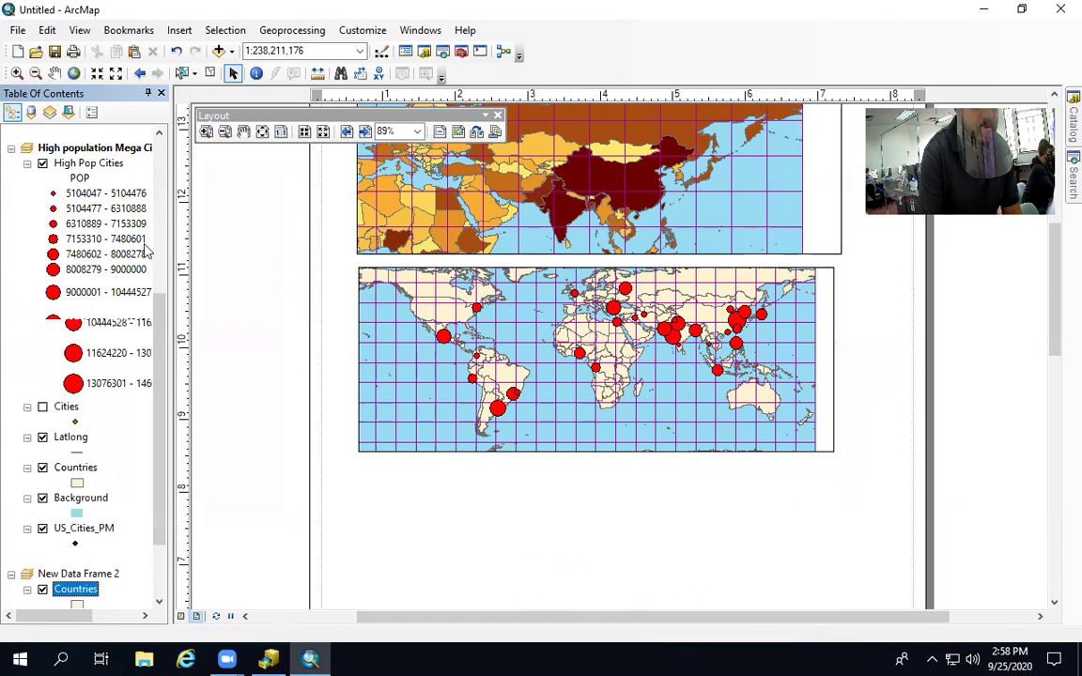
# Activate New Data Frame 2 and rename it Keymap
pyautogui.scroll(-2, 80, 450)
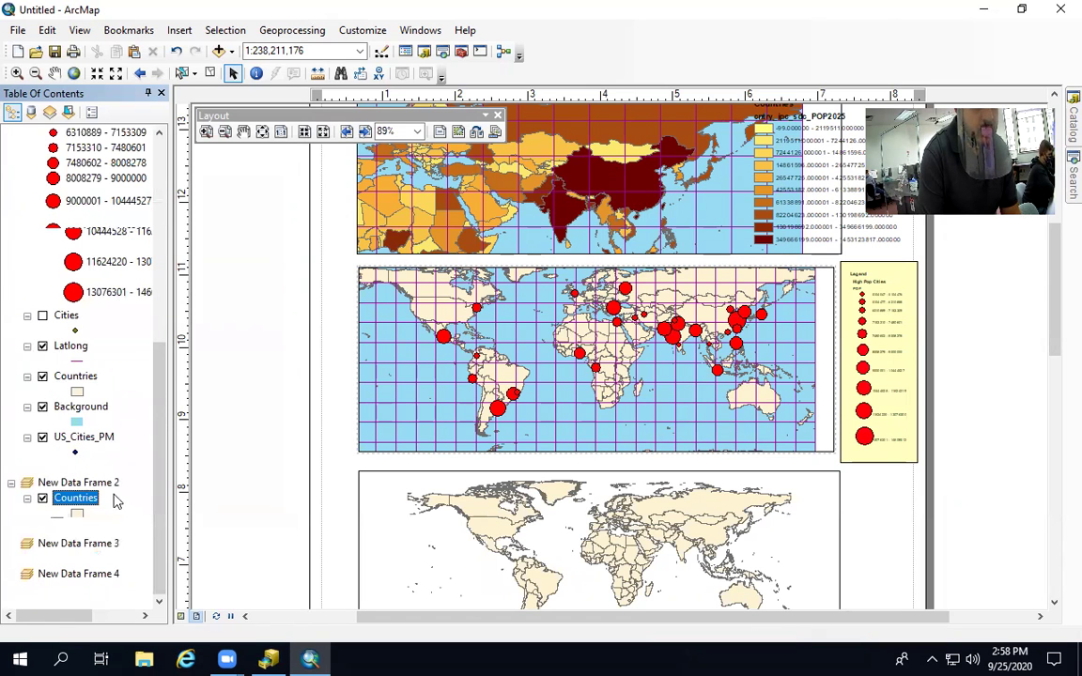
pyautogui.click(67, 485)
pyautogui.rightClick(67, 485)
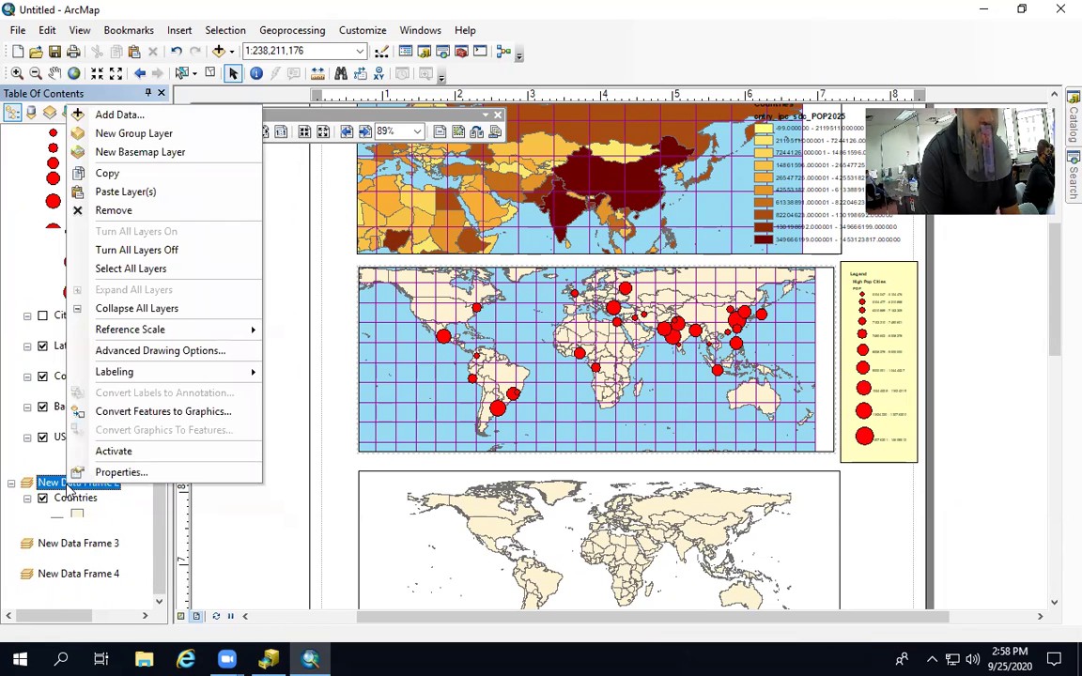
pyautogui.click(99, 447)
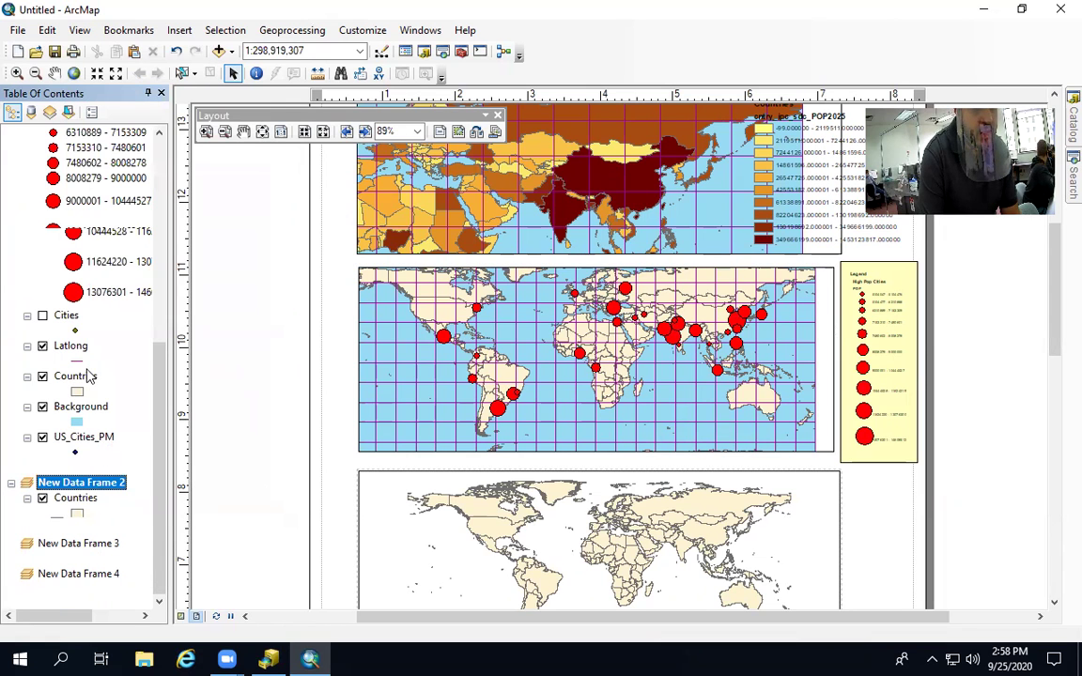
pyautogui.scroll(4, 86, 376)
pyautogui.scroll(-4, 88, 390)
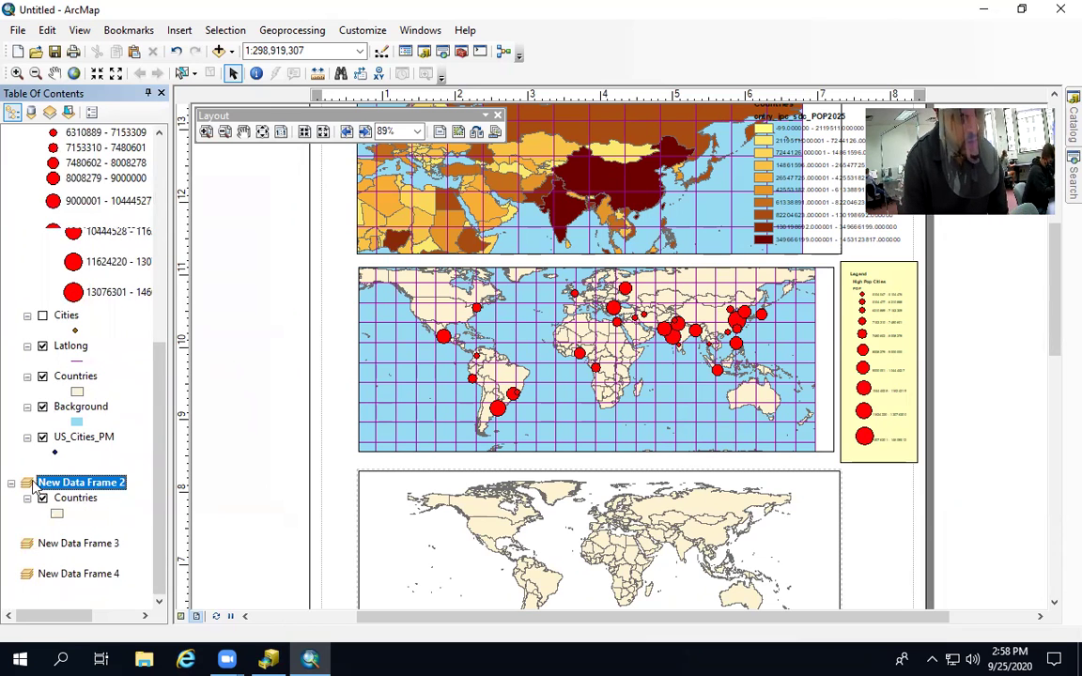
pyautogui.click(63, 483)
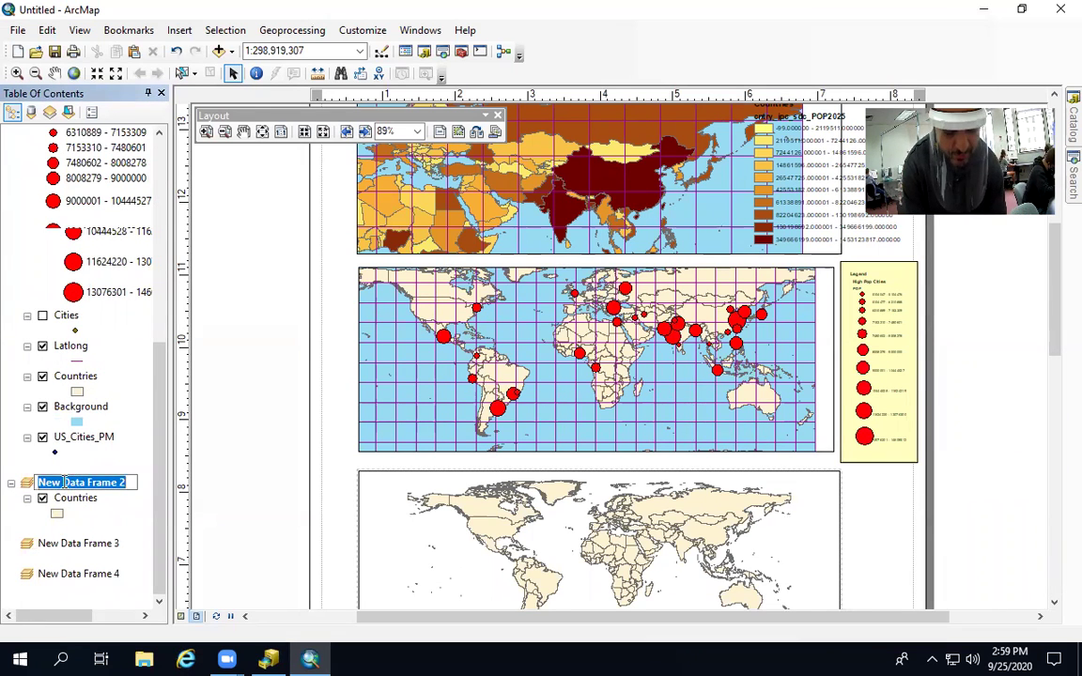
pyautogui.write('Keymap')
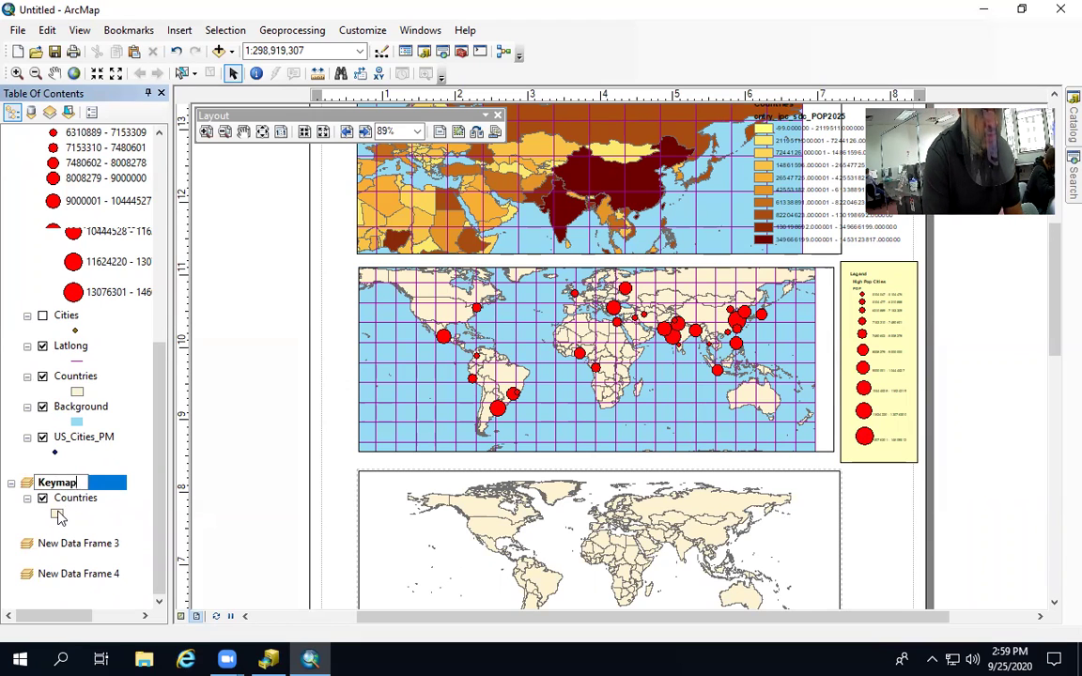
pyautogui.press('Return')
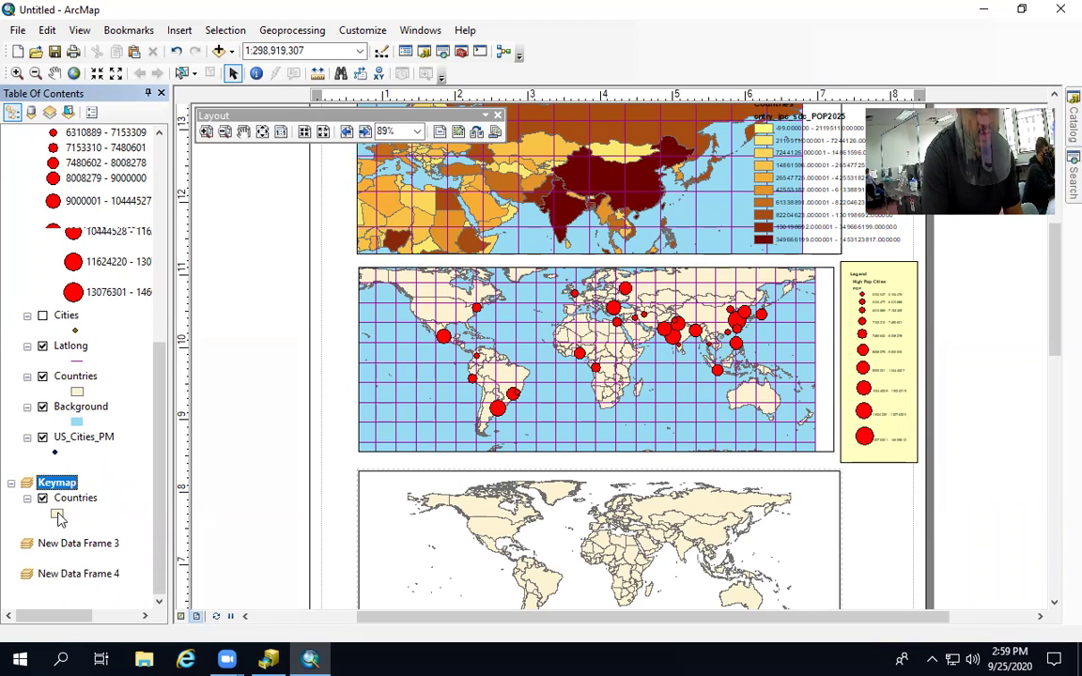
# Pan the Keymap's world map in data view and return to the layout view
pyautogui.click(57, 514)
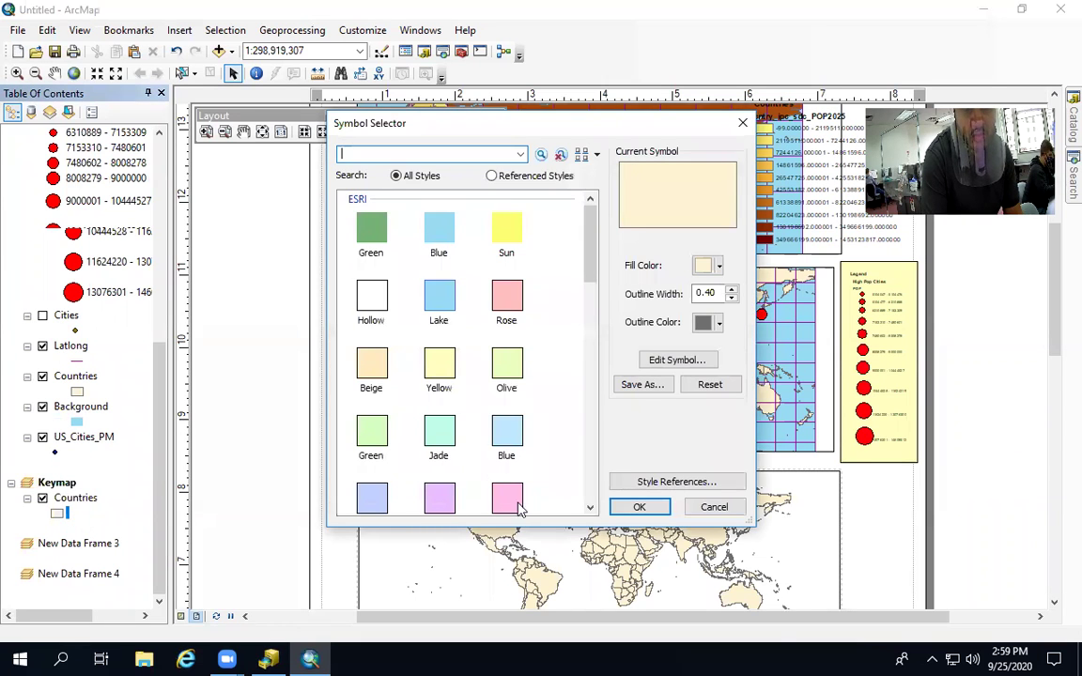
pyautogui.click(713, 508)
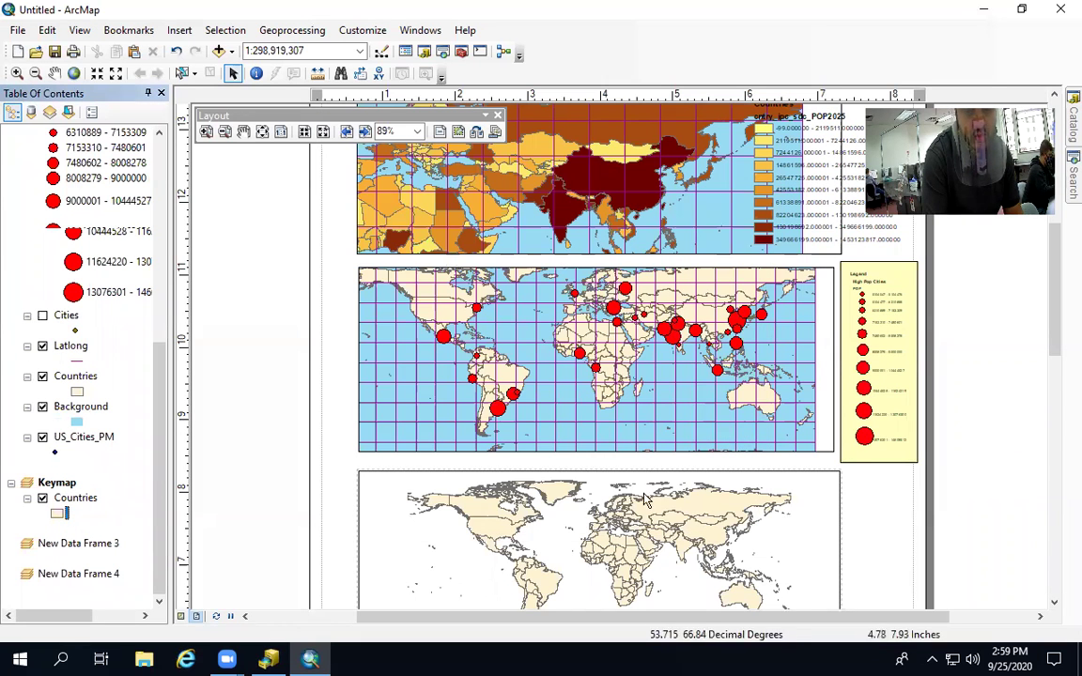
pyautogui.click(181, 616)
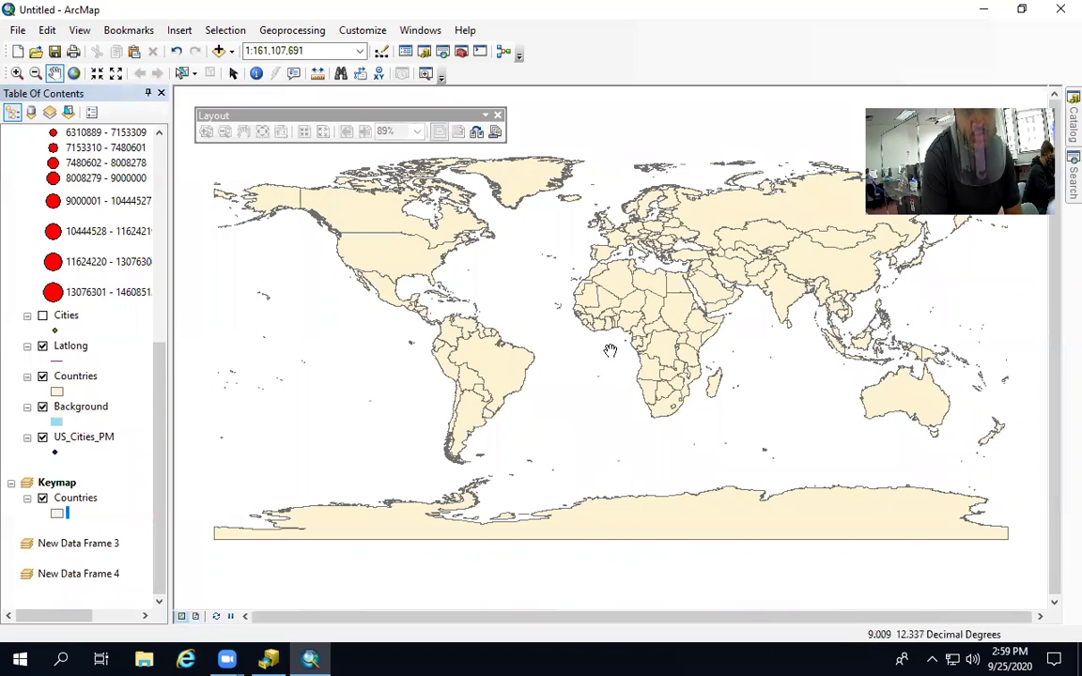
pyautogui.moveTo(635, 277); pyautogui.dragTo(454, 348)
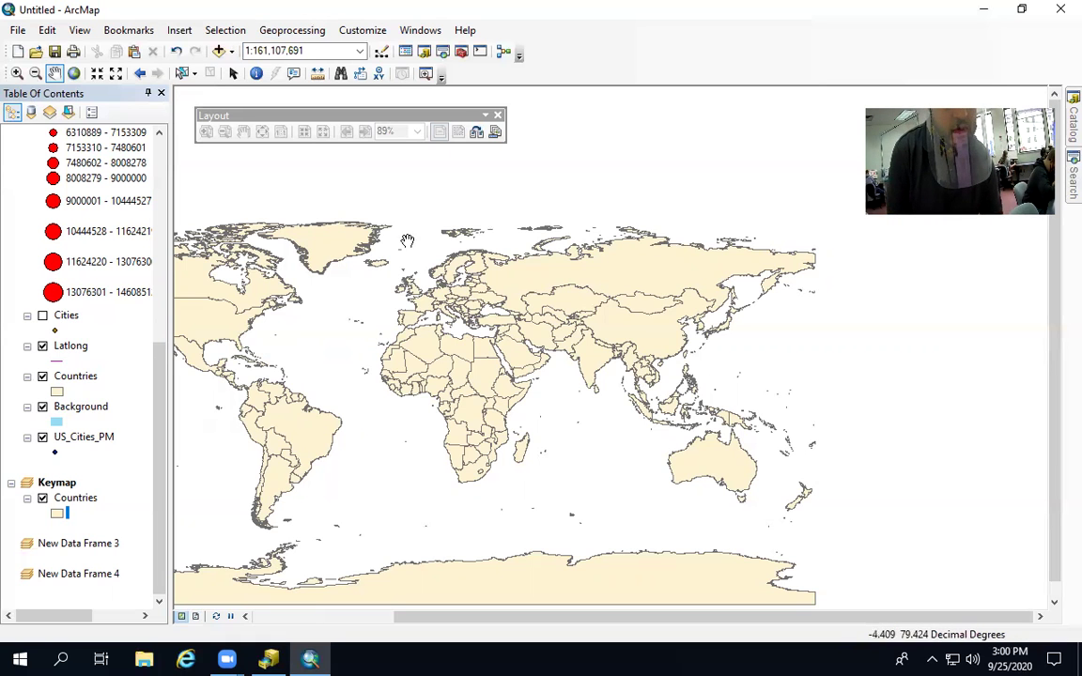
pyautogui.moveTo(376, 273); pyautogui.dragTo(524, 255)
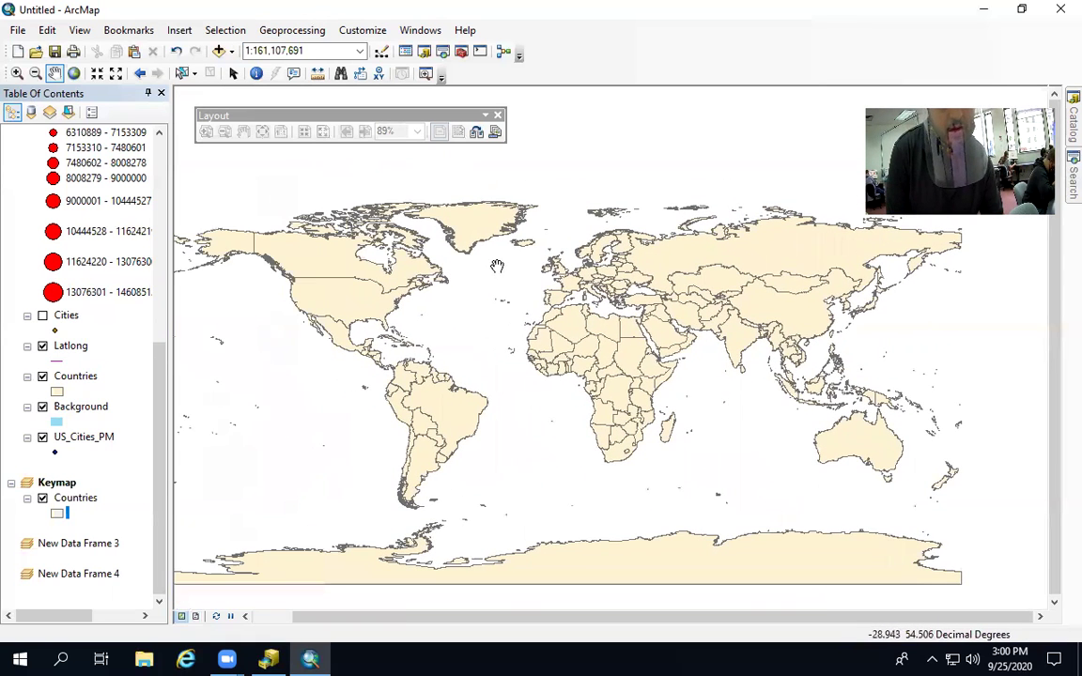
pyautogui.moveTo(525, 300); pyautogui.dragTo(483, 275)
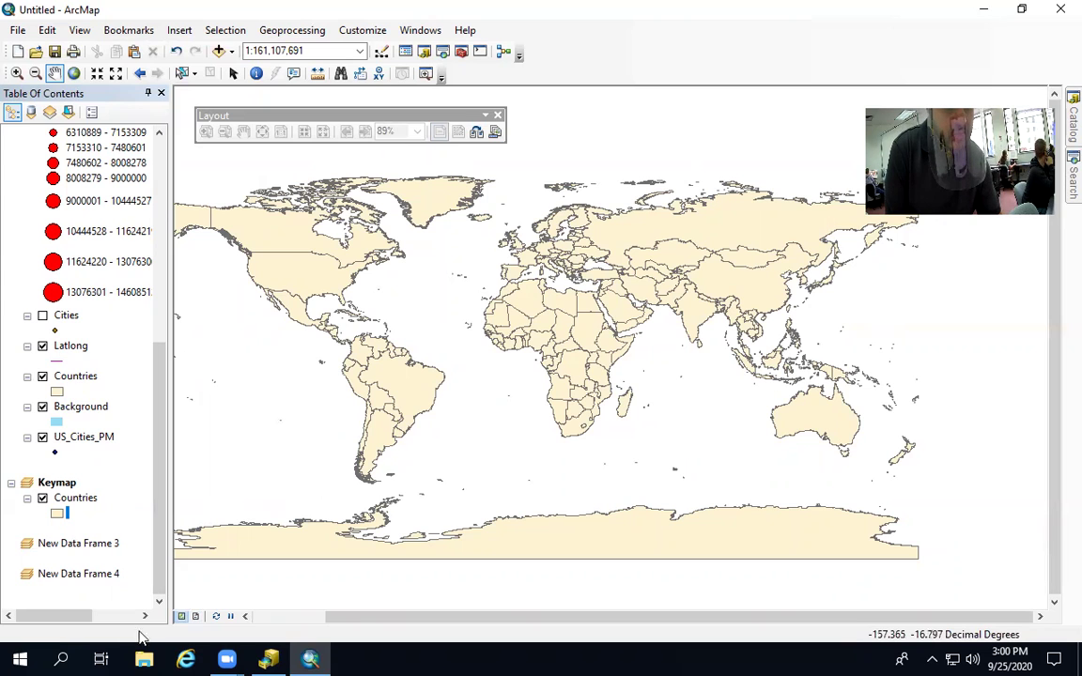
pyautogui.click(195, 617)
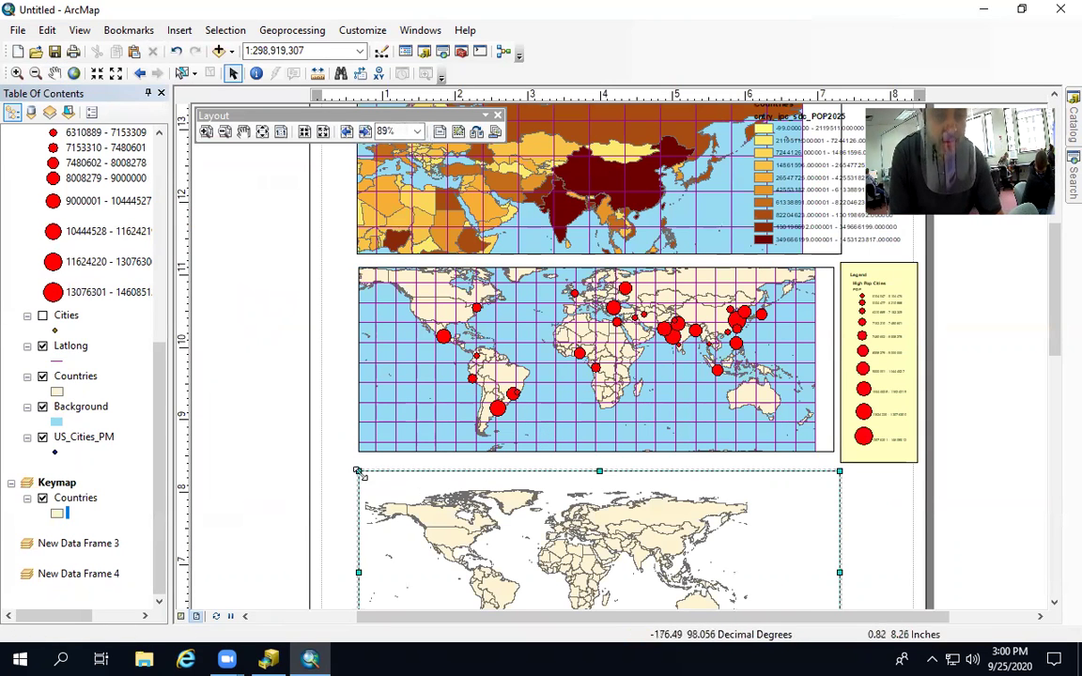
# Shrink the Keymap frame to about 2.5 by 1.2 inches beneath the High Pop Cities legend, resetting its map to full extent
pyautogui.moveTo(395, 489); pyautogui.dragTo(483, 519)
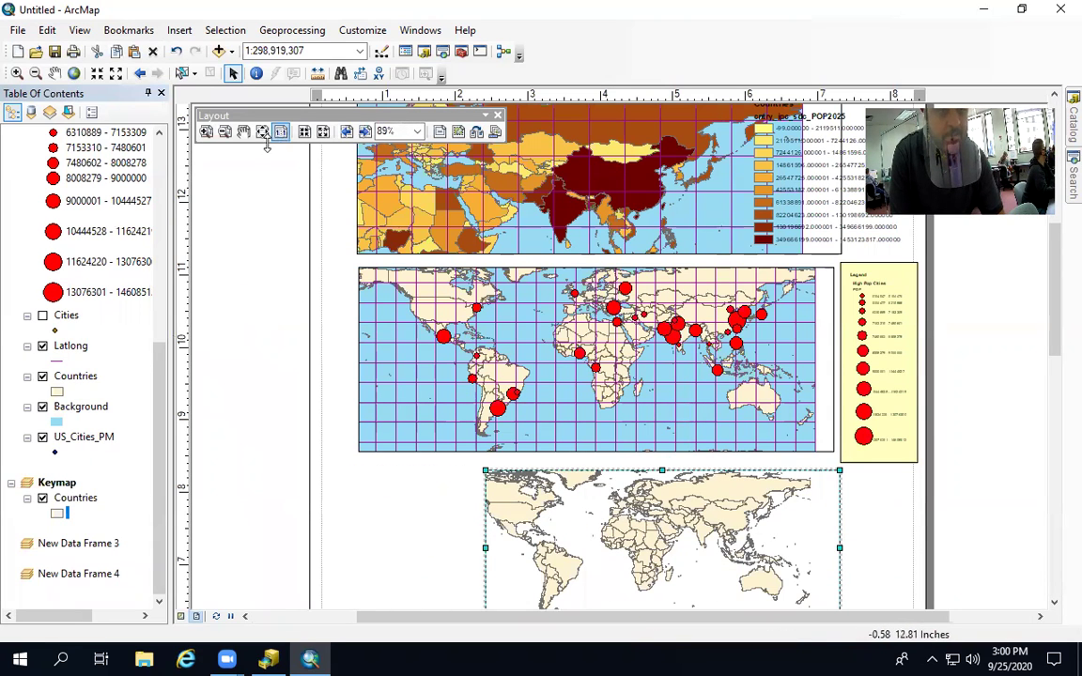
pyautogui.click(73, 72)
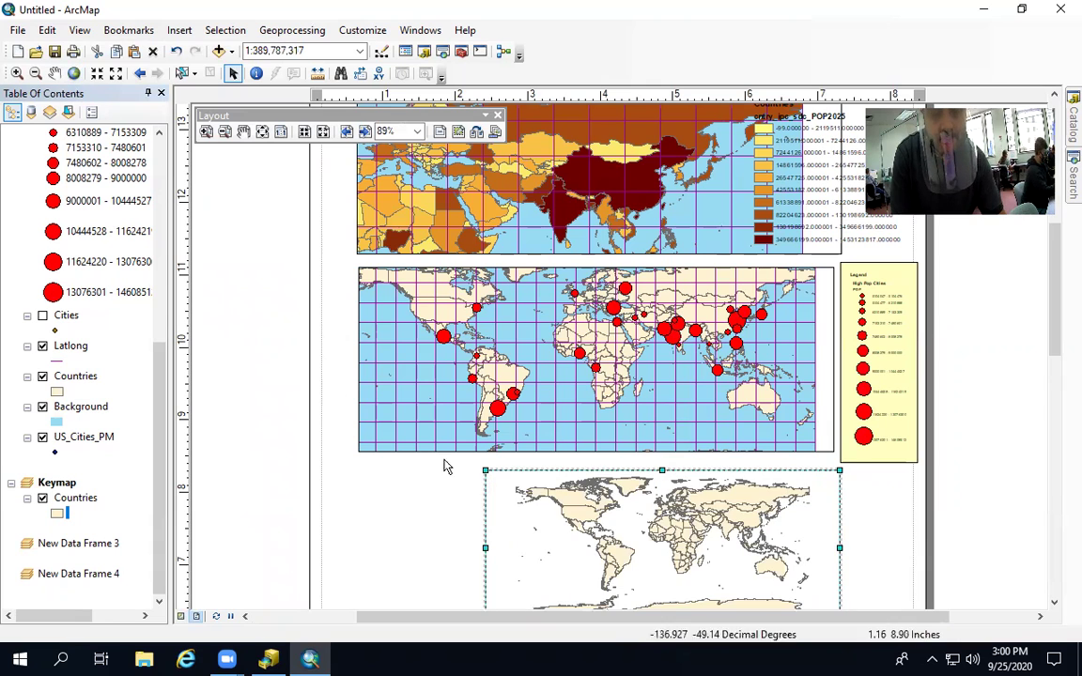
pyautogui.moveTo(485, 470); pyautogui.dragTo(773, 476)
pyautogui.scroll(-2, 533, 476)
pyautogui.scroll(2, 534, 476)
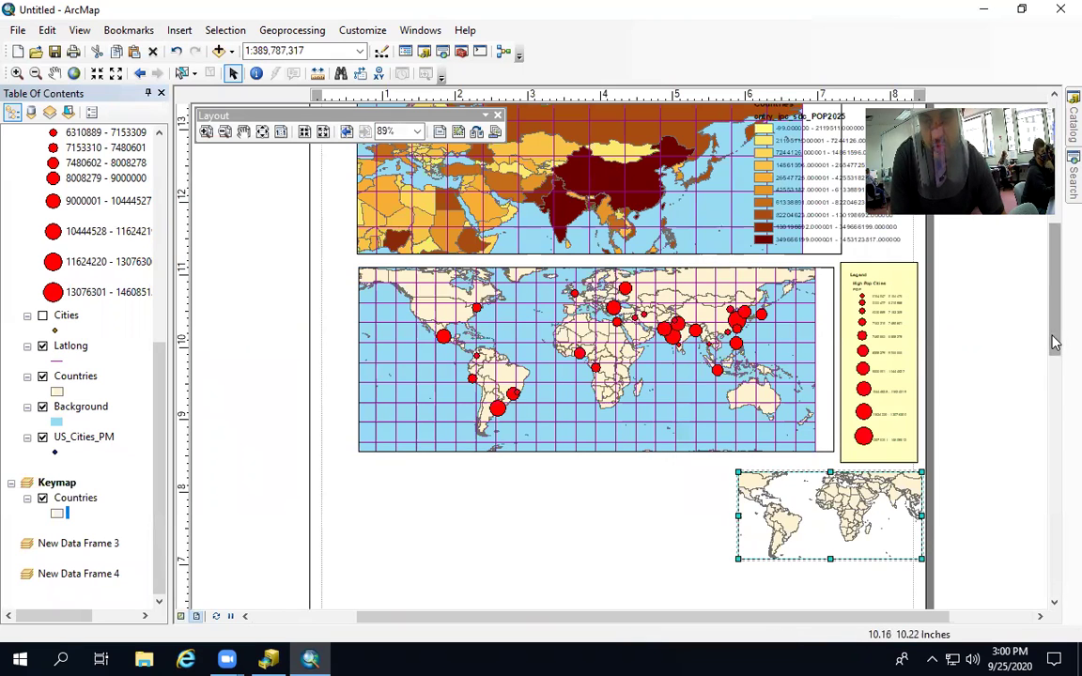
# Move New Data Frame 3 up on the page to just below the Keymap frame
pyautogui.moveTo(1053, 338); pyautogui.dragTo(1059, 431)
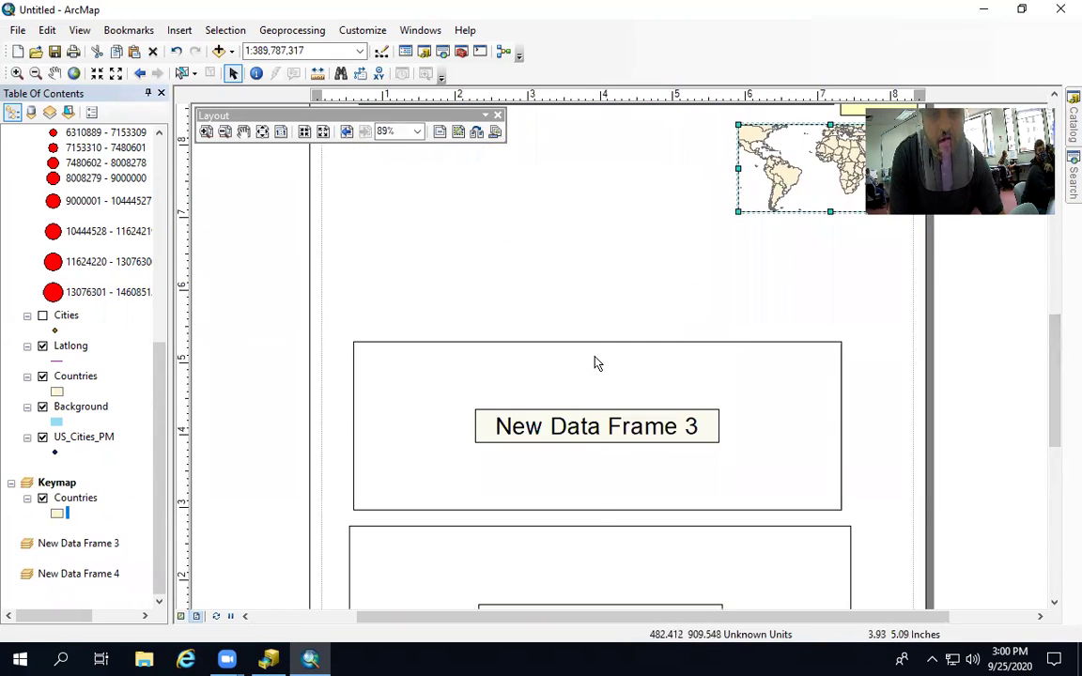
pyautogui.click(548, 364)
pyautogui.moveTo(547, 365); pyautogui.dragTo(544, 242)
# Move New Data Frame 4 down to the lower margin of the page
pyautogui.click(517, 534)
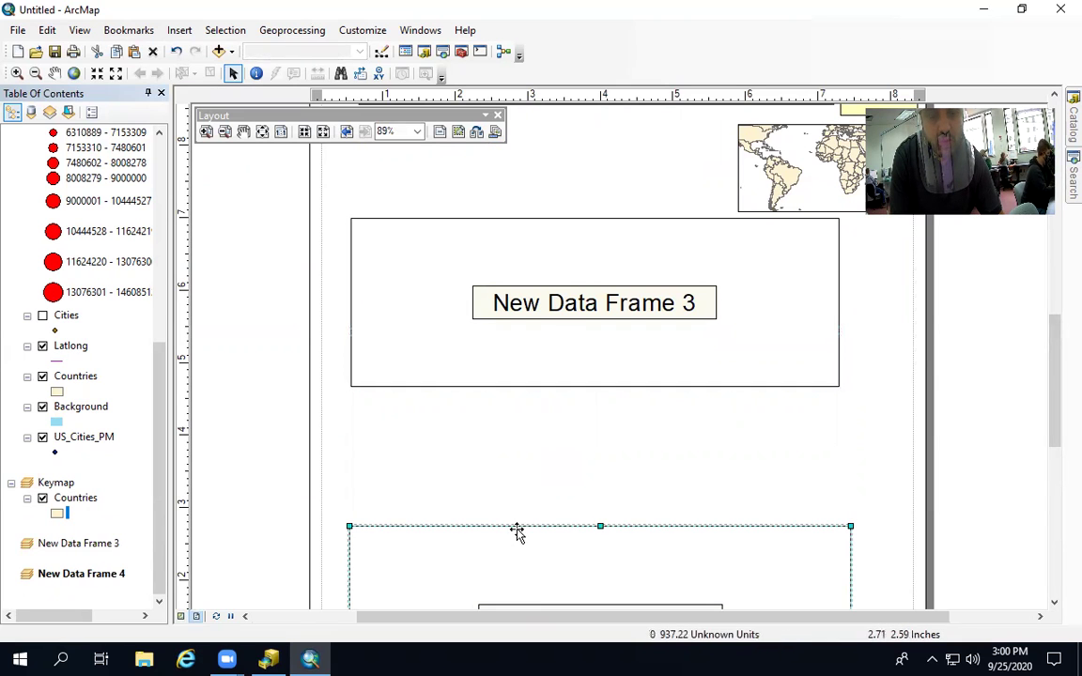
pyautogui.moveTo(485, 443); pyautogui.dragTo(485, 413)
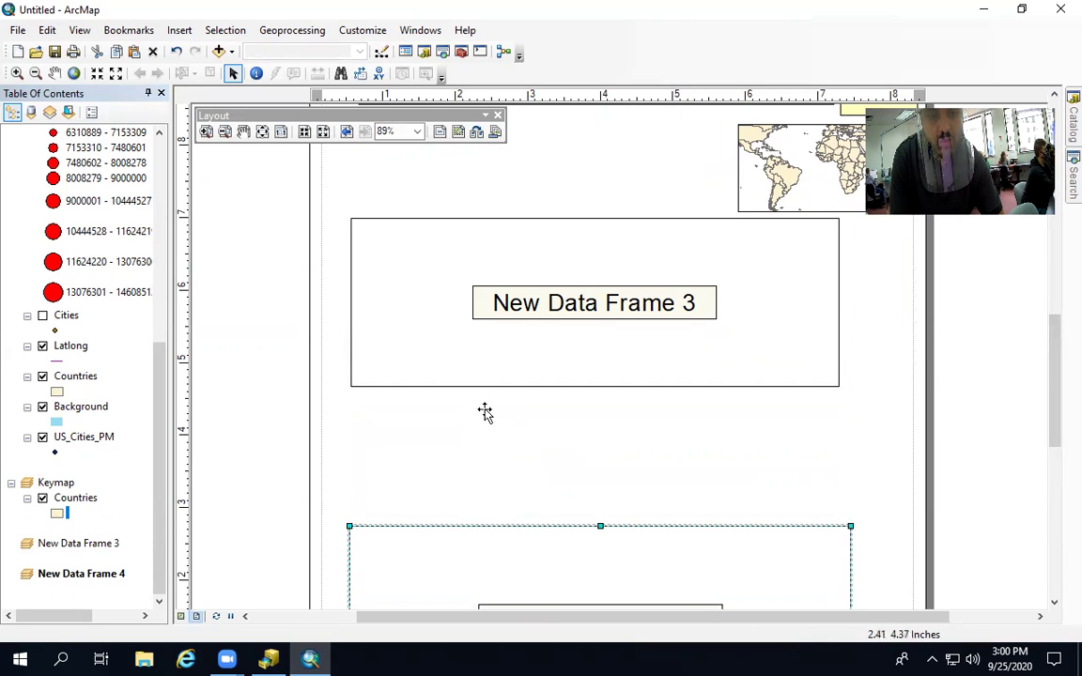
pyautogui.scroll(-2, 558, 435)
pyautogui.scroll(4, 558, 435)
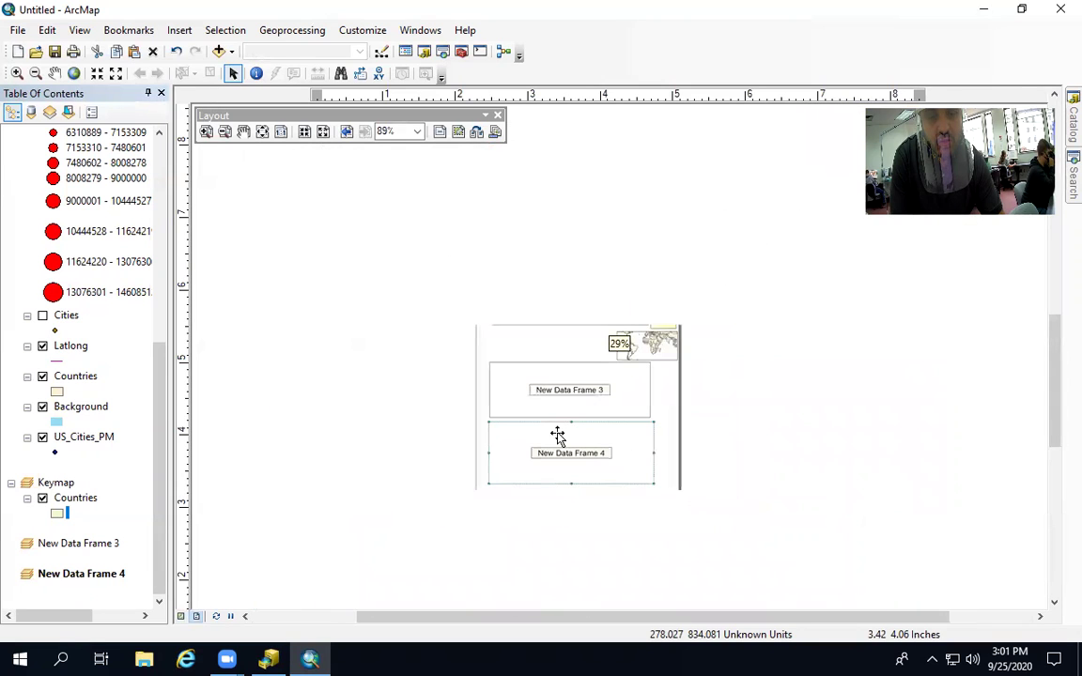
pyautogui.moveTo(601, 457); pyautogui.dragTo(616, 498)
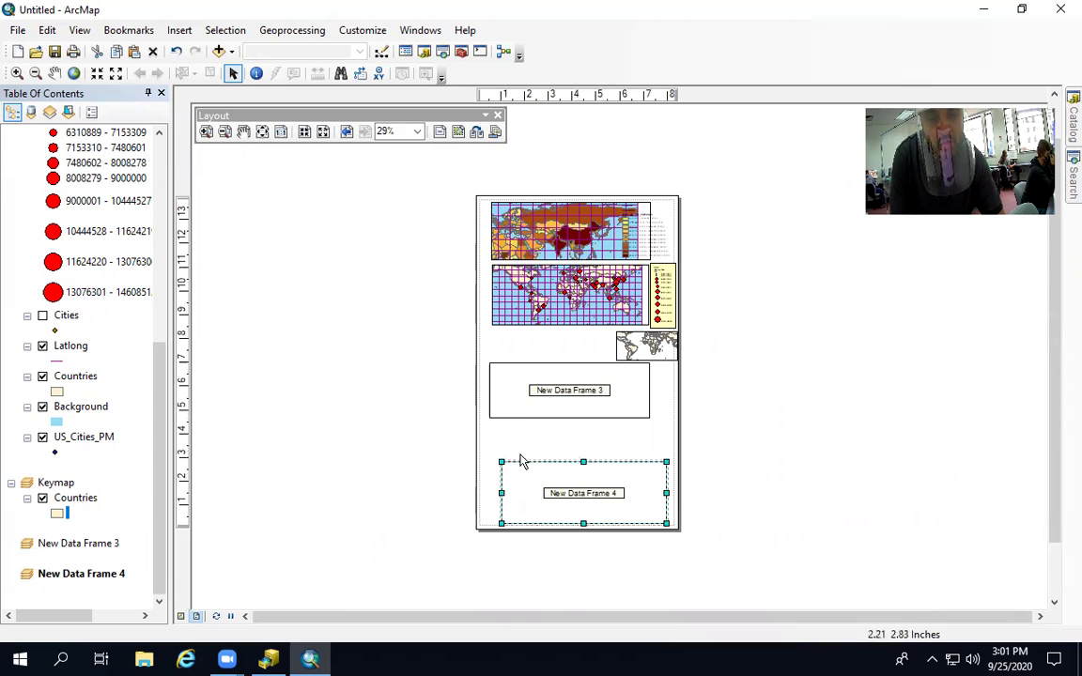
# Enlarge New Data Frame 3 to about 6.9 by 2.8 inches and position it between the Keymap frame and New Data Frame 4
pyautogui.click(508, 380)
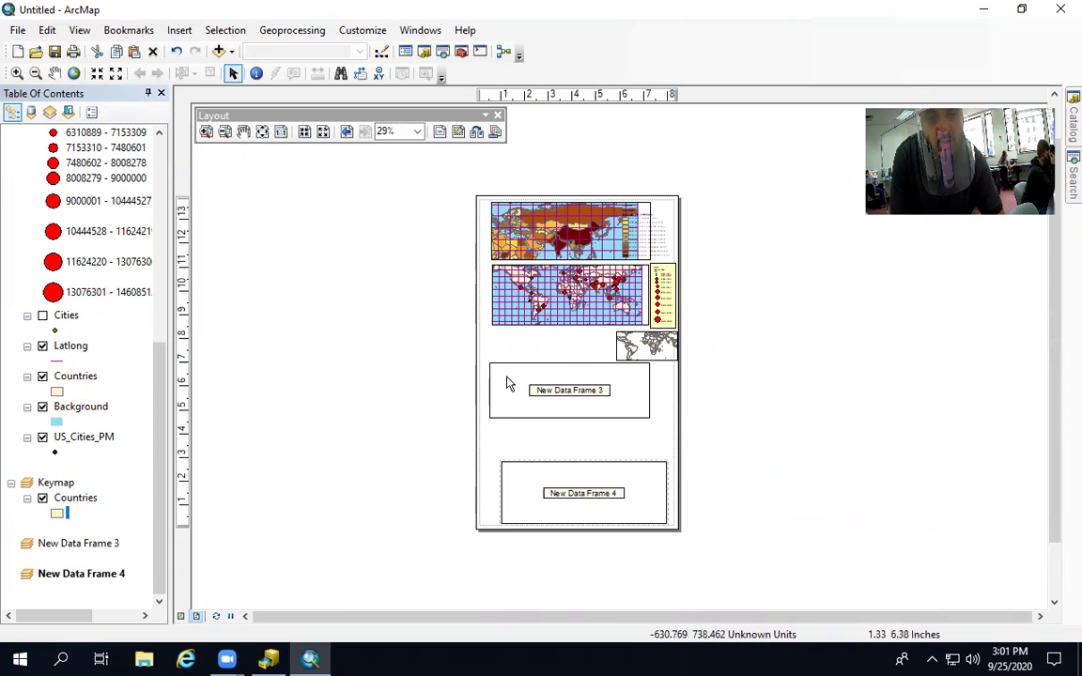
pyautogui.moveTo(508, 375); pyautogui.dragTo(523, 416)
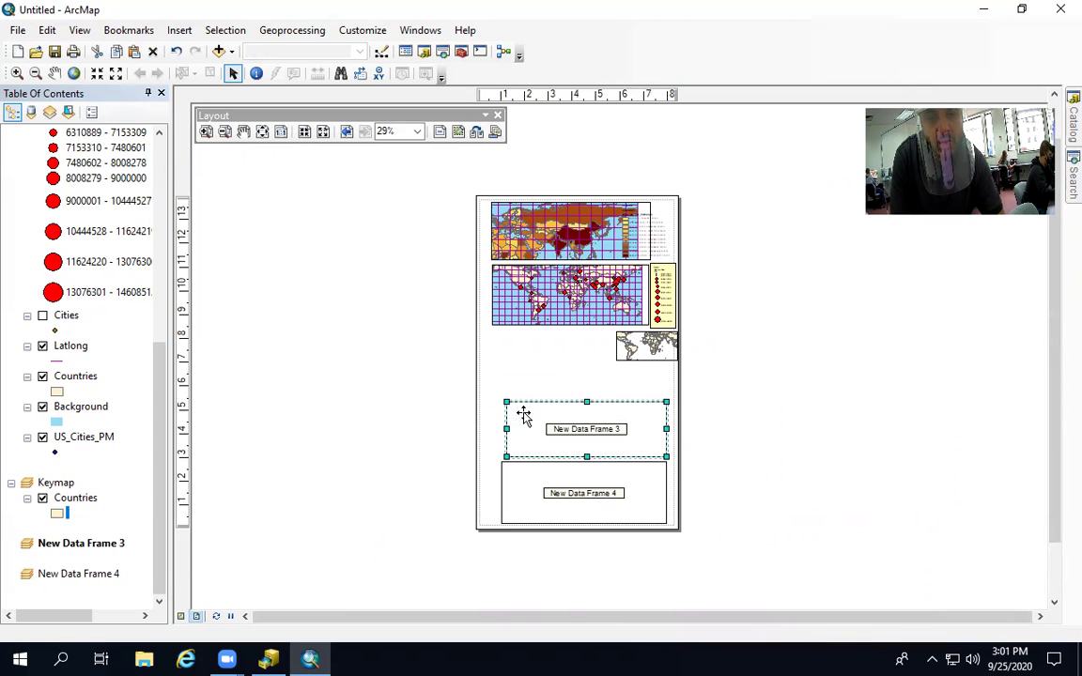
pyautogui.click(564, 302)
pyautogui.click(517, 364)
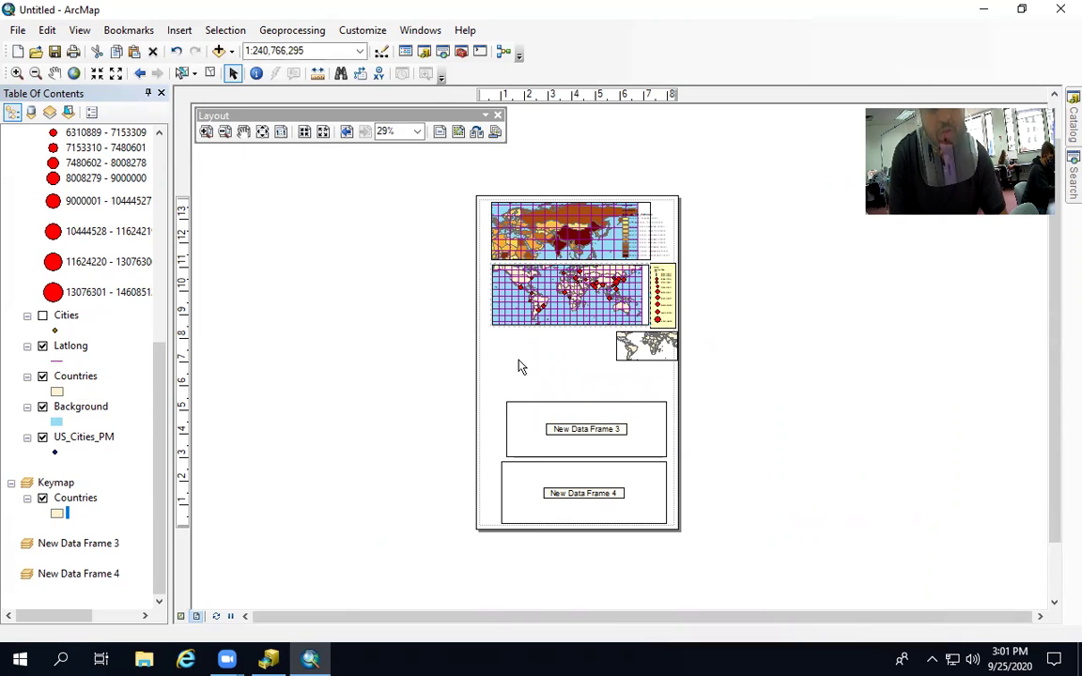
pyautogui.click(510, 413)
pyautogui.moveTo(506, 401)
pyautogui.mouseDown()
pyautogui.moveTo(500, 393)
pyautogui.moveTo(518, 402)
pyautogui.mouseUp()
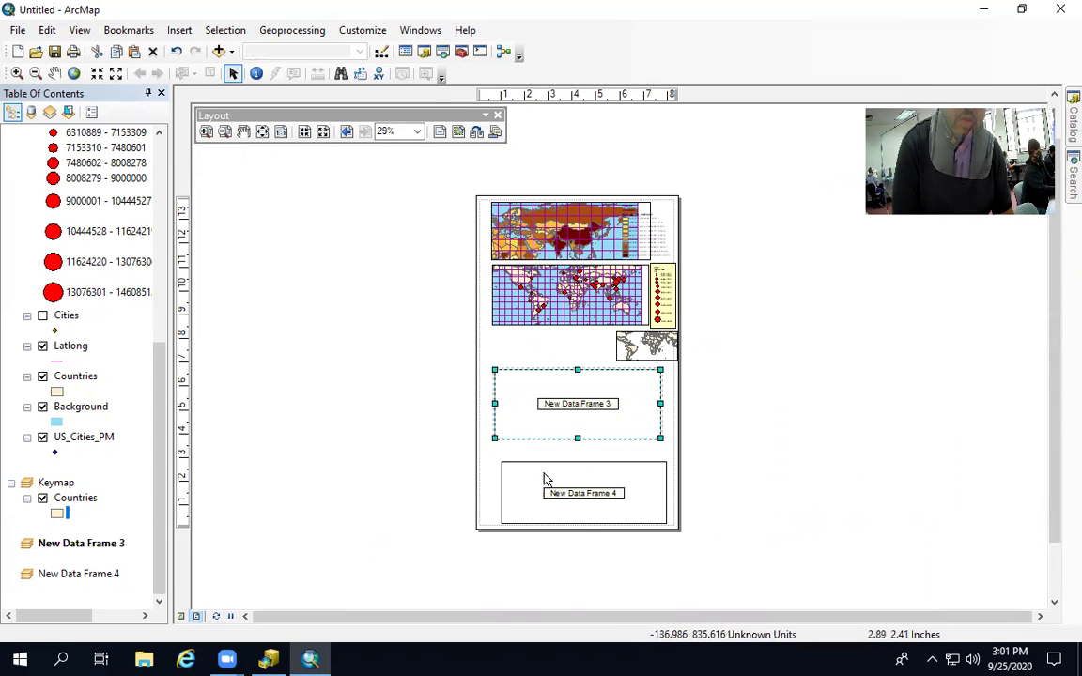
# Enlarge New Data Frame 4 to about 7.1 by 3.2 inches and position it directly beneath New Data Frame 3
pyautogui.click(501, 475)
pyautogui.moveTo(502, 462)
pyautogui.mouseDown()
pyautogui.moveTo(494, 446)
pyautogui.moveTo(513, 462)
pyautogui.mouseUp()
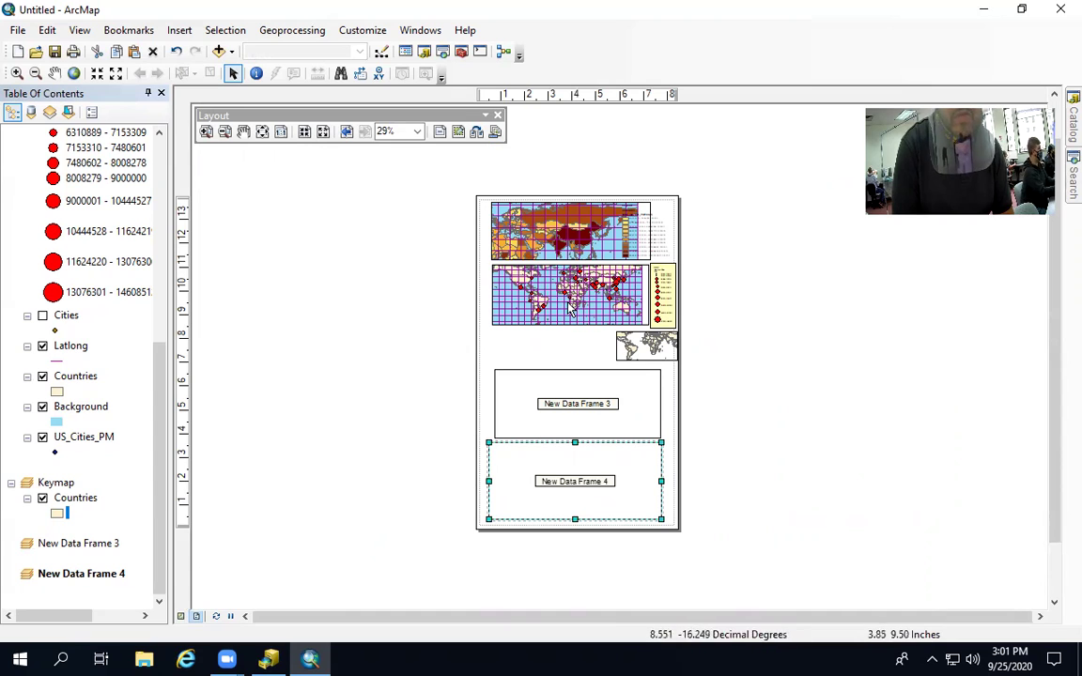
pyautogui.click(553, 350)
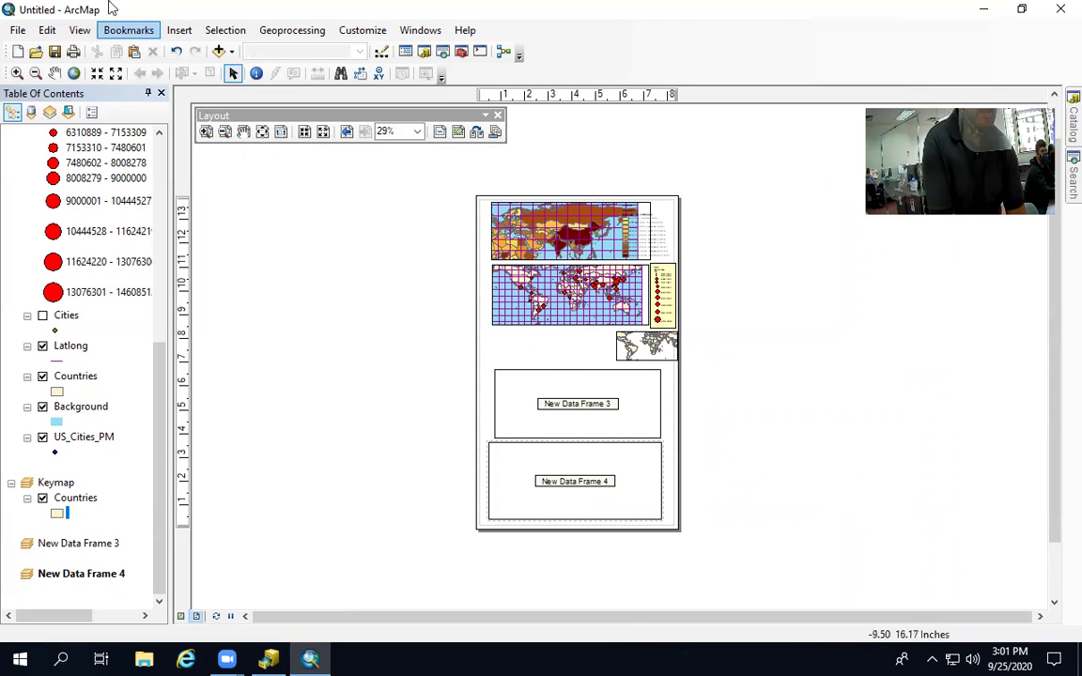
# Examine the attribute fields of the Countries layer above Background, from the country names through the population and health fields to pm10 and shape area
pyautogui.click(68, 379)
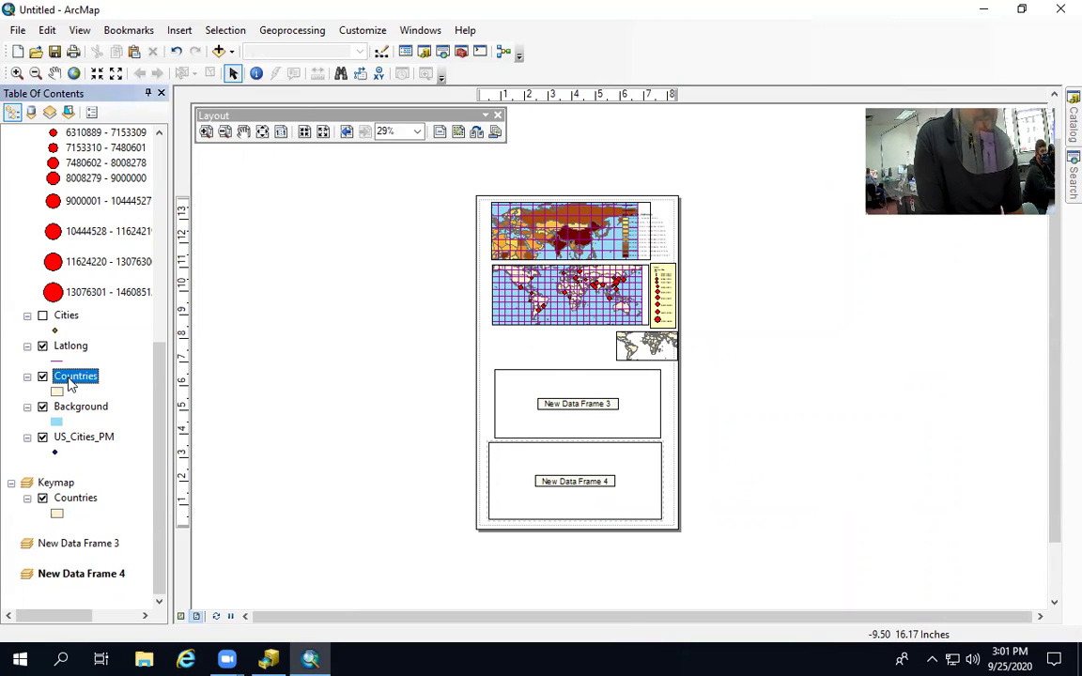
pyautogui.rightClick(68, 380)
pyautogui.click(141, 64)
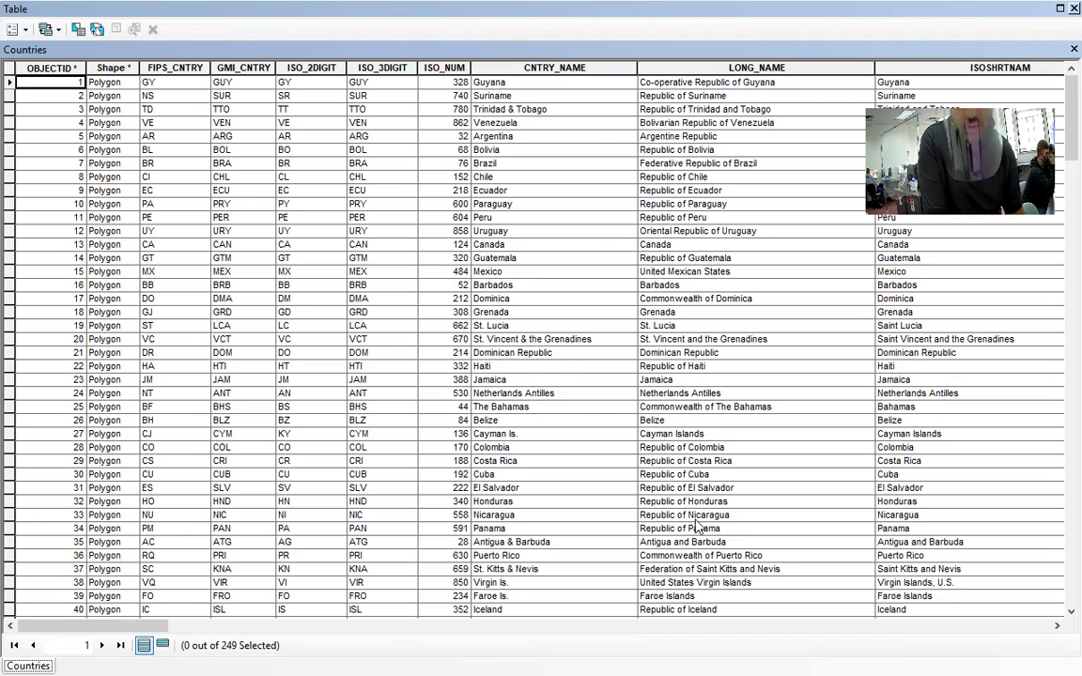
pyautogui.click(1057, 629)
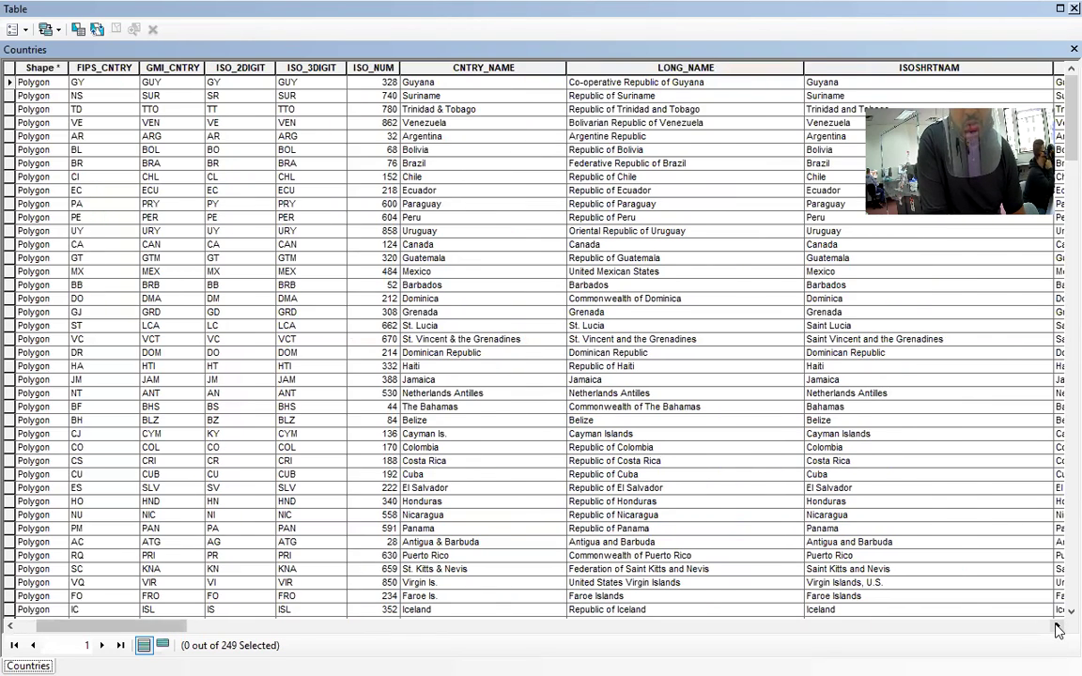
pyautogui.click(1056, 629)
pyautogui.click(1057, 629)
pyautogui.click(1057, 630)
pyautogui.click(1057, 629)
pyautogui.click(1057, 629)
pyautogui.click(1057, 629)
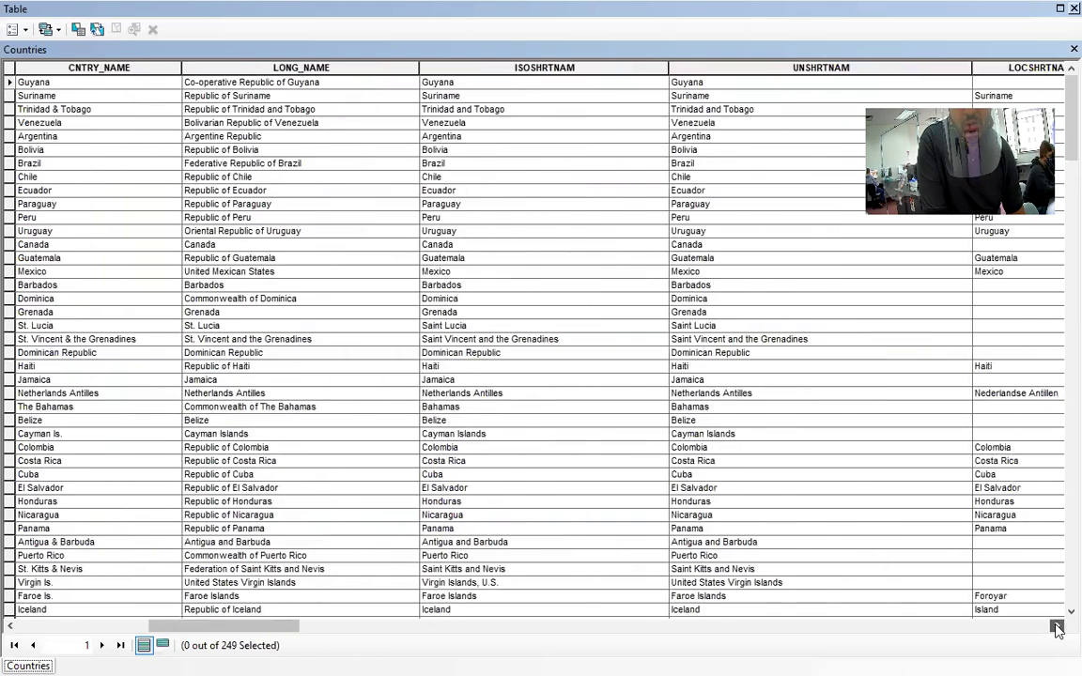
pyautogui.click(1057, 629)
pyautogui.click(1057, 629)
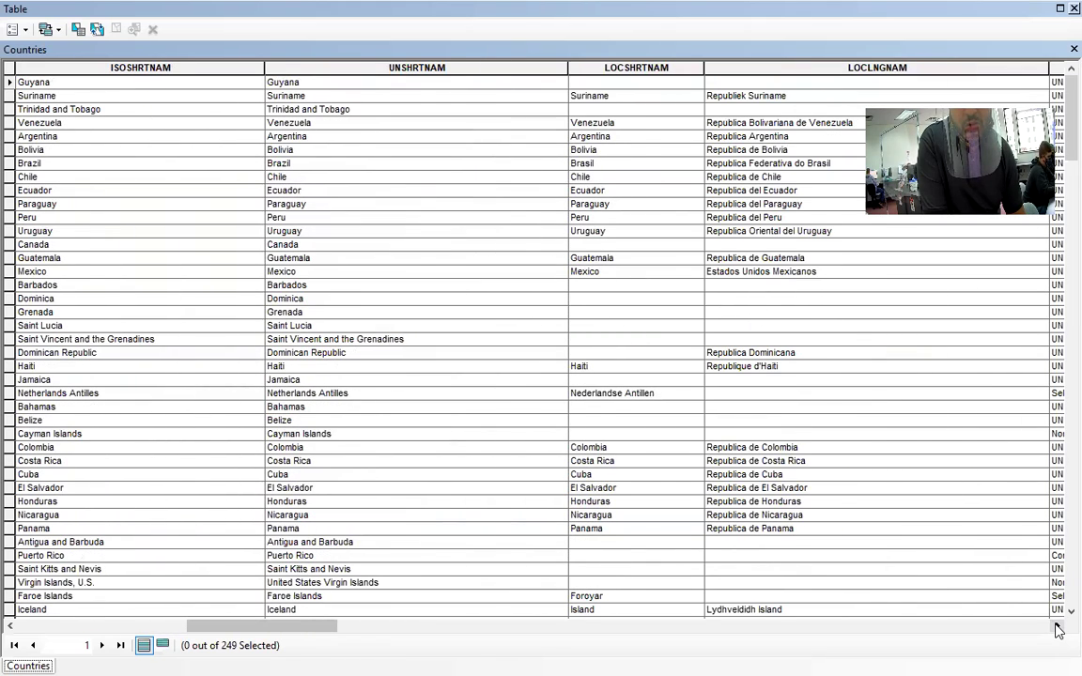
pyautogui.click(1057, 630)
pyautogui.click(1057, 629)
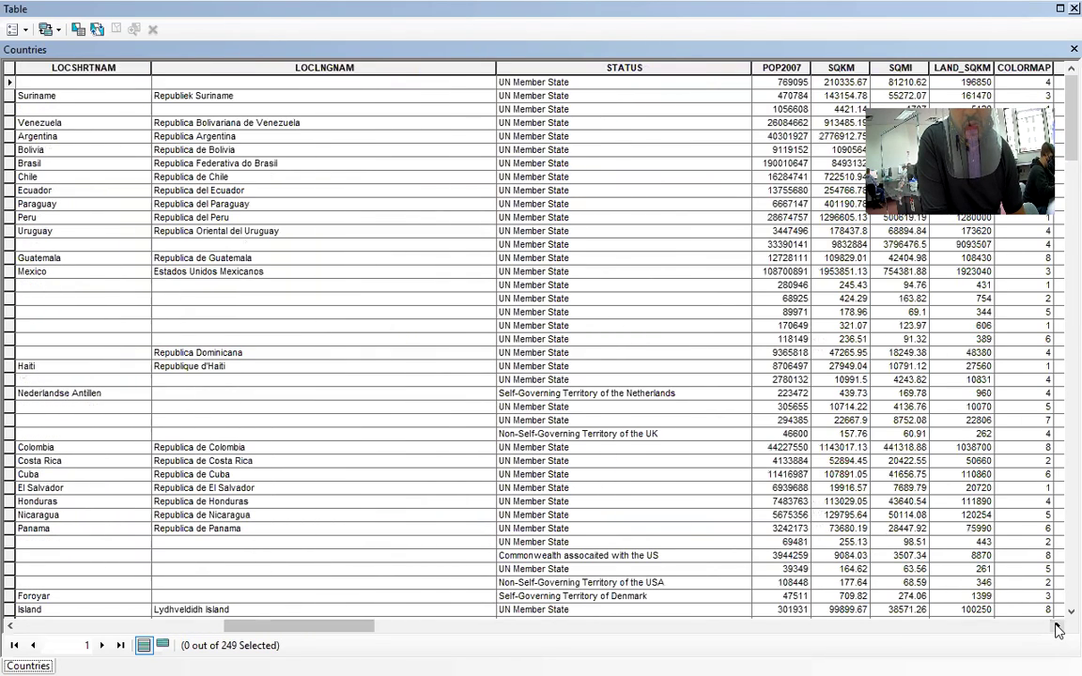
pyautogui.click(1057, 629)
pyautogui.click(1057, 630)
pyautogui.click(1057, 630)
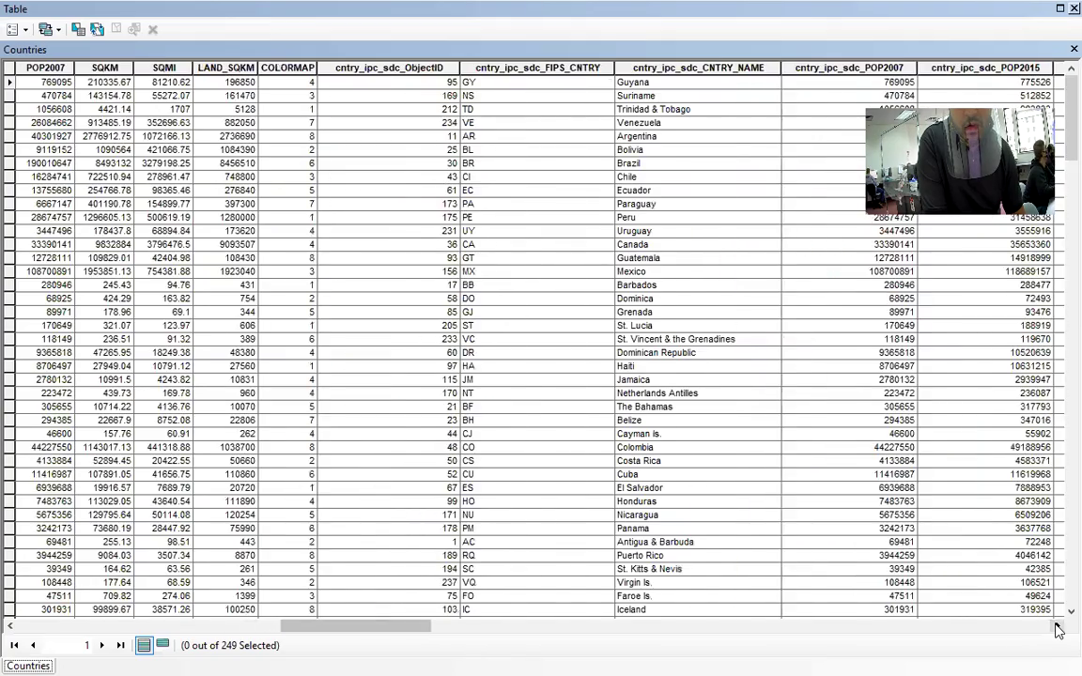
pyautogui.click(1057, 630)
pyautogui.click(1057, 629)
pyautogui.click(1057, 630)
pyautogui.click(1057, 629)
pyautogui.click(1057, 629)
pyautogui.click(1057, 629)
pyautogui.click(1057, 630)
pyautogui.click(1057, 629)
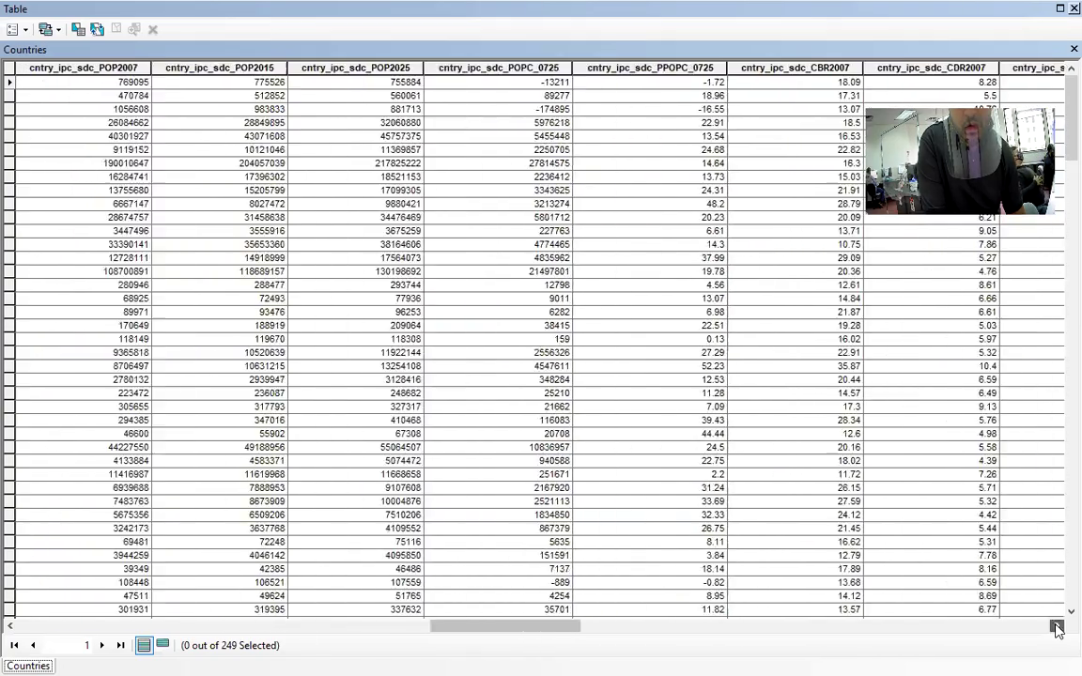
pyautogui.click(1057, 629)
pyautogui.click(1057, 629)
pyautogui.click(1057, 629)
pyautogui.click(1057, 630)
pyautogui.click(1057, 630)
pyautogui.click(1057, 629)
pyautogui.click(1057, 630)
pyautogui.click(1057, 629)
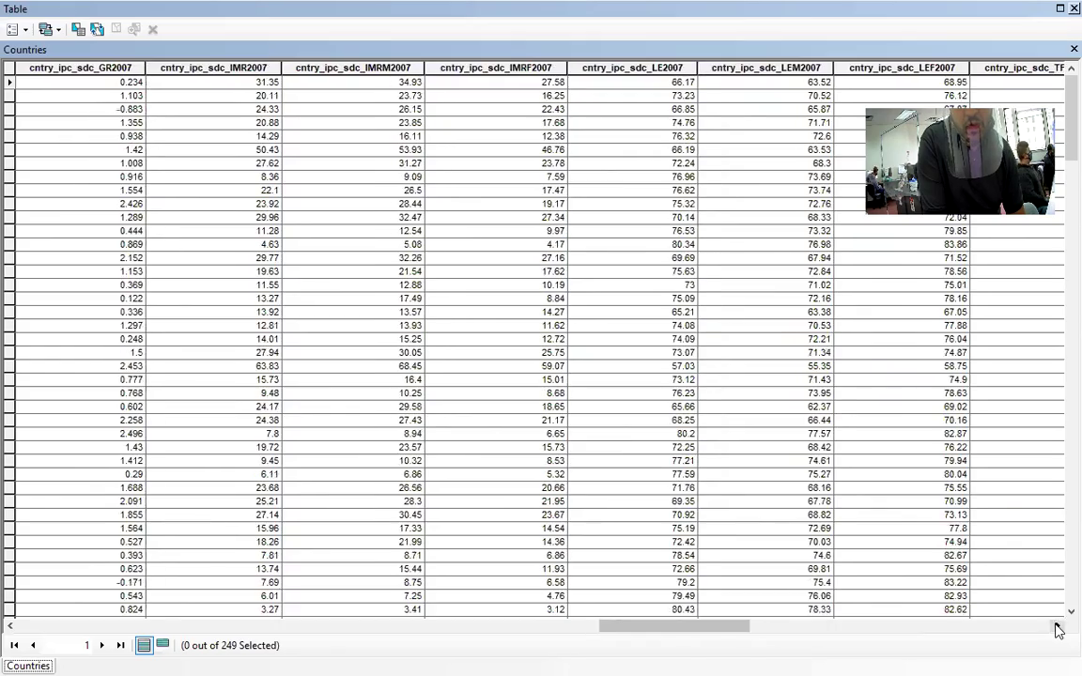
pyautogui.click(1057, 629)
pyautogui.click(1057, 629)
pyautogui.click(1057, 630)
pyautogui.click(1056, 630)
pyautogui.click(1057, 629)
pyautogui.click(1057, 629)
pyautogui.click(1056, 629)
pyautogui.click(1057, 629)
pyautogui.click(1057, 629)
pyautogui.click(1057, 629)
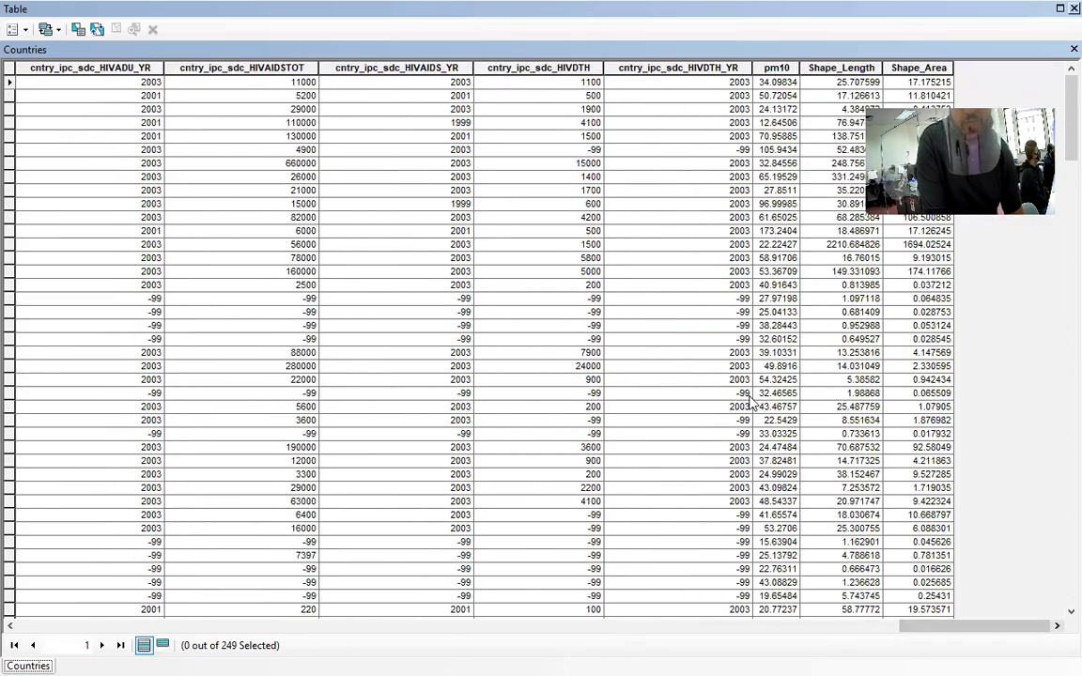
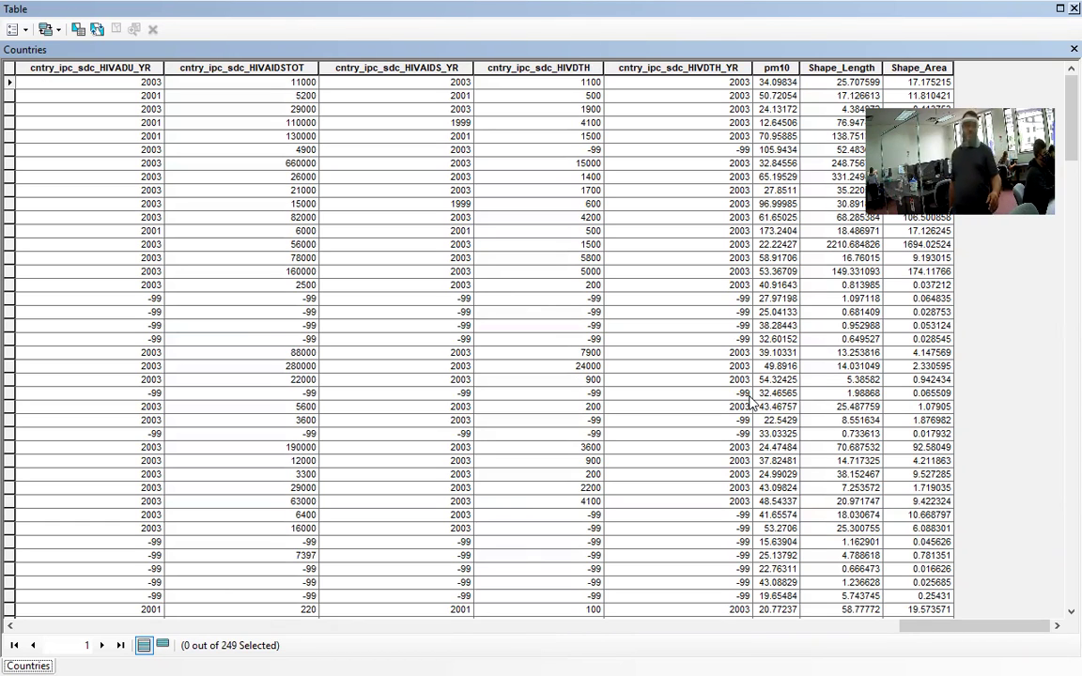
pyautogui.click(1074, 48)
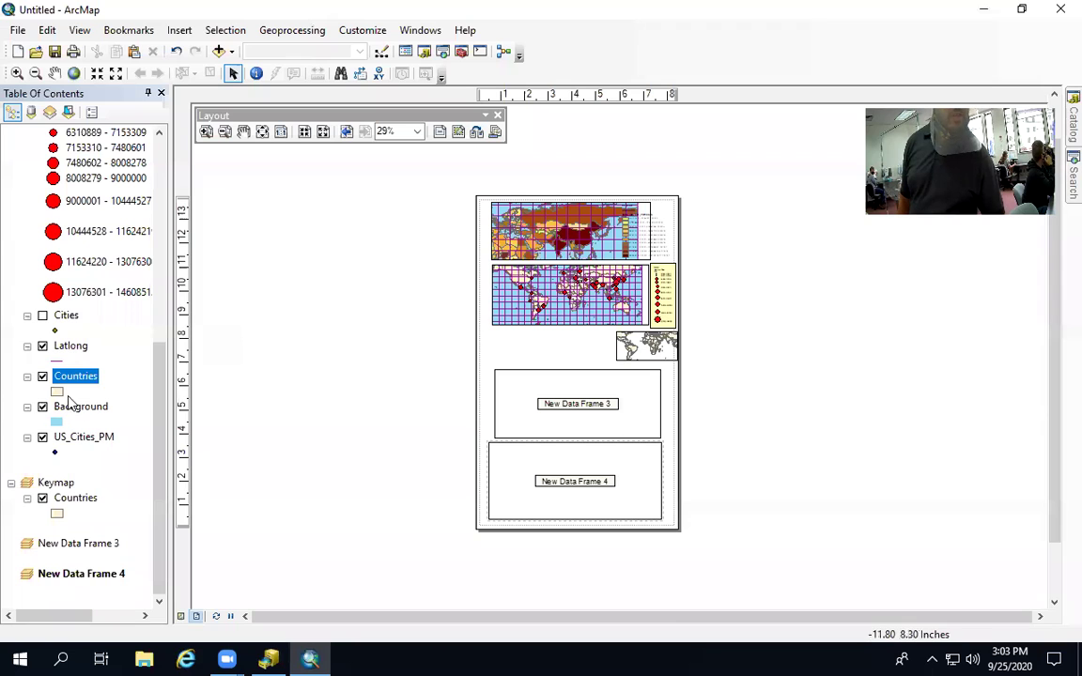
# Activate the Keymap data frame and show its Countries layer in data view
pyautogui.click(181, 617)
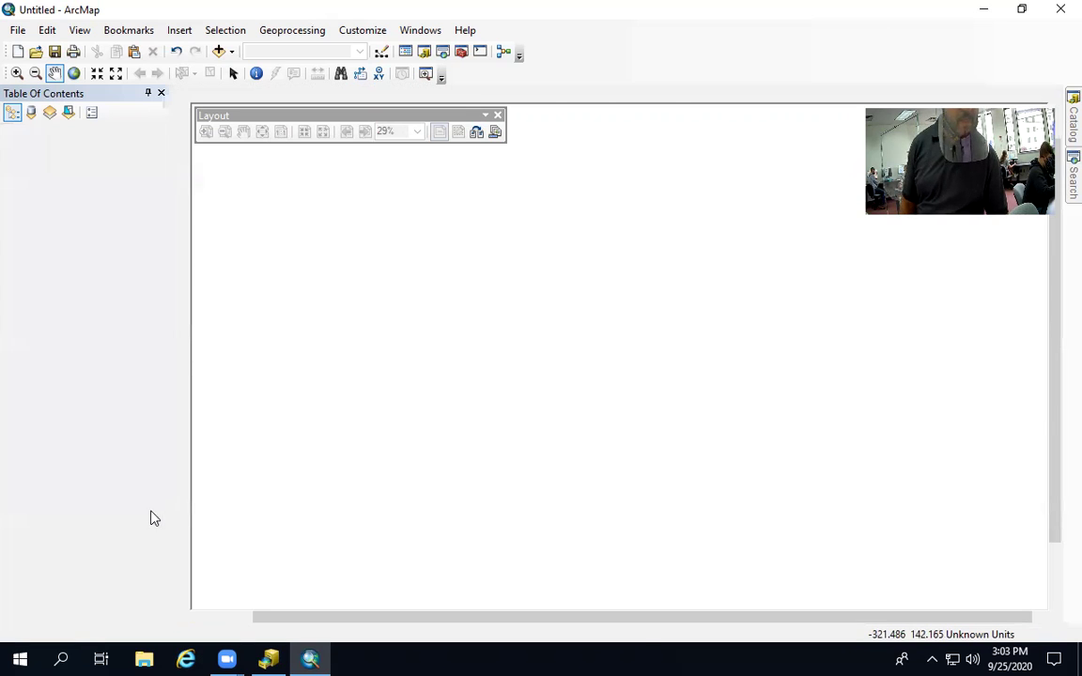
pyautogui.click(625, 362)
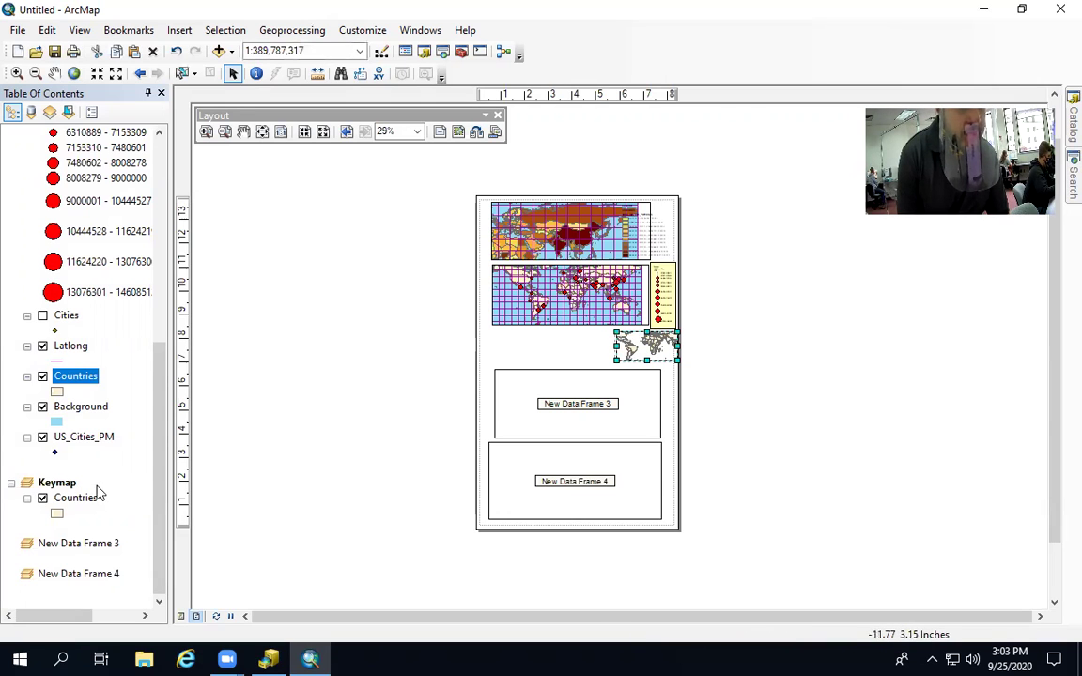
pyautogui.click(67, 499)
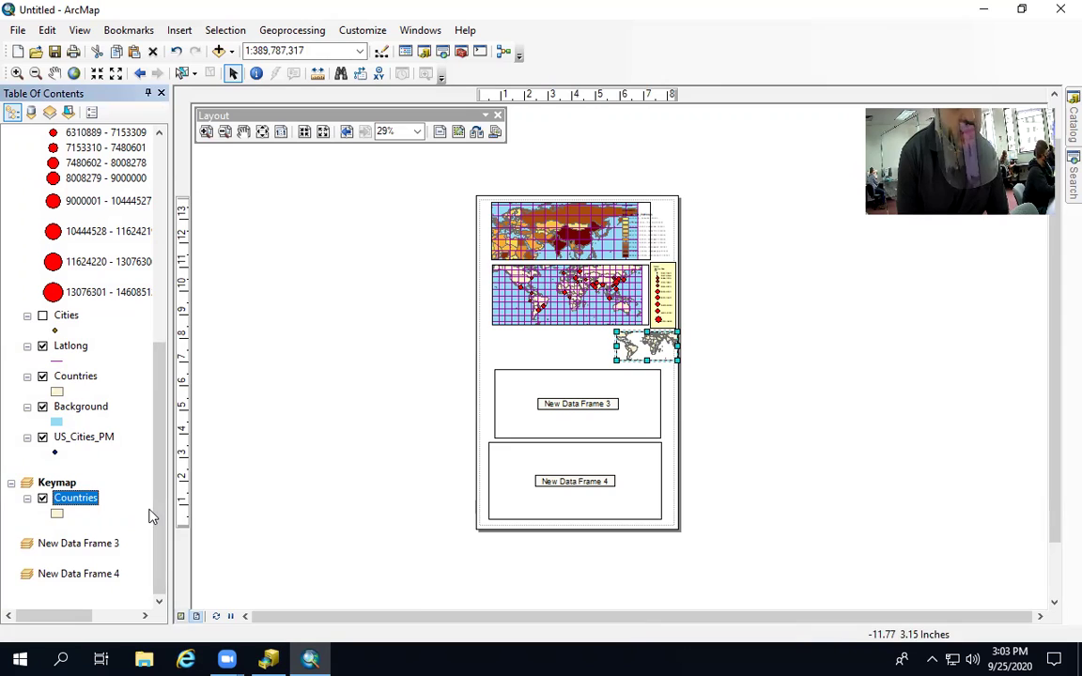
pyautogui.click(182, 617)
# Select the Eurasian countries with a rectangle spanning from northern Scandinavia and Egypt to Japan
pyautogui.moveTo(674, 280); pyautogui.dragTo(312, 422)
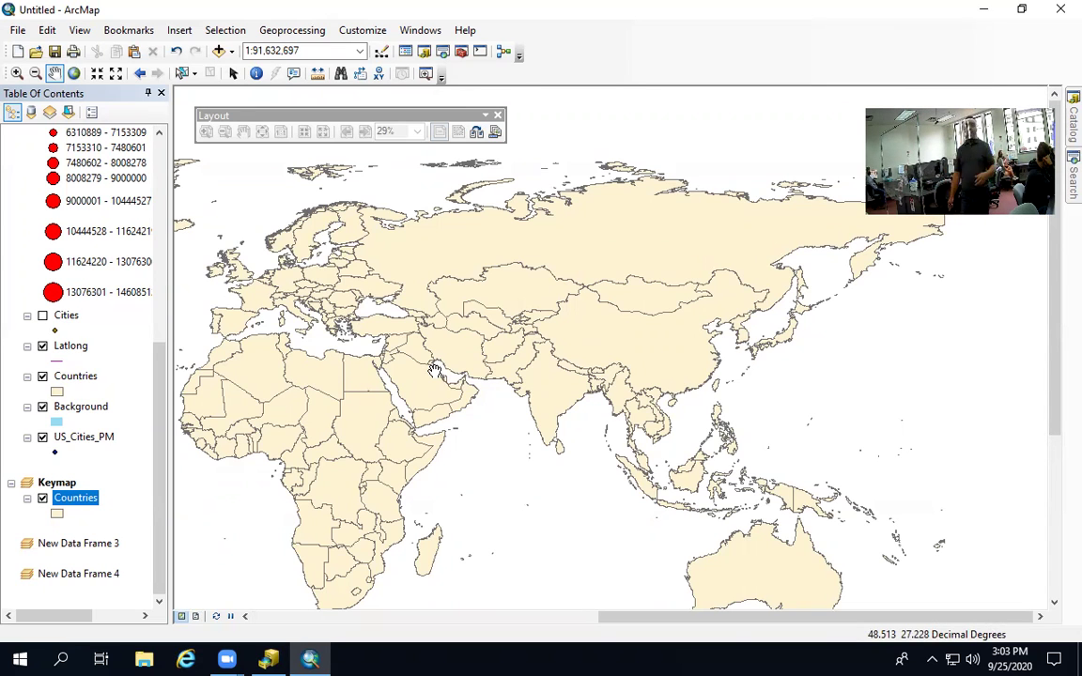
pyautogui.click(192, 73)
pyautogui.click(201, 94)
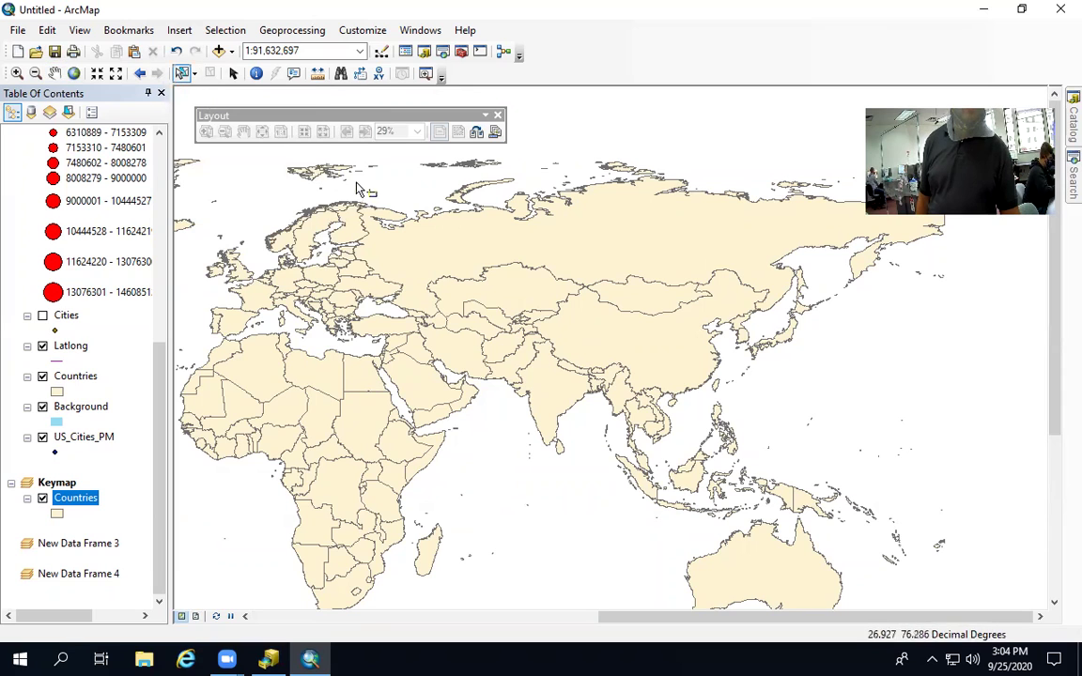
pyautogui.moveTo(365, 182)
pyautogui.mouseDown()
pyautogui.moveTo(367, 233)
pyautogui.moveTo(469, 374)
pyautogui.moveTo(885, 430)
pyautogui.moveTo(932, 522)
pyautogui.moveTo(844, 523)
pyautogui.moveTo(861, 523)
pyautogui.moveTo(873, 497)
pyautogui.mouseUp()
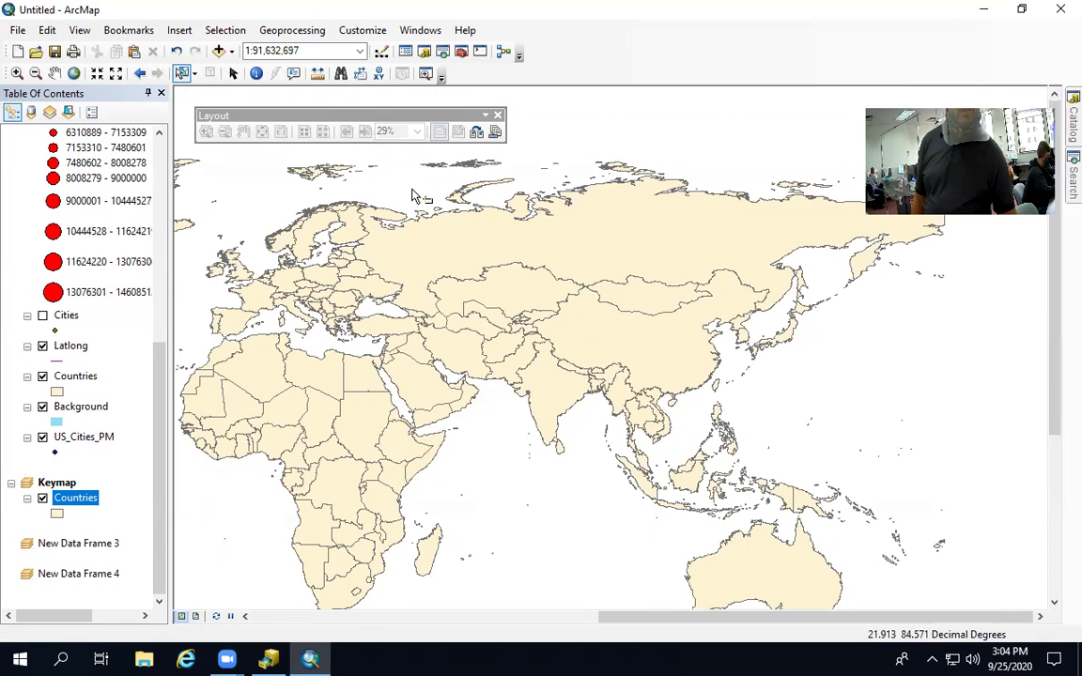
pyautogui.moveTo(353, 174); pyautogui.dragTo(798, 357)
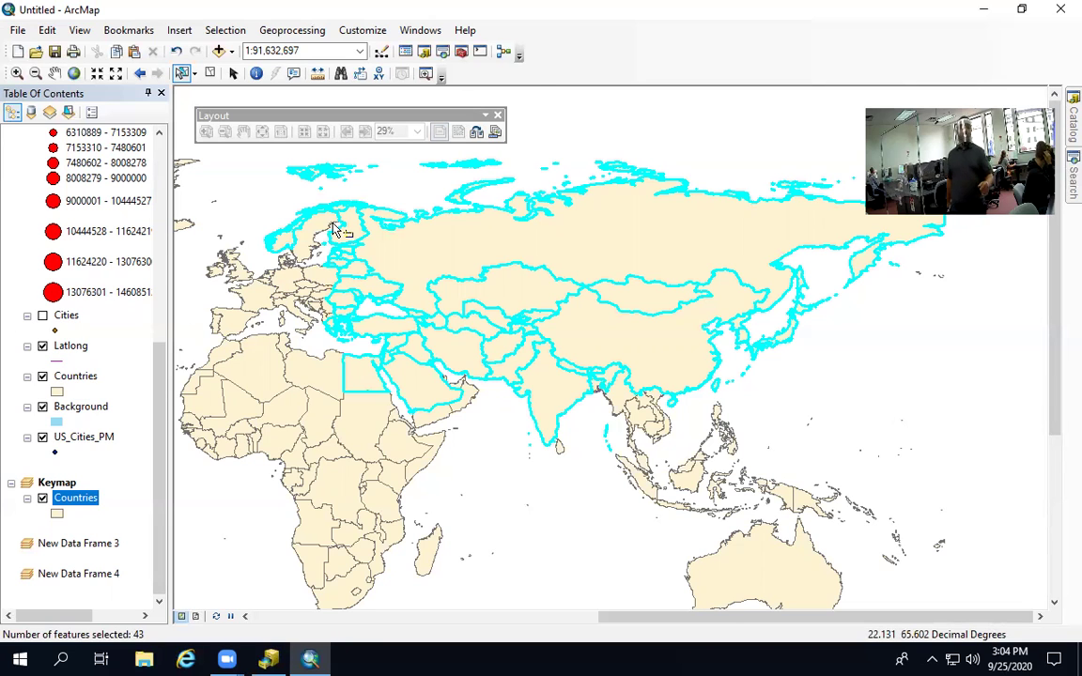
# Set the interactive selection method to Add to Current Selection and add mainland Southeast Asian countries, Indonesia and the Philippines
pyautogui.click(214, 30)
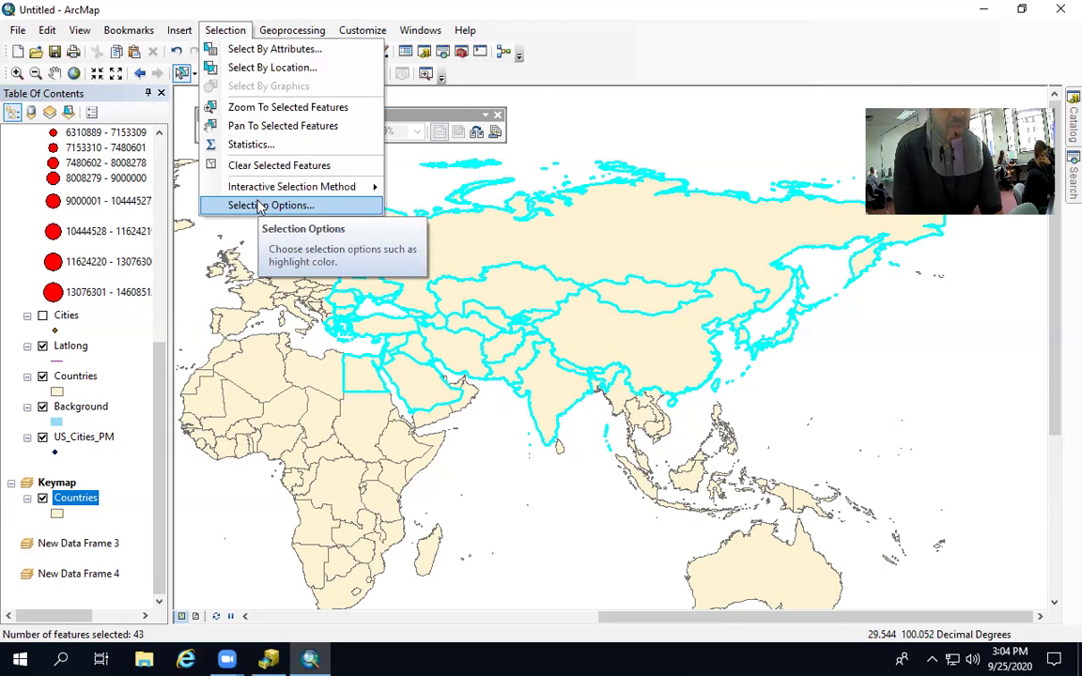
pyautogui.moveTo(258, 198)
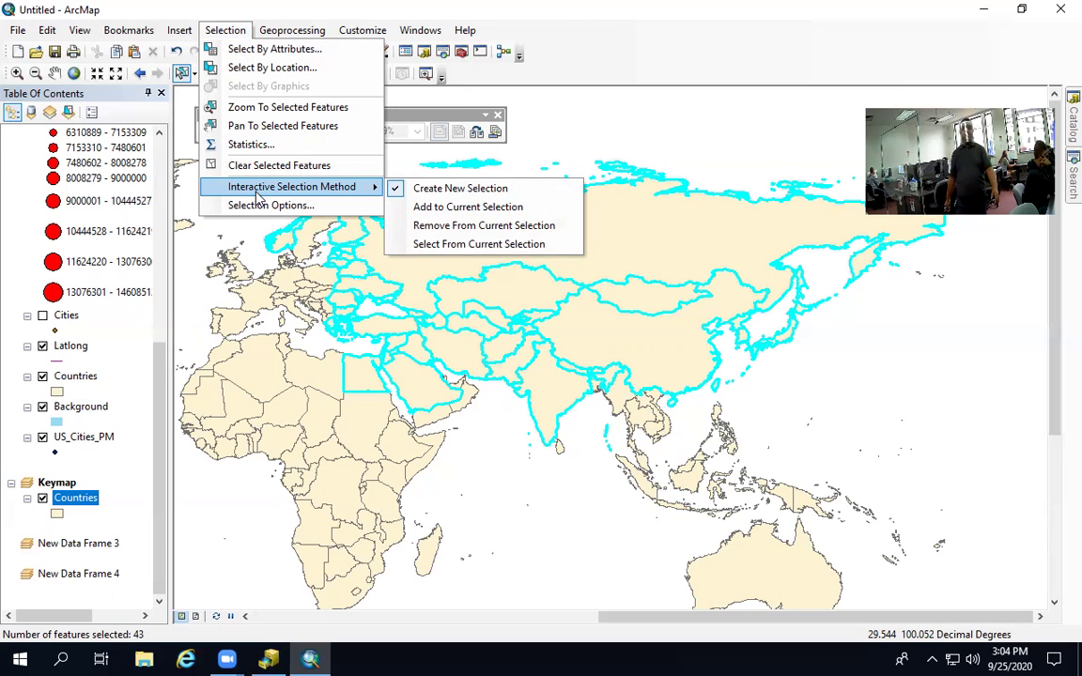
pyautogui.click(421, 207)
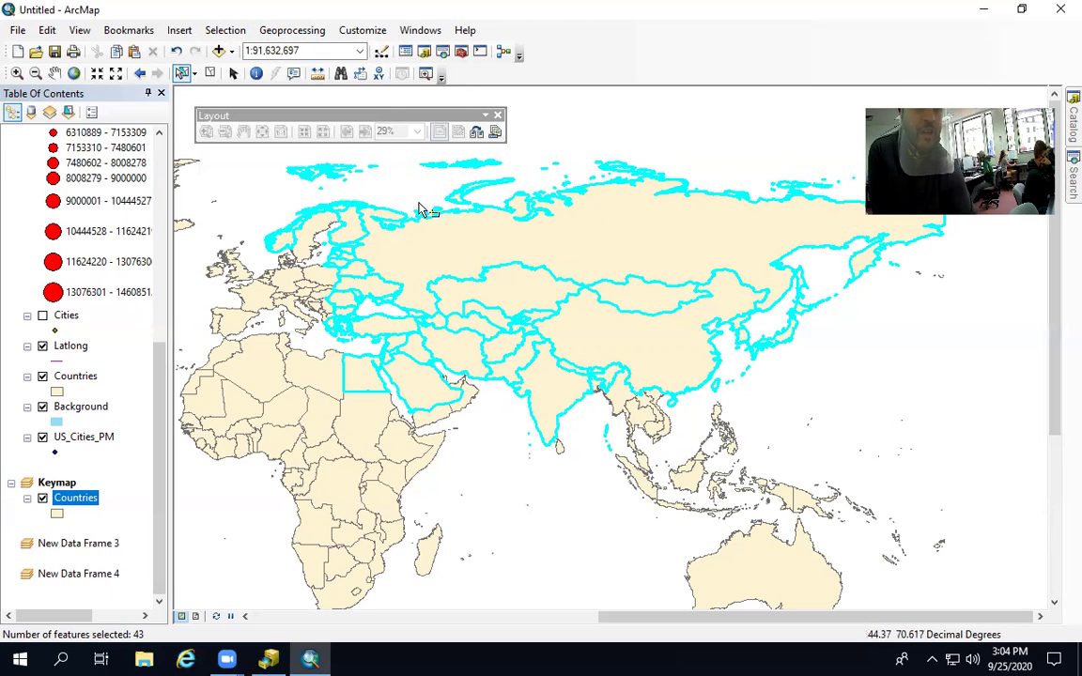
pyautogui.click(618, 403)
pyautogui.click(639, 419)
pyautogui.click(656, 424)
pyautogui.click(605, 395)
pyautogui.click(593, 387)
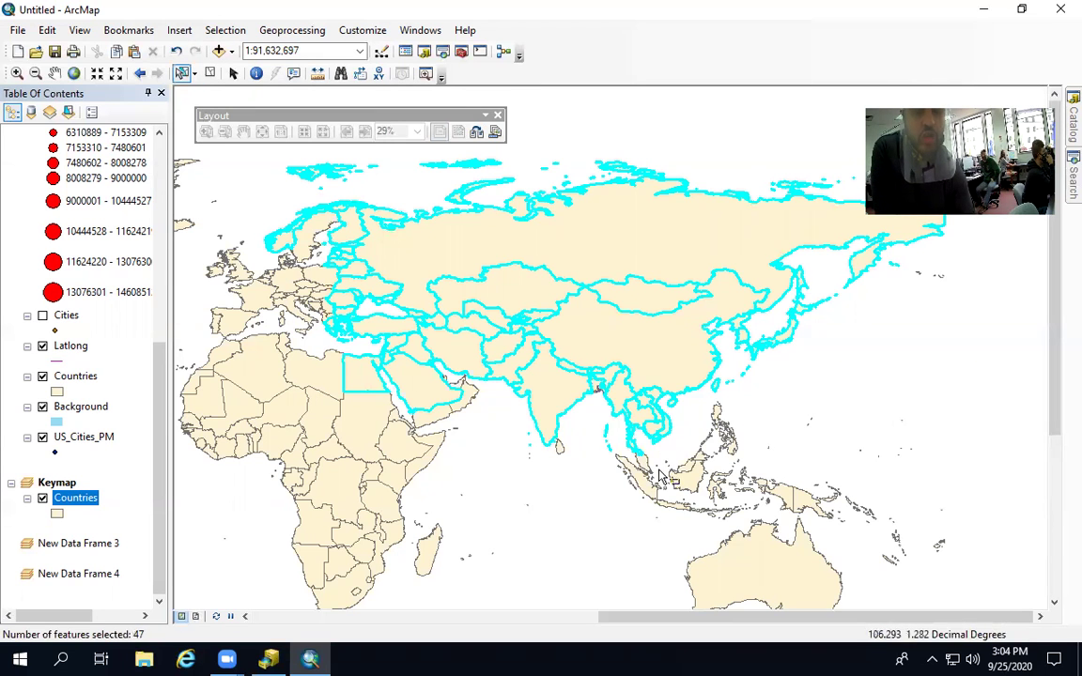
pyautogui.click(661, 503)
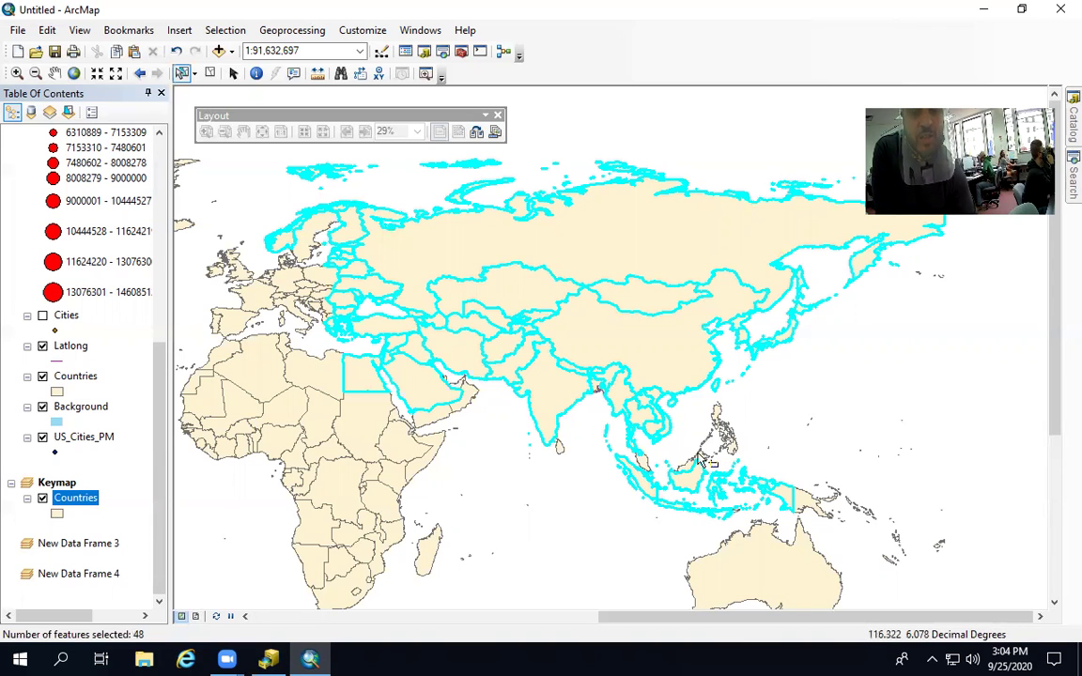
pyautogui.click(732, 441)
pyautogui.click(734, 441)
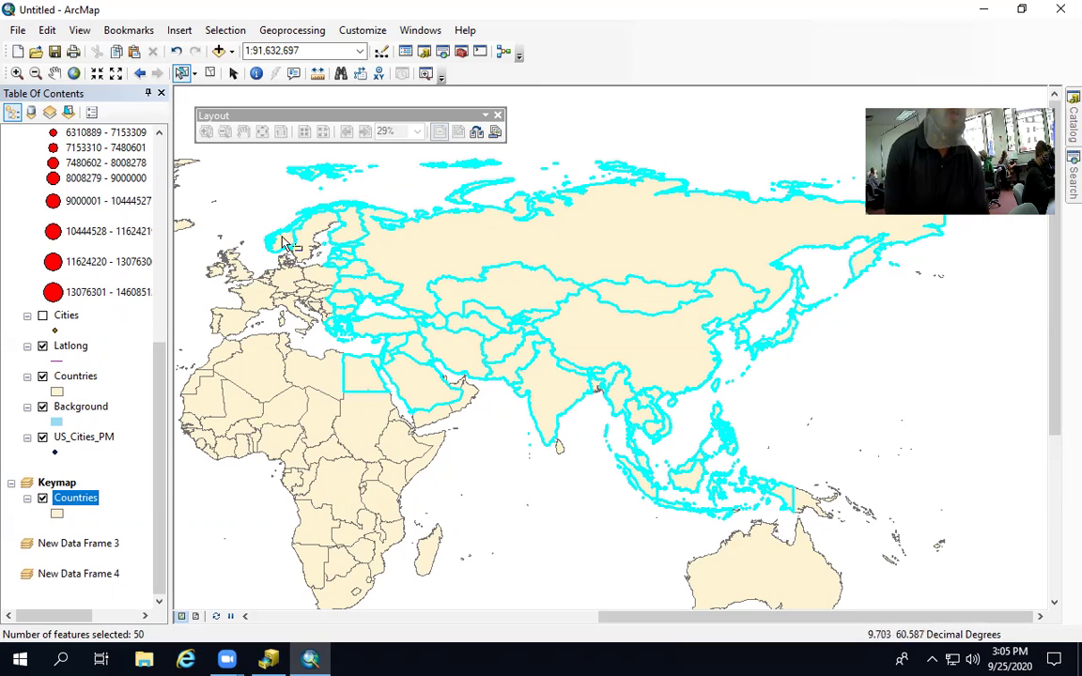
# Set the interactive selection method to Remove From Current Selection and deselect Egypt
pyautogui.click(230, 32)
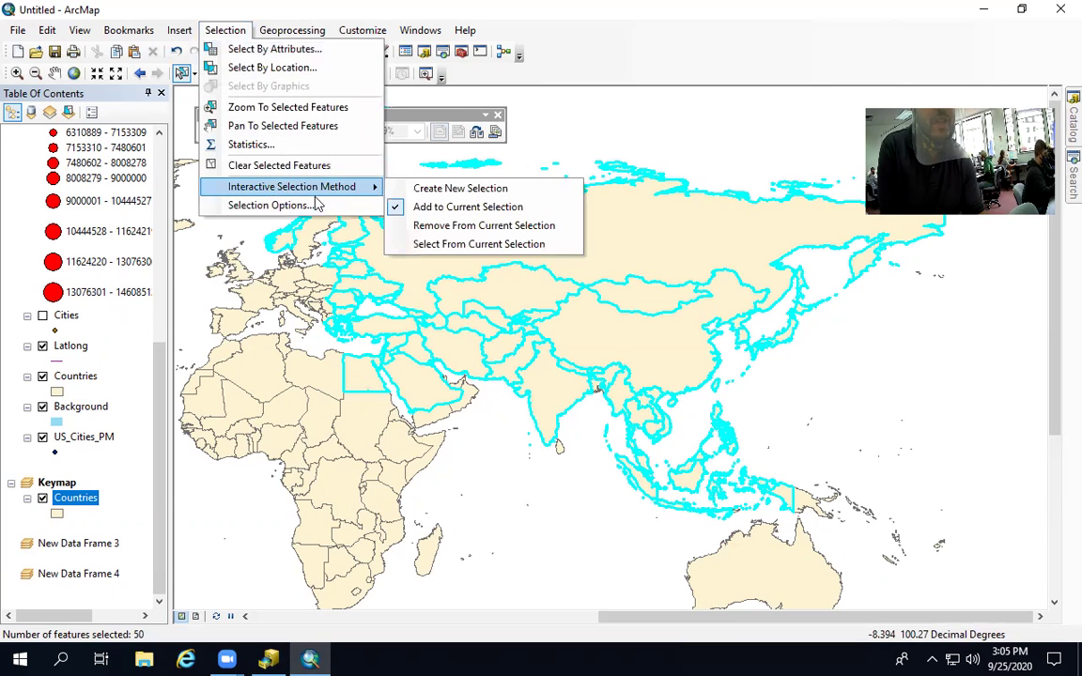
pyautogui.click(418, 227)
pyautogui.click(366, 380)
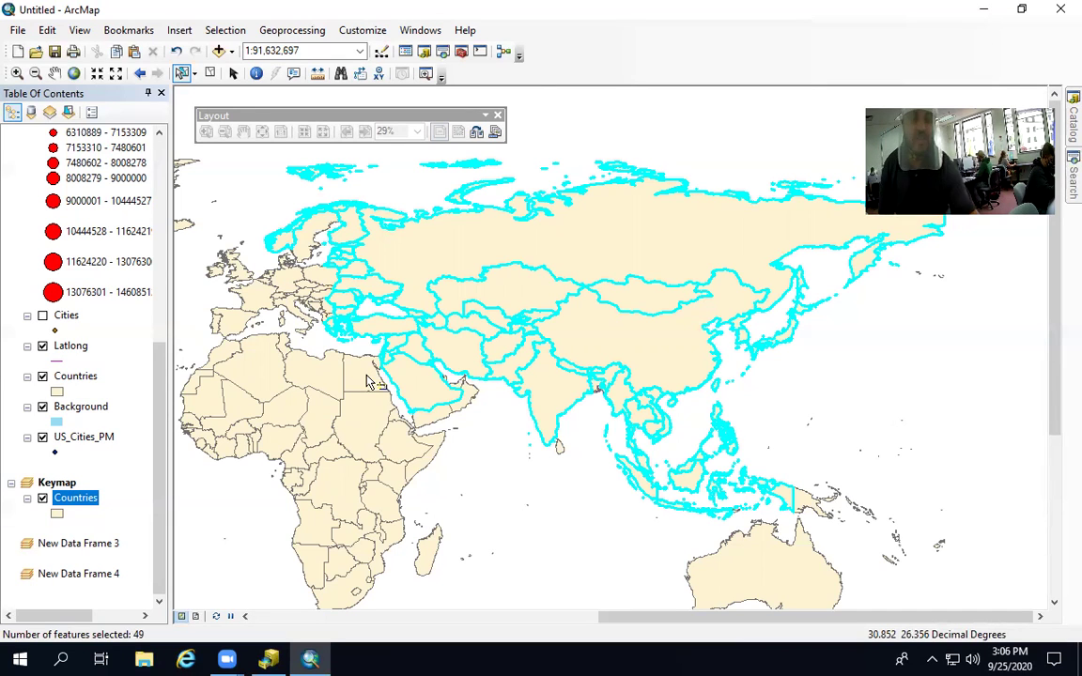
# Return to Add to Current Selection and add Papua New Guinea, the neighbouring Pacific islands as far as Fiji, and the islands off eastern Russia
pyautogui.click(193, 74)
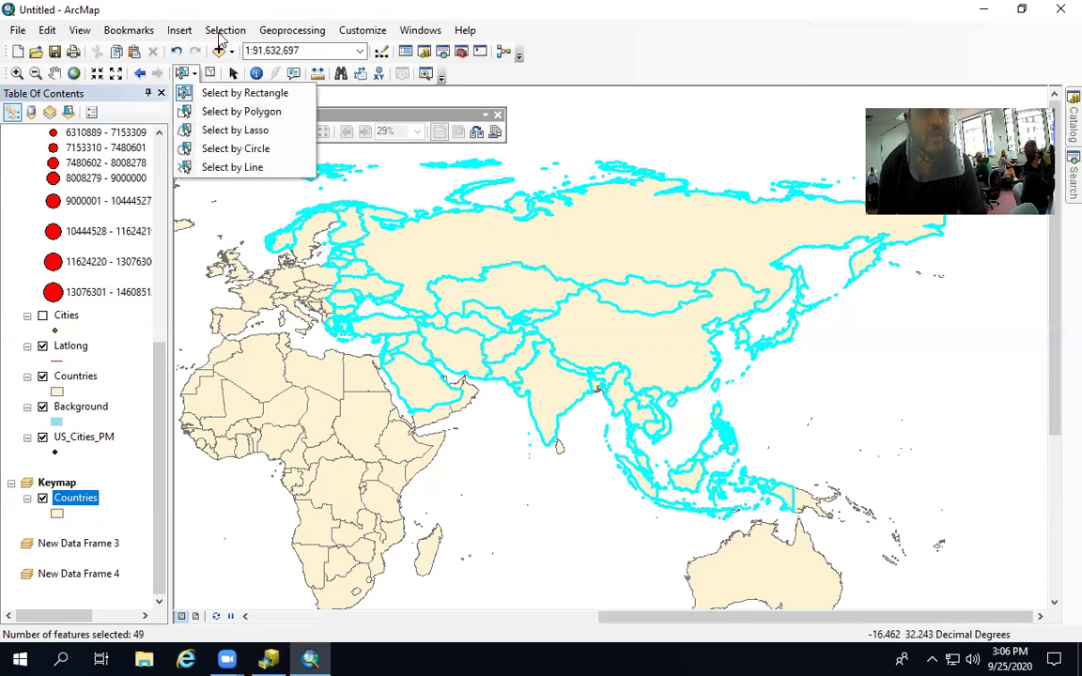
pyautogui.click(226, 31)
pyautogui.moveTo(294, 191)
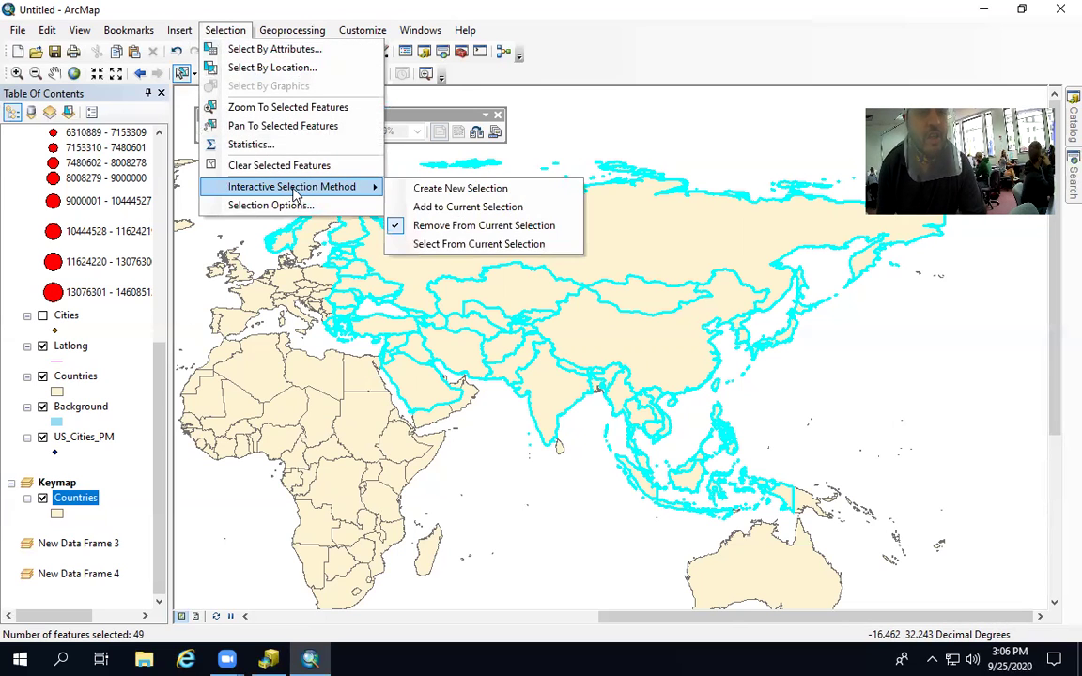
pyautogui.click(419, 205)
pyautogui.click(814, 503)
pyautogui.click(891, 534)
pyautogui.click(893, 563)
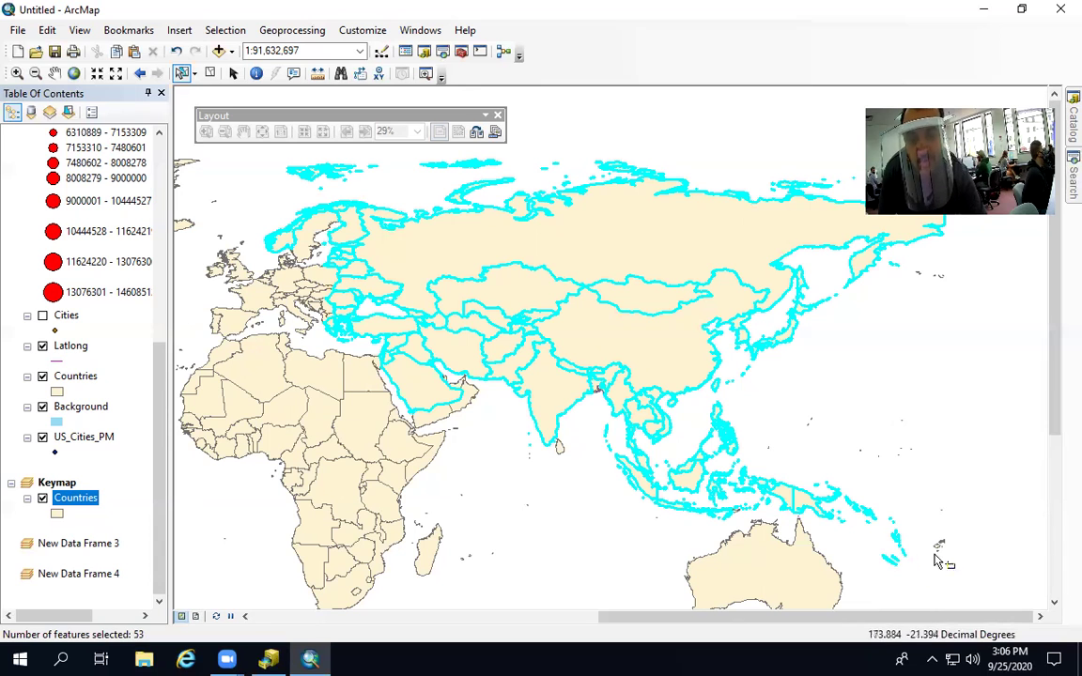
pyautogui.click(938, 546)
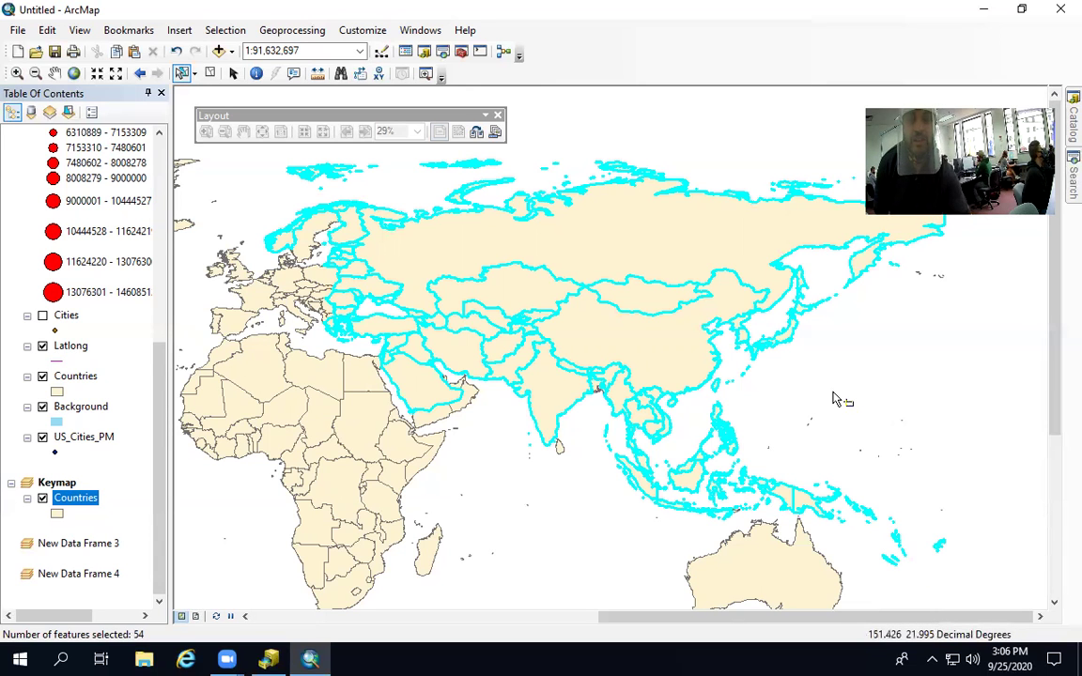
pyautogui.click(934, 279)
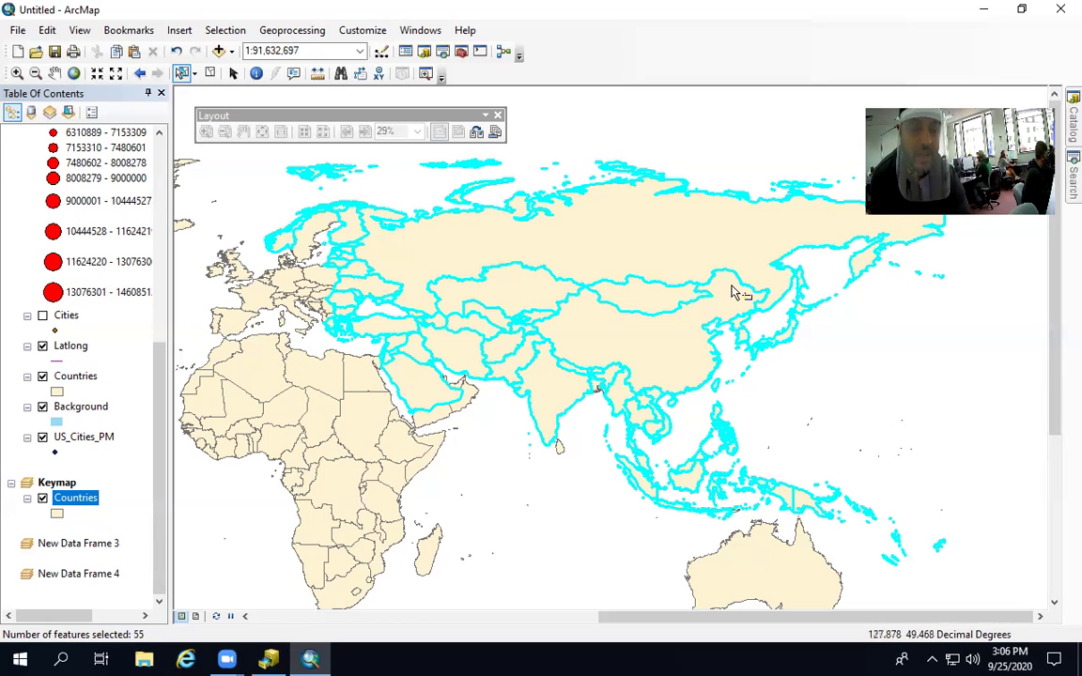
# Add Sri Lanka and the remaining southern Arabian Peninsula countries, including Oman and Yemen, to the current selection
pyautogui.click(479, 425)
pyautogui.click(459, 388)
pyautogui.click(427, 399)
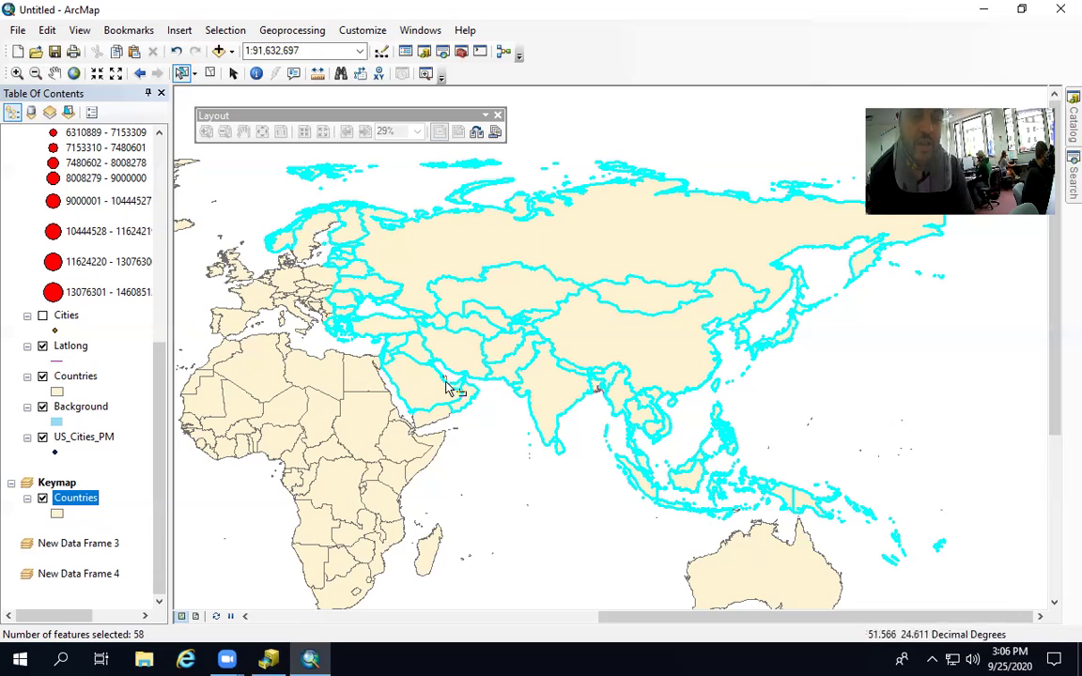
pyautogui.click(437, 420)
pyautogui.click(436, 414)
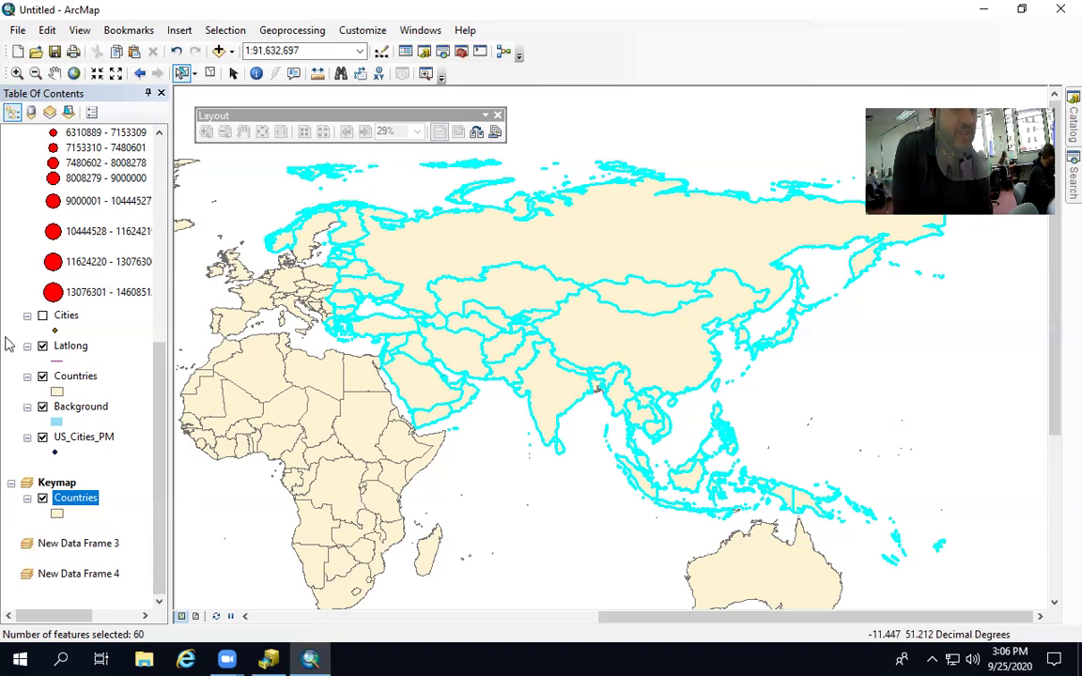
# Create a new layer from the selected features of the Keymap's Countries layer
pyautogui.rightClick(72, 498)
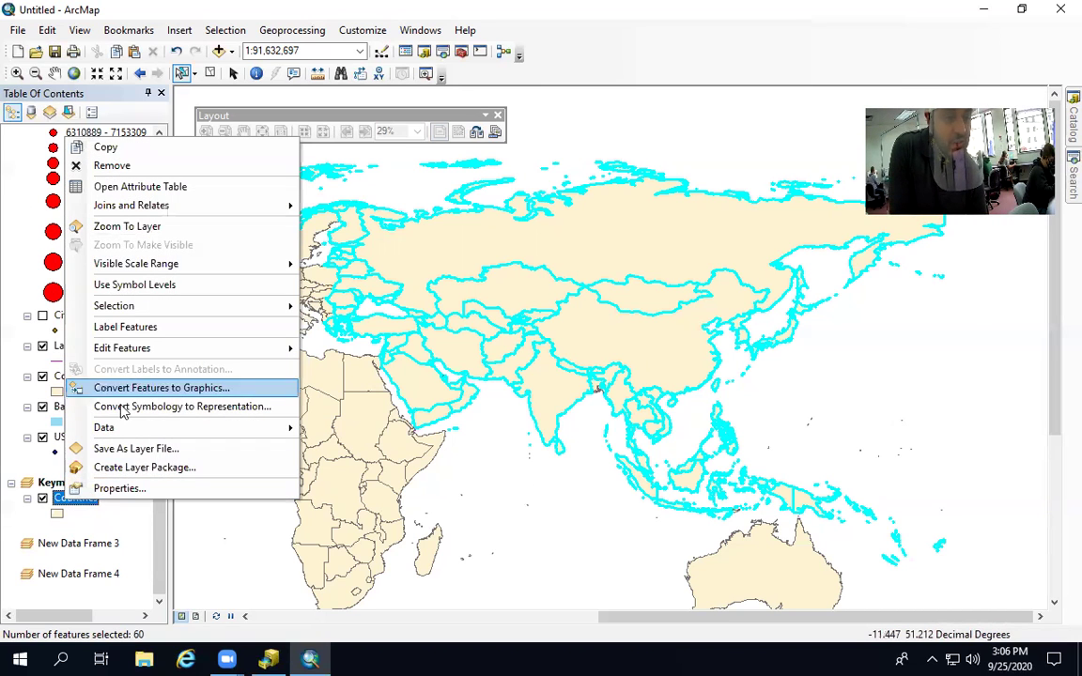
pyautogui.moveTo(140, 307)
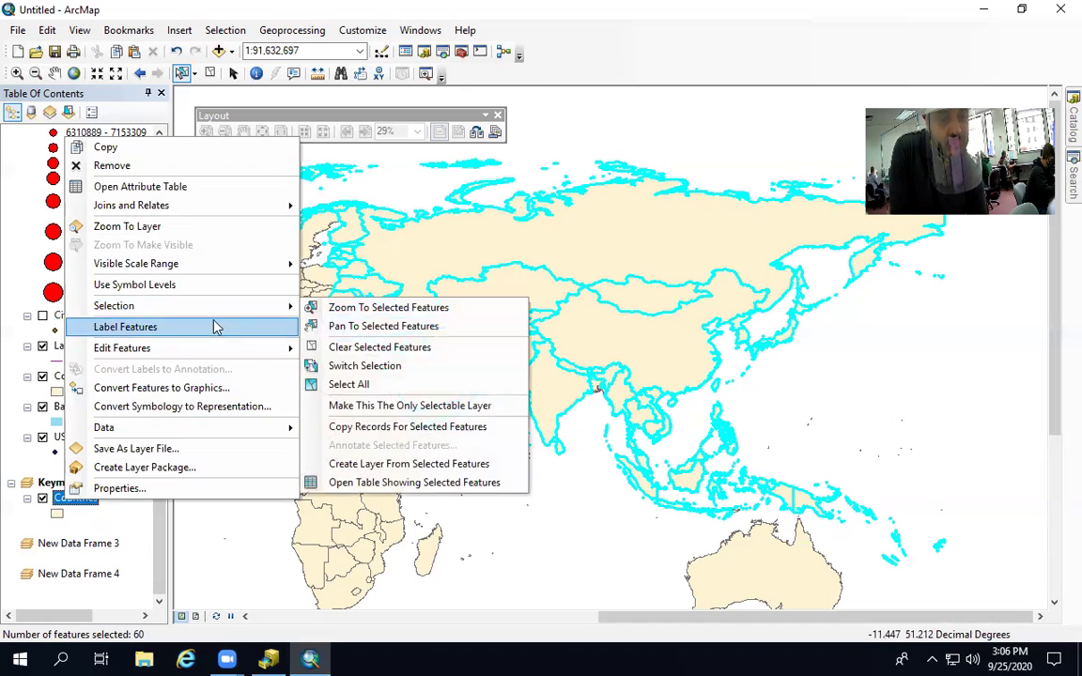
pyautogui.click(353, 467)
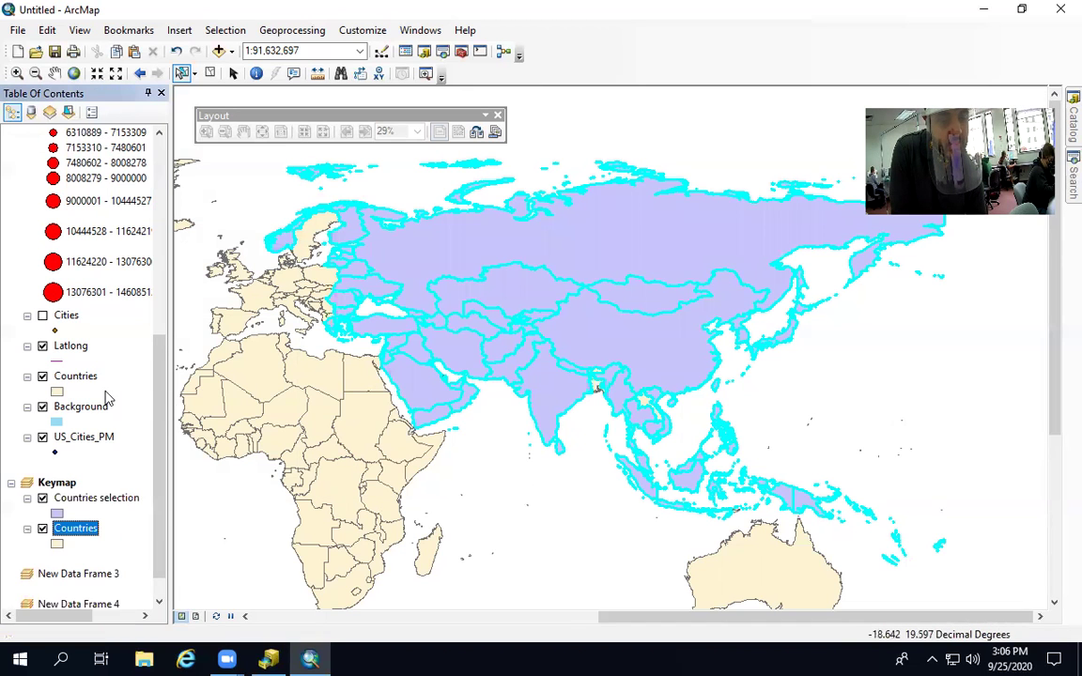
# Change the symbol of the Countries selection layer to the Open Pasture fill
pyautogui.scroll(-1, 105, 396)
pyautogui.click(57, 484)
pyautogui.scroll(-5, 467, 411)
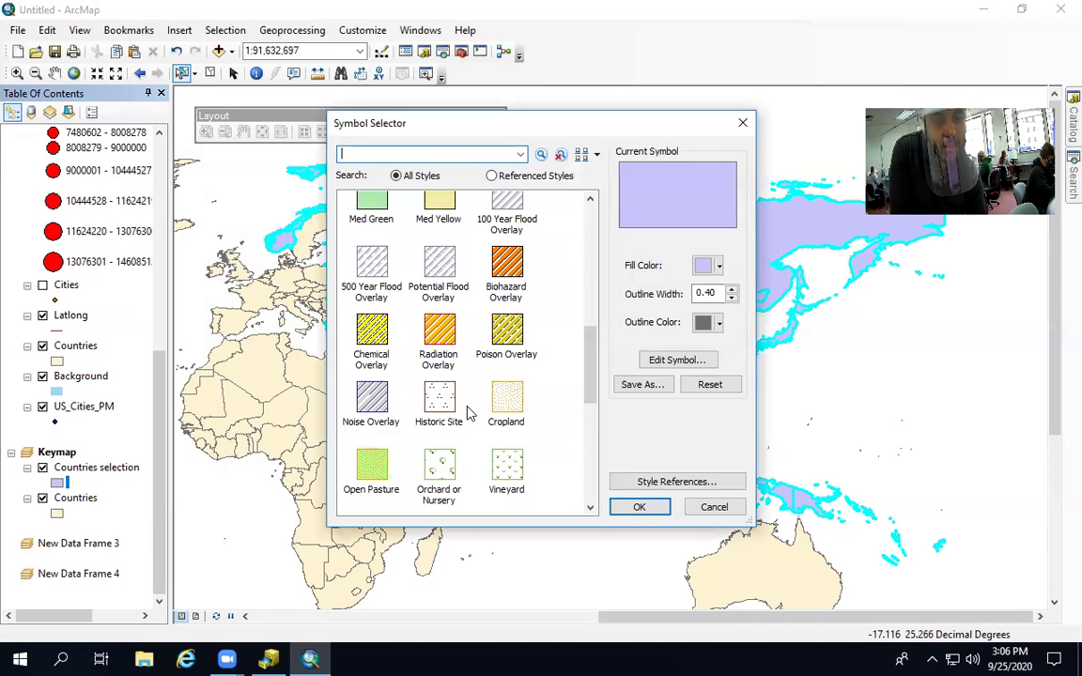
pyautogui.scroll(3, 467, 414)
pyautogui.scroll(-6, 441, 418)
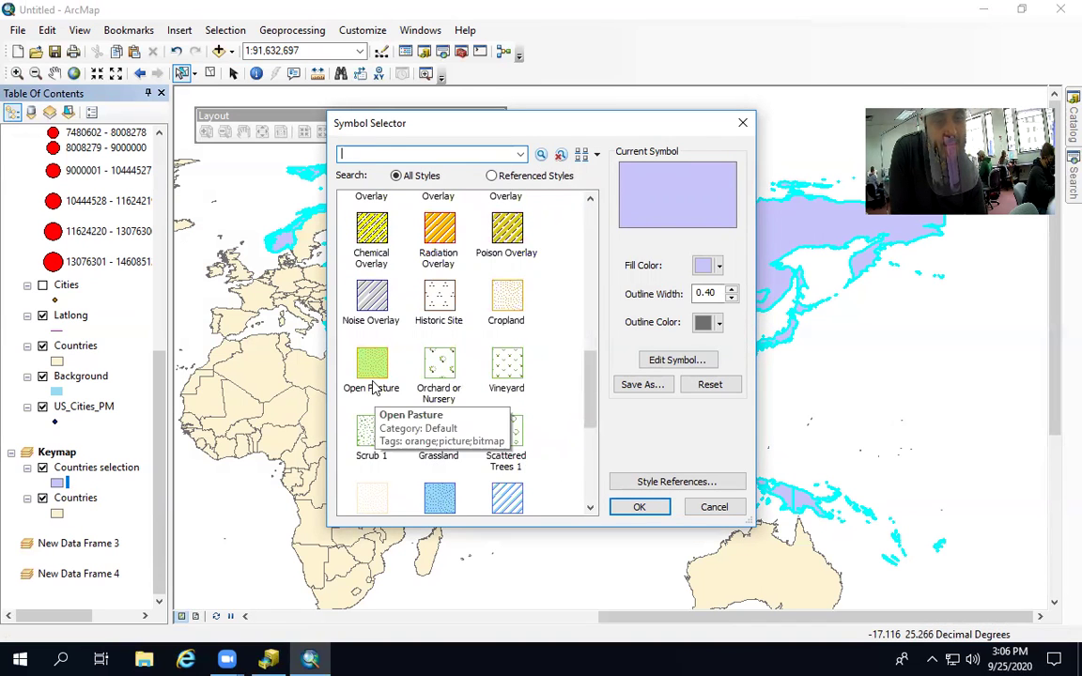
pyautogui.click(400, 394)
pyautogui.click(622, 508)
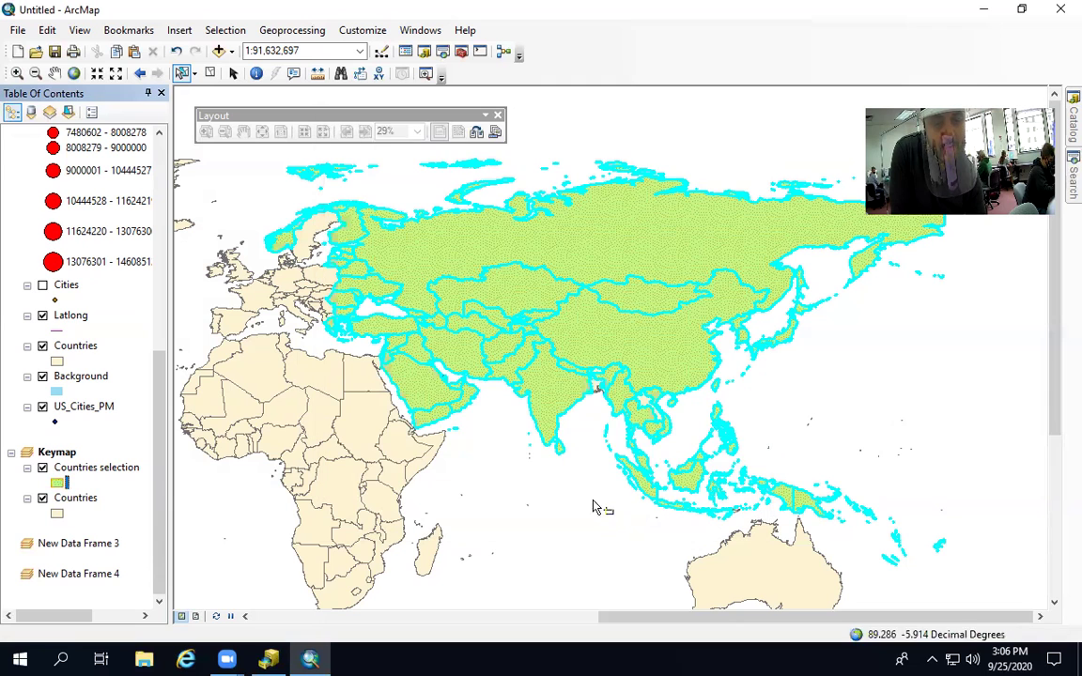
# Clear the selected features and display the Keymap at full extent in layout view
pyautogui.click(203, 73)
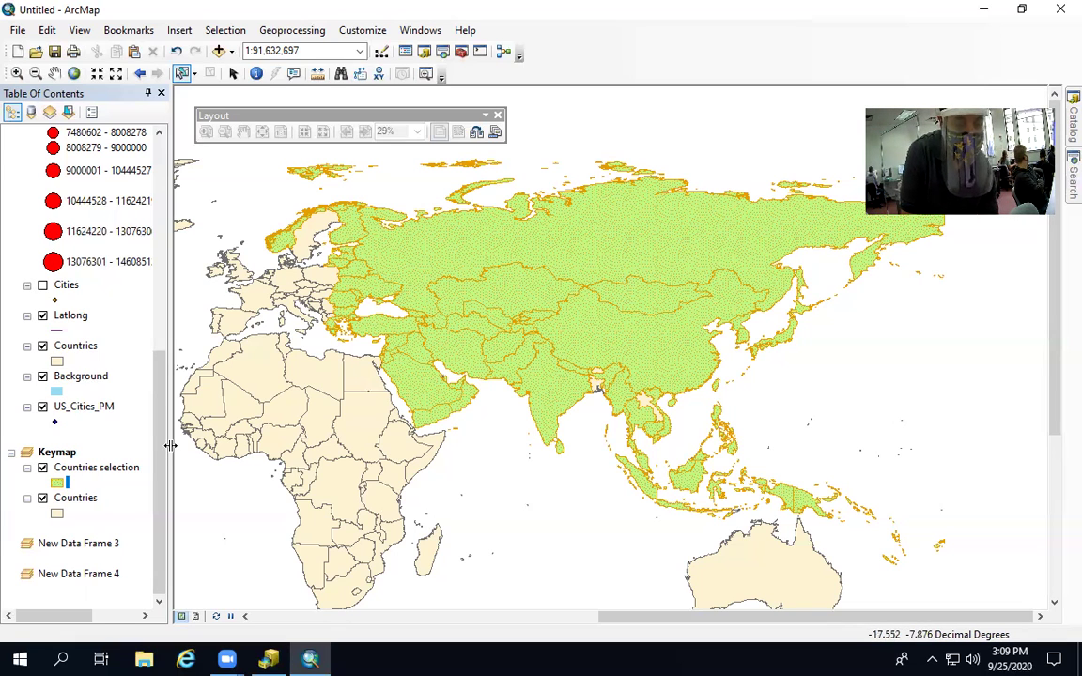
pyautogui.click(196, 616)
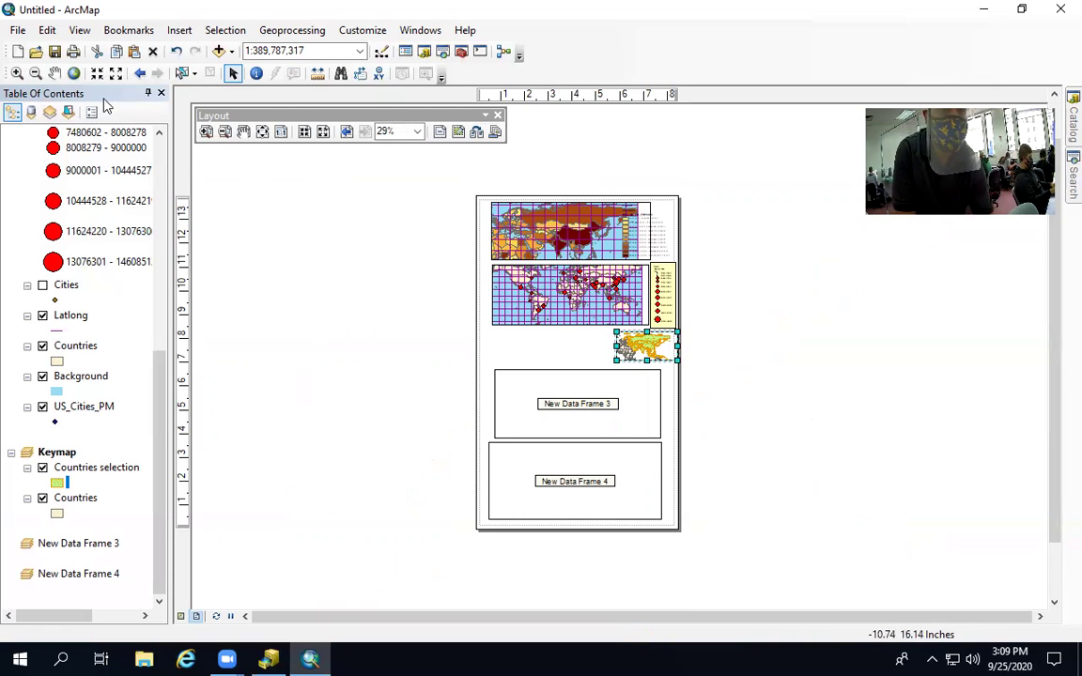
pyautogui.click(74, 73)
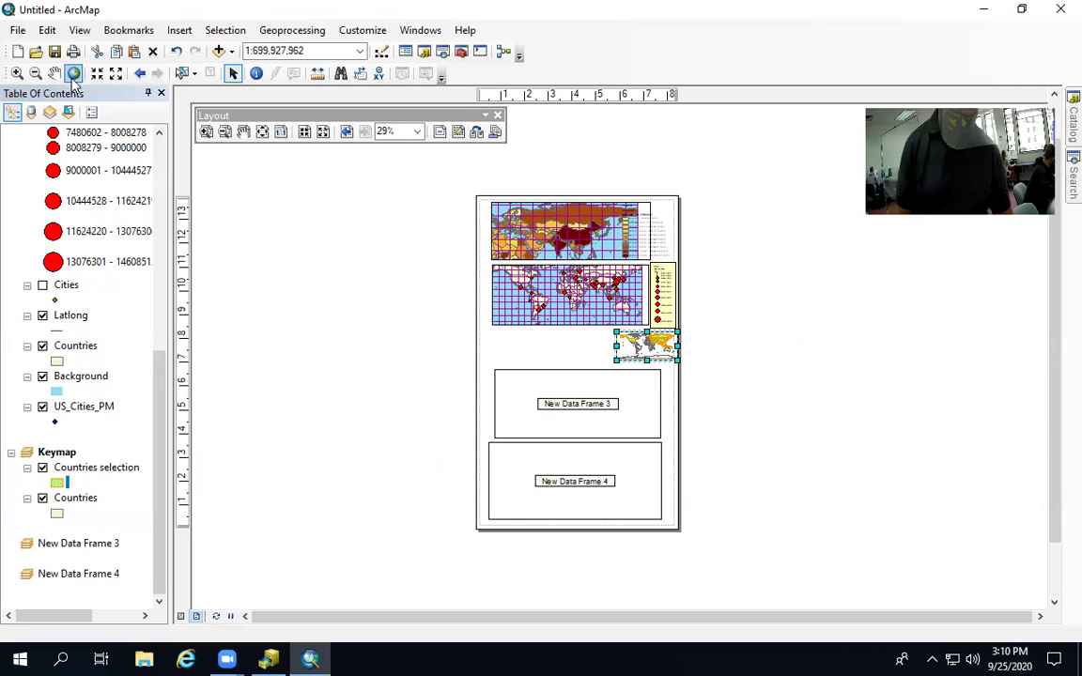
# Copy the Countries layer from the mega cities data frame into New Data Frame 3
pyautogui.click(77, 346)
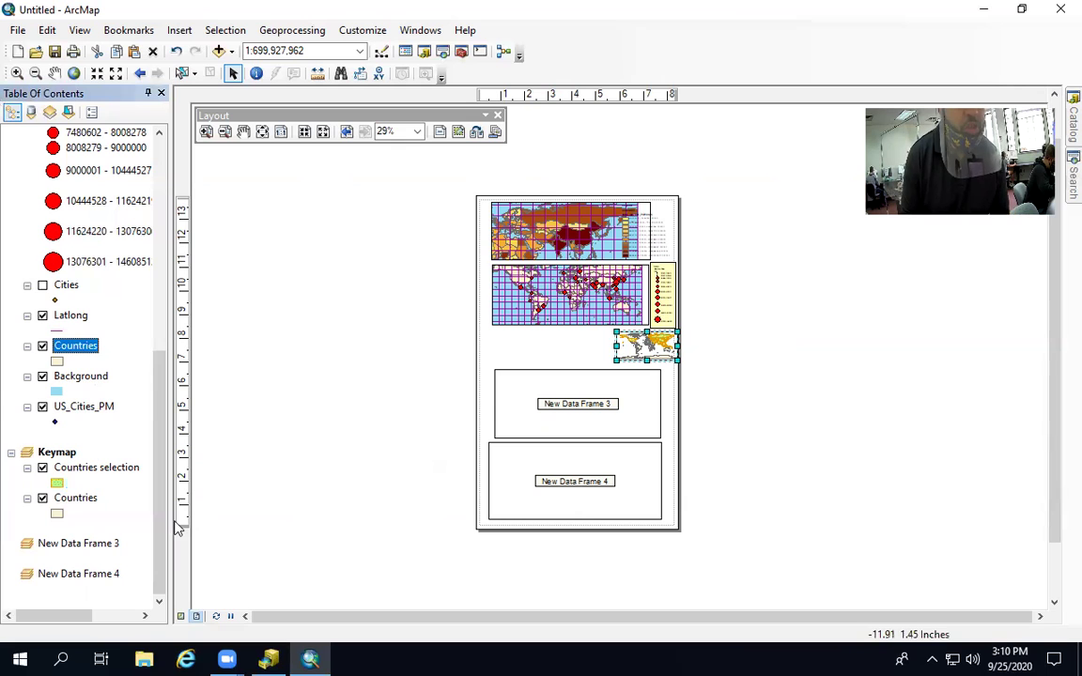
pyautogui.rightClick(66, 349)
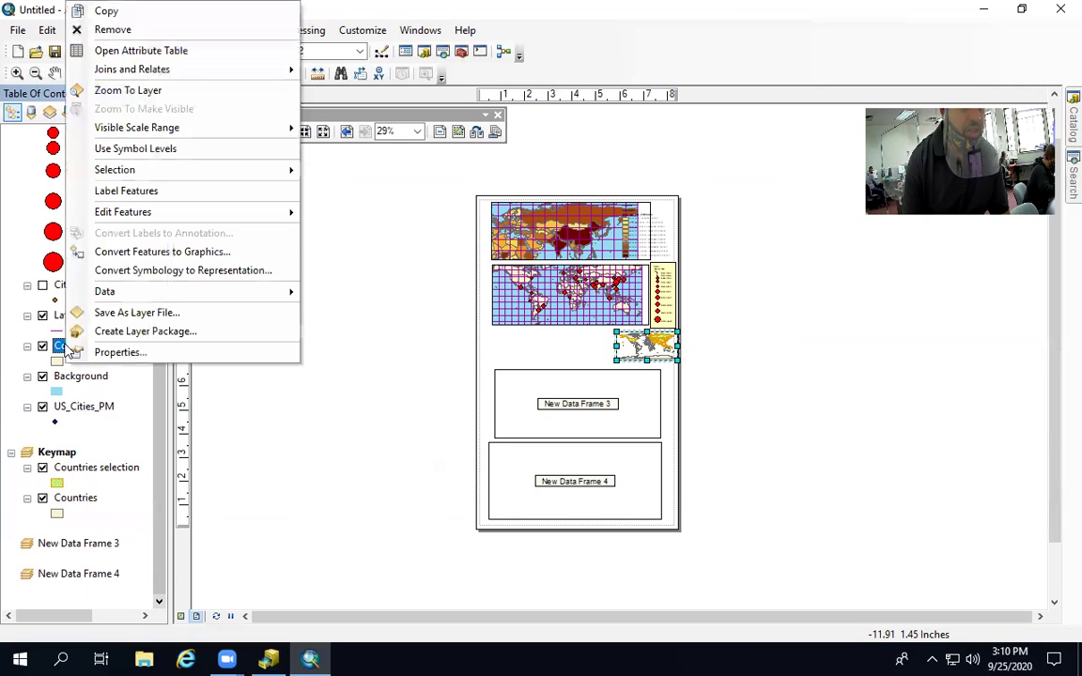
pyautogui.press('Escape')
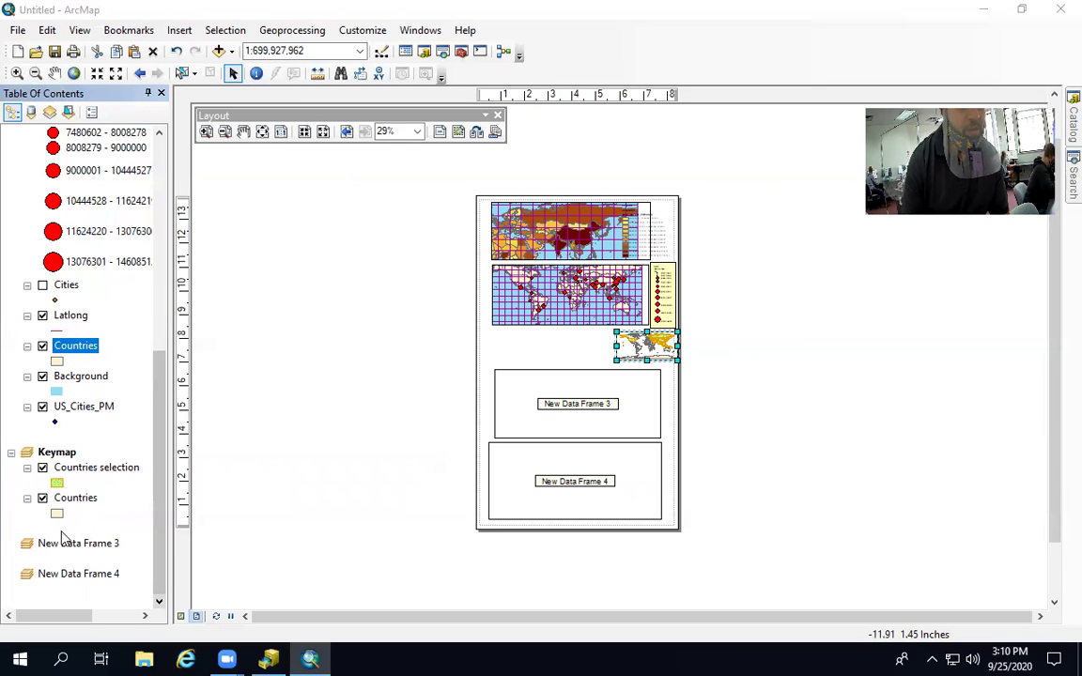
pyautogui.click(58, 545)
pyautogui.rightClick(58, 545)
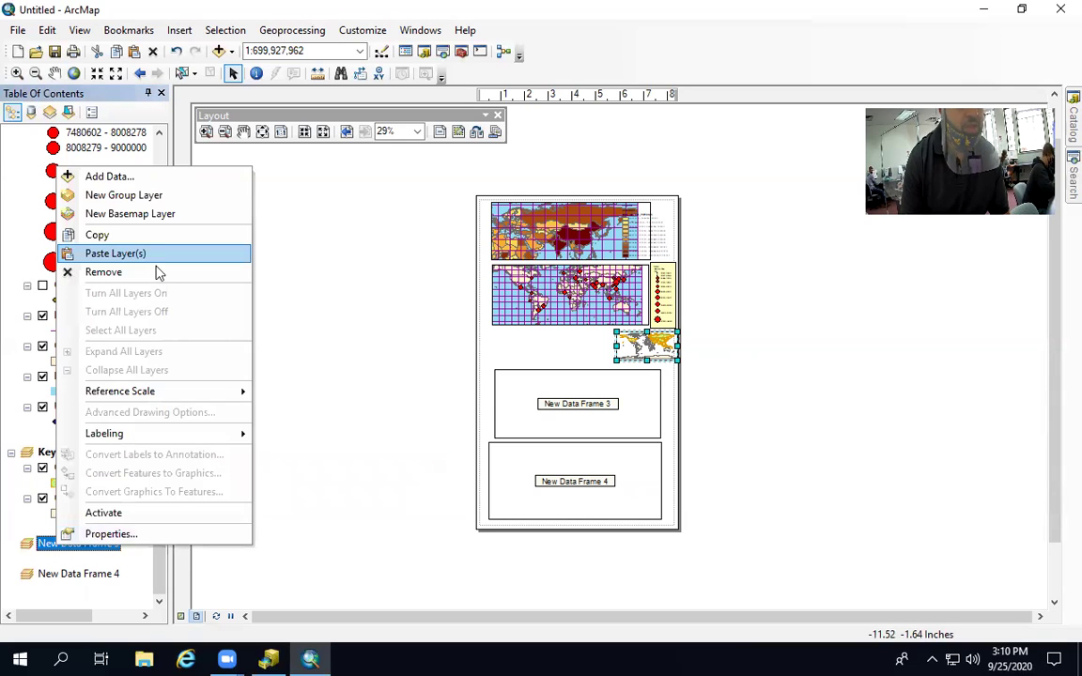
pyautogui.click(156, 252)
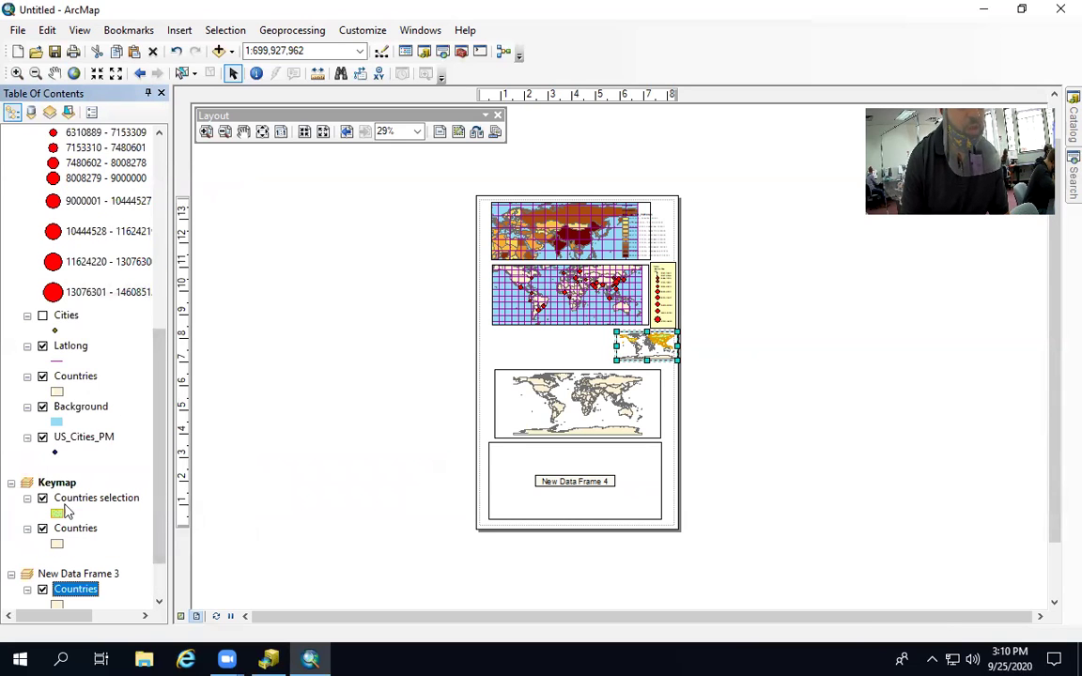
# Copy the Background layer from the mega cities data frame into New Data Frame 3
pyautogui.click(77, 407)
pyautogui.rightClick(79, 409)
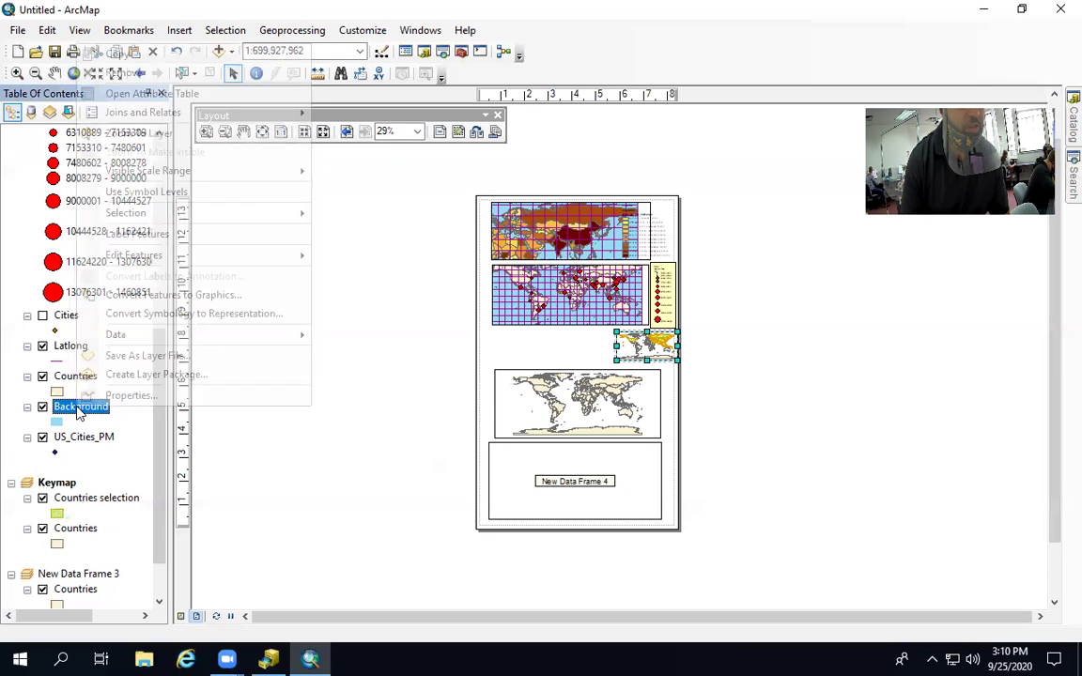
pyautogui.click(132, 55)
pyautogui.scroll(-2, 157, 583)
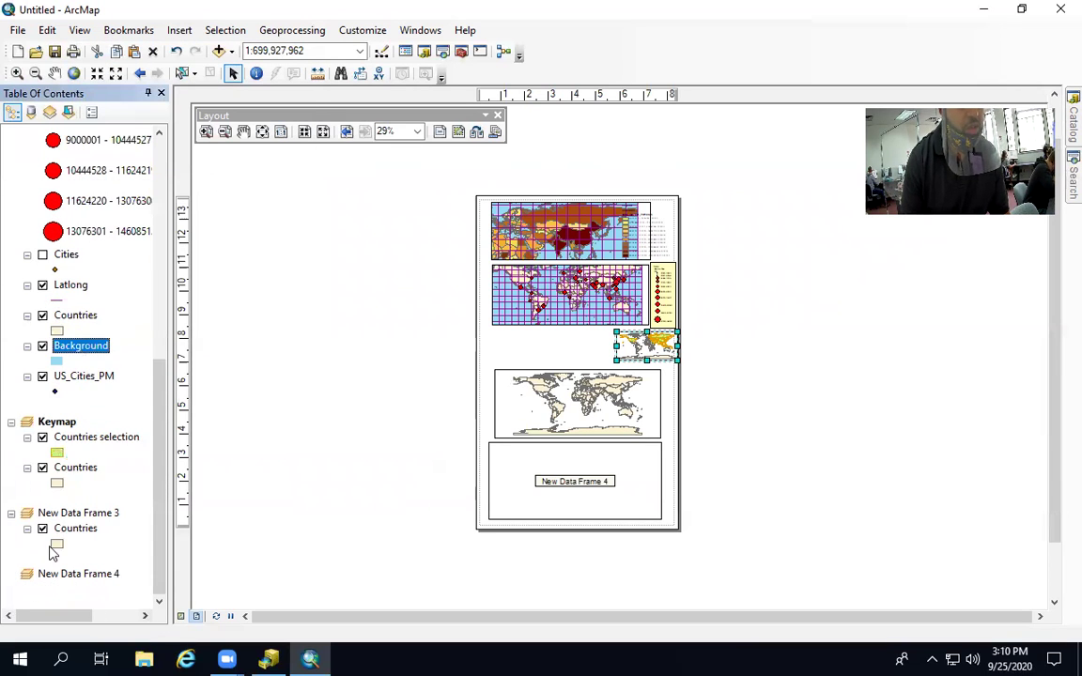
pyautogui.rightClick(60, 515)
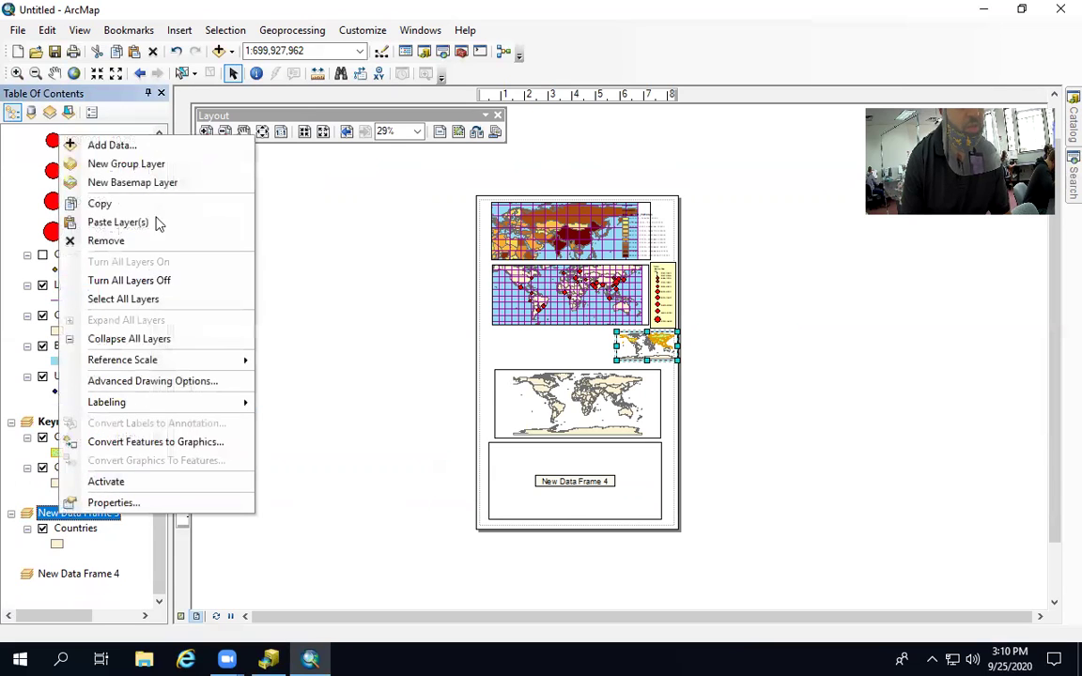
pyautogui.click(138, 222)
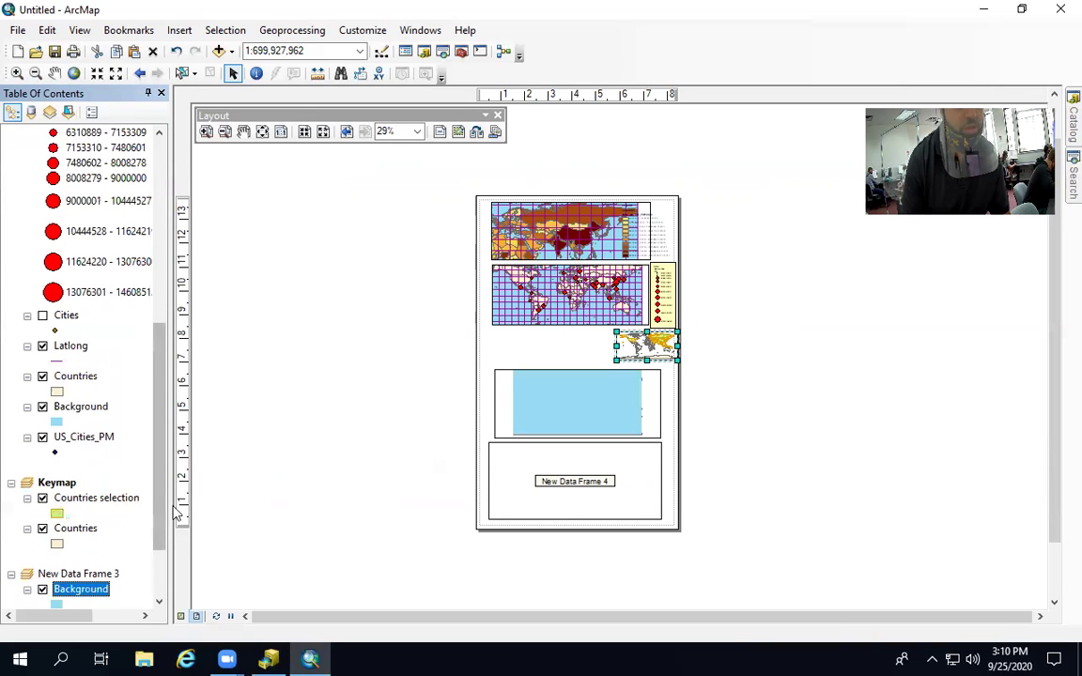
# Copy the Latlong layer from the Asia Population data frame into New Data Frame 3
pyautogui.scroll(7, 81, 333)
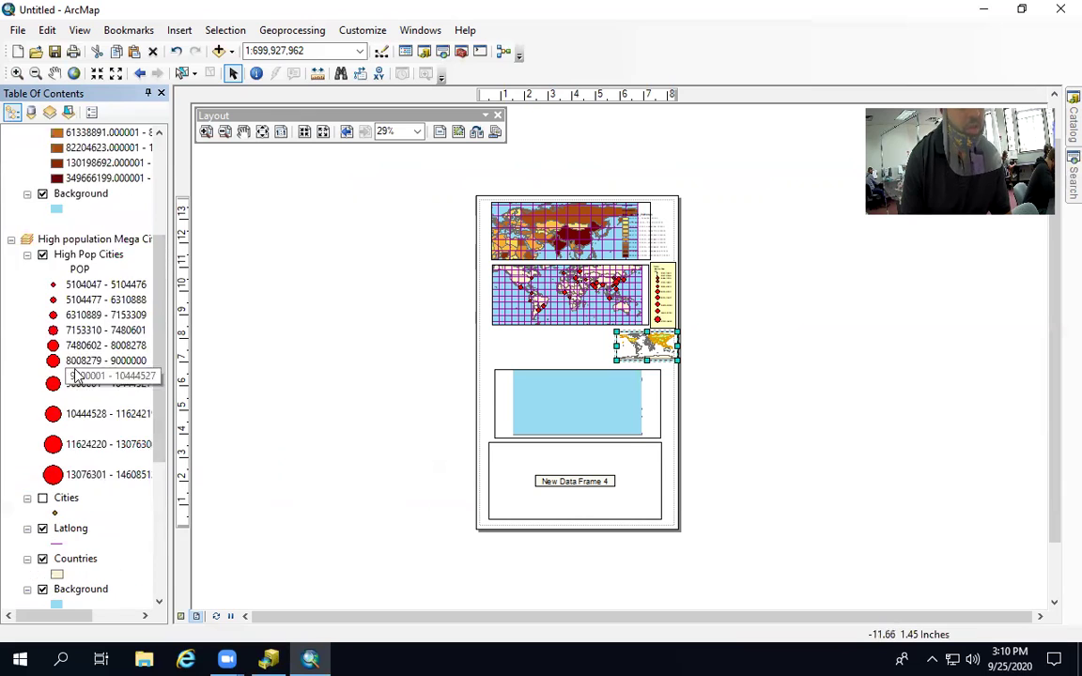
pyautogui.scroll(2, 68, 338)
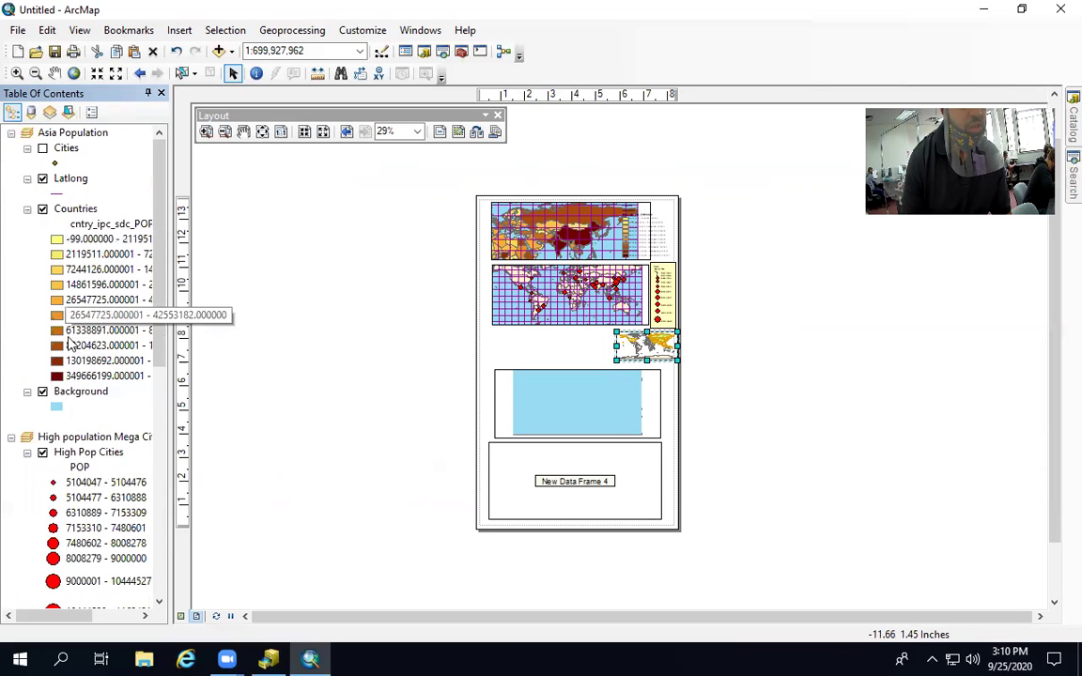
pyautogui.click(71, 182)
pyautogui.rightClick(73, 187)
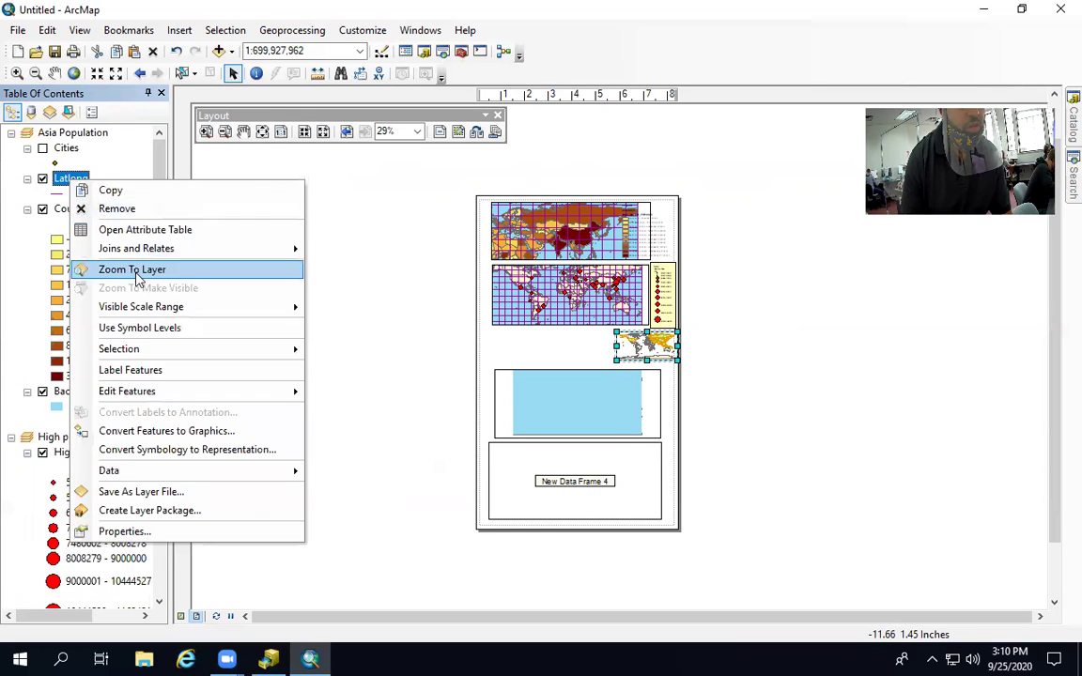
pyautogui.click(111, 190)
pyautogui.scroll(-8, 91, 425)
pyautogui.scroll(-3, 91, 425)
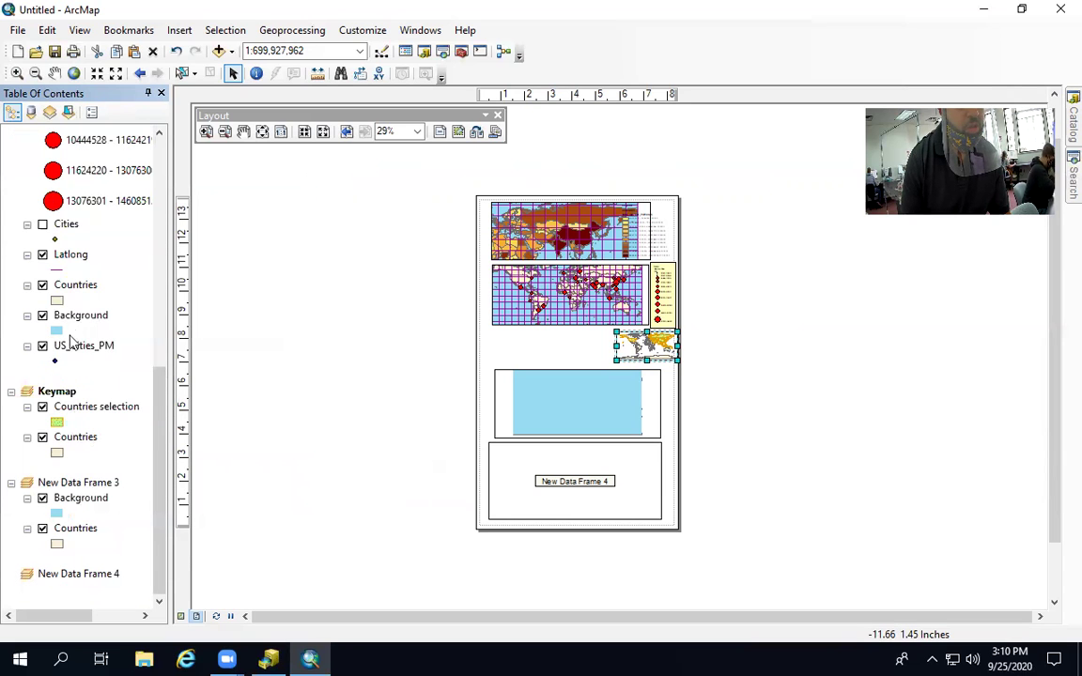
pyautogui.rightClick(62, 485)
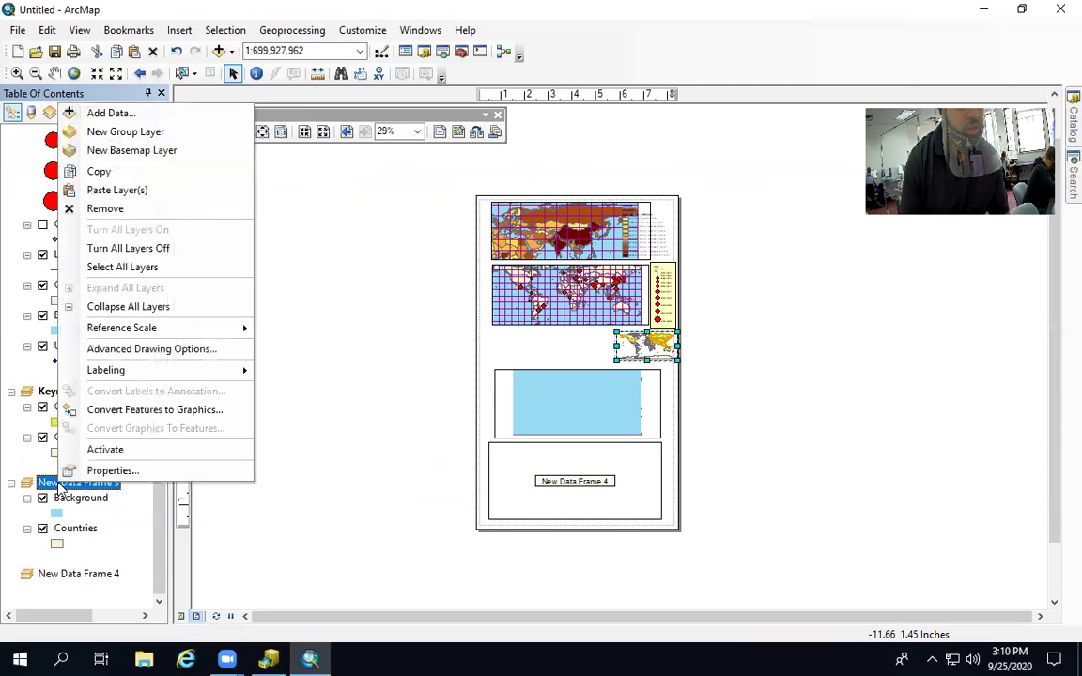
pyautogui.click(112, 189)
# Rename New Data Frame 3 as "Germany & Neighbors"
pyautogui.scroll(-3, 49, 523)
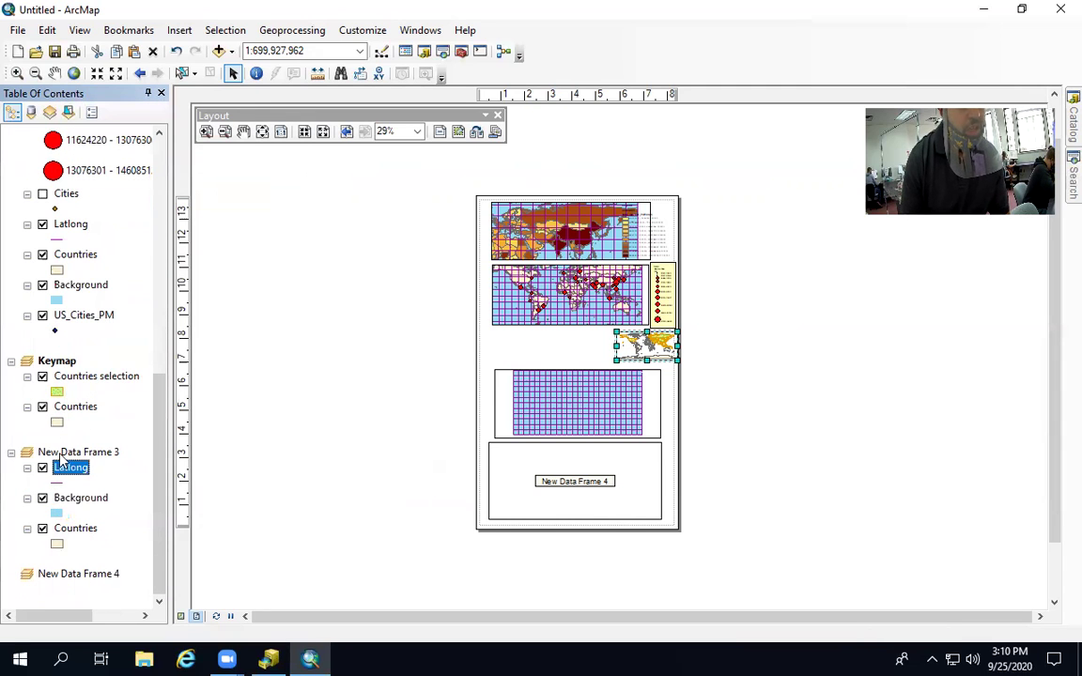
pyautogui.click(62, 455)
pyautogui.click(62, 454)
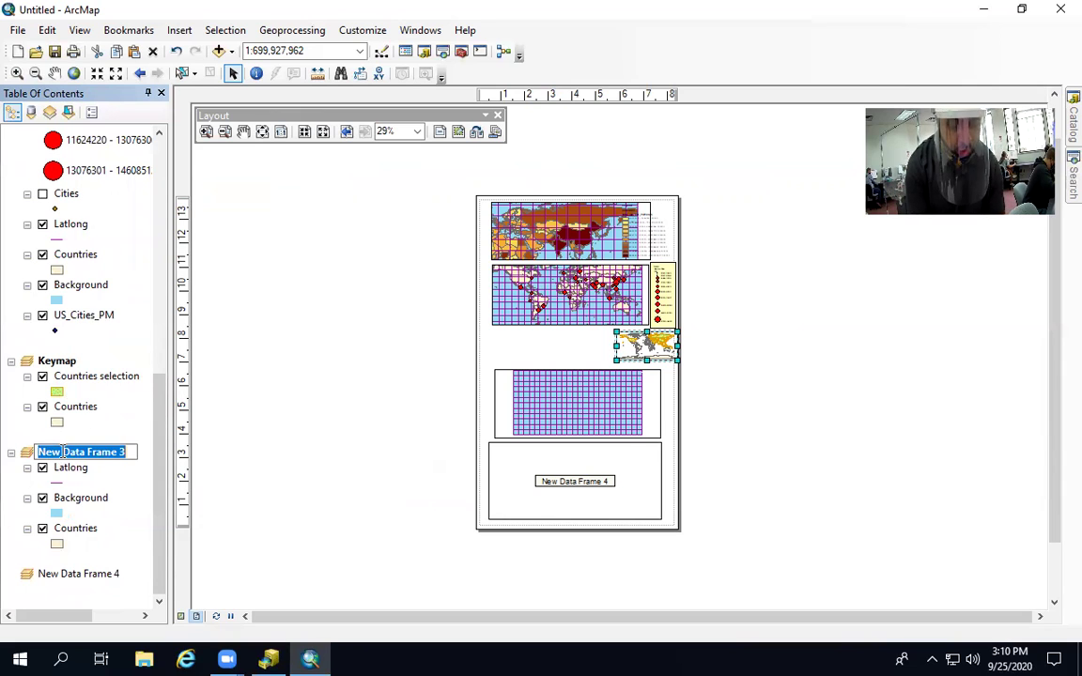
pyautogui.write('Germa')
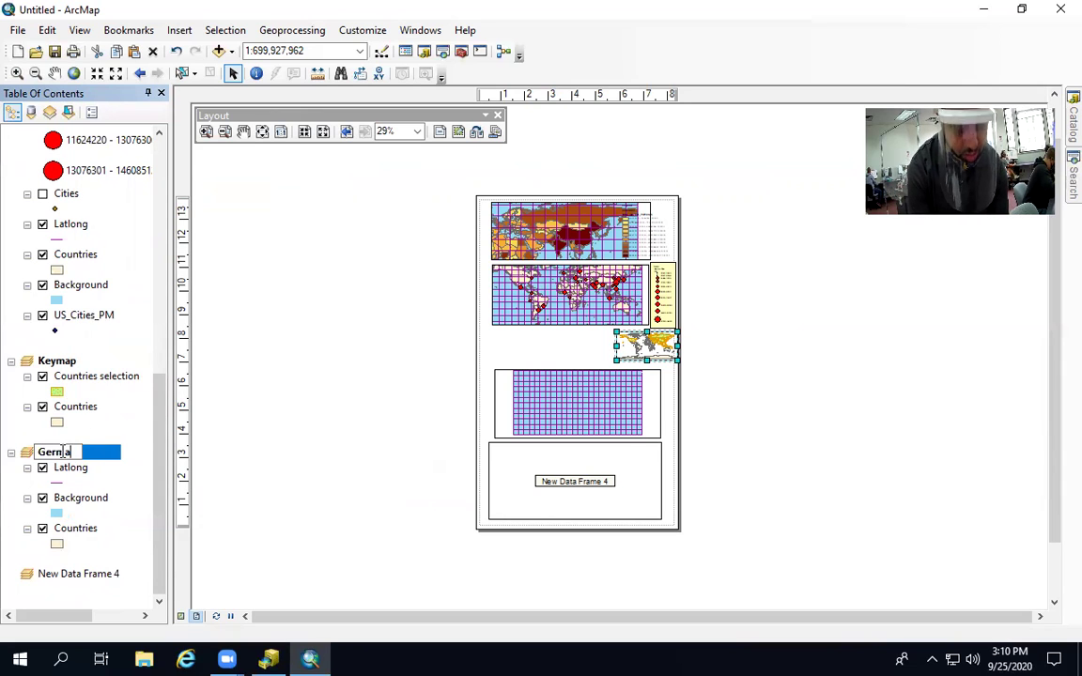
pyautogui.write('ny & ')
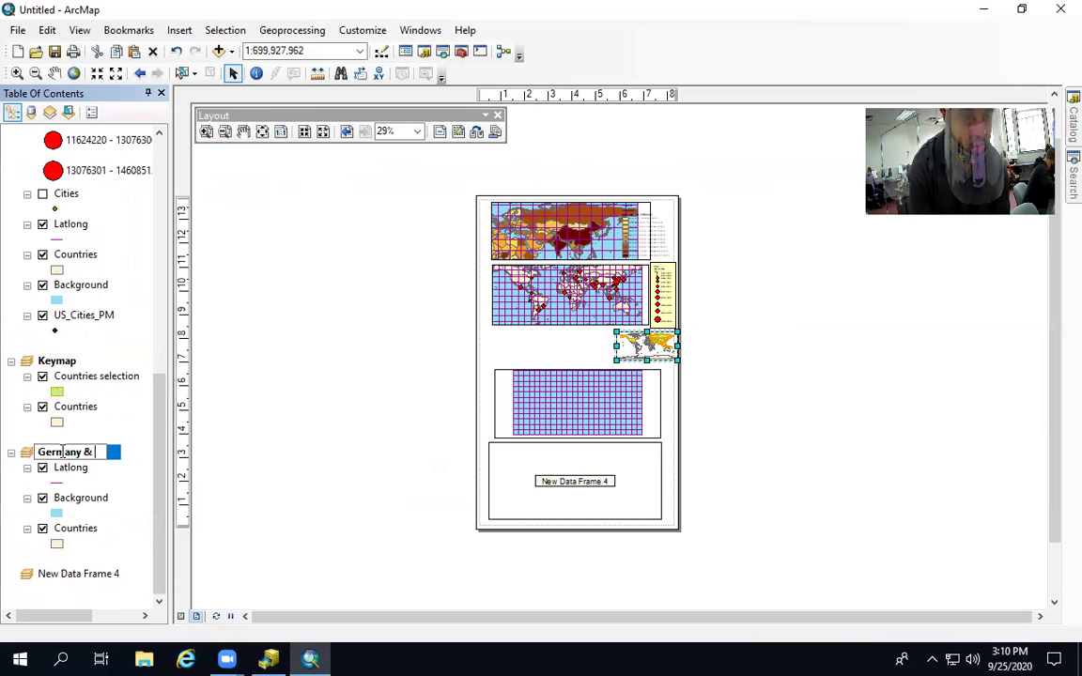
pyautogui.write('Neighbors')
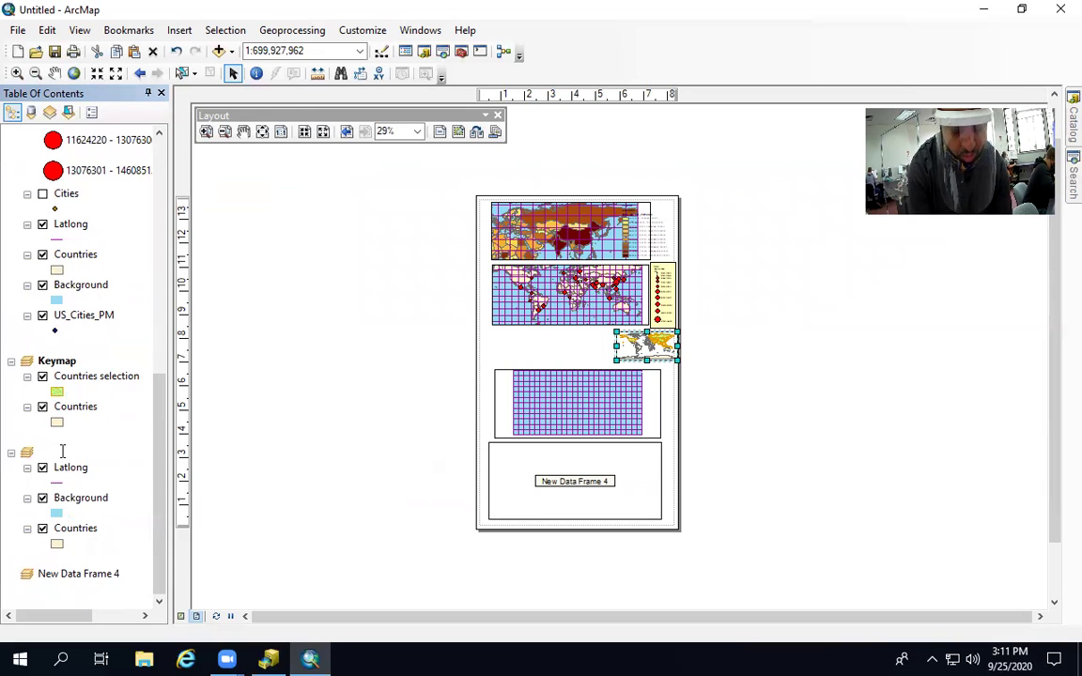
pyautogui.press('Return')
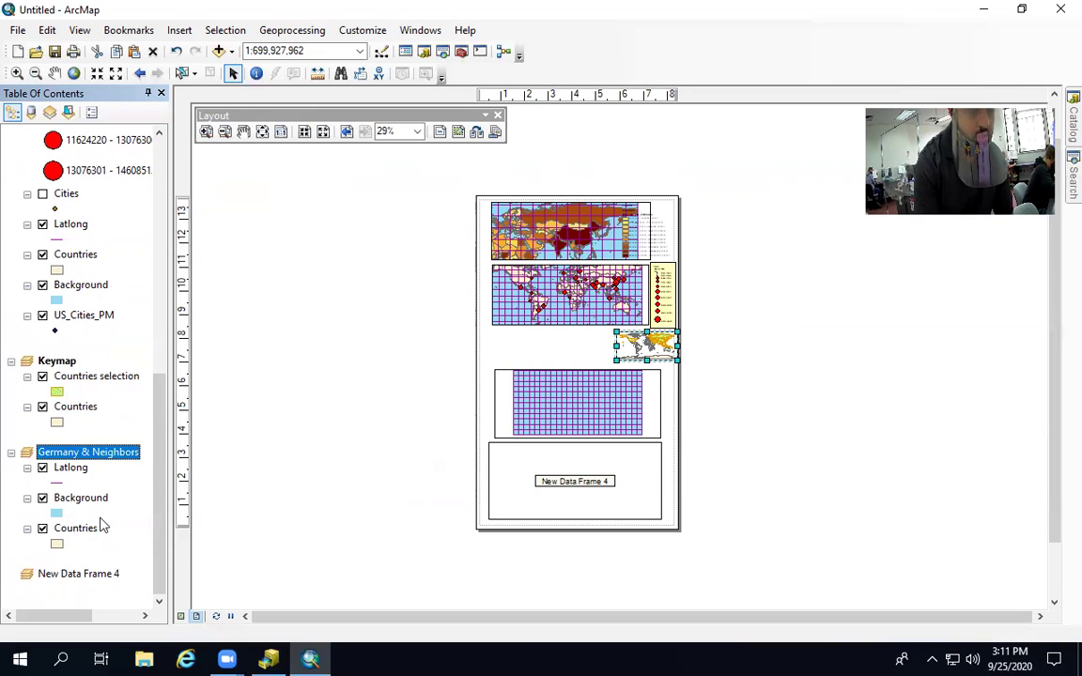
# Move the Countries layer to the top of the Germany & Neighbors data frame and activate that frame
pyautogui.click(90, 529)
pyautogui.moveTo(89, 529); pyautogui.dragTo(70, 454)
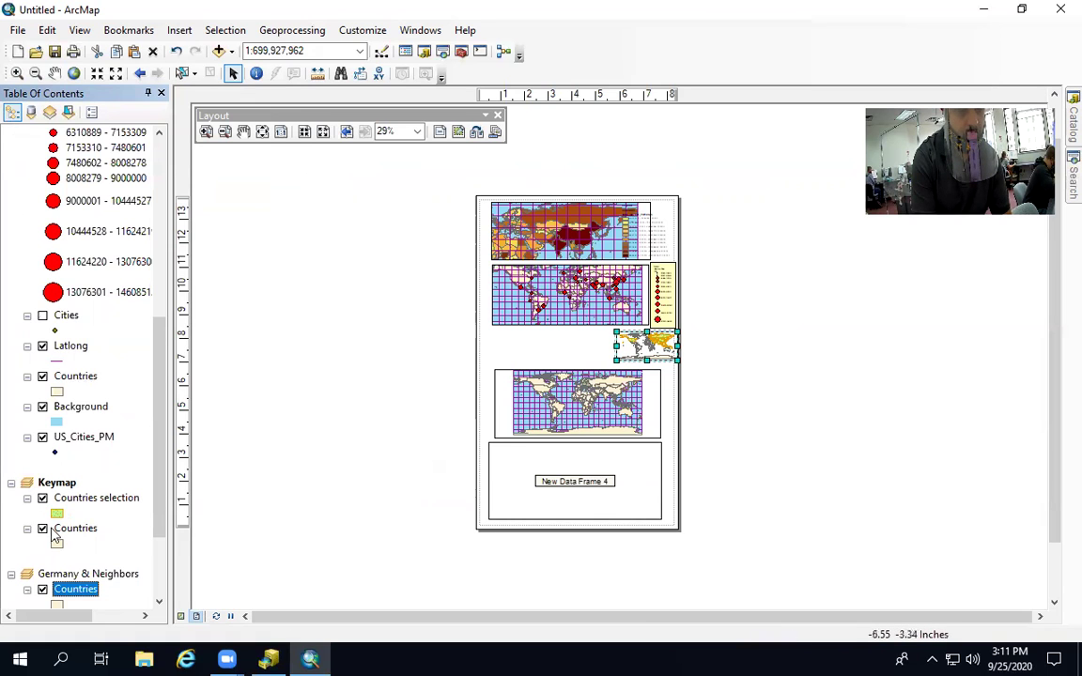
pyautogui.click(68, 575)
pyautogui.rightClick(64, 579)
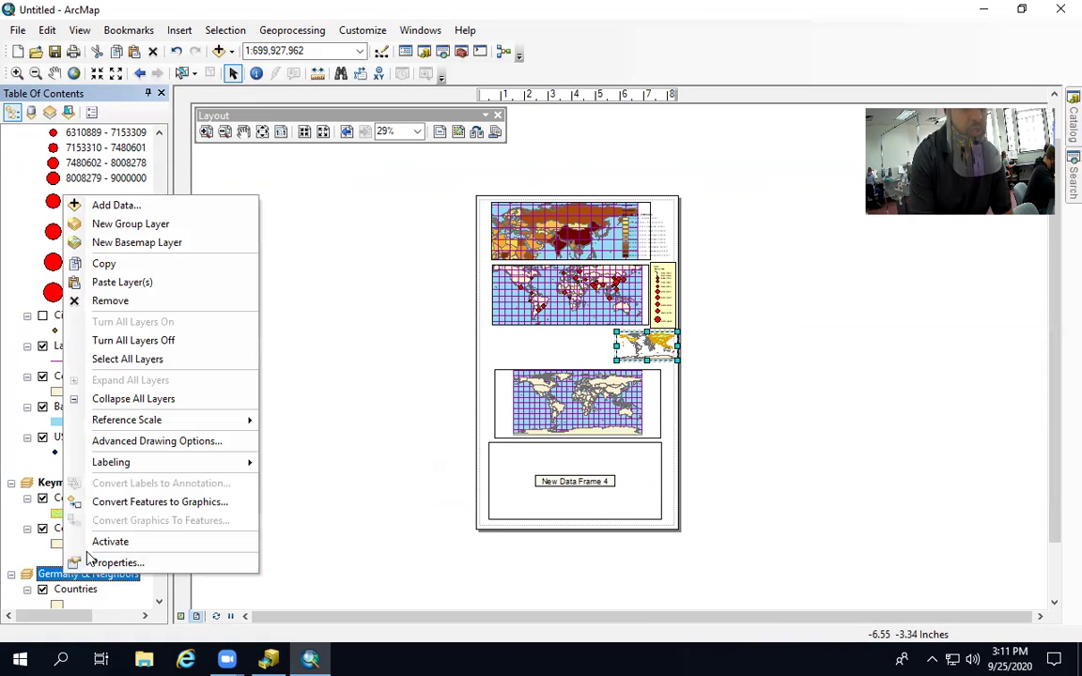
pyautogui.click(92, 543)
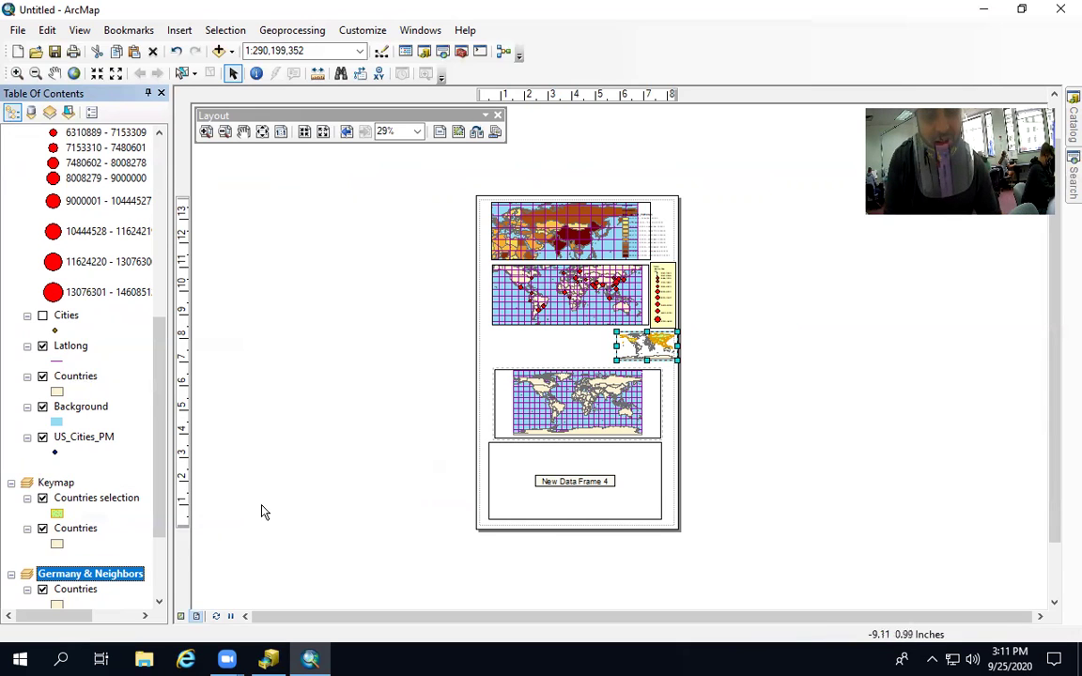
pyautogui.scroll(-1, 357, 452)
pyautogui.scroll(1, 357, 452)
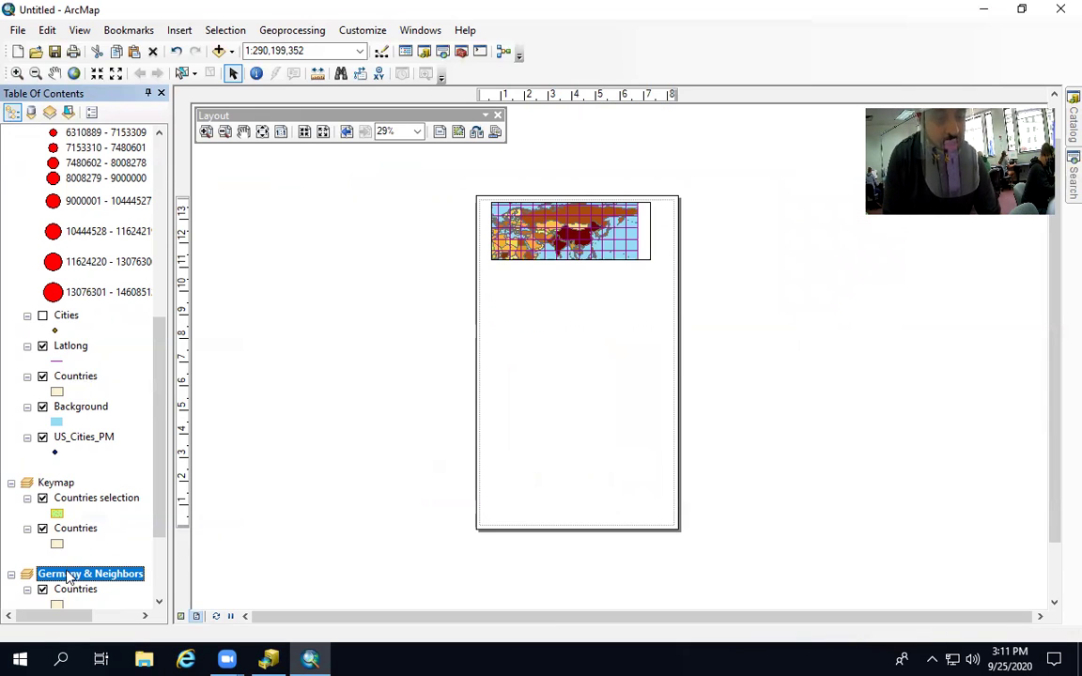
# Switch to data view and zoom the Germany & Neighbors data frame in on Europe
pyautogui.click(182, 616)
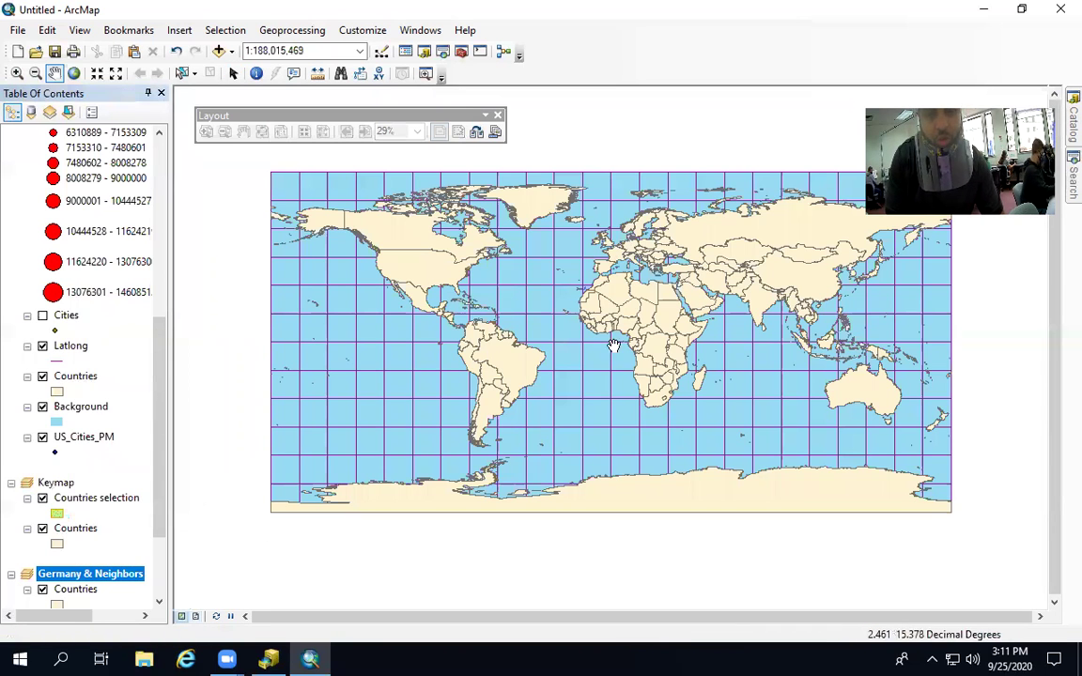
pyautogui.click(17, 73)
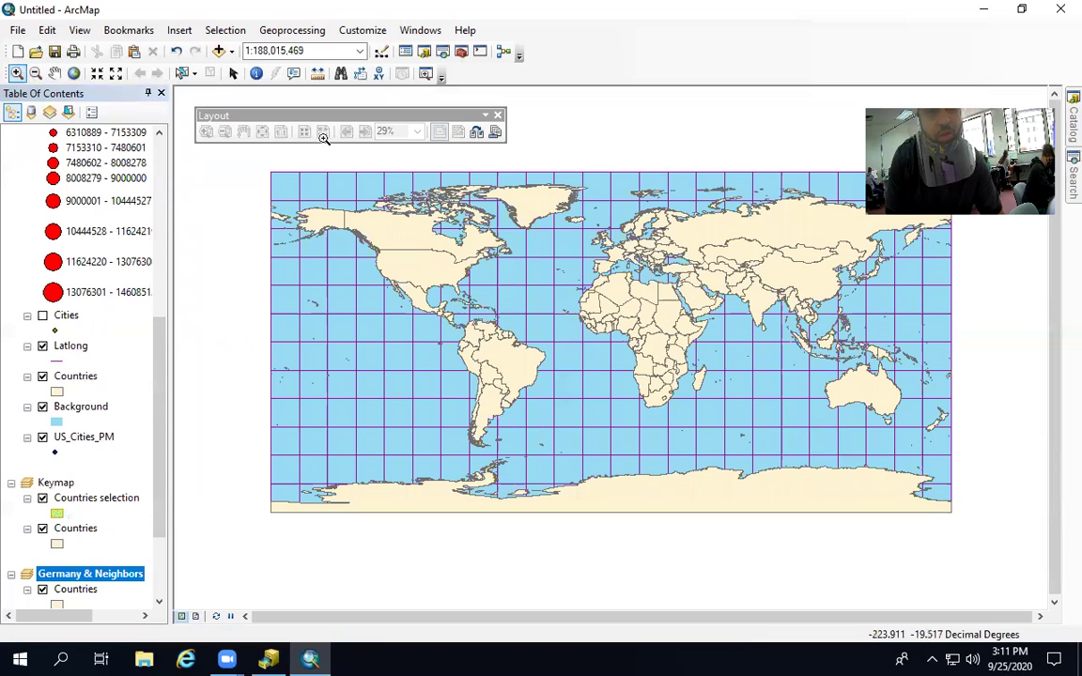
pyautogui.moveTo(594, 224); pyautogui.dragTo(675, 282)
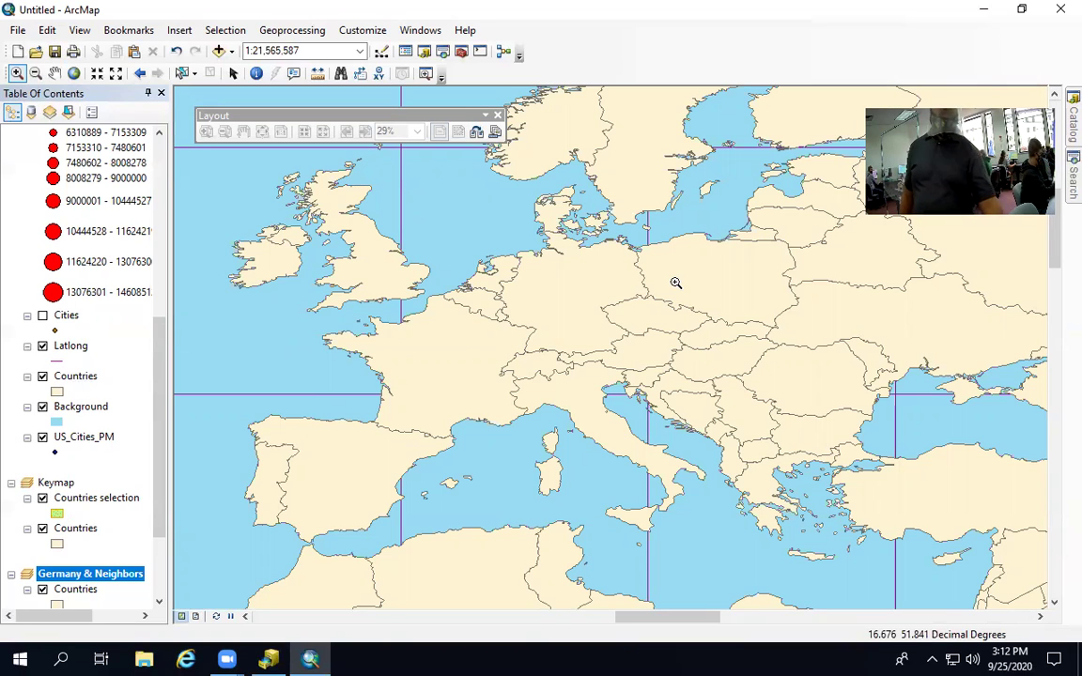
pyautogui.click(226, 30)
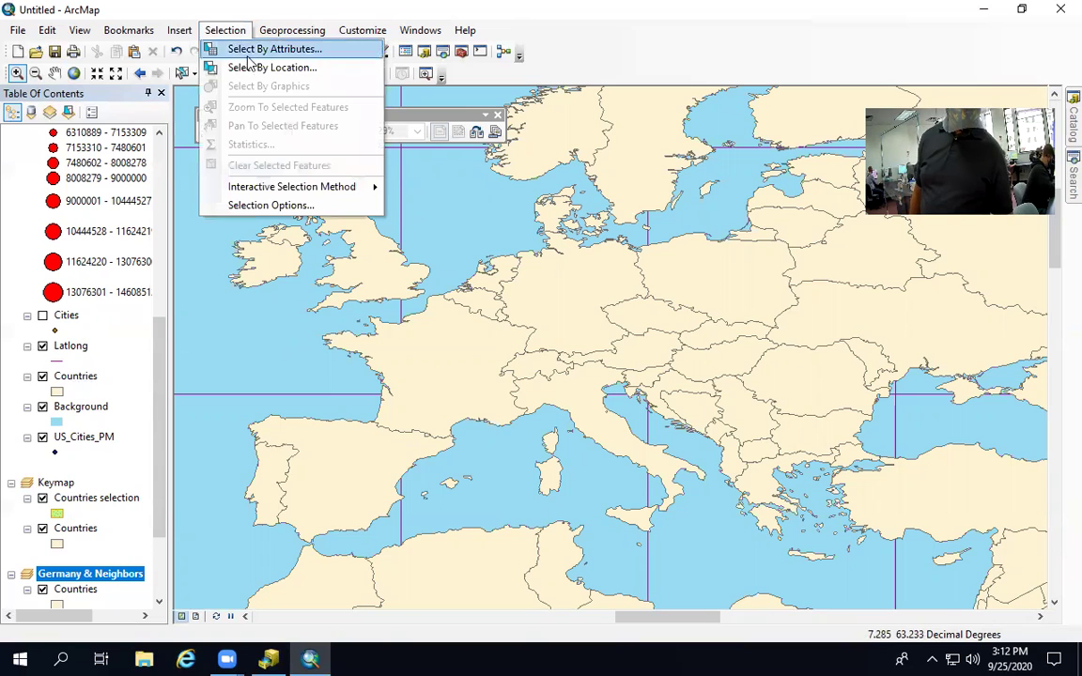
pyautogui.click(261, 64)
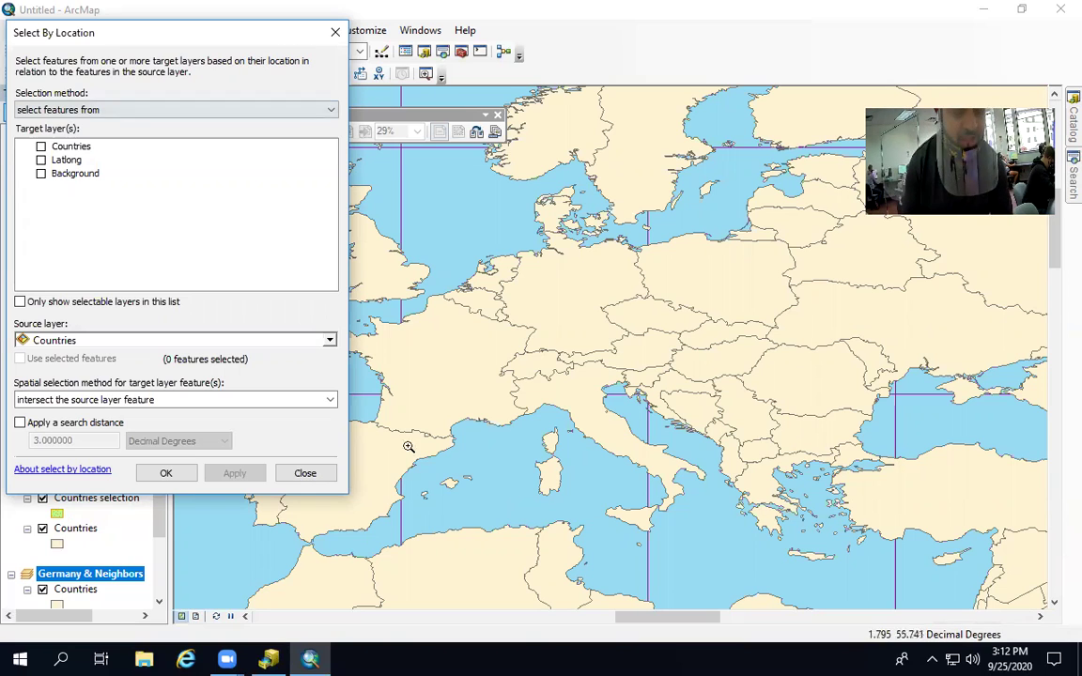
pyautogui.click(305, 473)
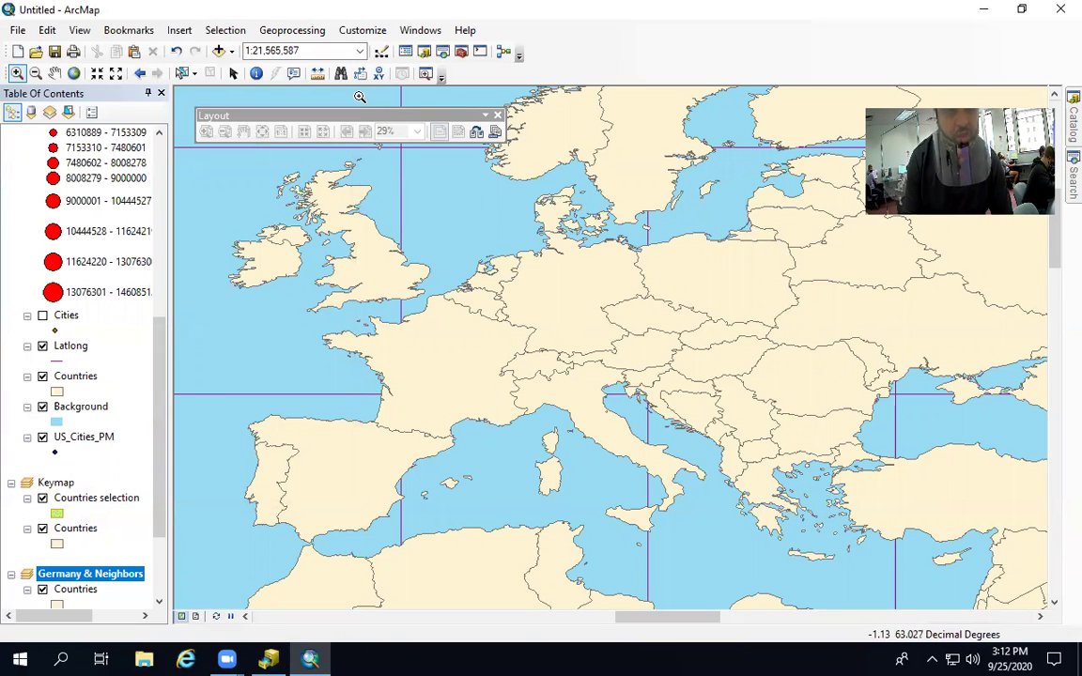
# Identify the Germany polygon on the map to view its attributes, and close the results
pyautogui.click(254, 75)
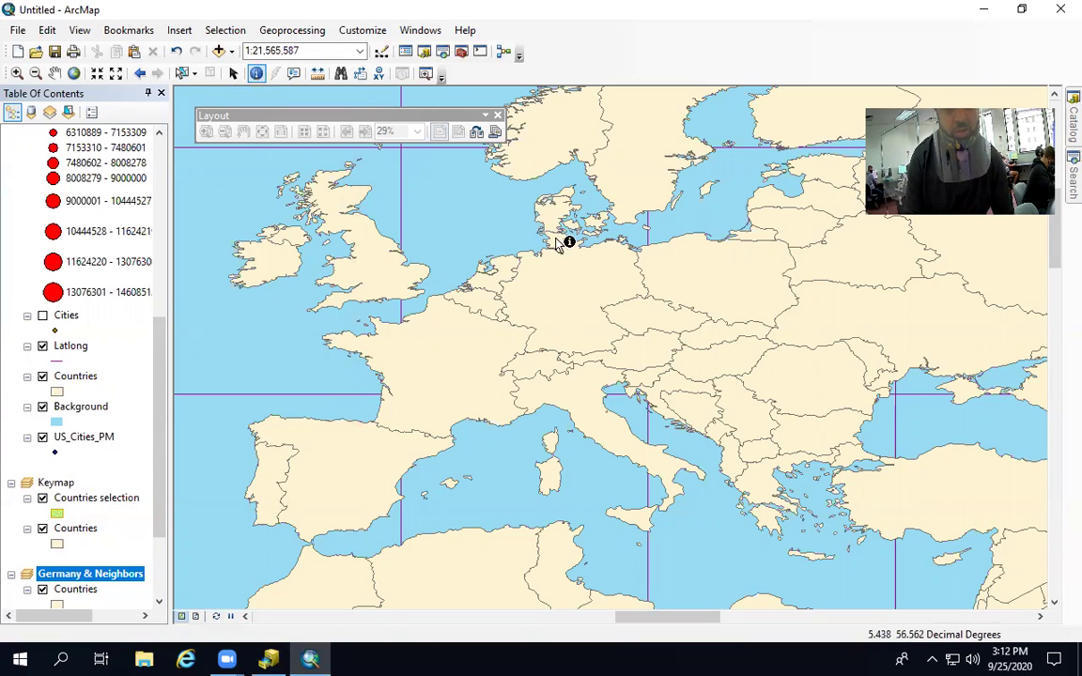
pyautogui.click(592, 277)
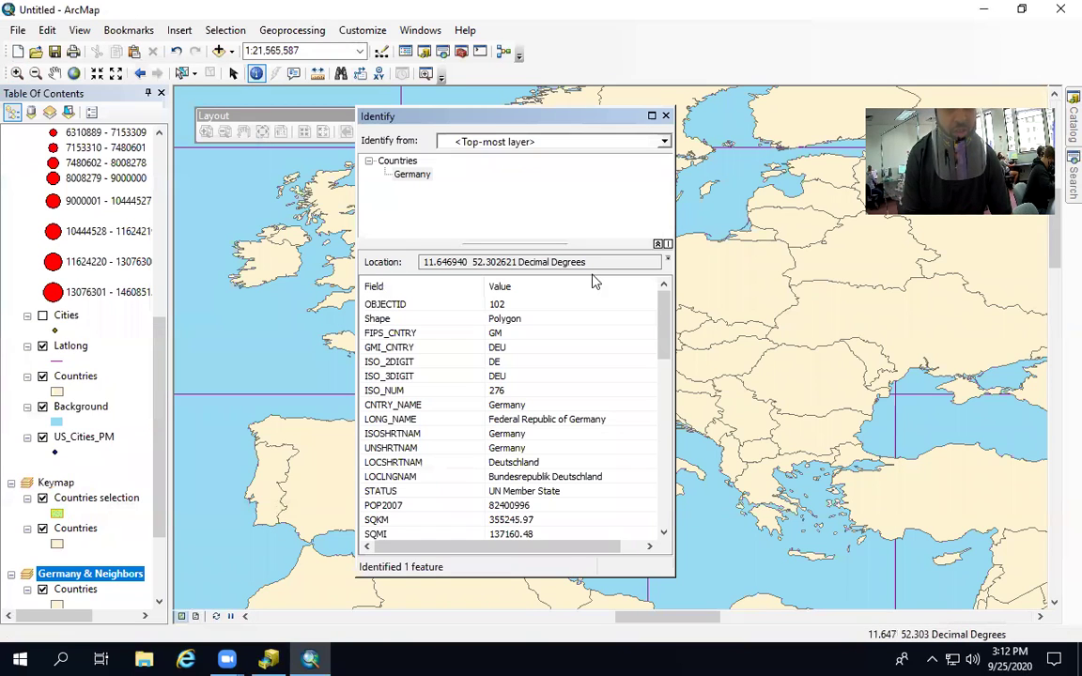
pyautogui.click(667, 116)
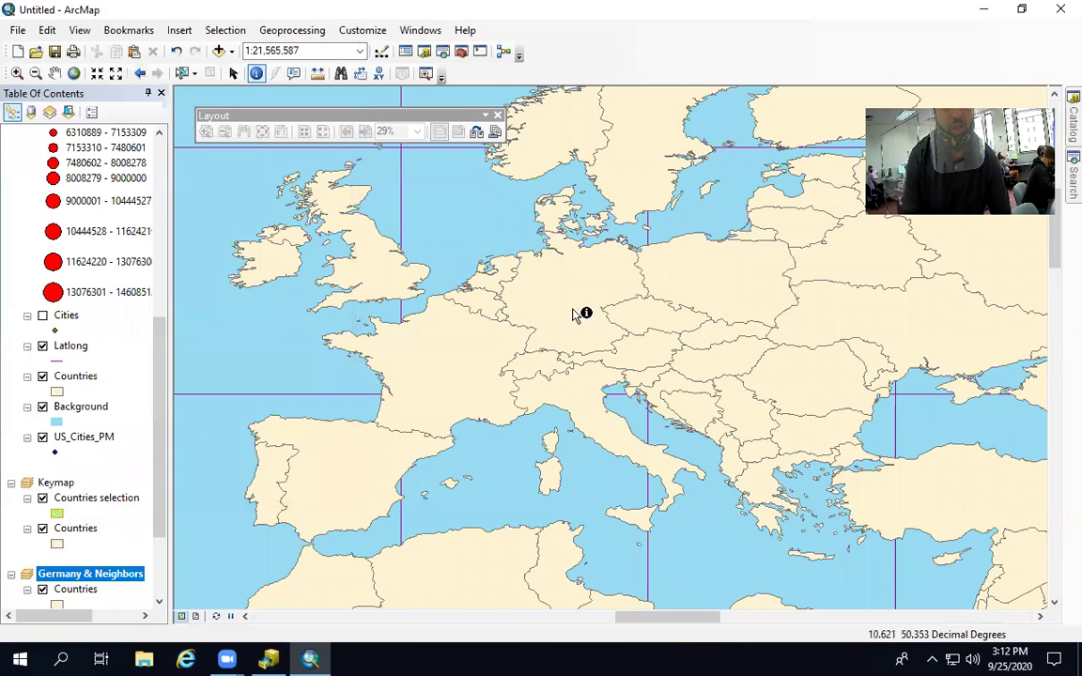
# Select Germany on the map and make Countries the only selectable layer in the Germany & Neighbors data frame
pyautogui.click(181, 73)
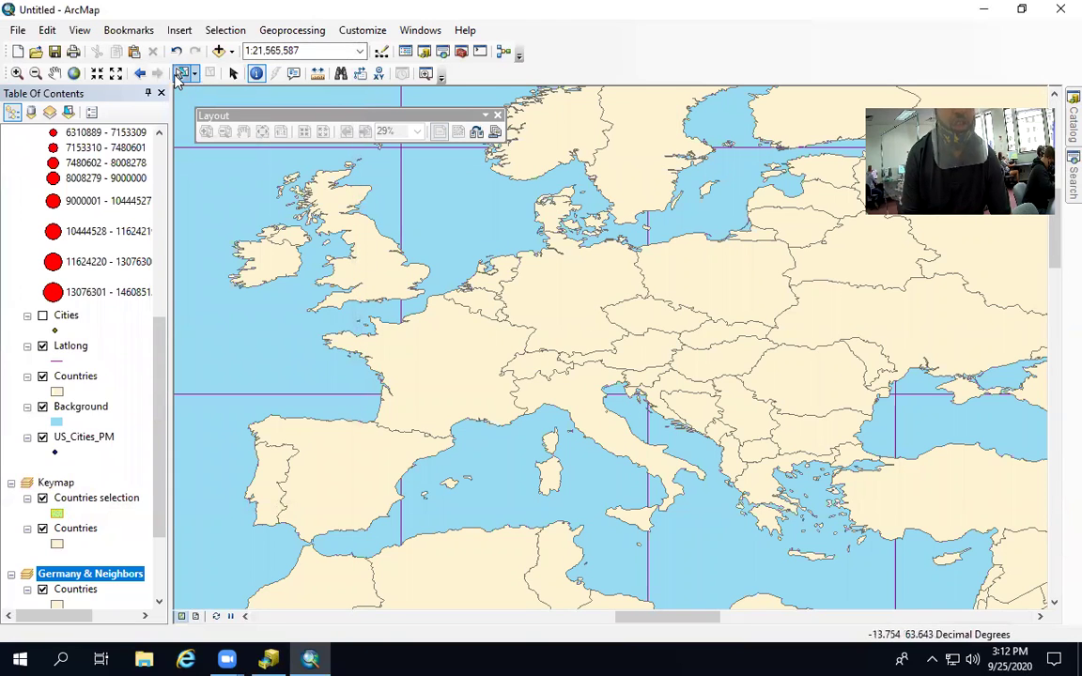
pyautogui.click(564, 291)
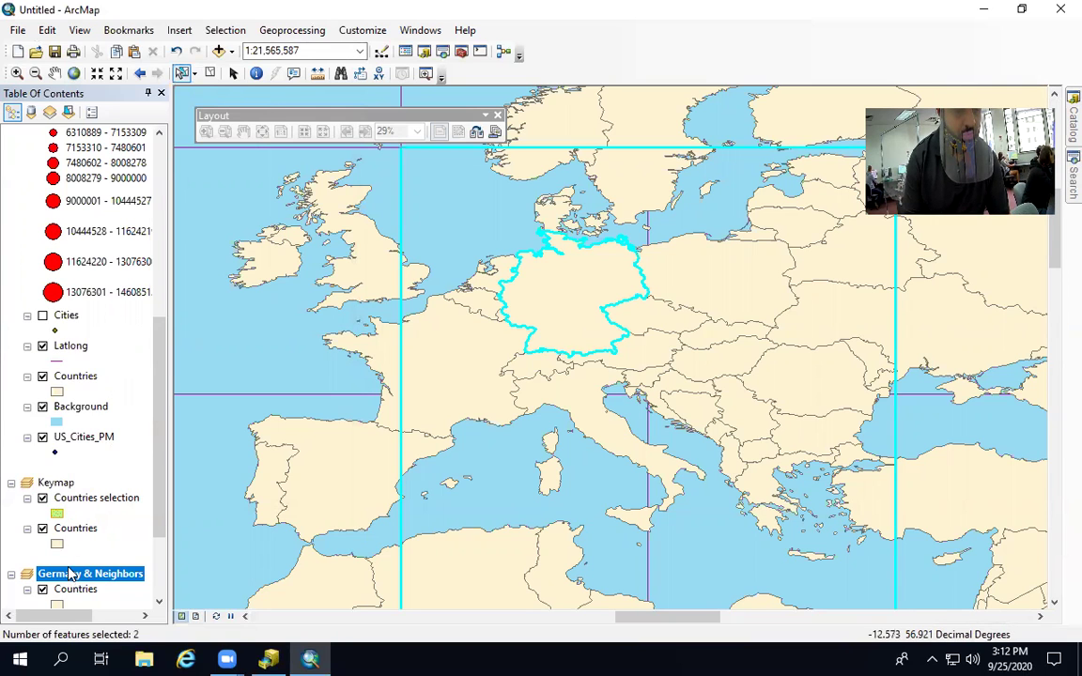
pyautogui.scroll(-3, 73, 580)
pyautogui.click(75, 468)
pyautogui.rightClick(75, 472)
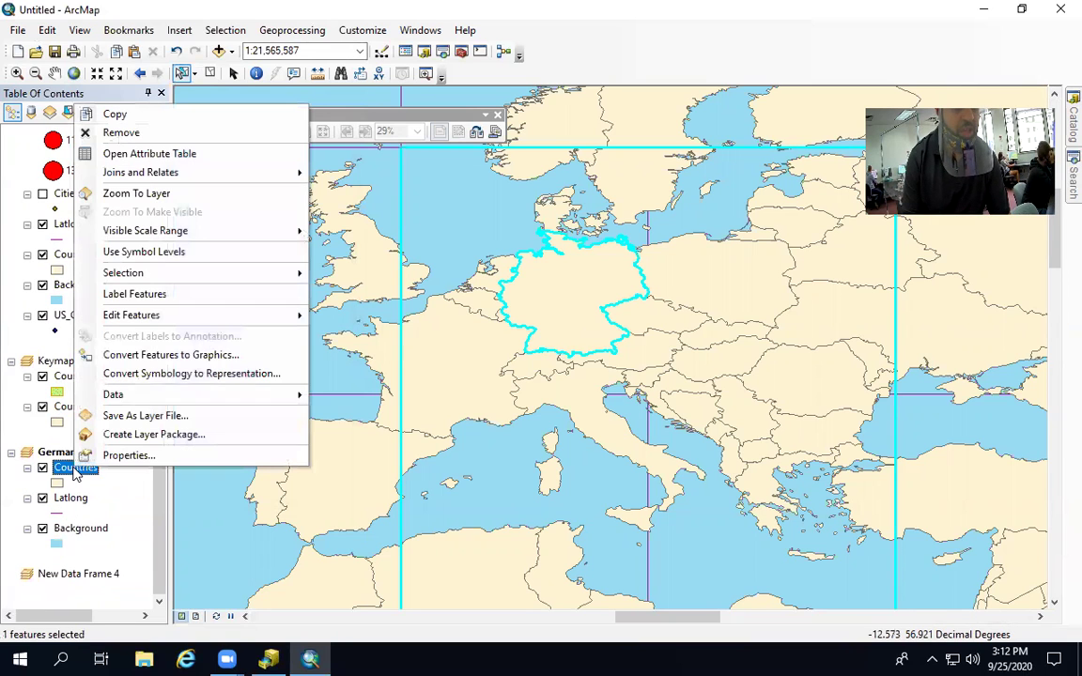
pyautogui.moveTo(166, 272)
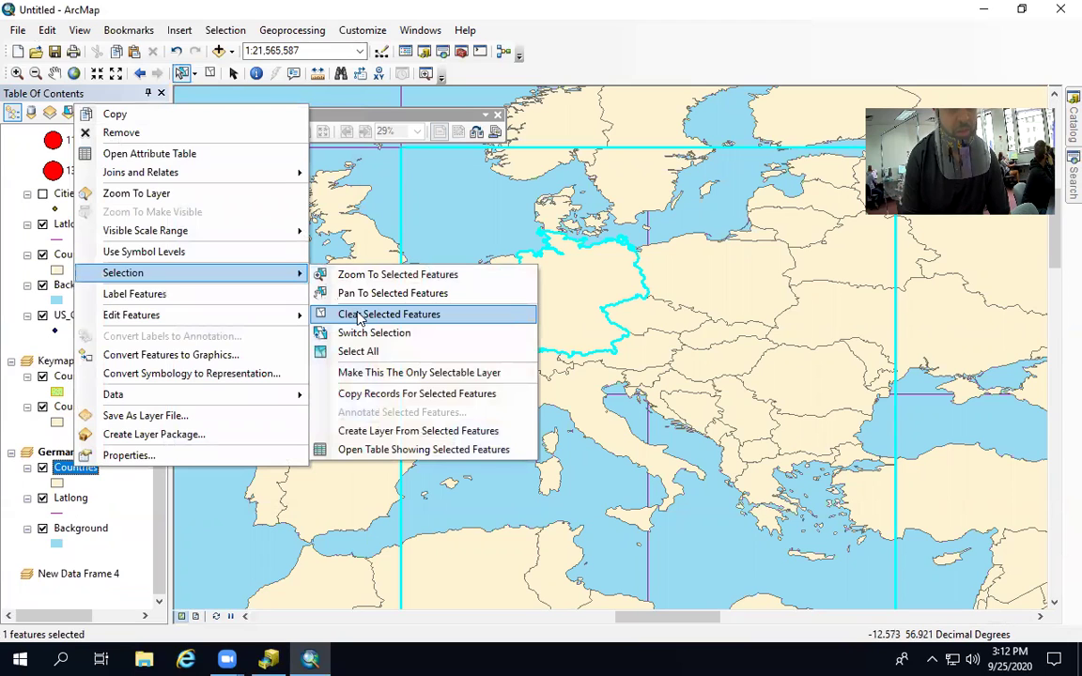
pyautogui.click(373, 374)
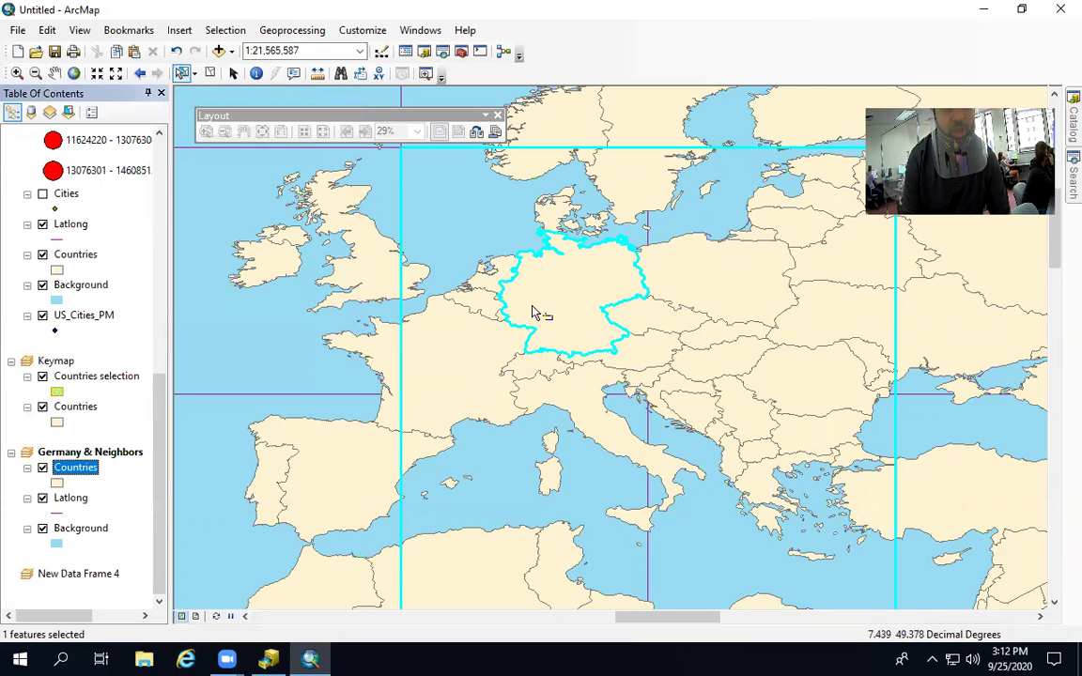
# Reselect only Germany on the map and create a layer from the selected Countries feature
pyautogui.click(183, 73)
pyautogui.click(551, 299)
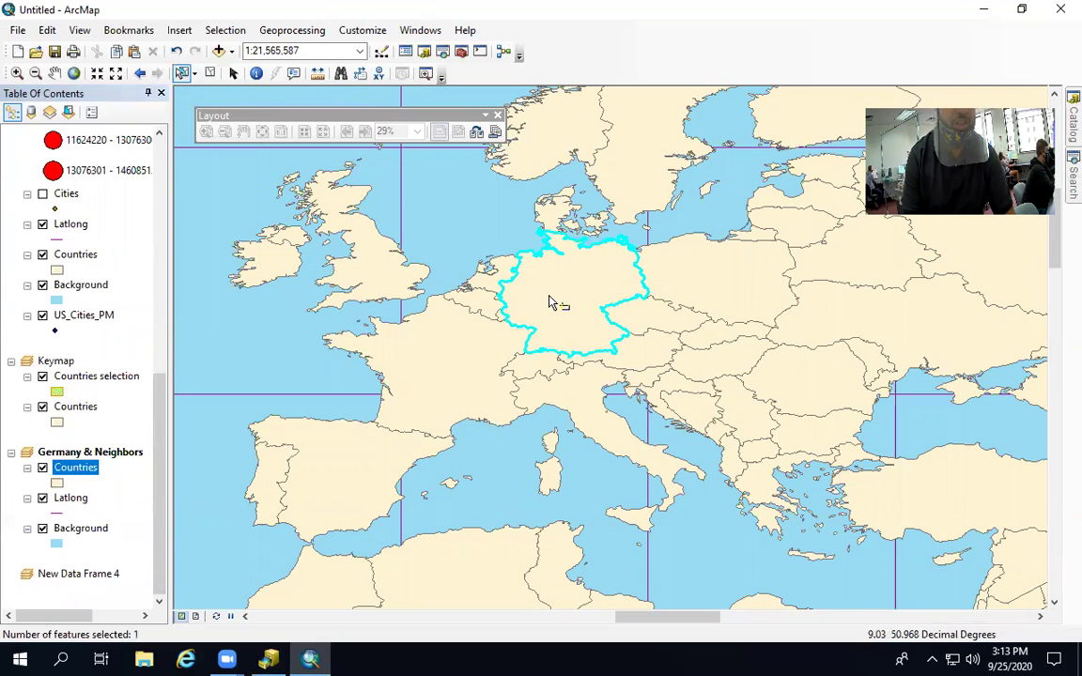
pyautogui.rightClick(80, 465)
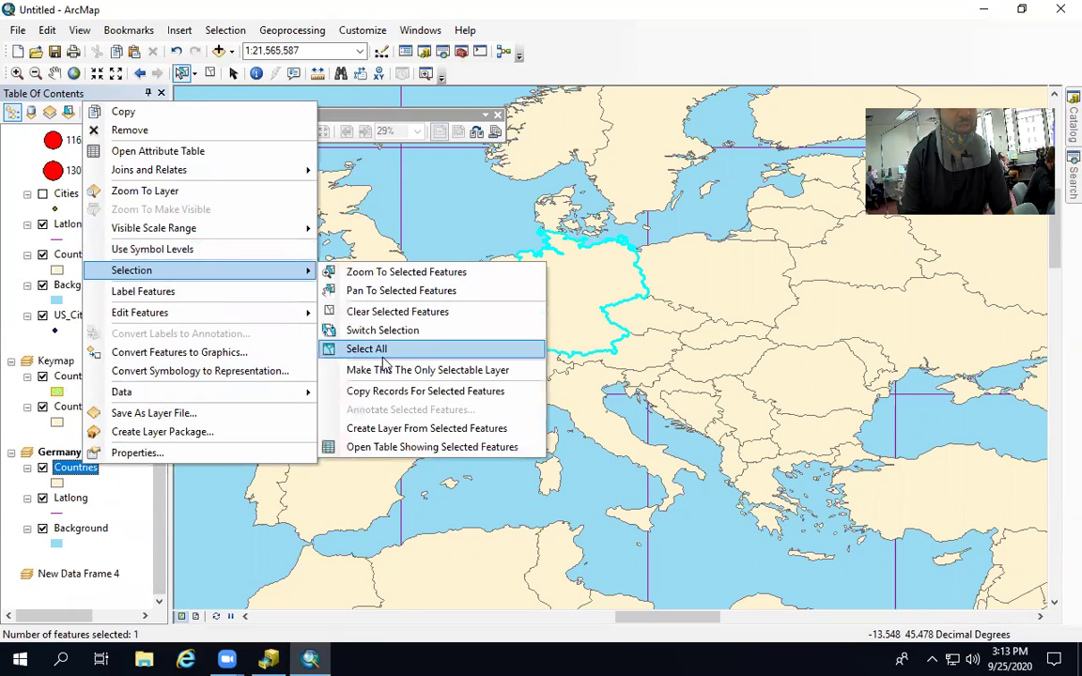
pyautogui.click(376, 428)
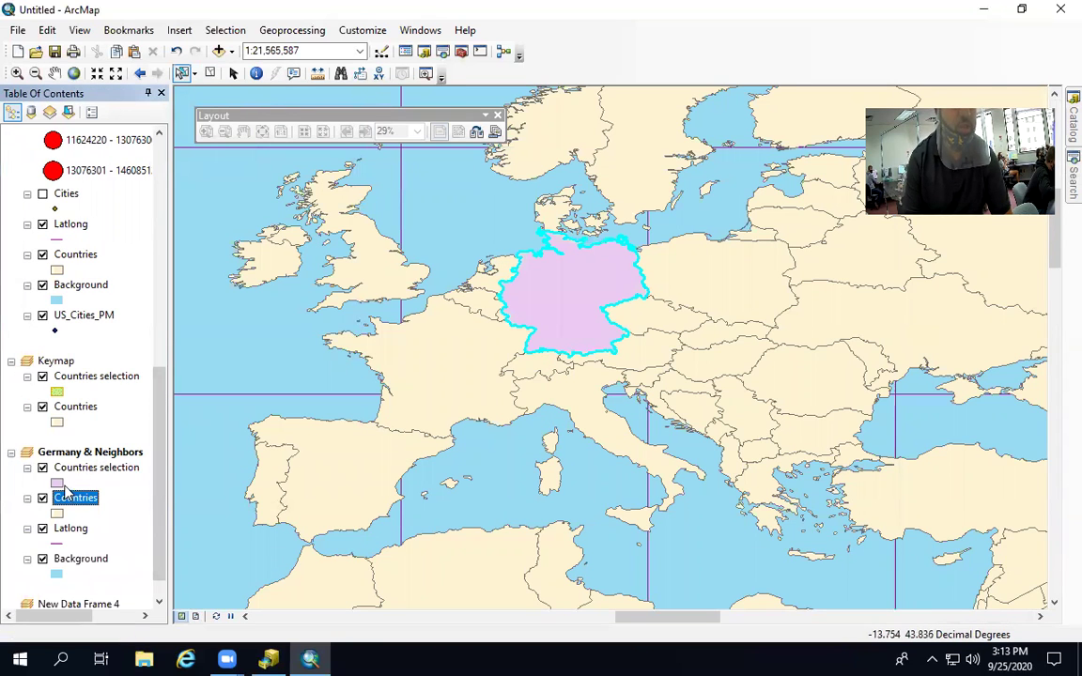
# Rename the Countries selection layer in the Germany & Neighbors data frame as "Germany"
pyautogui.click(68, 471)
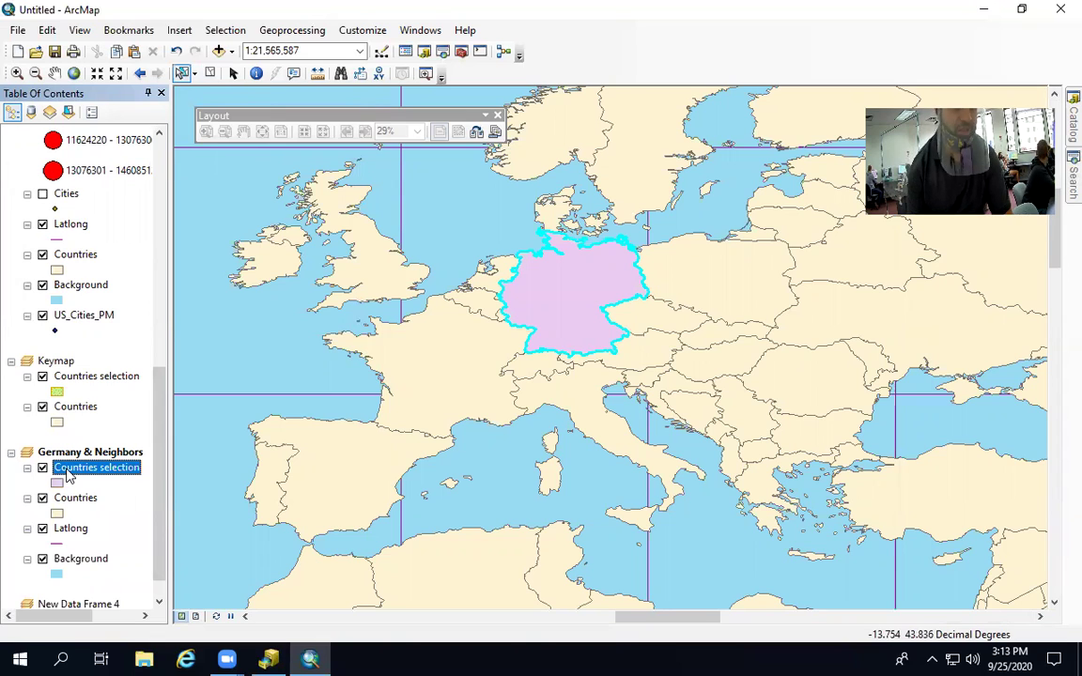
pyautogui.click(68, 468)
pyautogui.write('Germany')
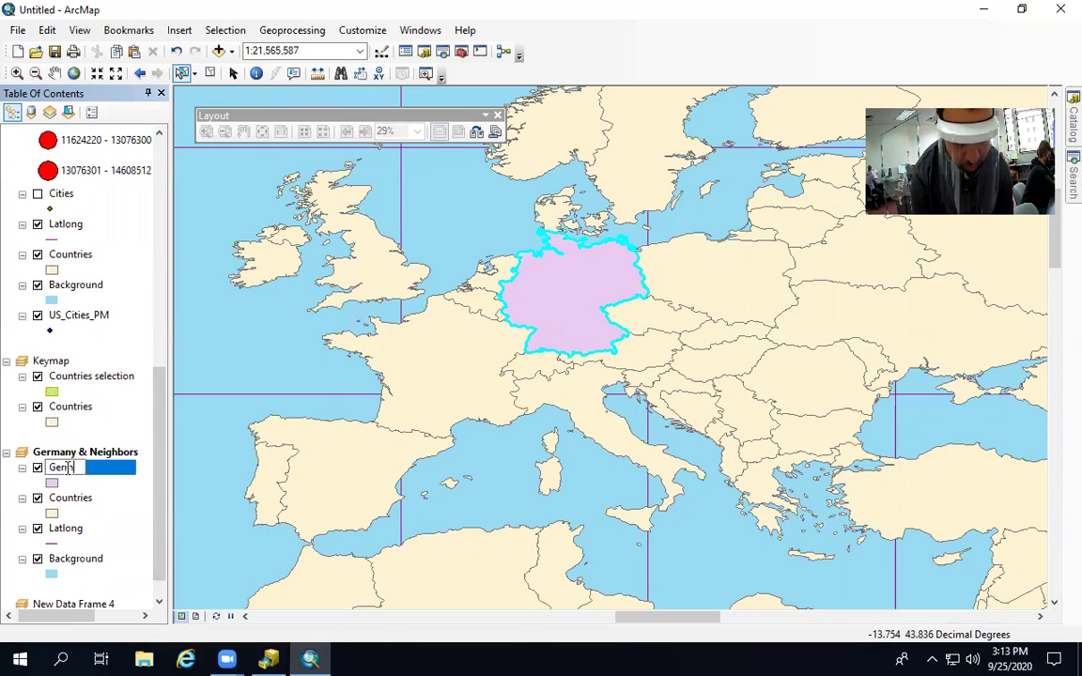
pyautogui.press('Return')
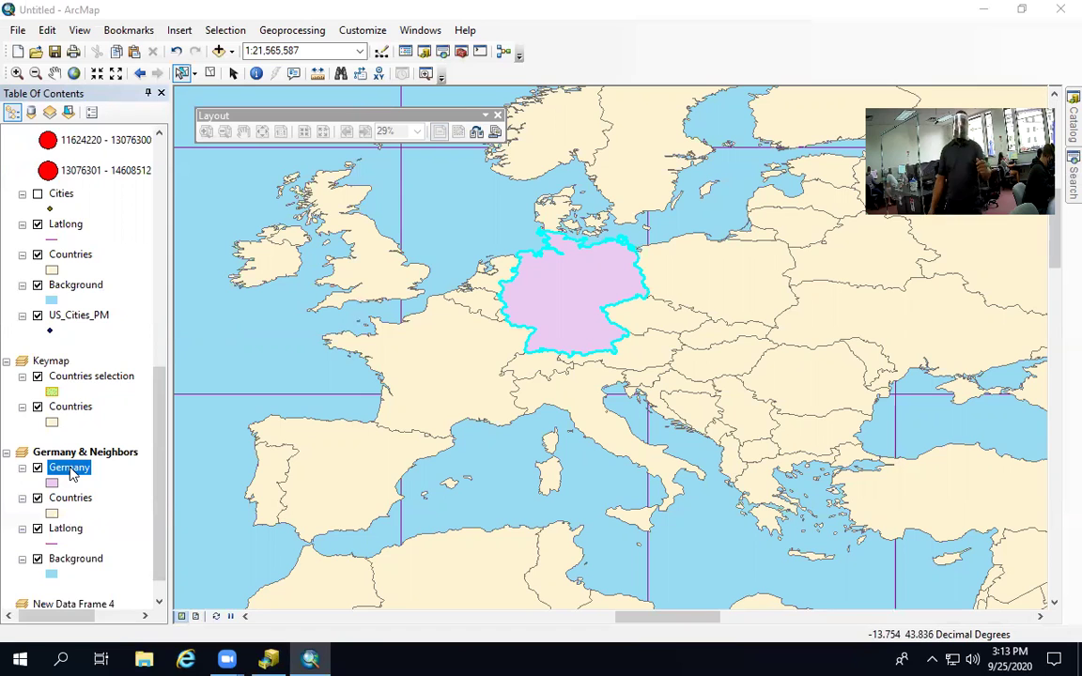
# Use Select By Location to select Countries features that share a line segment with the Germany source layer
pyautogui.click(233, 33)
pyautogui.click(236, 68)
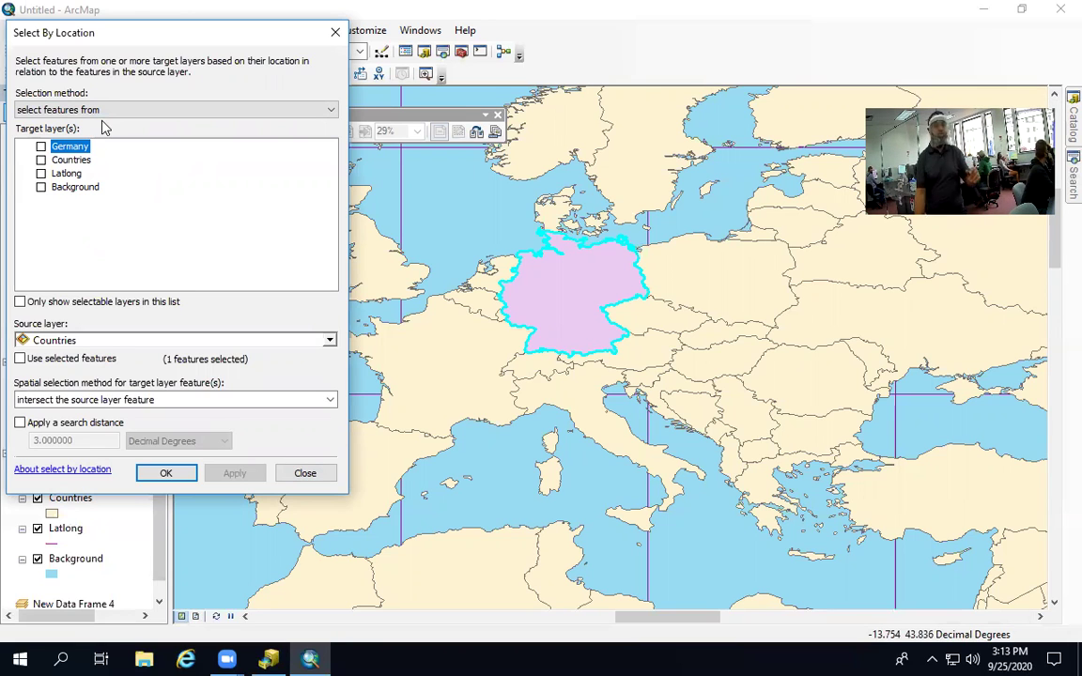
pyautogui.click(41, 159)
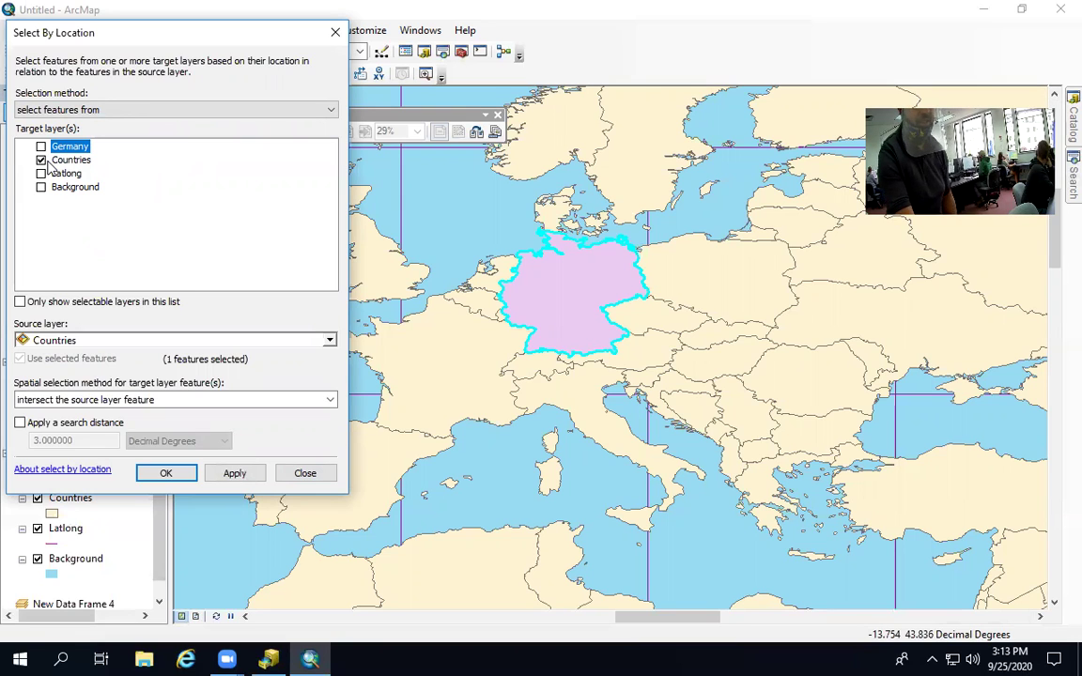
pyautogui.click(71, 342)
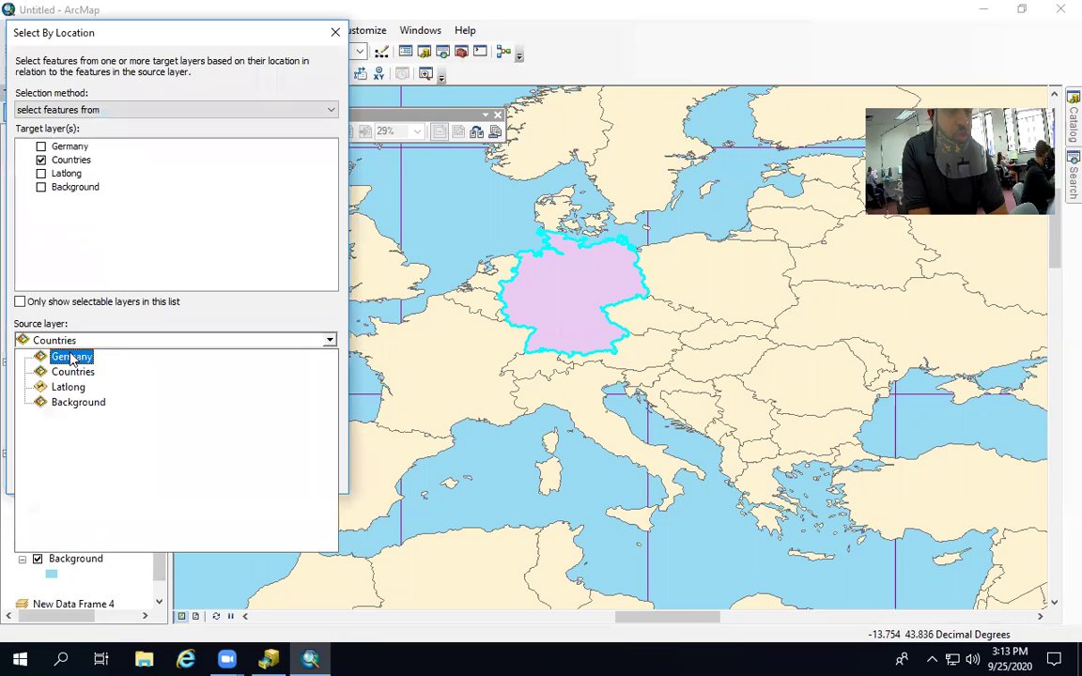
pyautogui.click(68, 355)
pyautogui.click(82, 400)
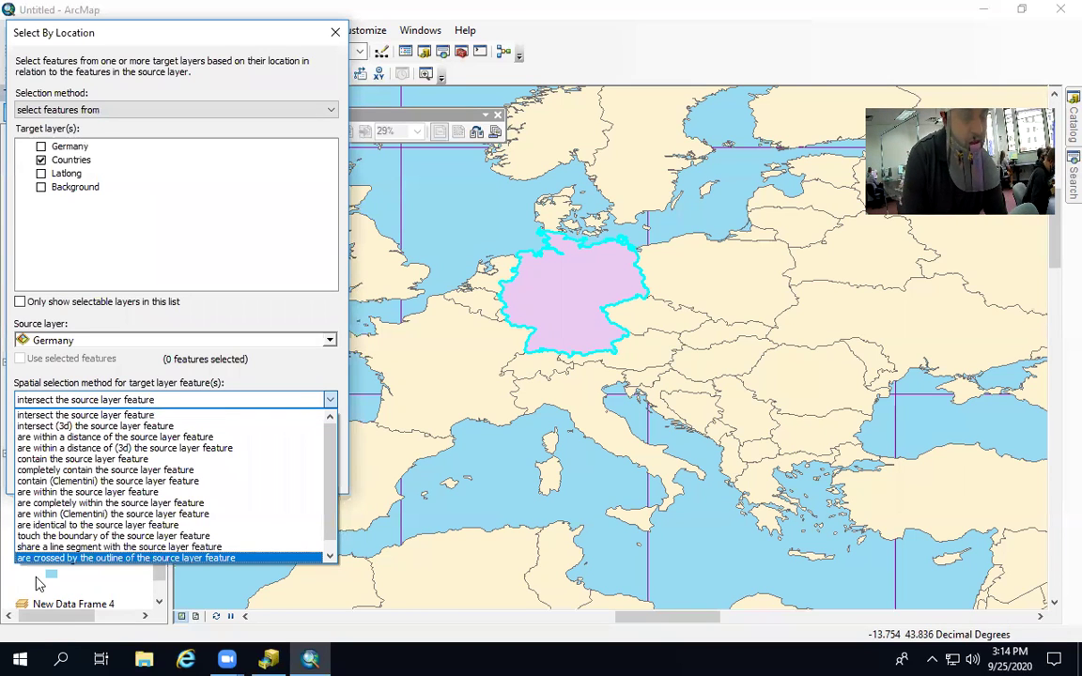
pyautogui.click(126, 559)
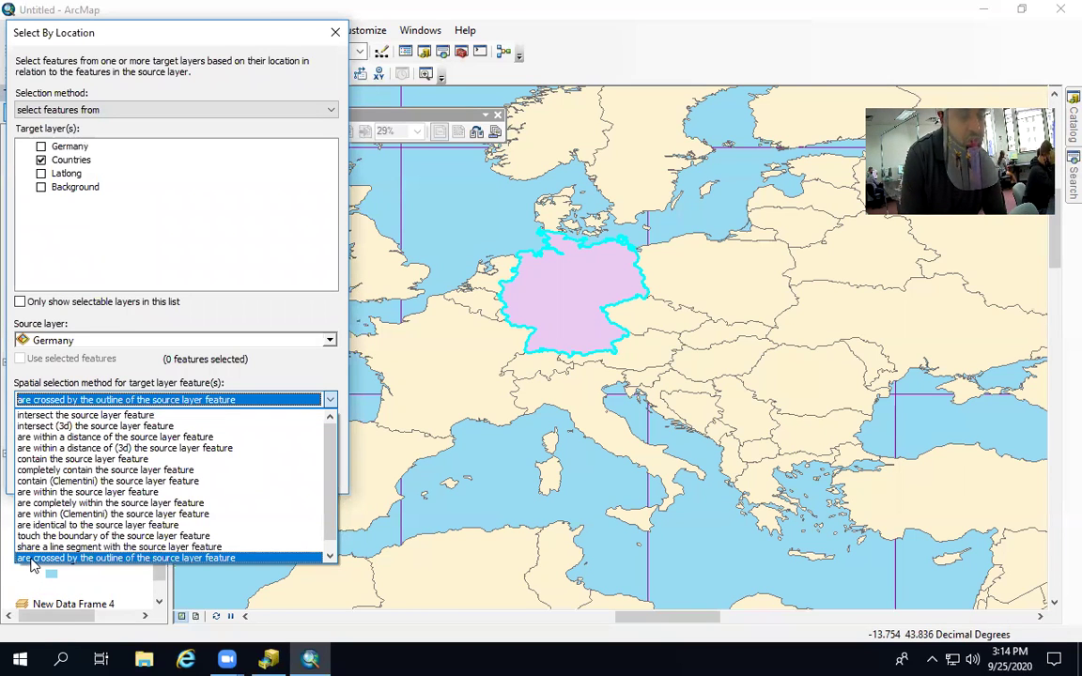
pyautogui.click(305, 404)
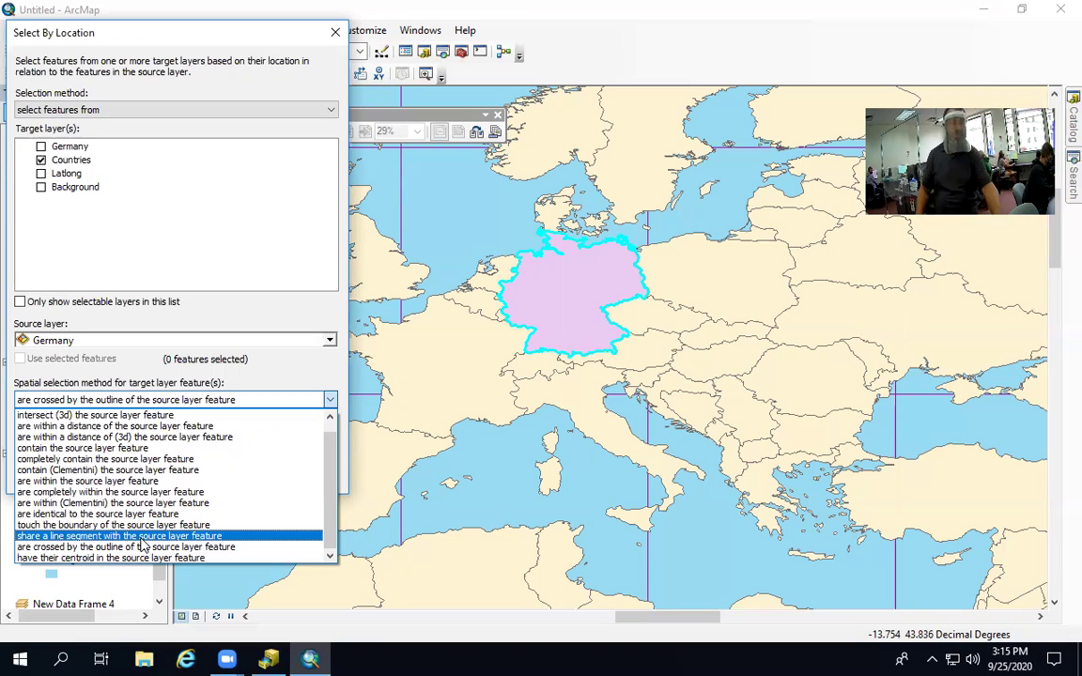
pyautogui.click(141, 536)
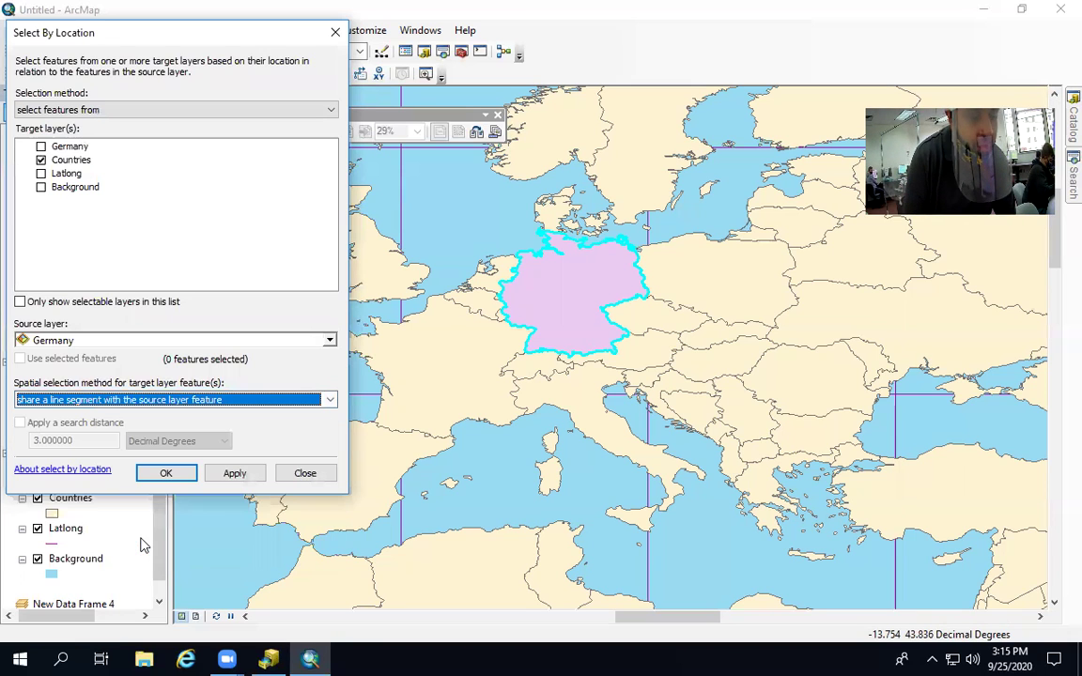
pyautogui.click(231, 473)
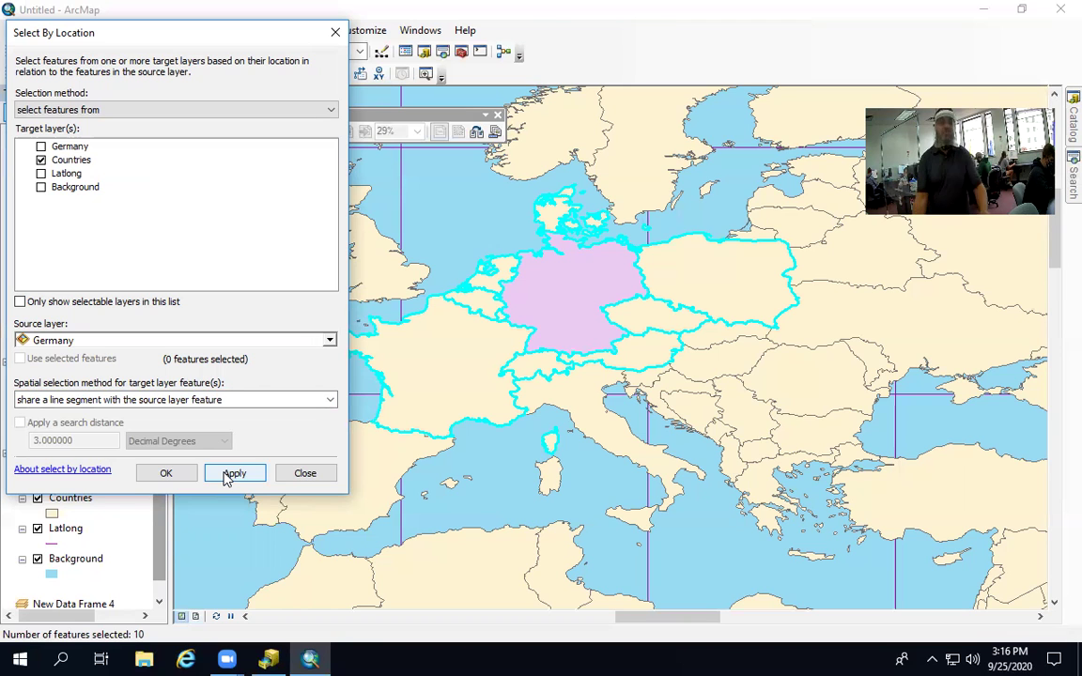
pyautogui.click(303, 473)
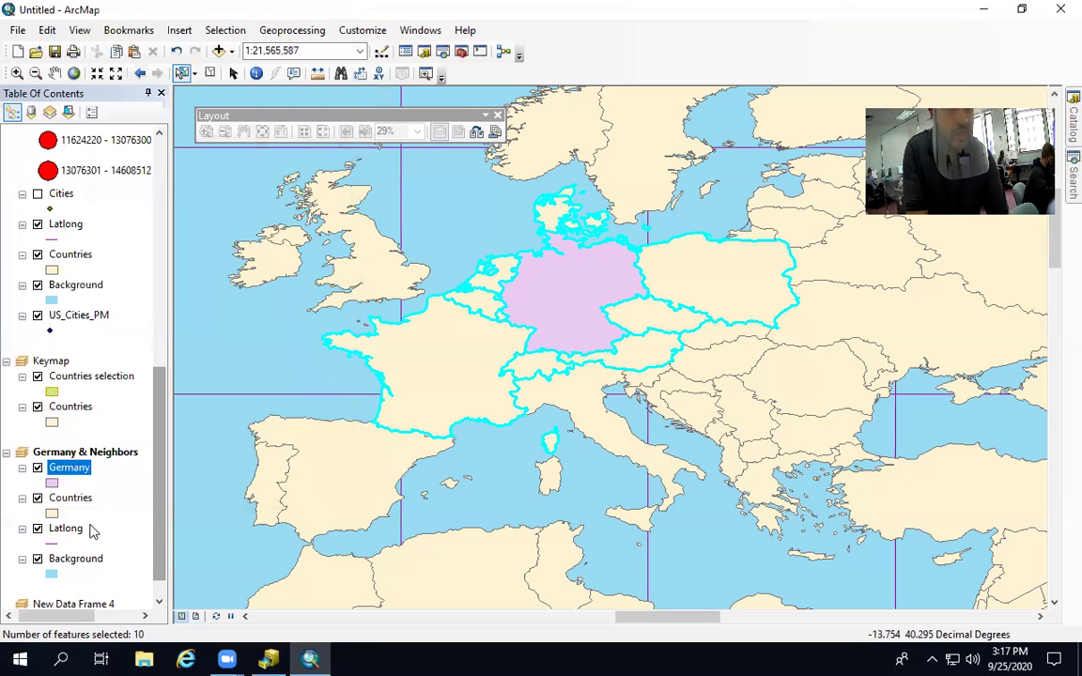
# Create a layer from the selected neighboring countries of the Countries layer in the Germany & Neighbors data frame
pyautogui.click(68, 498)
pyautogui.rightClick(68, 498)
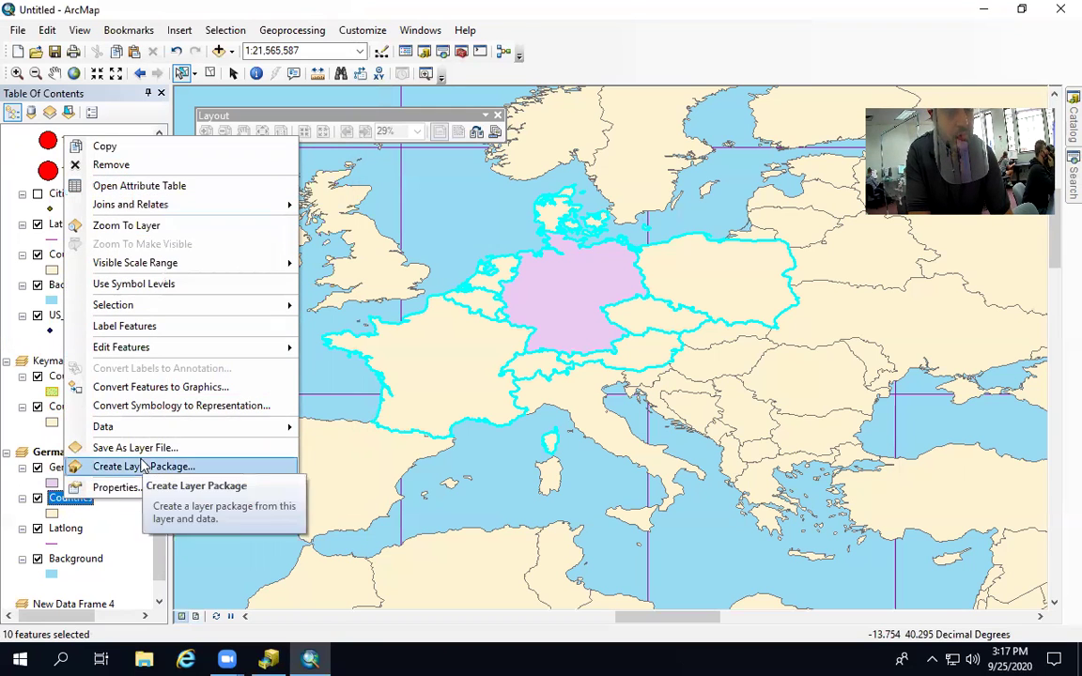
pyautogui.moveTo(149, 308)
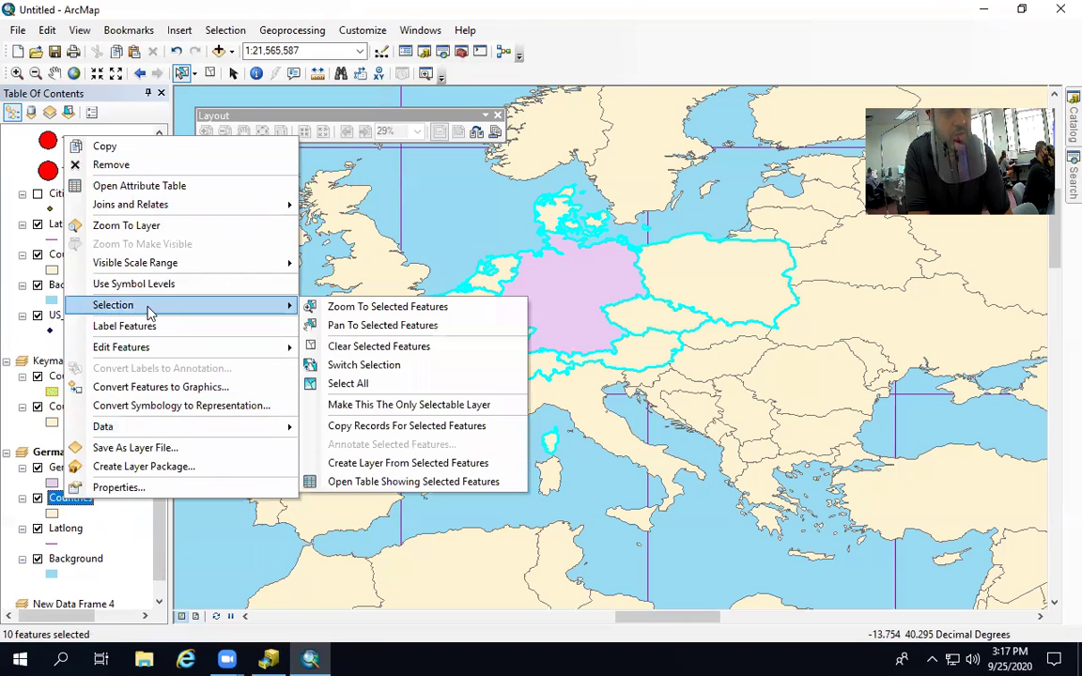
pyautogui.click(361, 465)
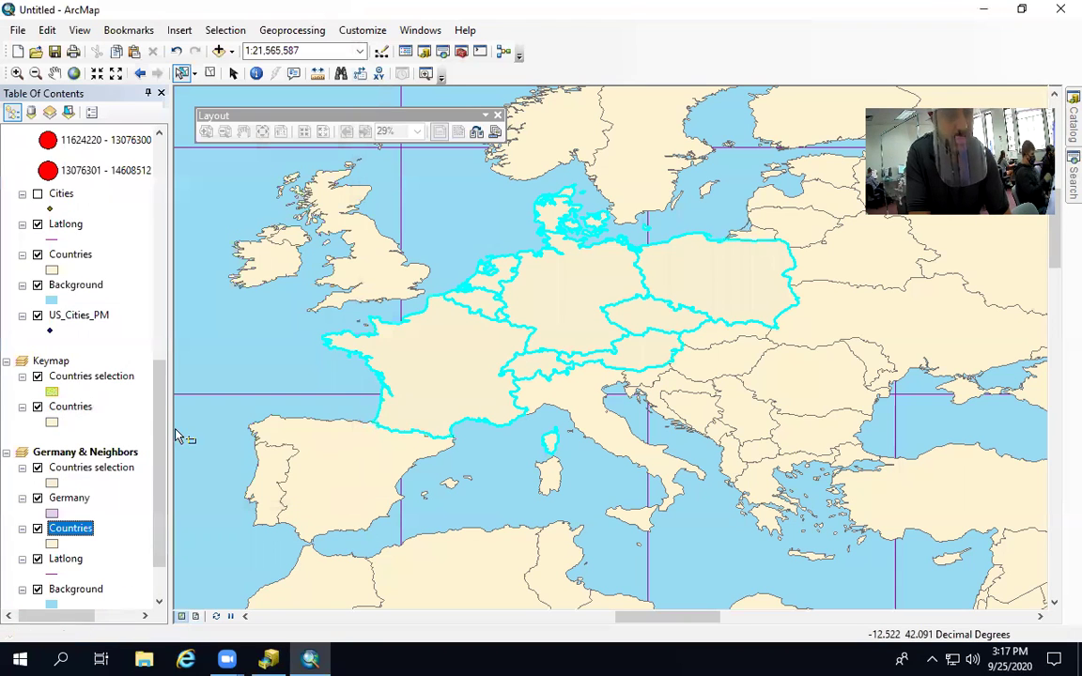
# Rename the Countries selection layer in the Germany & Neighbors data frame as "Neighbors"
pyautogui.click(74, 476)
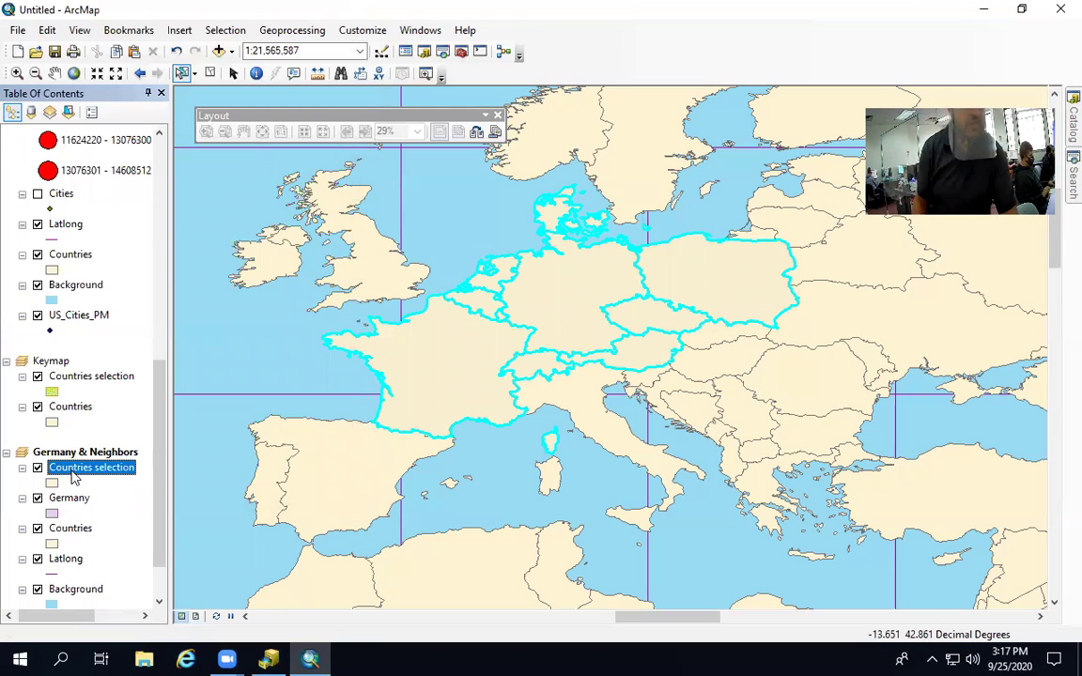
pyautogui.click(68, 468)
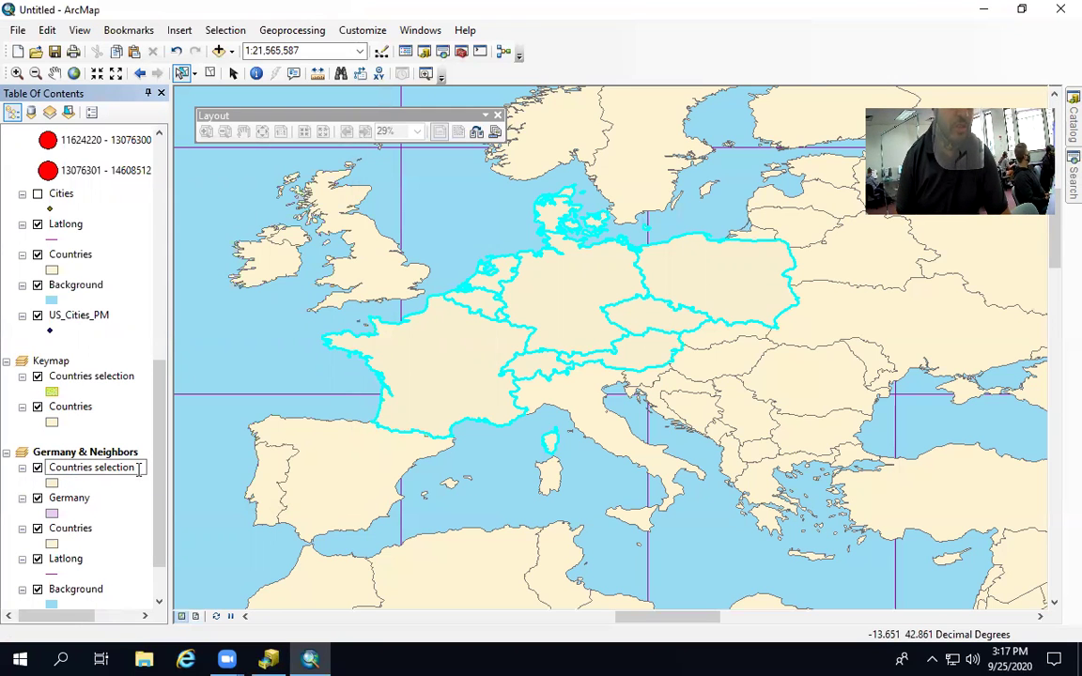
pyautogui.moveTo(128, 470); pyautogui.dragTo(42, 471)
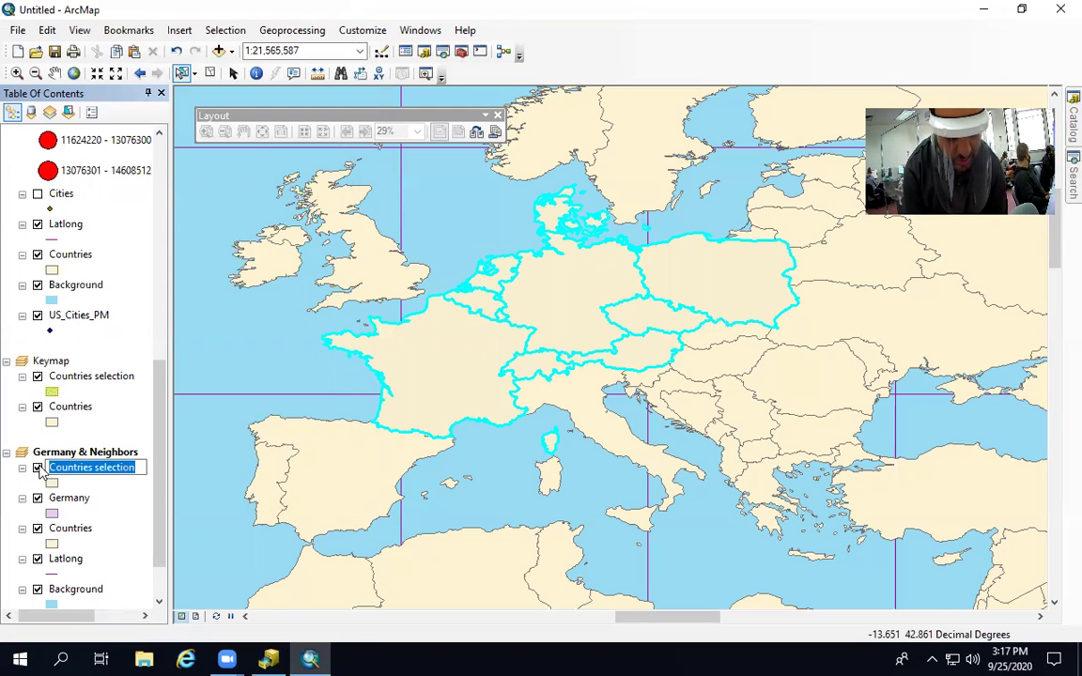
pyautogui.write('Neighbors')
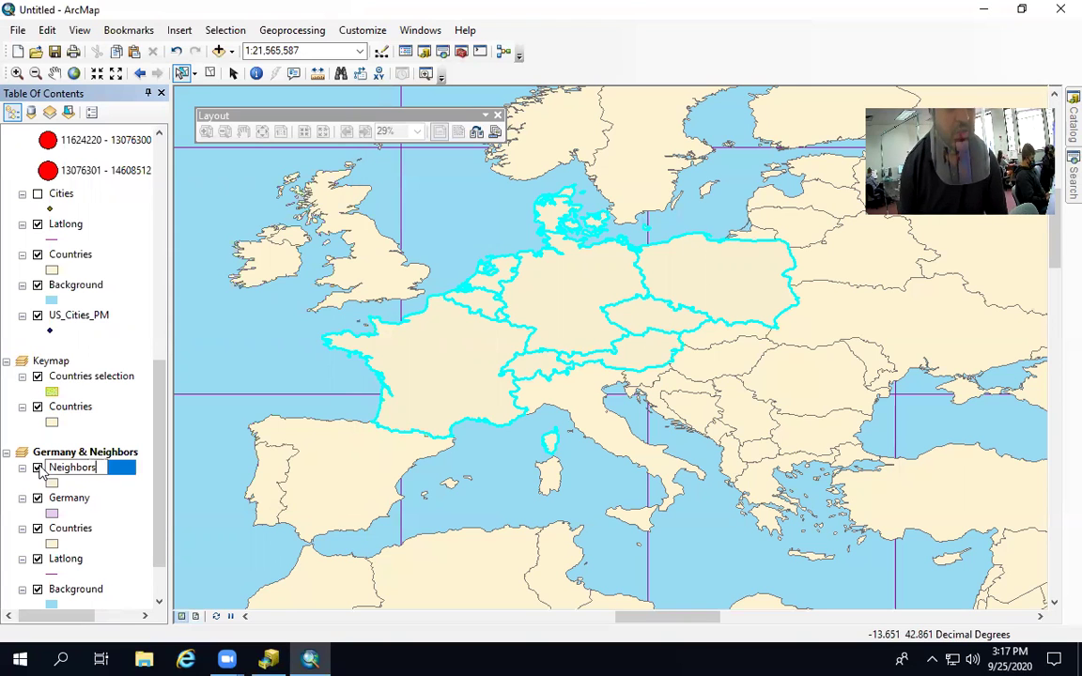
pyautogui.press('Return')
# Symbolize the Neighbors layer with unique value categories on the FIPS_CNTRY field, adding all values
pyautogui.rightClick(60, 472)
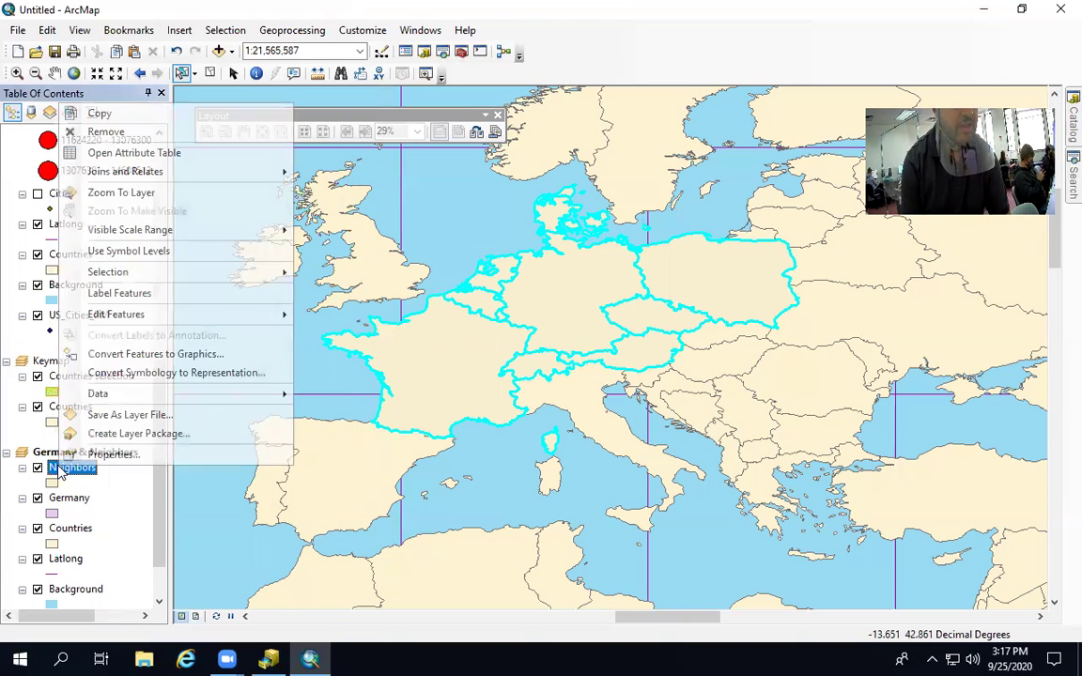
pyautogui.click(80, 454)
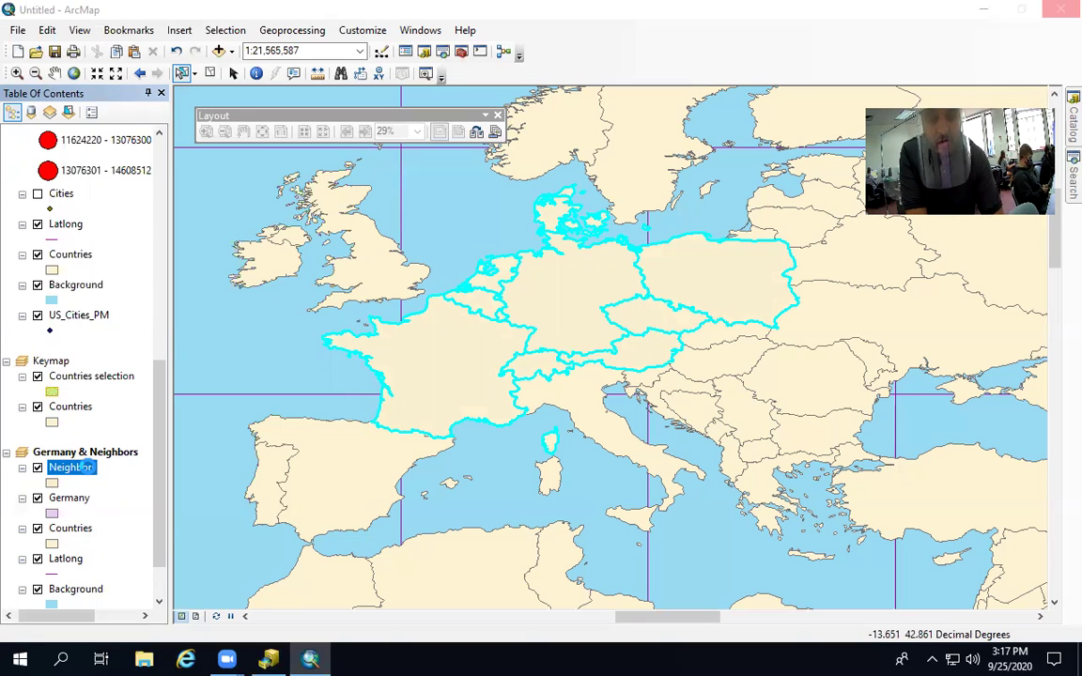
pyautogui.doubleClick(87, 468)
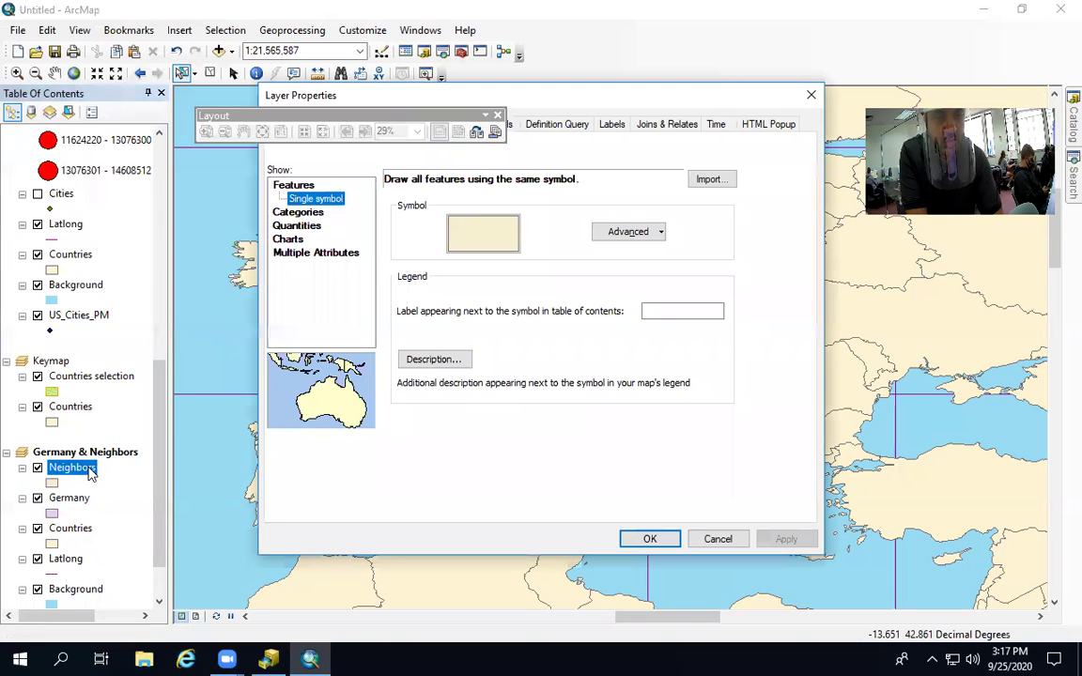
pyautogui.click(293, 214)
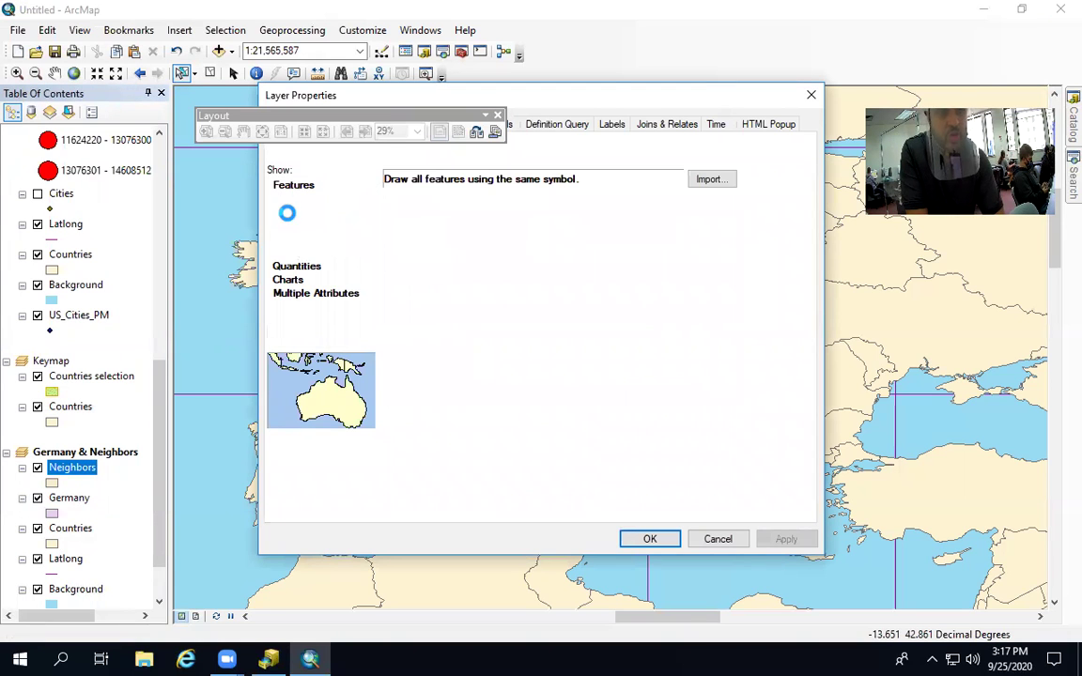
pyautogui.click(669, 212)
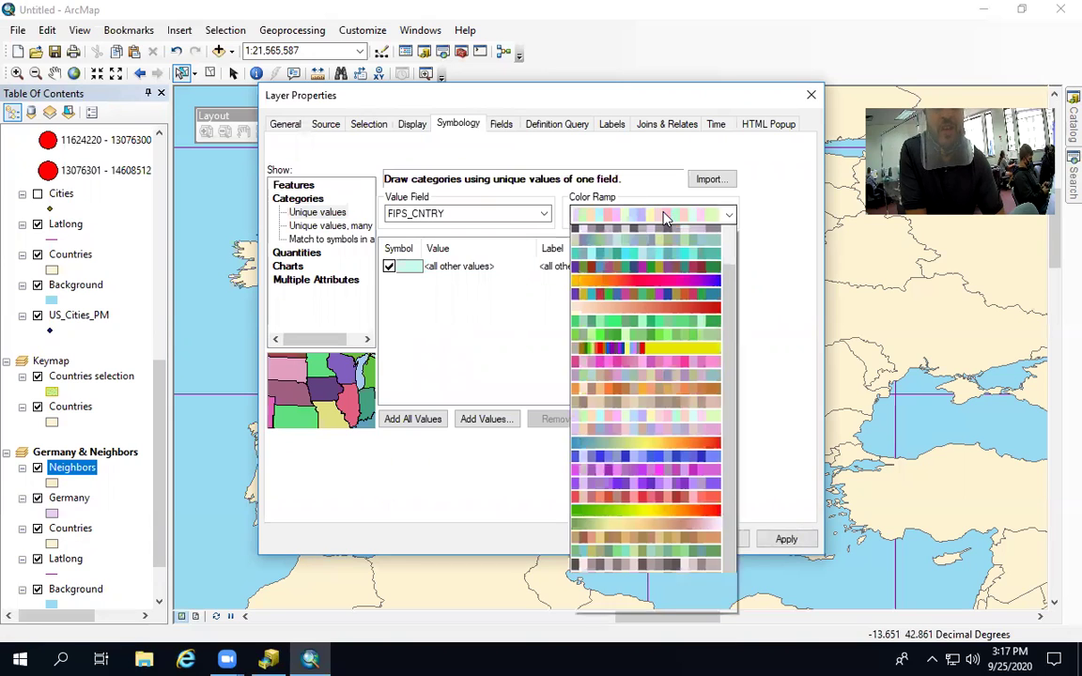
pyautogui.click(764, 289)
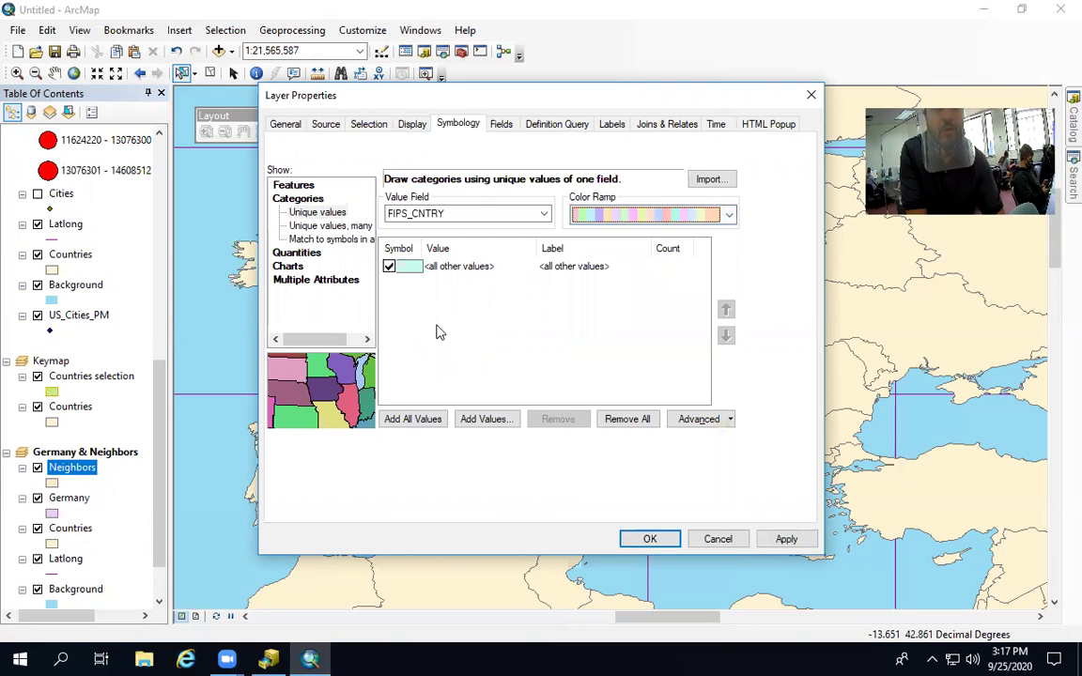
pyautogui.click(402, 420)
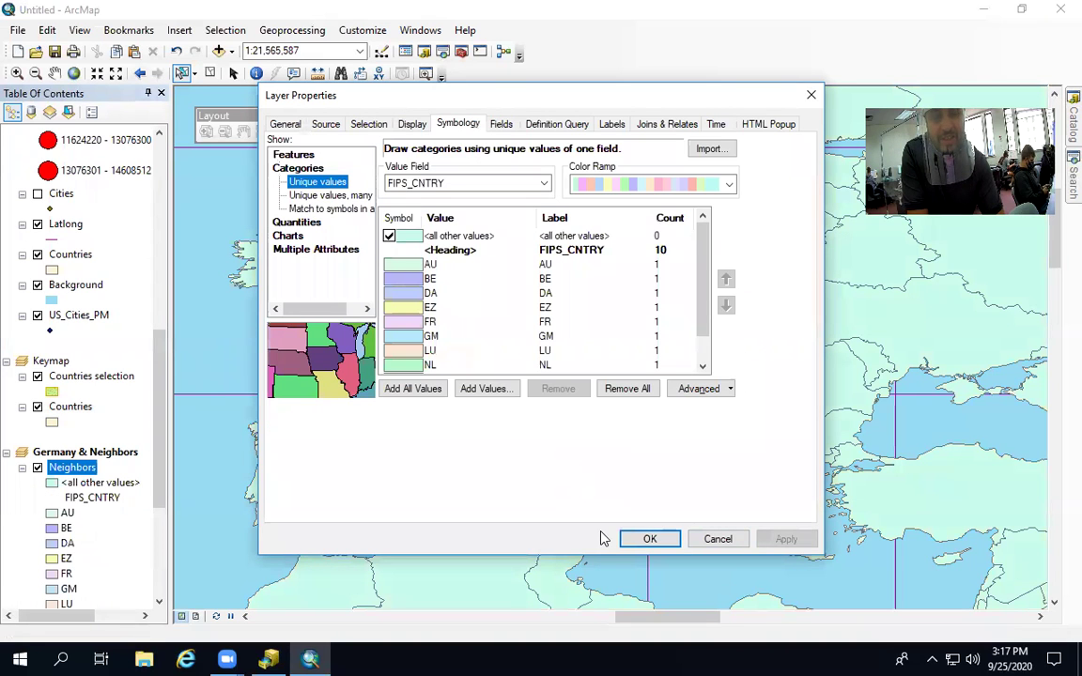
pyautogui.click(649, 540)
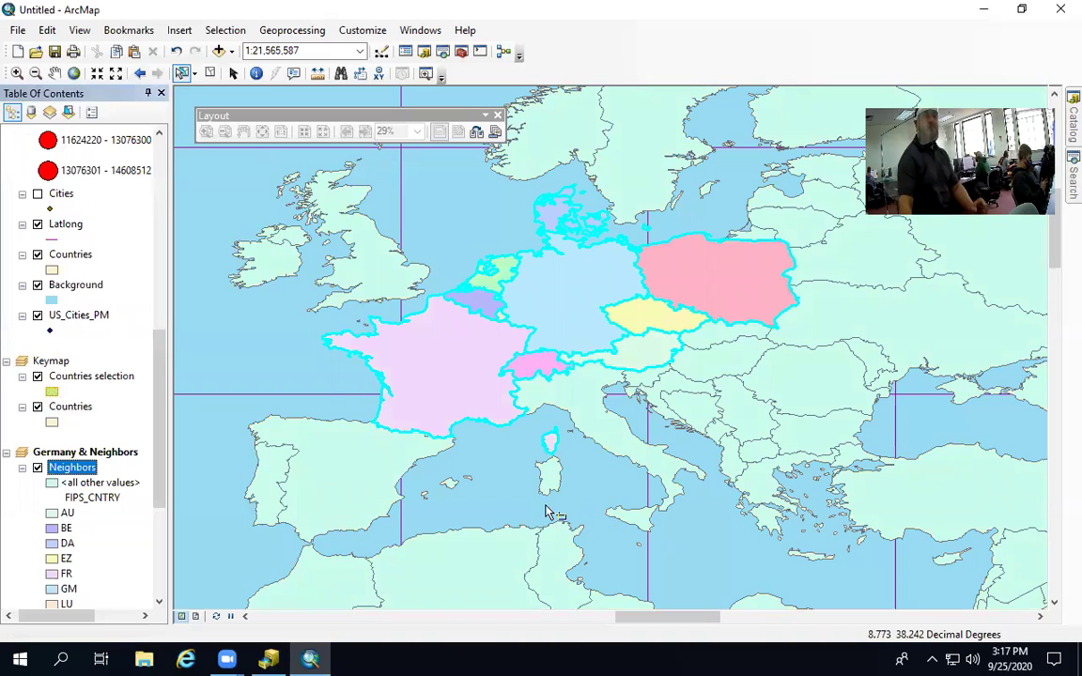
# Clear the selected features on the map and switch to the layout view
pyautogui.click(210, 72)
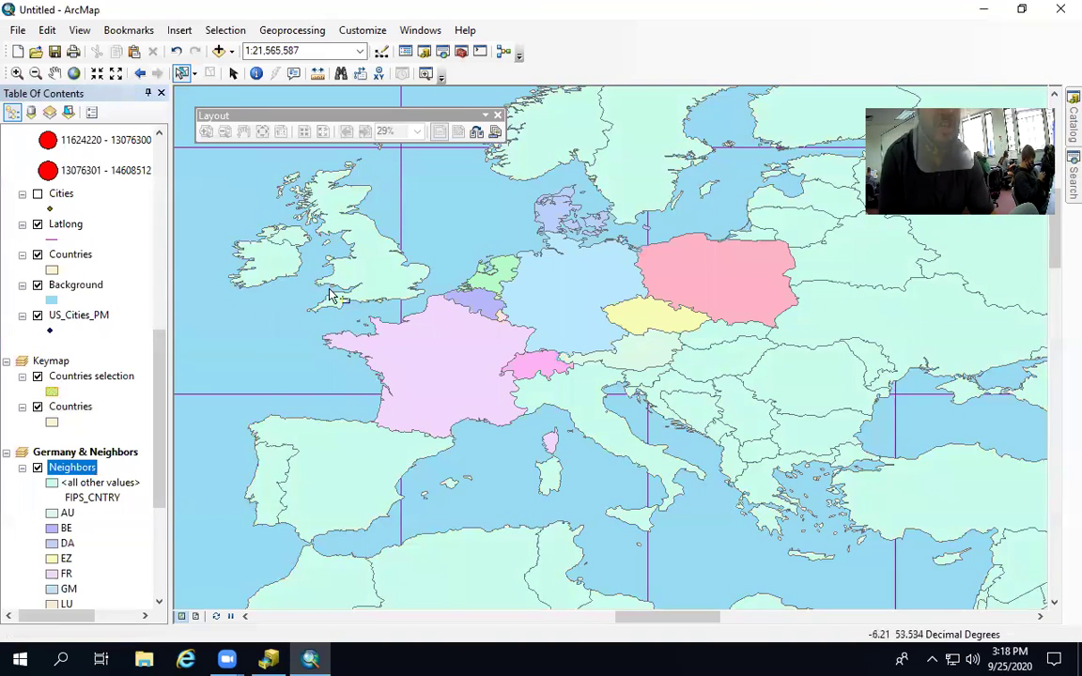
pyautogui.click(196, 617)
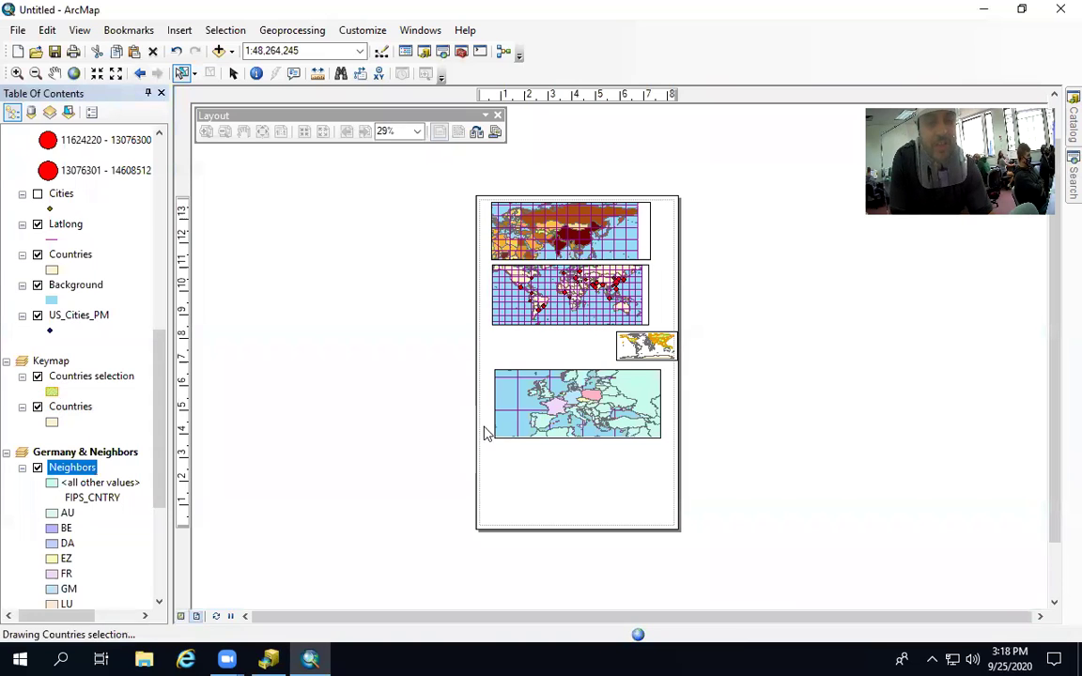
pyautogui.click(179, 30)
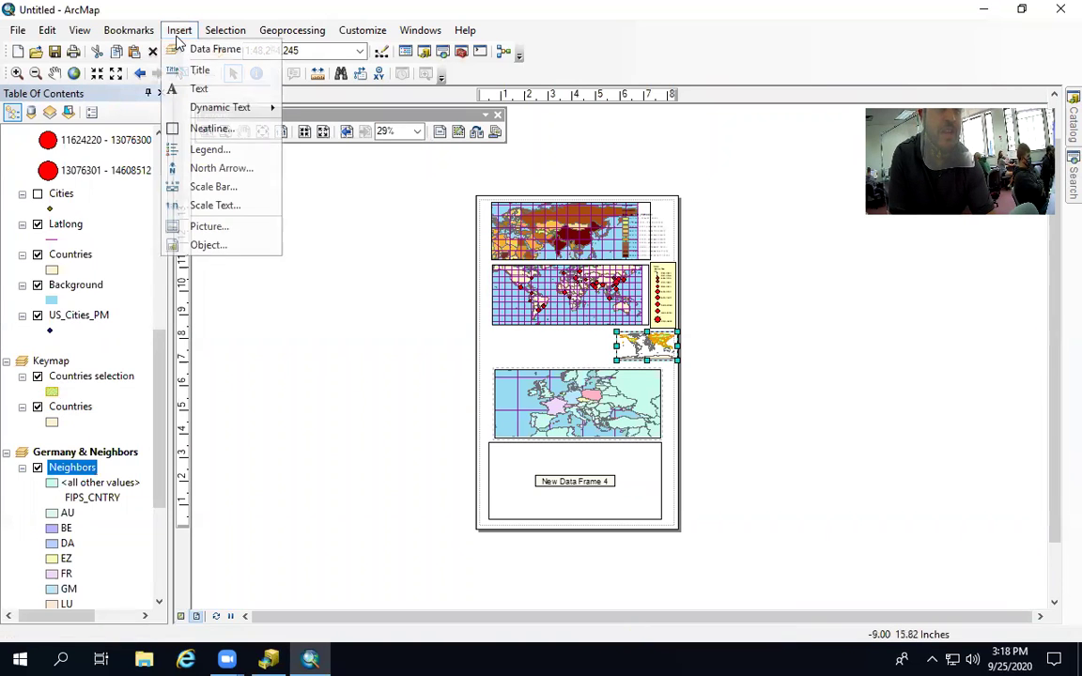
pyautogui.click(206, 149)
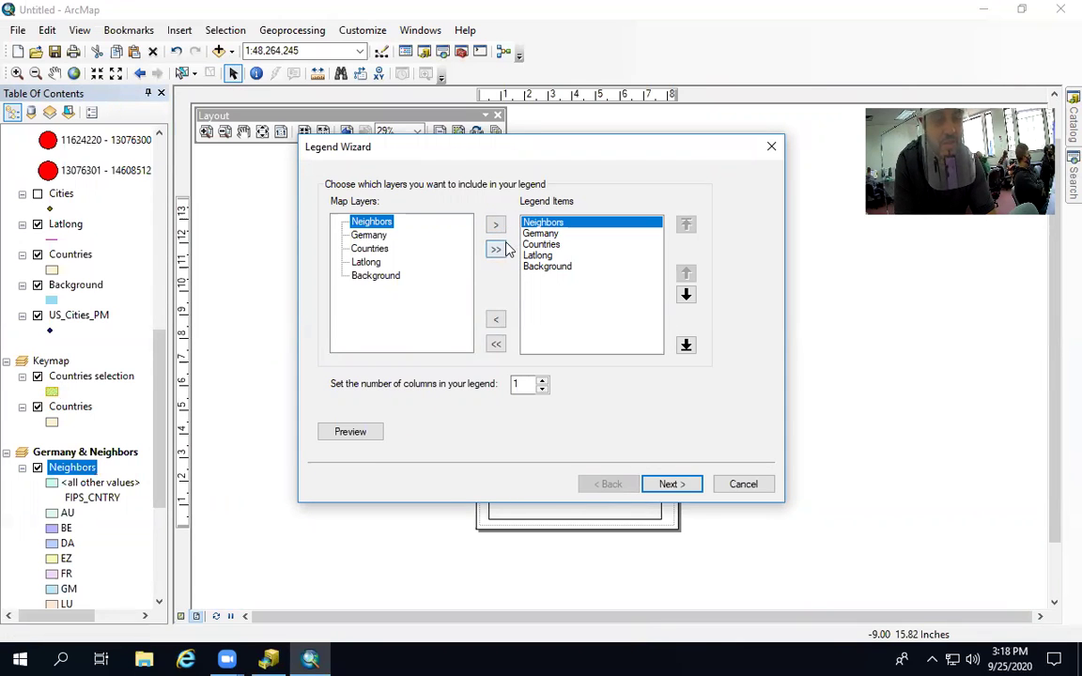
pyautogui.click(744, 484)
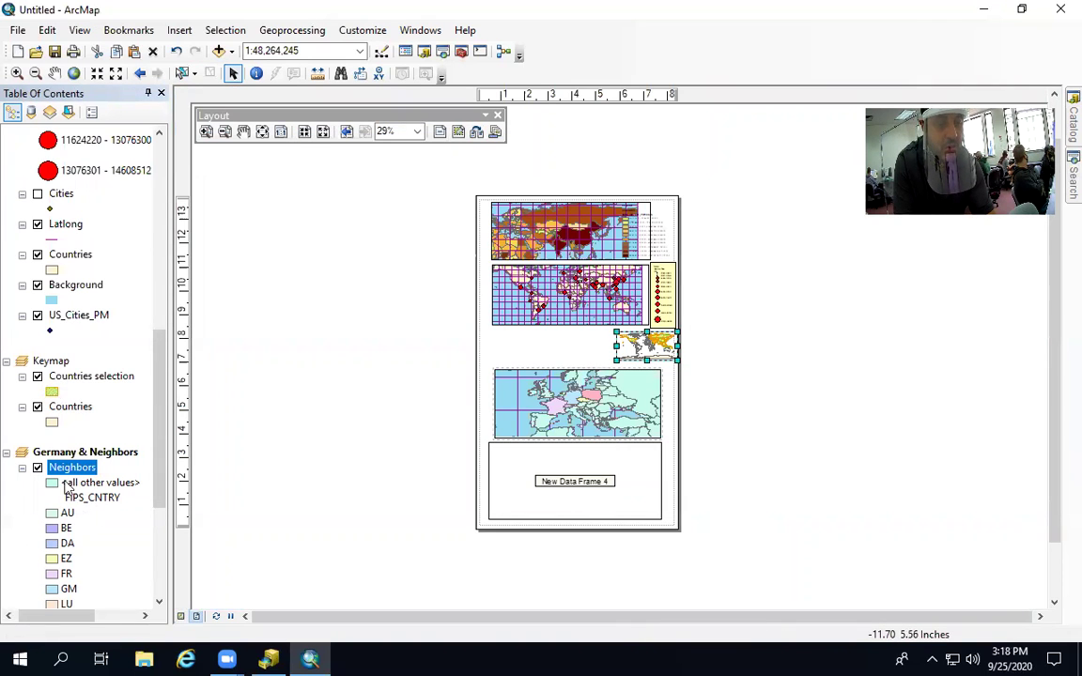
# Change the unique values field of the Neighbors layer to CNTRY_NAME and add all values
pyautogui.click(499, 380)
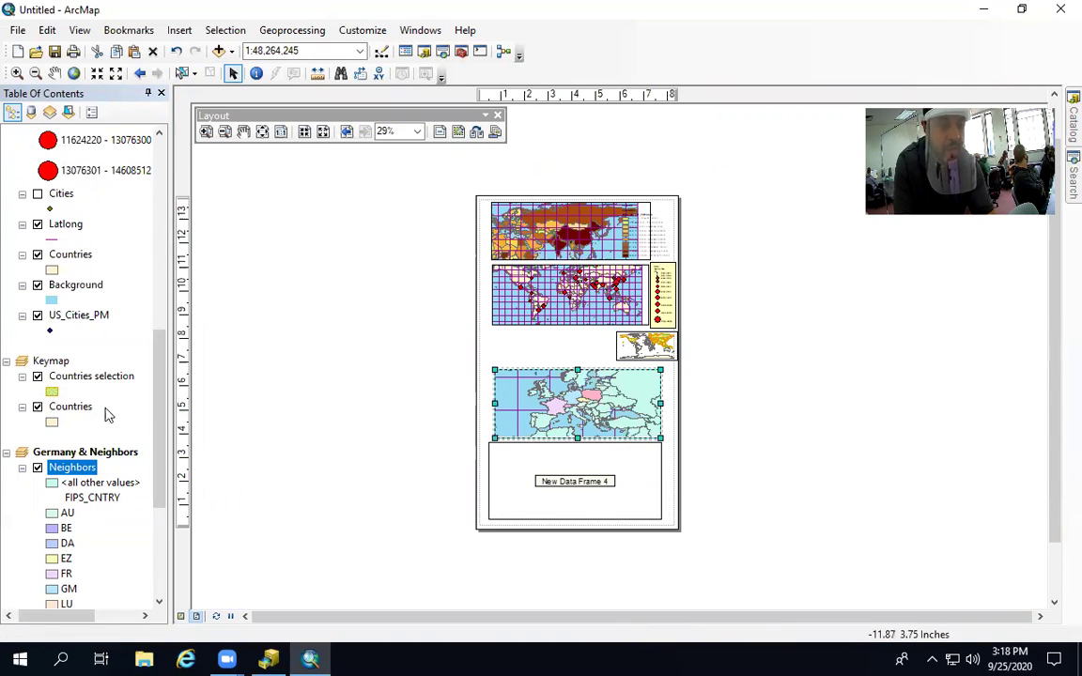
pyautogui.rightClick(61, 476)
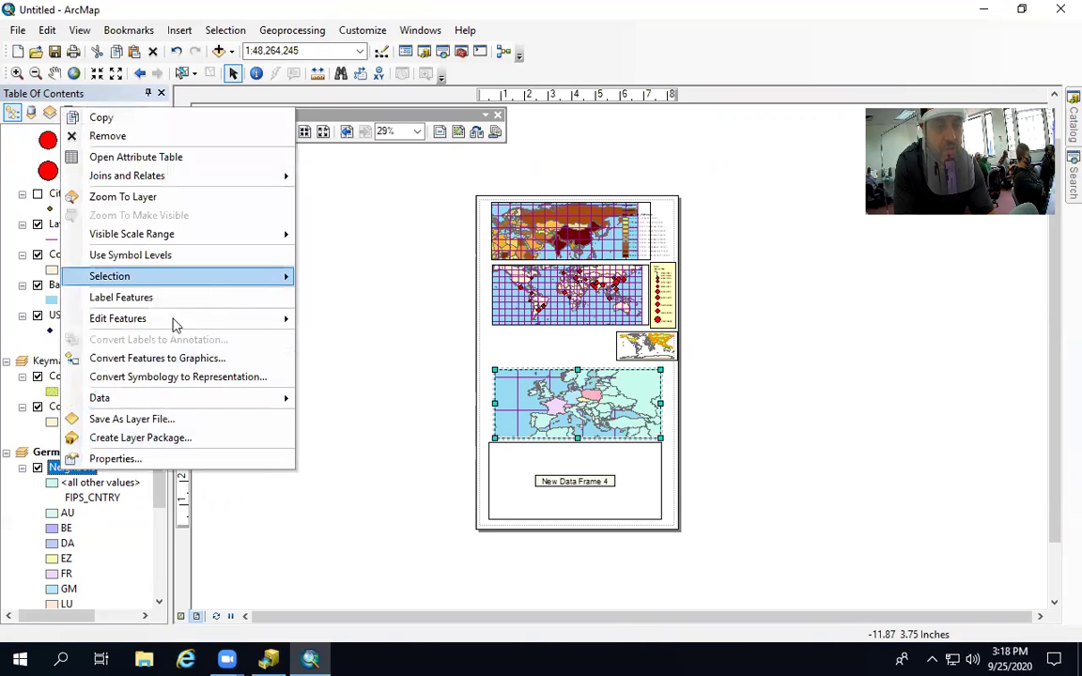
pyautogui.click(113, 459)
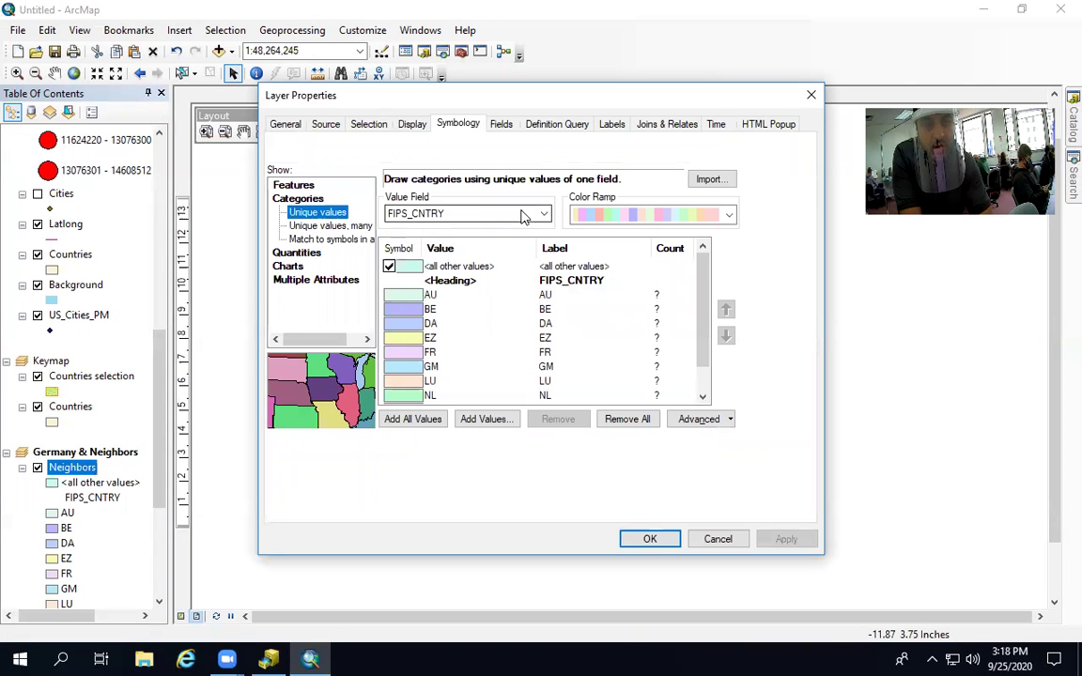
pyautogui.click(544, 214)
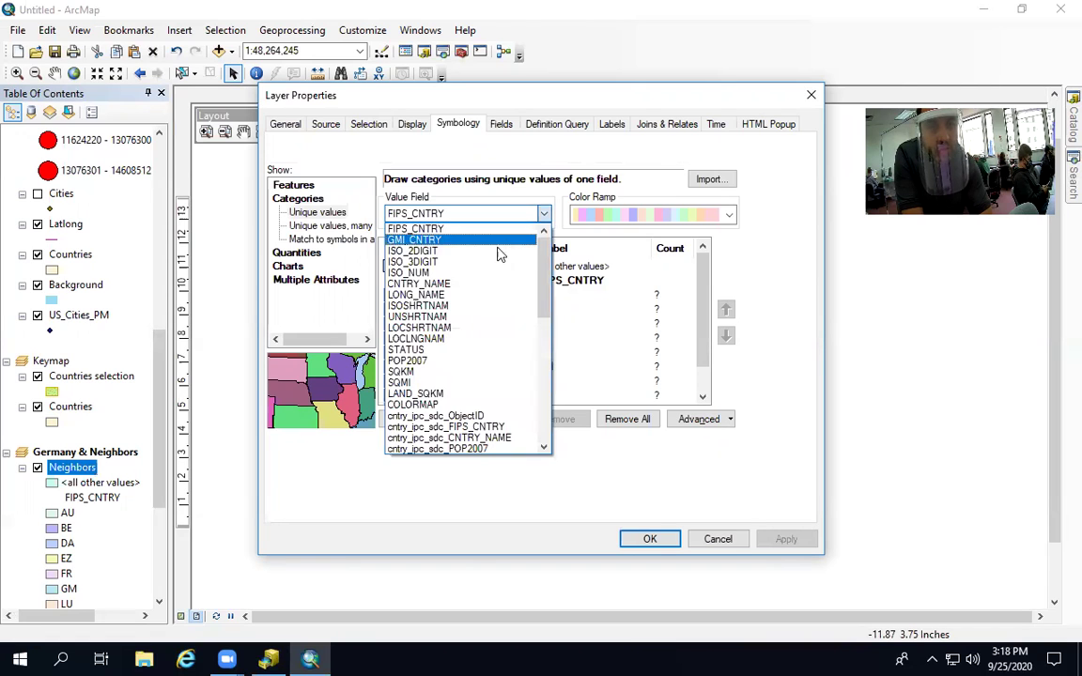
pyautogui.click(499, 284)
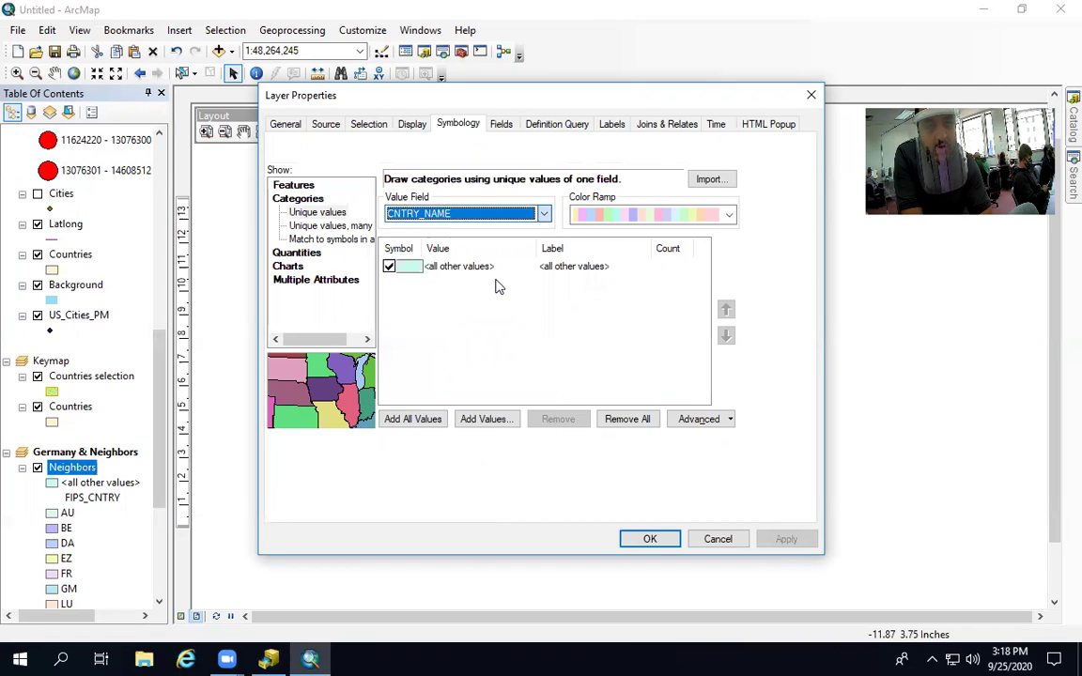
pyautogui.click(435, 420)
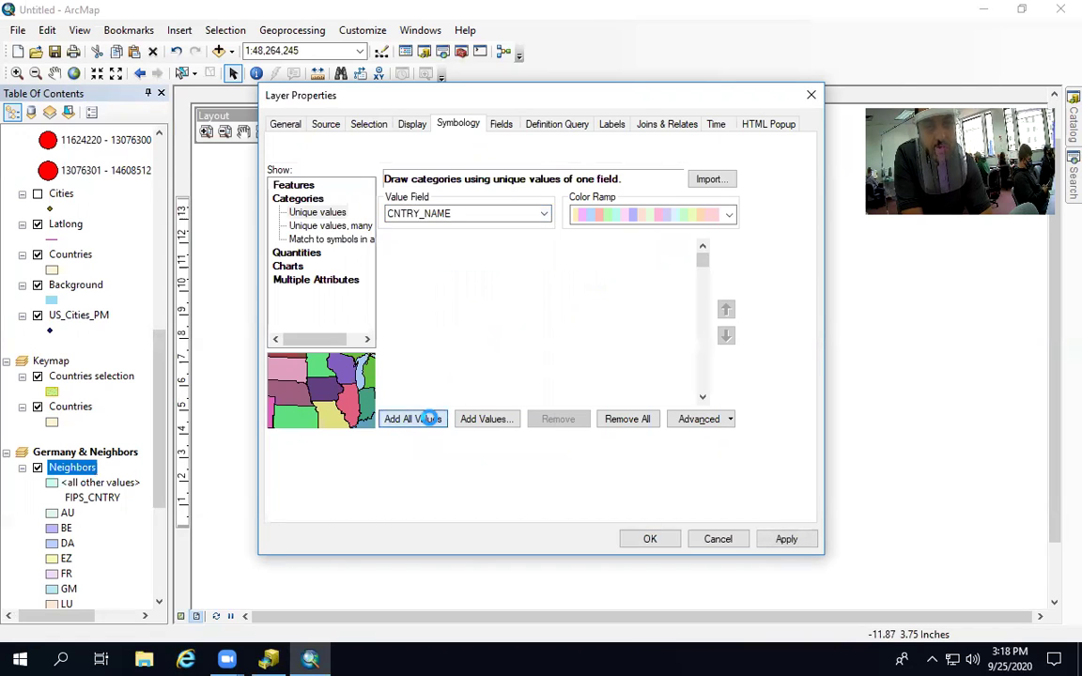
pyautogui.click(787, 540)
pyautogui.click(651, 539)
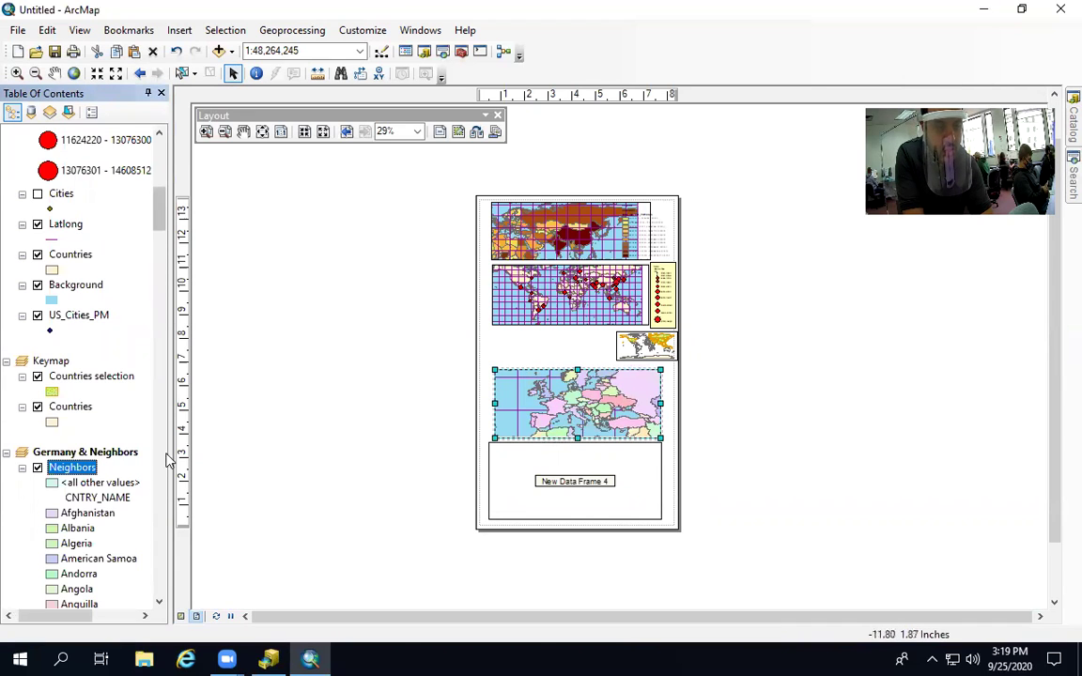
# Move the Germany & Neighbors map frame slightly up and to the left on the layout page
pyautogui.scroll(-10, 89, 517)
pyautogui.scroll(12, 89, 526)
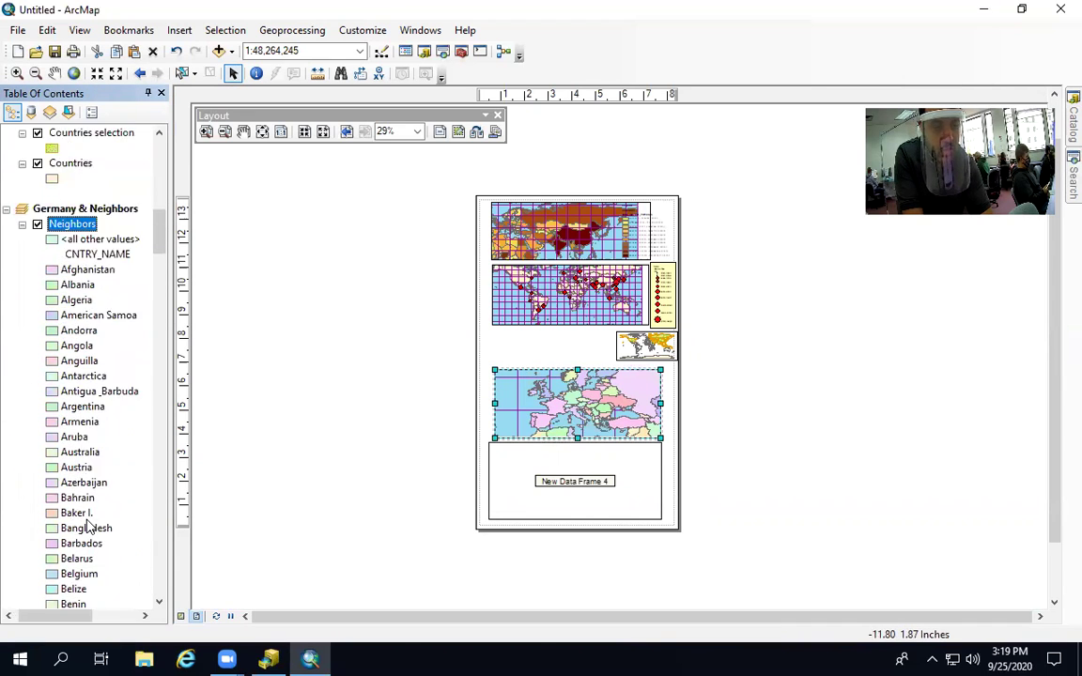
pyautogui.moveTo(519, 377); pyautogui.dragTo(509, 365)
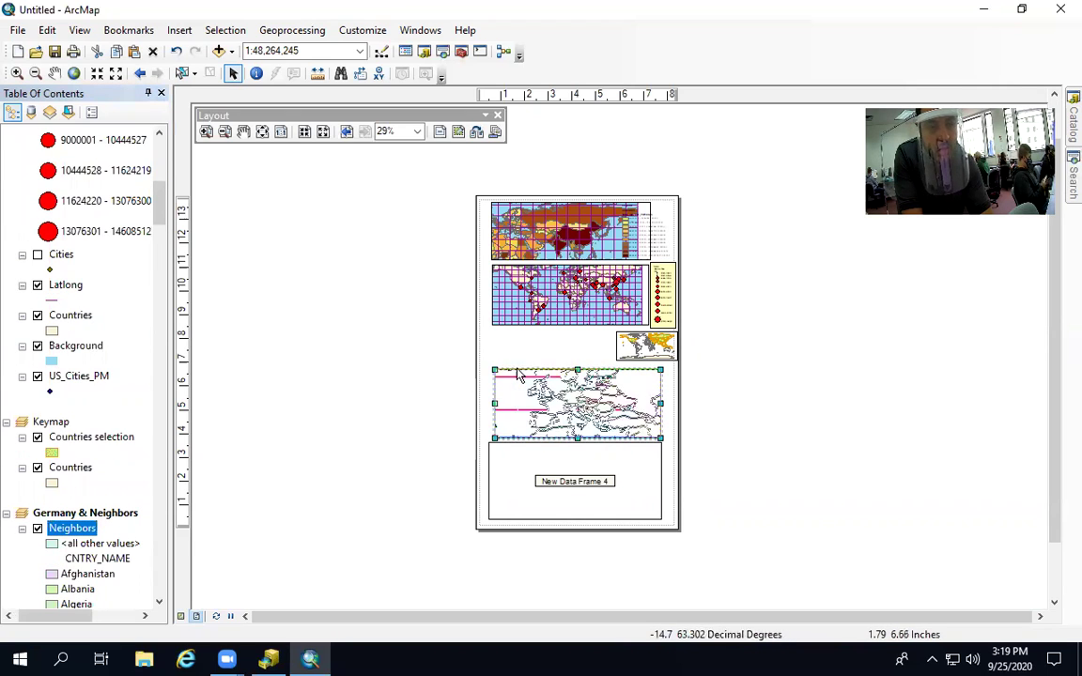
# Turn off <all other values> and remove all unique values from the Neighbors symbology, and shift its map frame to the right on the page
pyautogui.rightClick(70, 527)
pyautogui.click(99, 517)
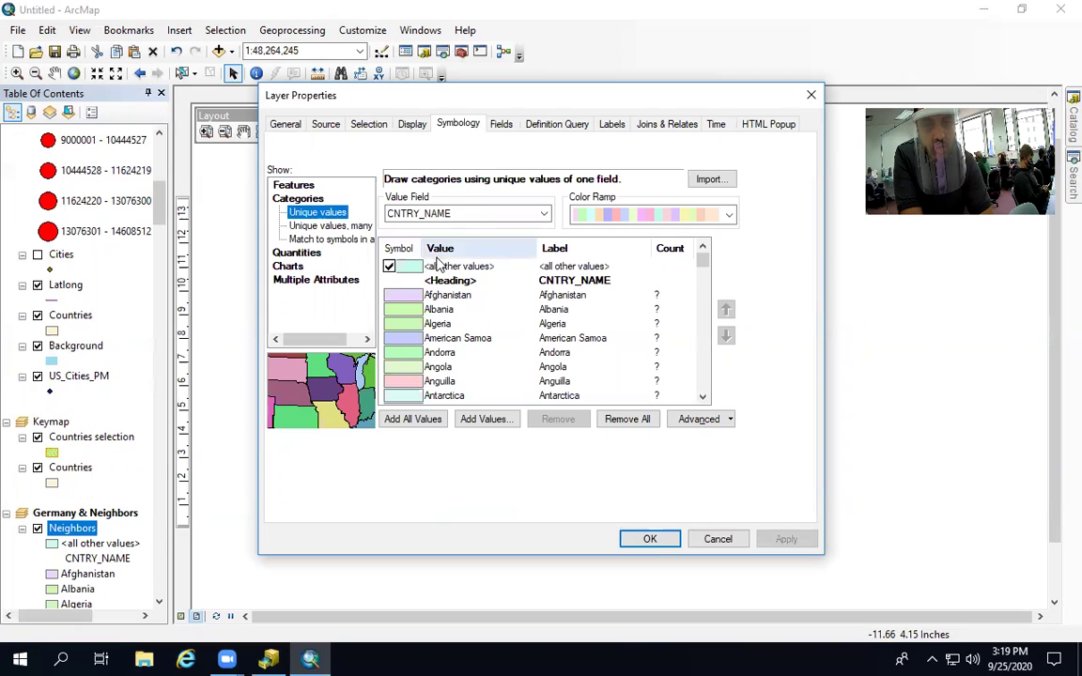
pyautogui.click(389, 267)
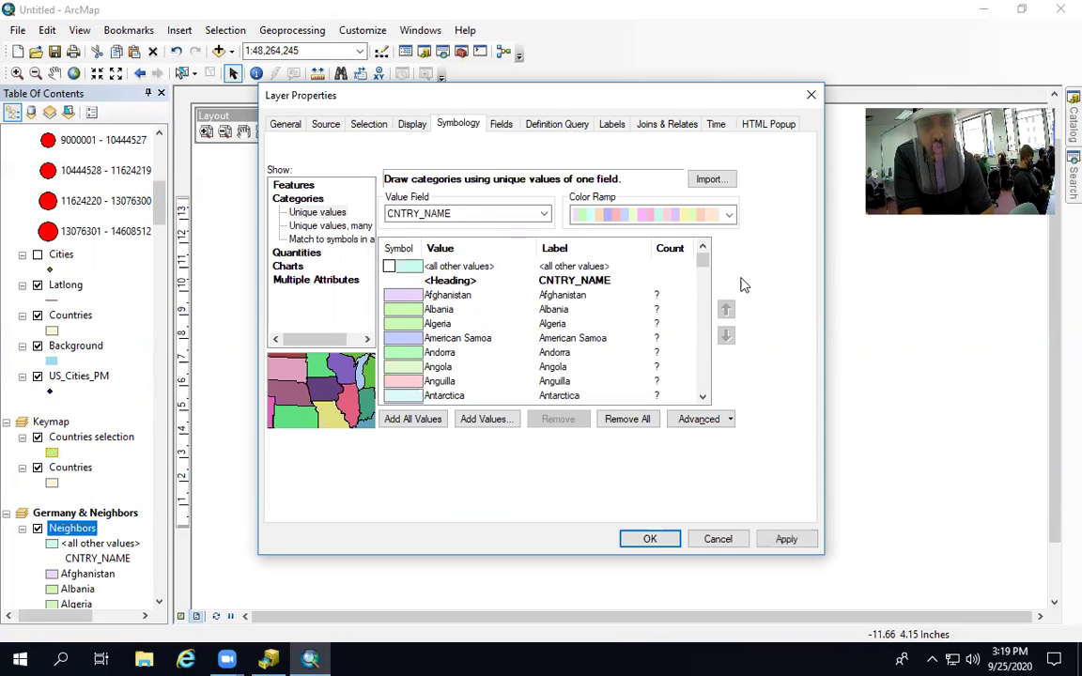
pyautogui.click(621, 420)
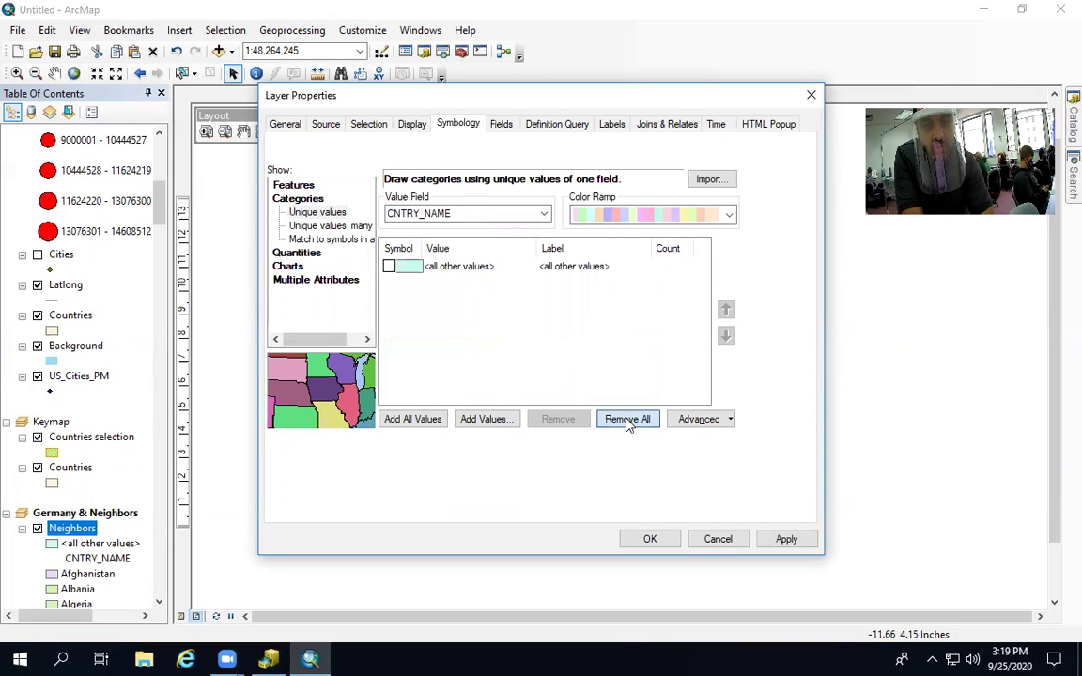
pyautogui.click(783, 541)
pyautogui.click(671, 546)
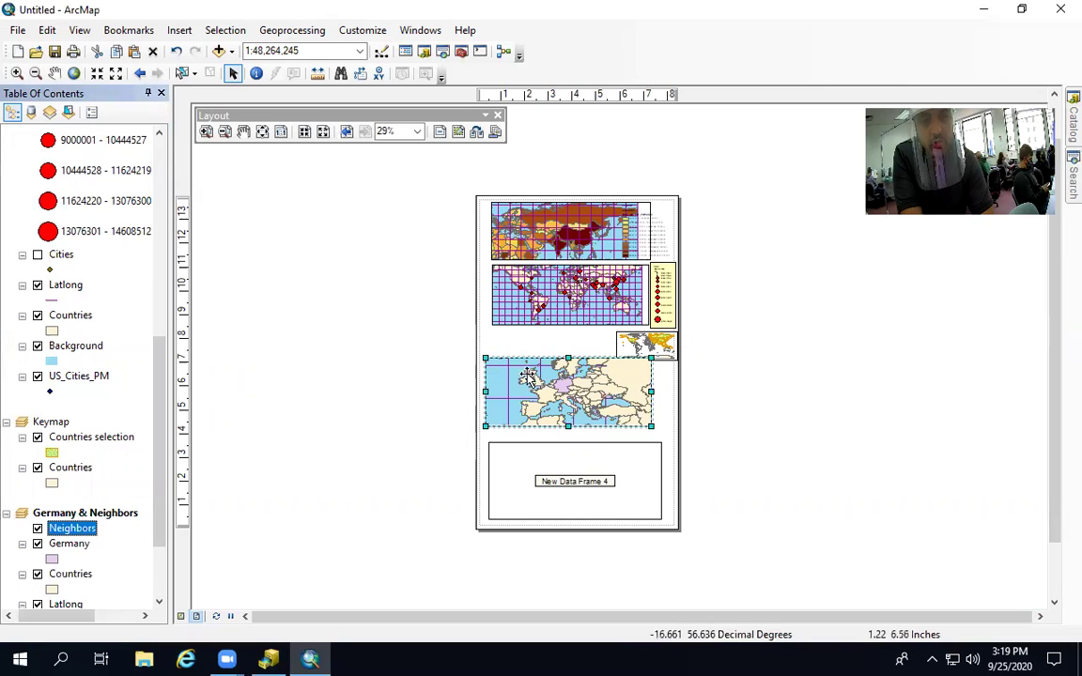
pyautogui.moveTo(543, 367); pyautogui.dragTo(545, 371)
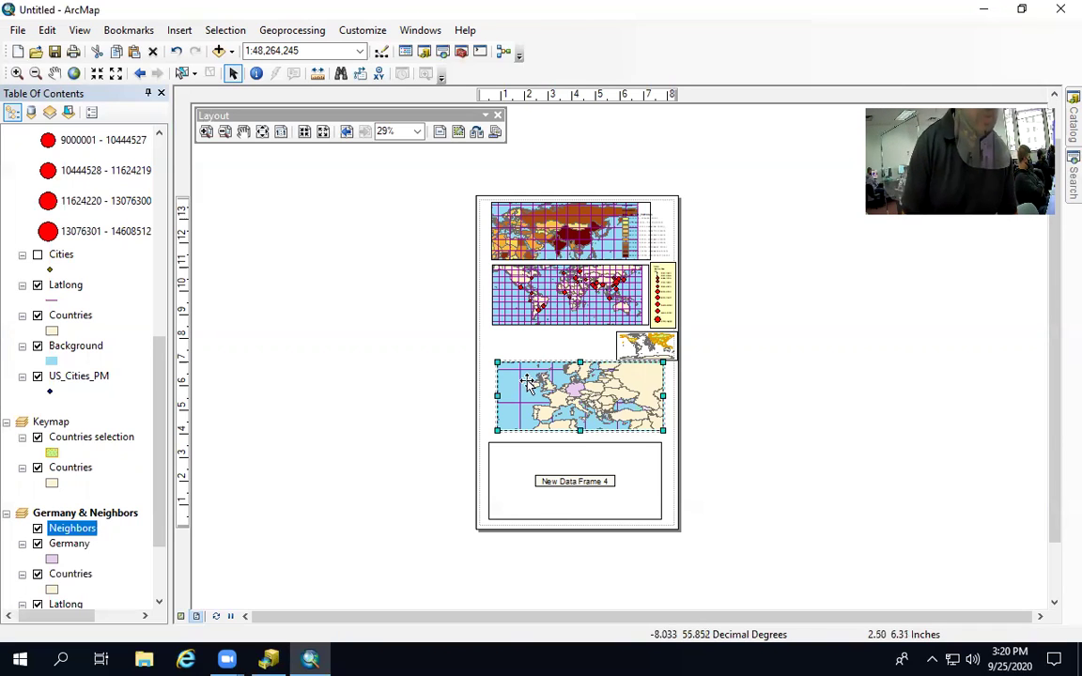
# Examine the country records in the attribute table of the Neighbors layer and close the table
pyautogui.rightClick(67, 531)
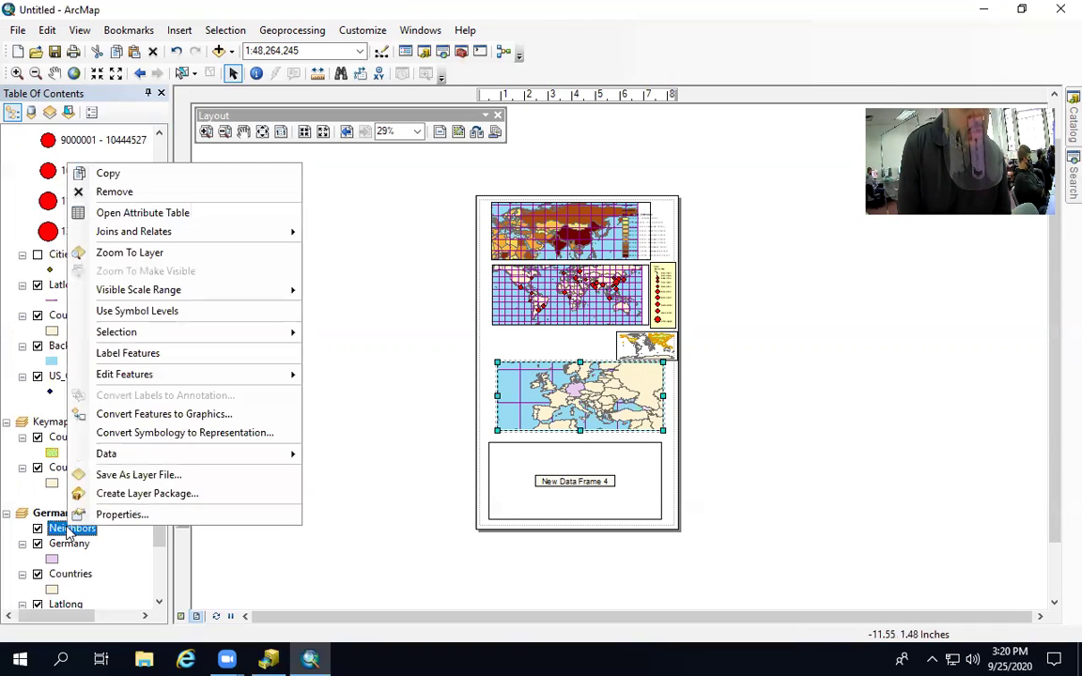
pyautogui.click(147, 218)
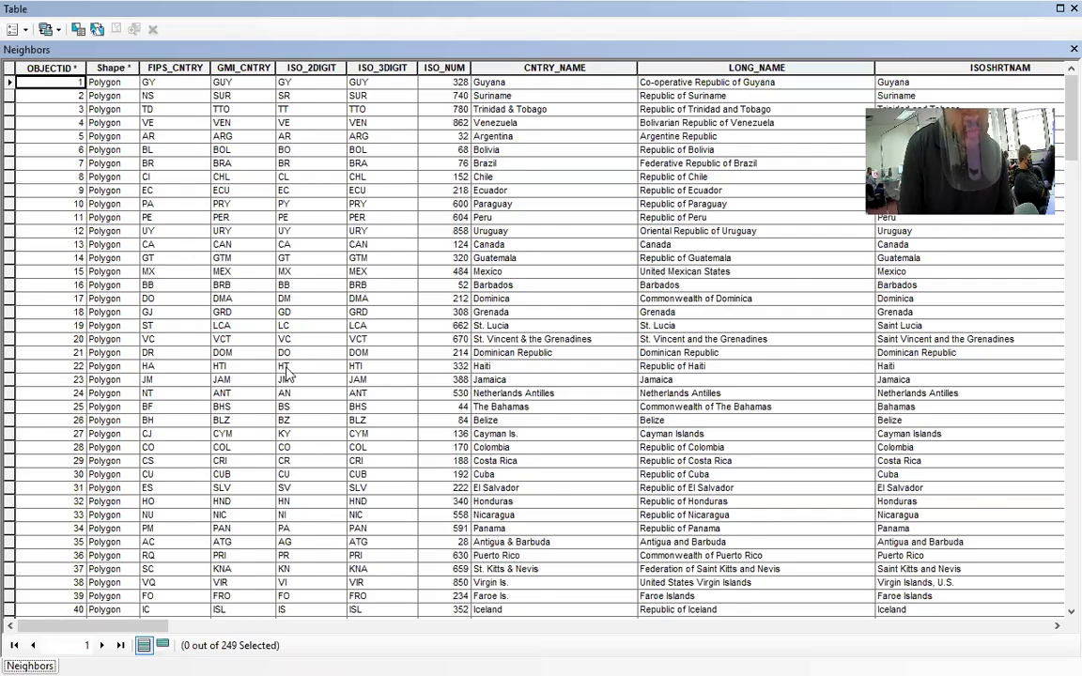
pyautogui.scroll(-3, 286, 373)
pyautogui.scroll(-9, 287, 374)
pyautogui.scroll(12, 263, 362)
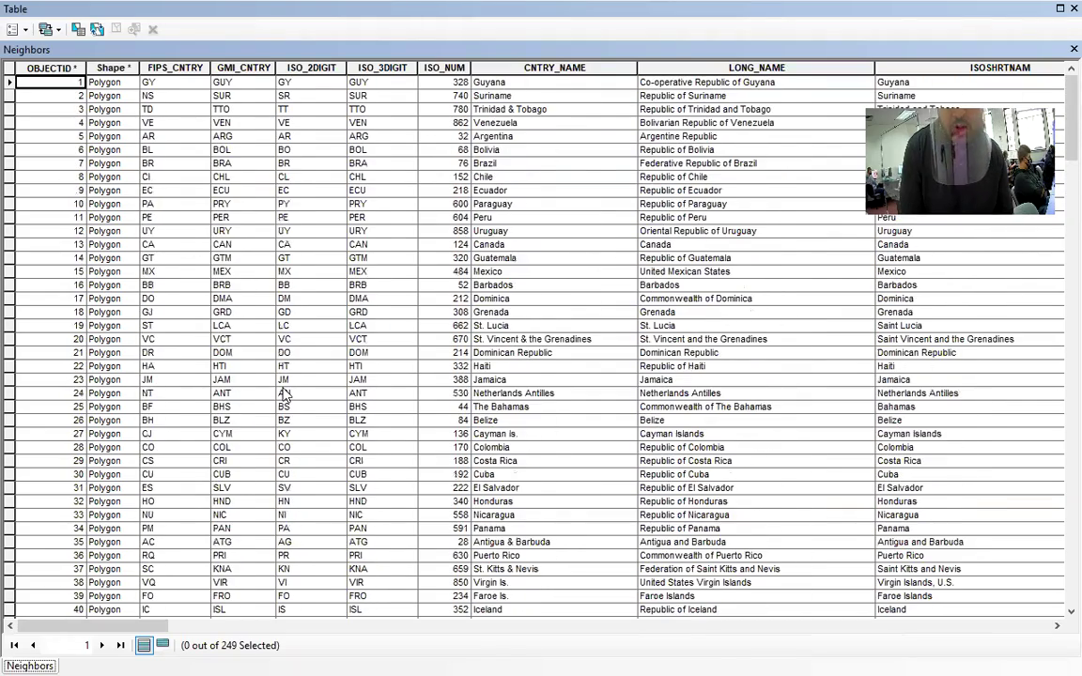
pyautogui.click(1074, 9)
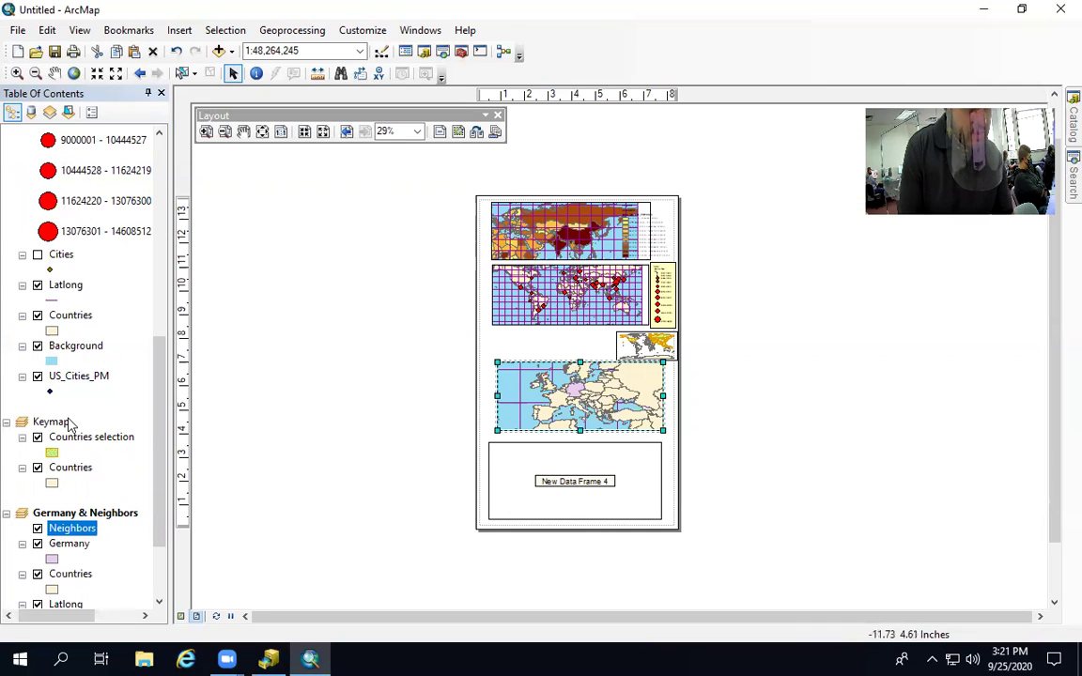
# Remove the Neighbors layer from the Germany & Neighbors data frame
pyautogui.scroll(-3, 75, 481)
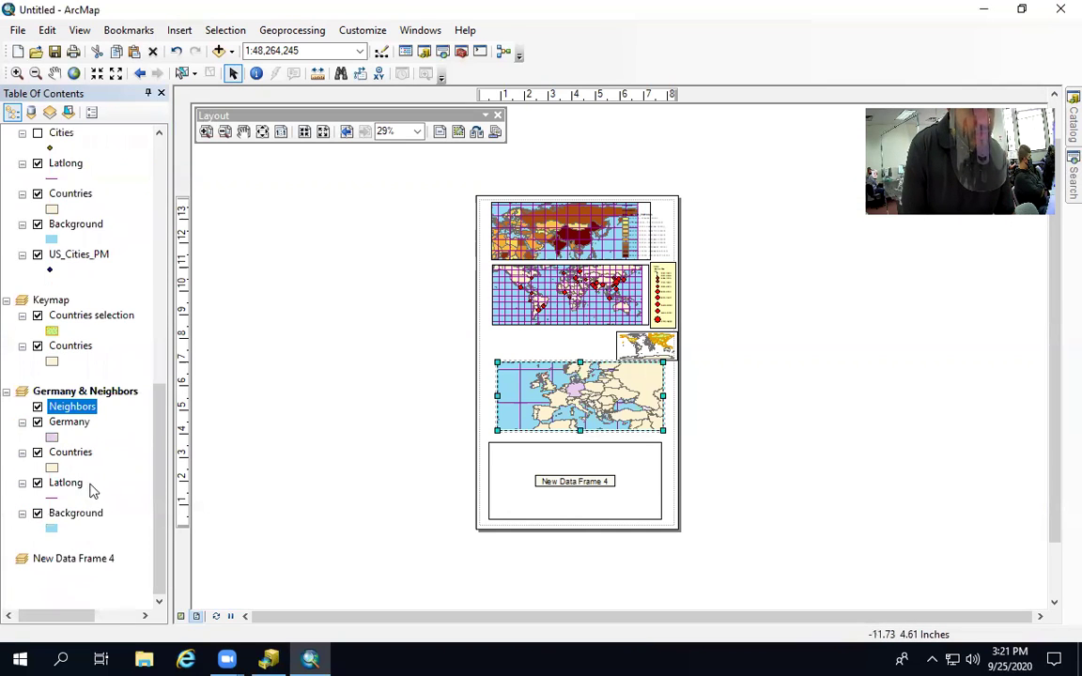
pyautogui.click(65, 428)
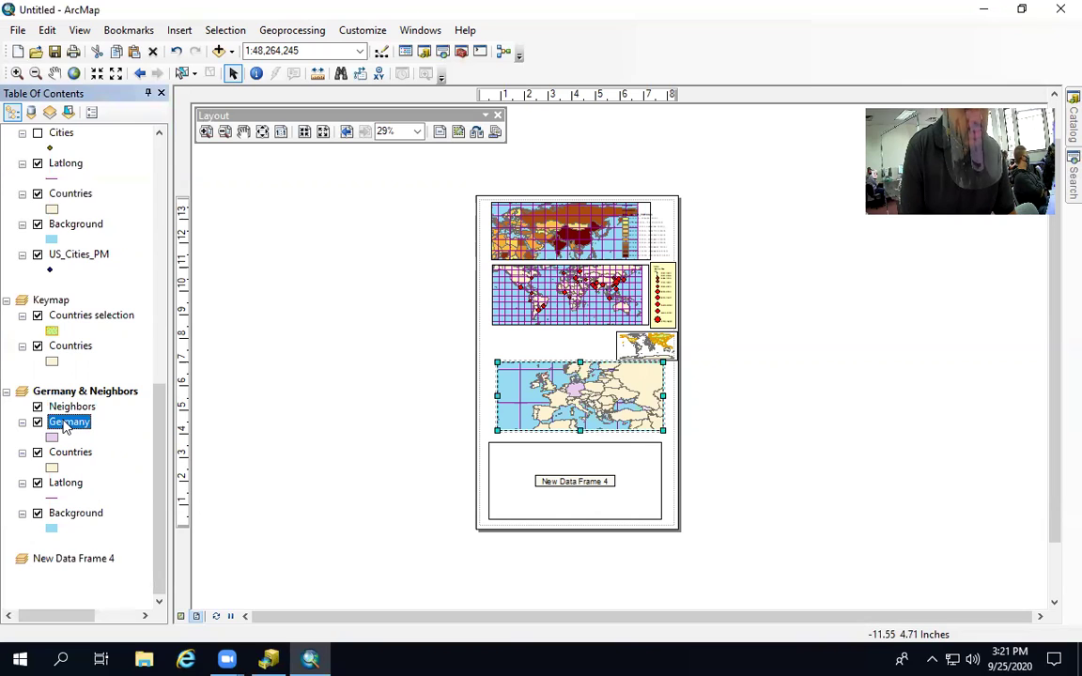
pyautogui.click(66, 408)
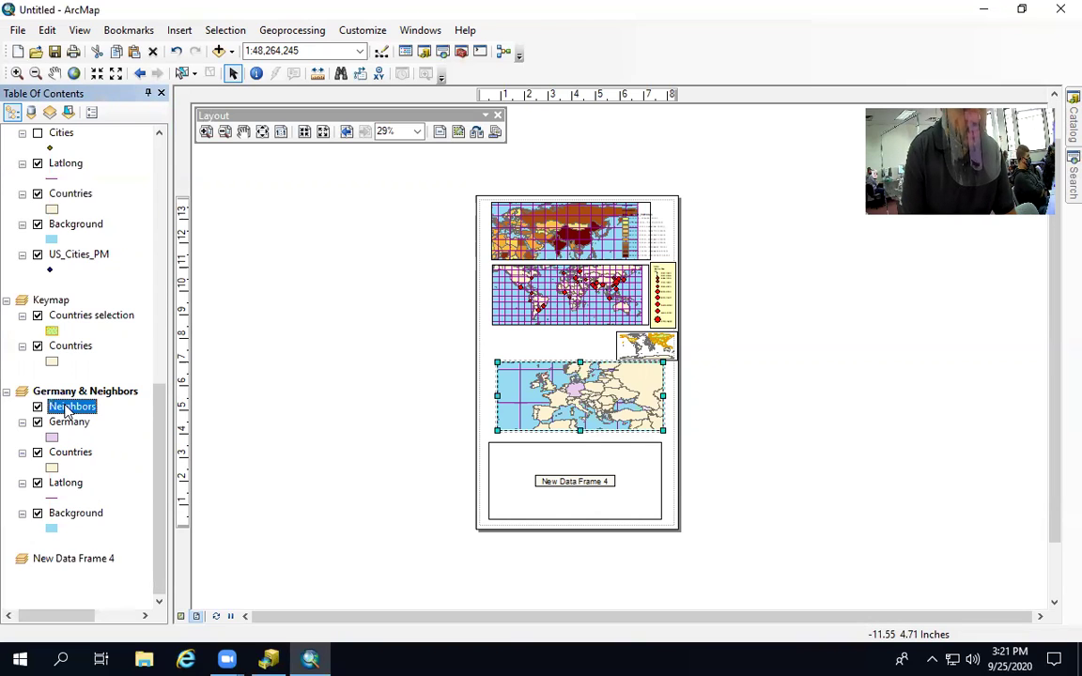
pyautogui.rightClick(66, 409)
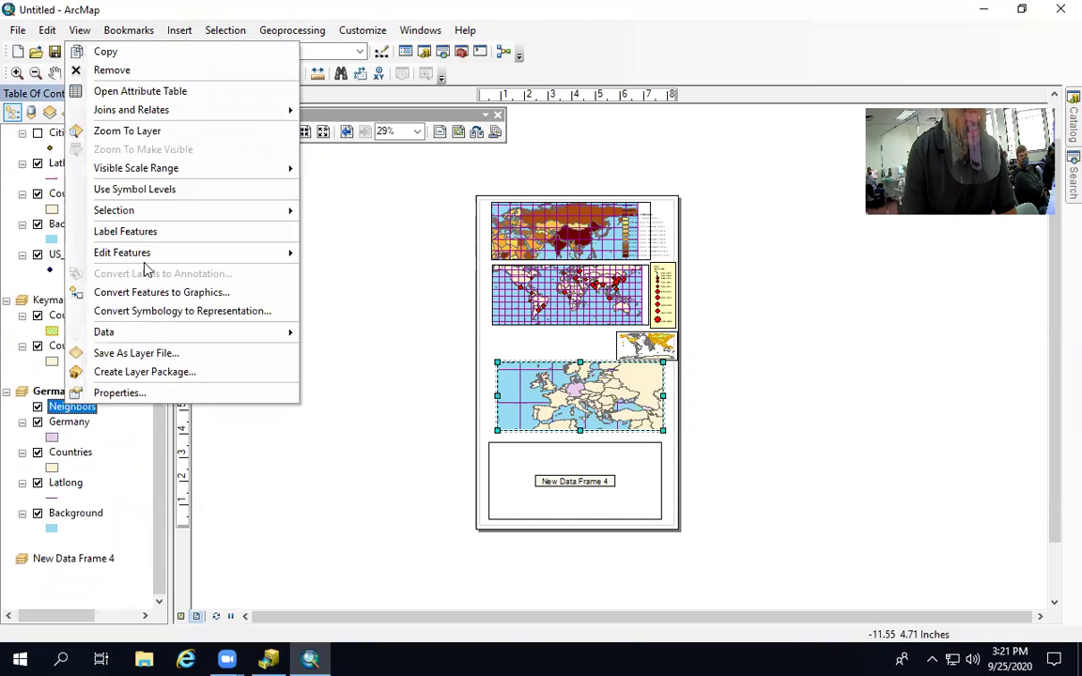
pyautogui.moveTo(143, 123)
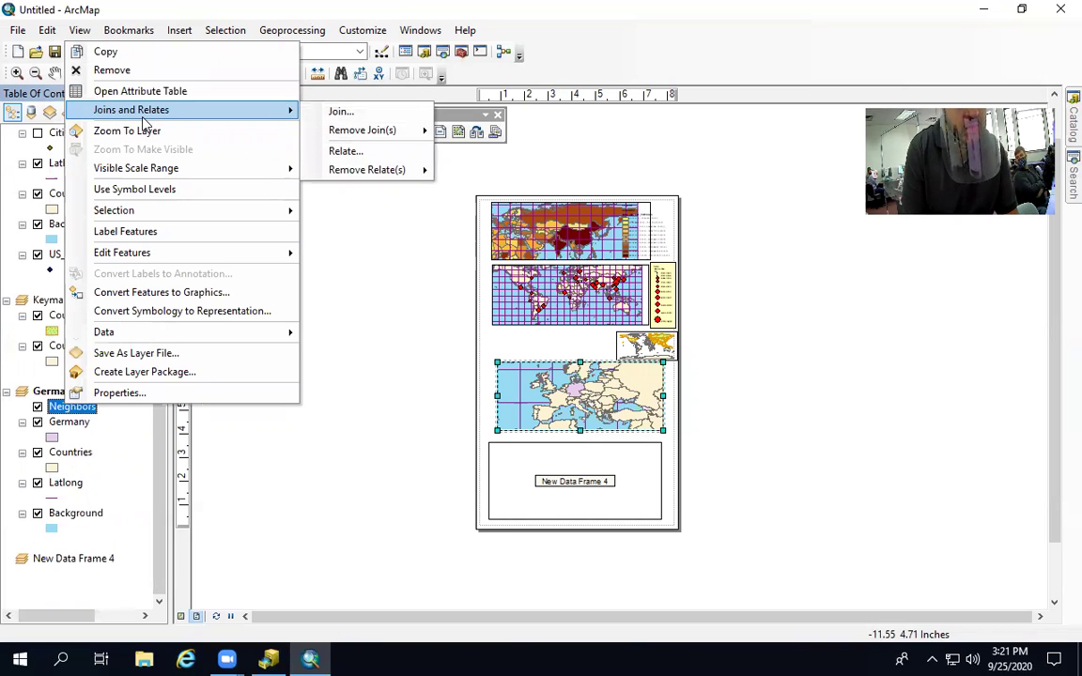
pyautogui.click(109, 71)
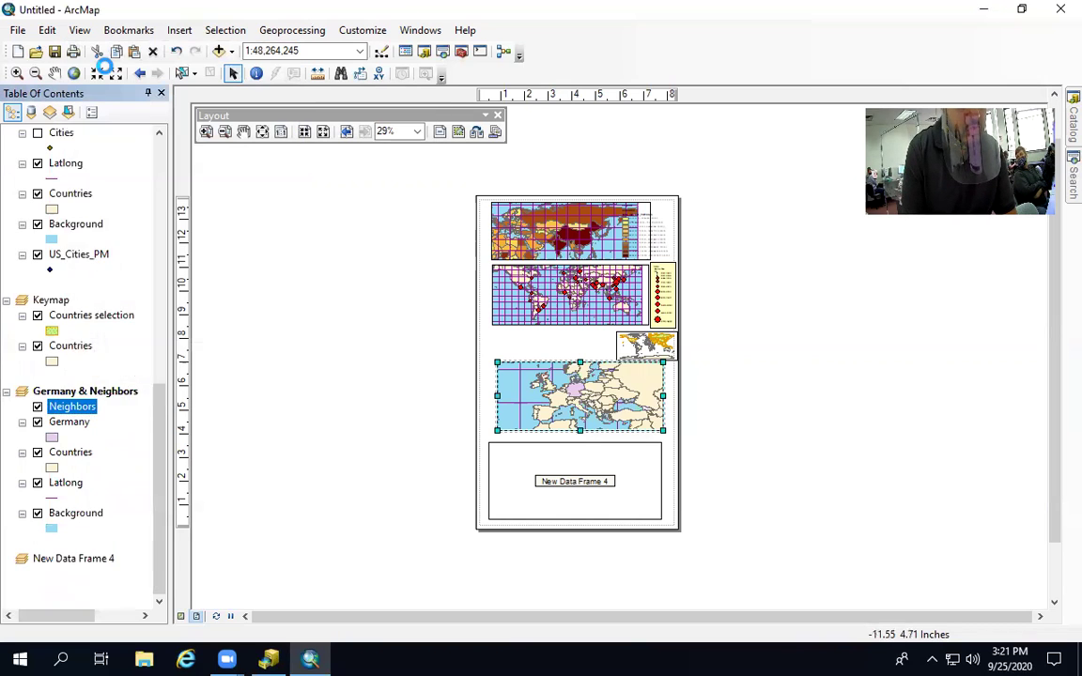
# Select by location the Countries features that share a line segment with the Germany layer
pyautogui.click(70, 467)
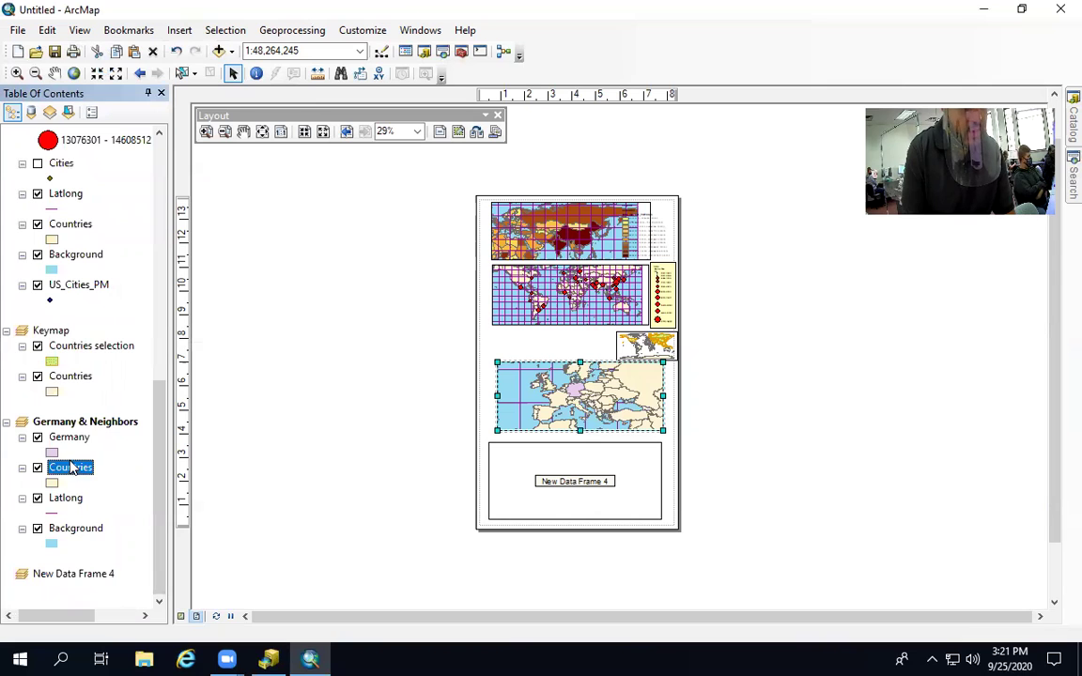
pyautogui.click(69, 439)
pyautogui.click(225, 30)
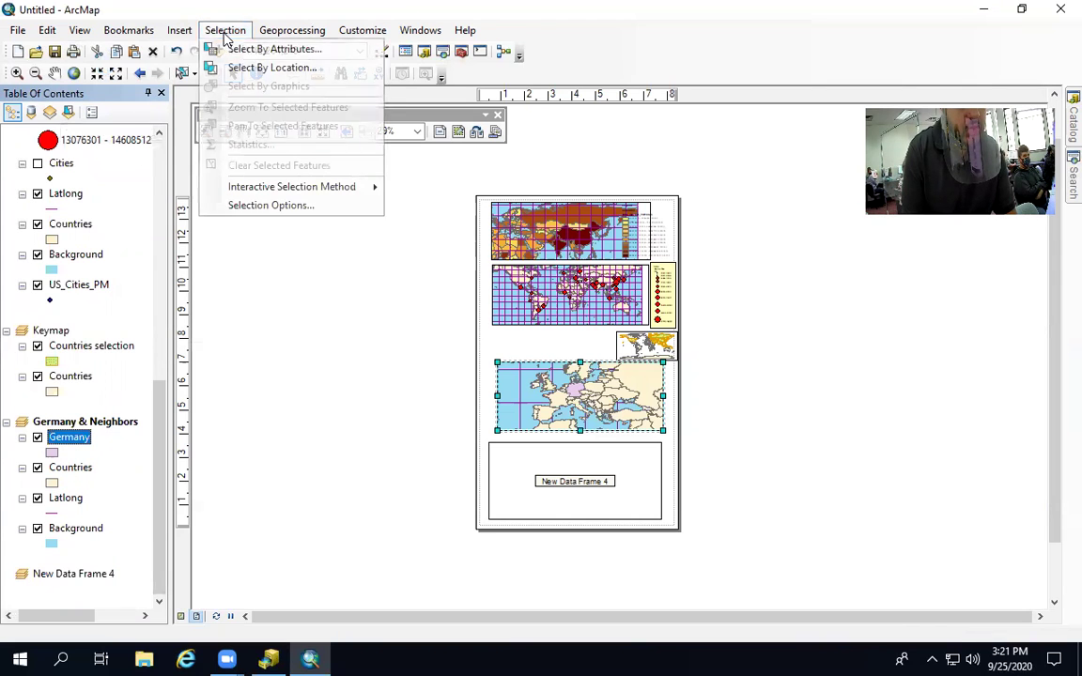
pyautogui.click(273, 68)
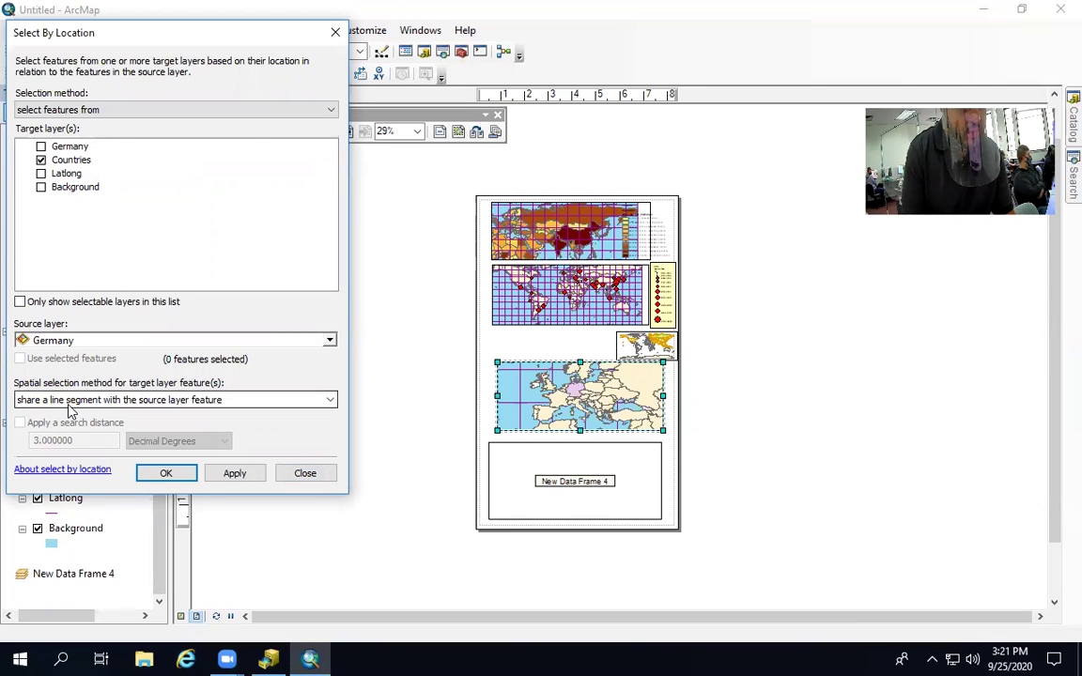
pyautogui.click(227, 475)
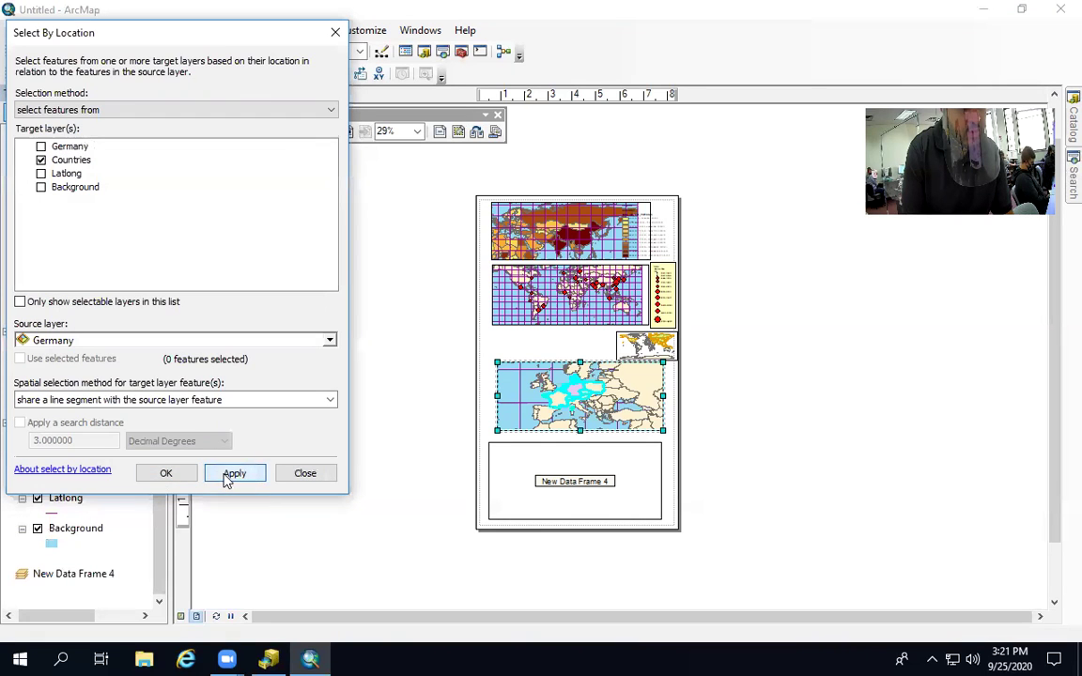
pyautogui.click(169, 475)
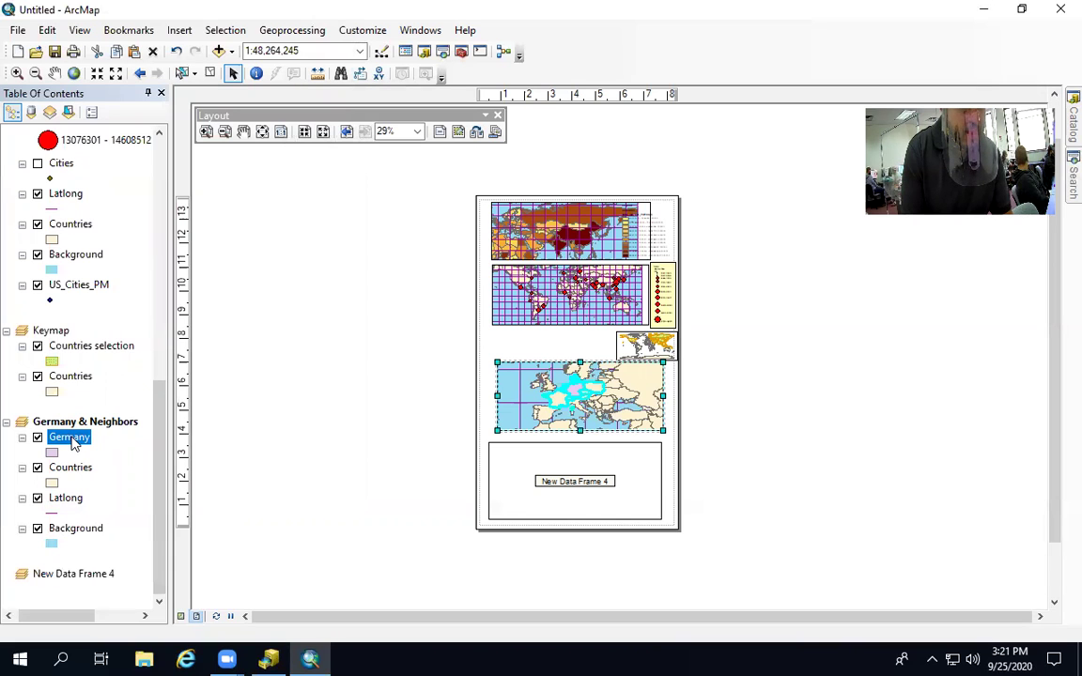
# Create a new layer from the selected features of the Countries layer in the Germany & Neighbors frame
pyautogui.click(73, 468)
pyautogui.rightClick(73, 468)
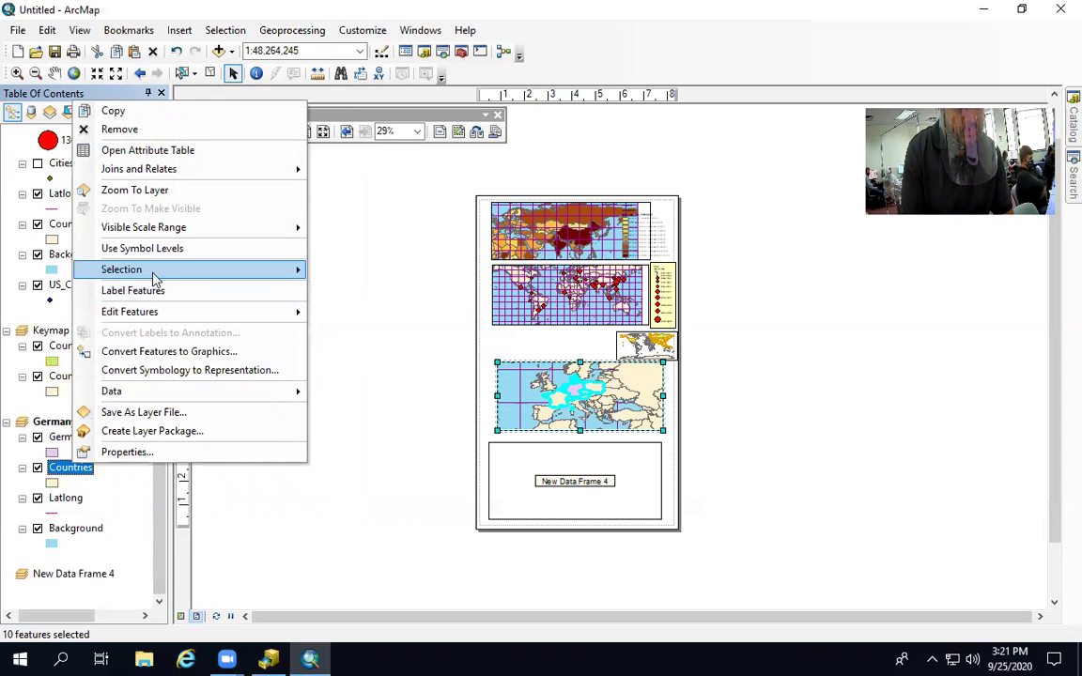
pyautogui.moveTo(155, 272)
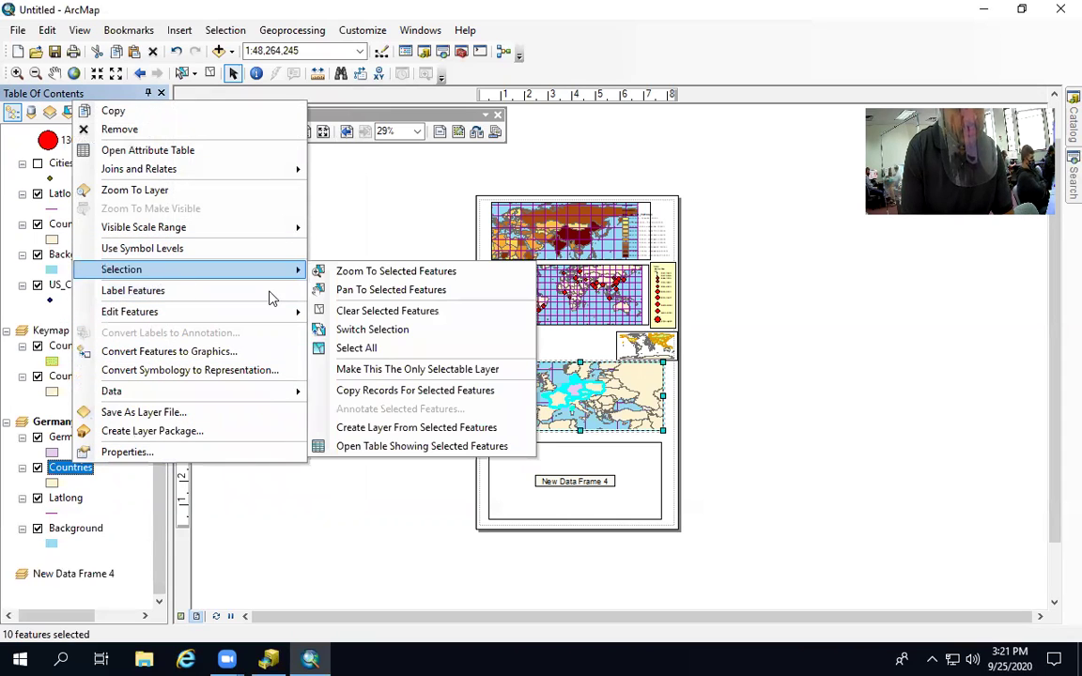
pyautogui.click(360, 429)
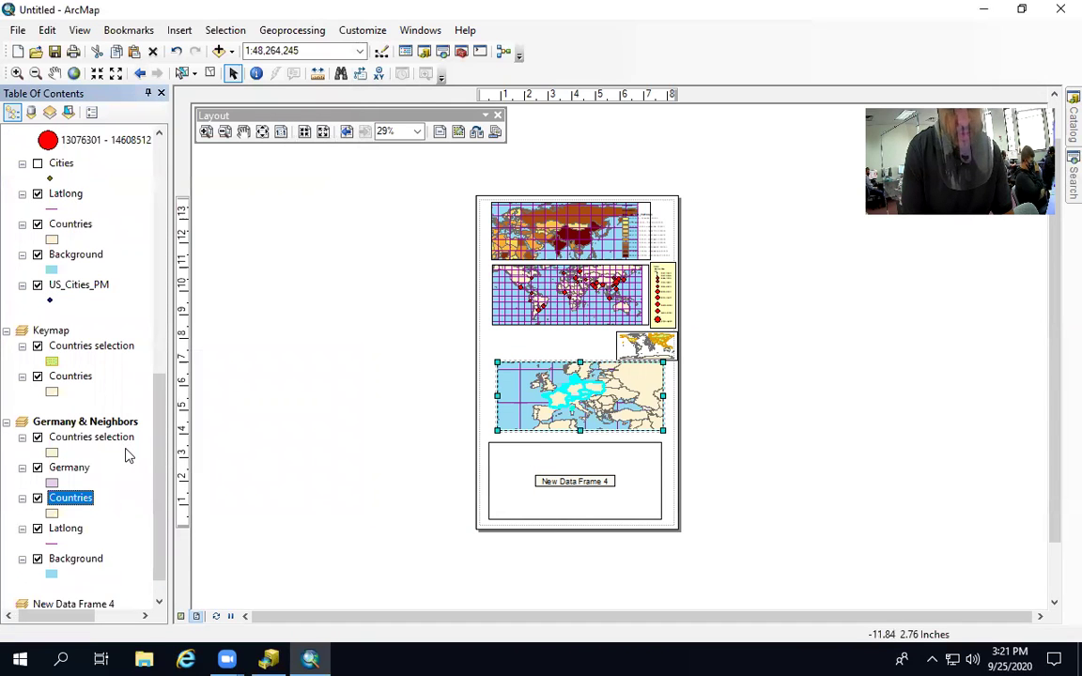
# Check the country records in the attribute table of the Germany & Neighbors Countries selection layer and close the table
pyautogui.click(74, 442)
pyautogui.rightClick(74, 444)
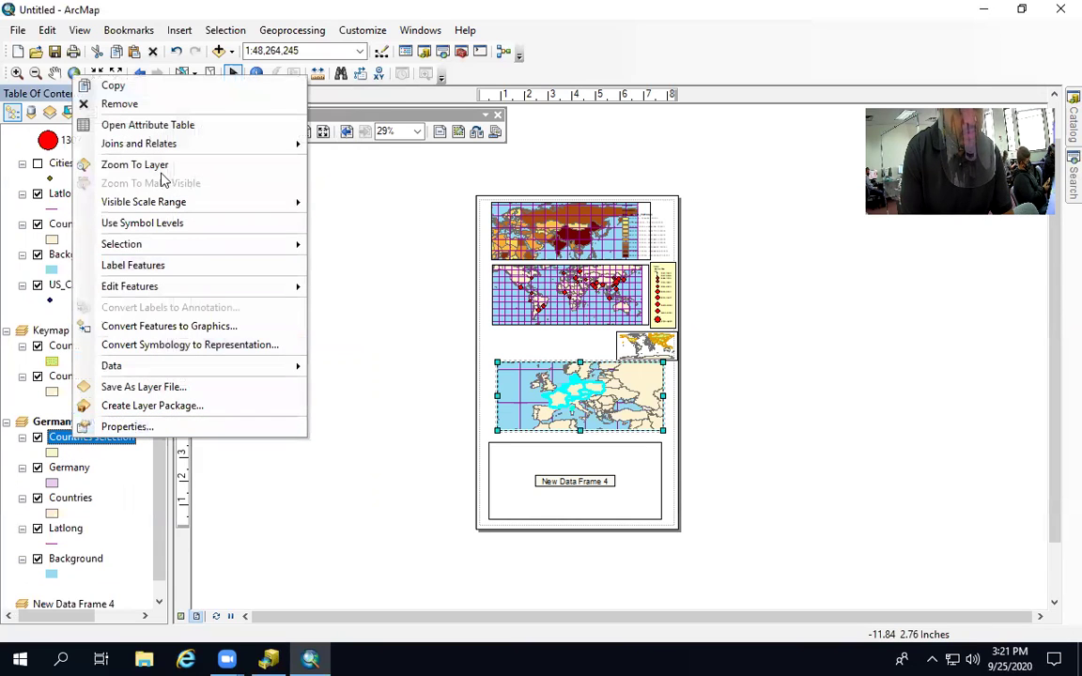
pyautogui.click(174, 125)
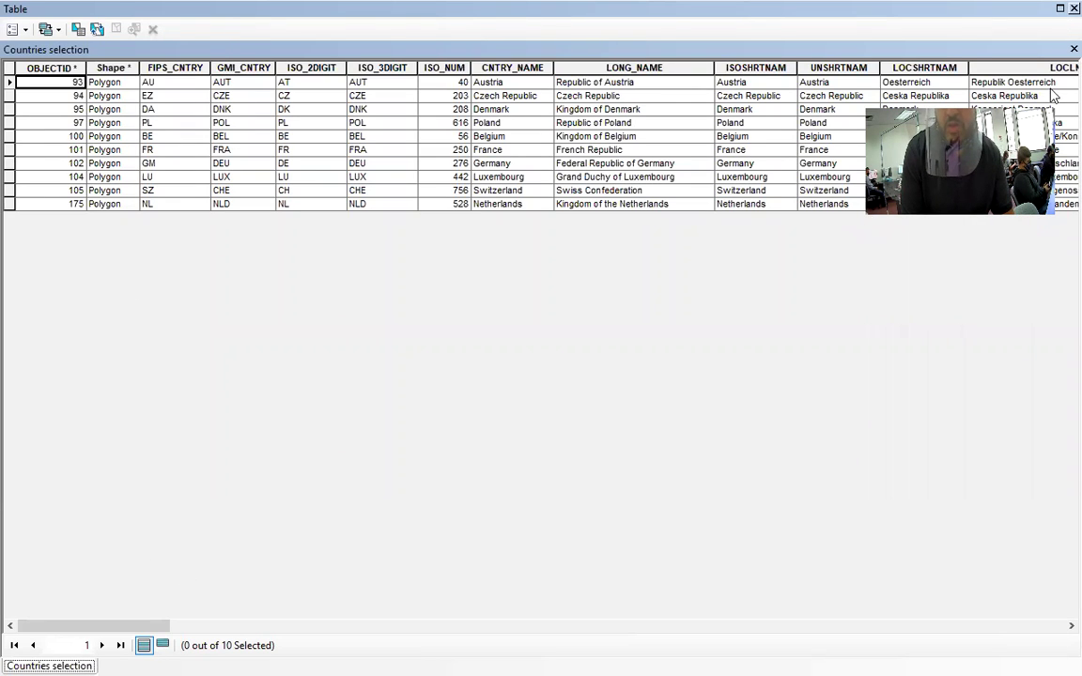
pyautogui.click(1059, 11)
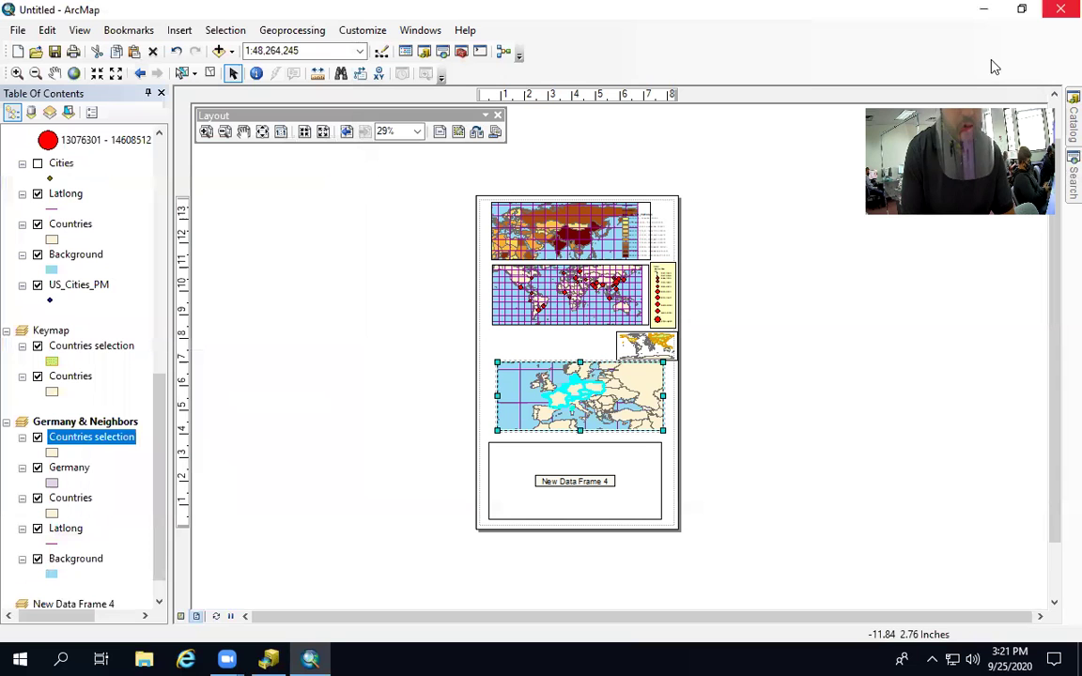
pyautogui.rightClick(101, 442)
pyautogui.click(137, 426)
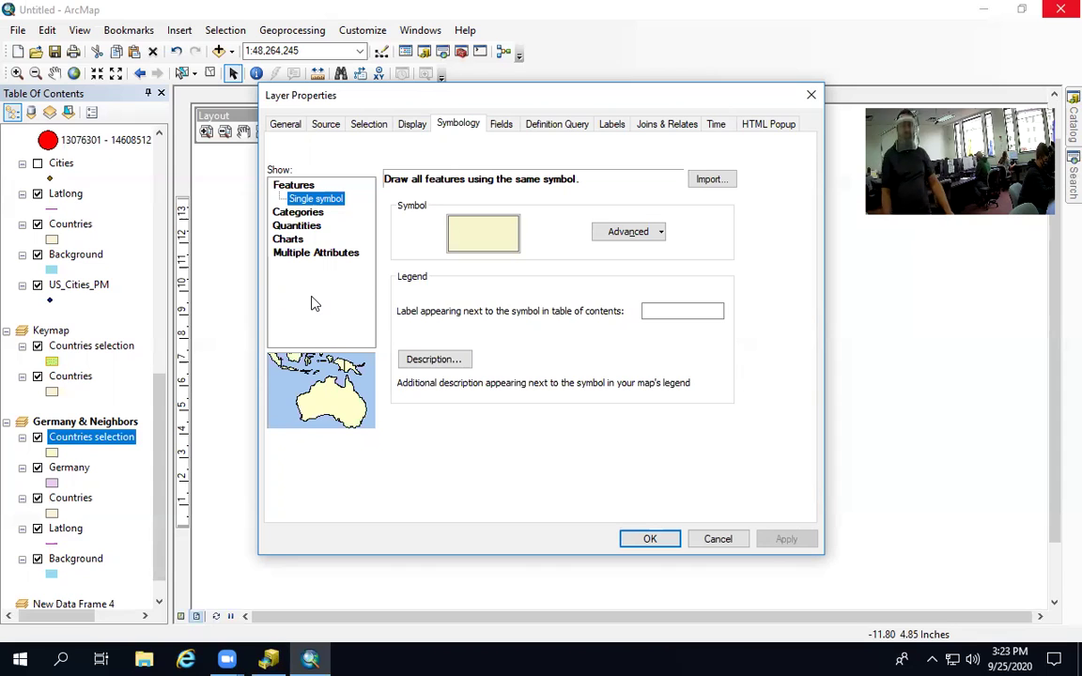
pyautogui.click(297, 212)
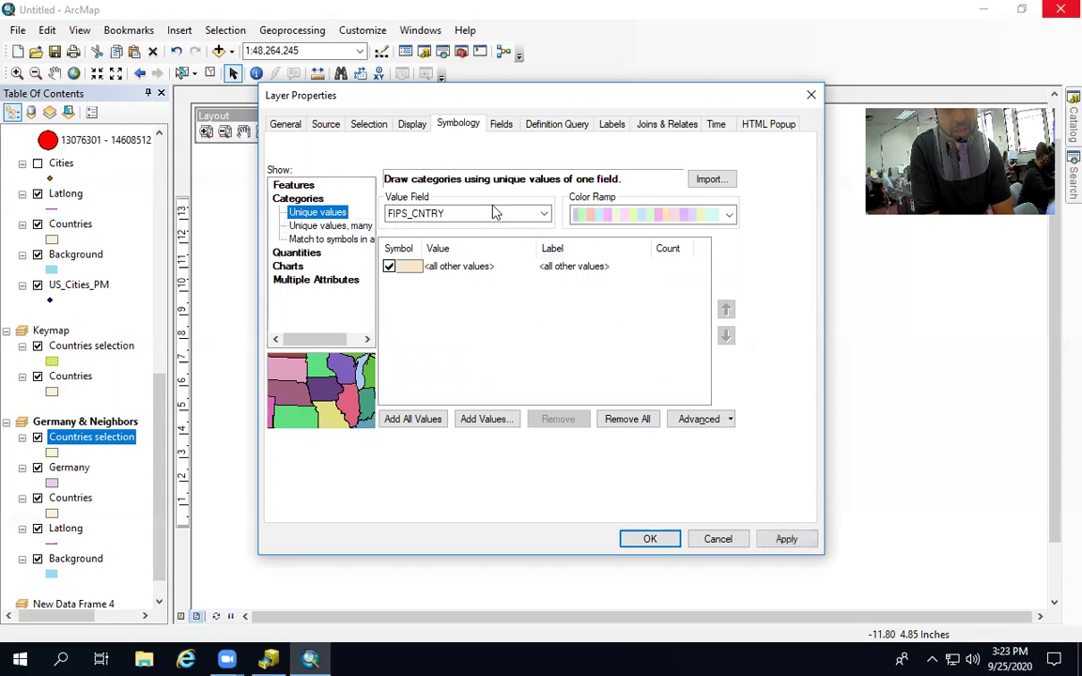
pyautogui.click(469, 215)
pyautogui.scroll(1, 469, 218)
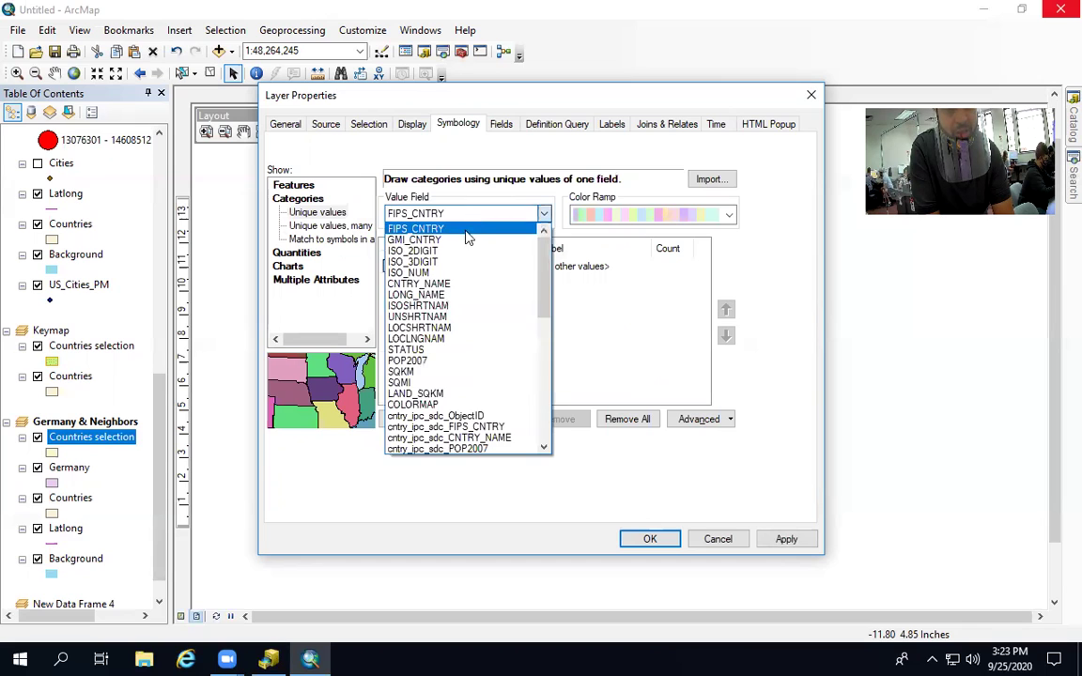
pyautogui.click(467, 281)
pyautogui.click(414, 419)
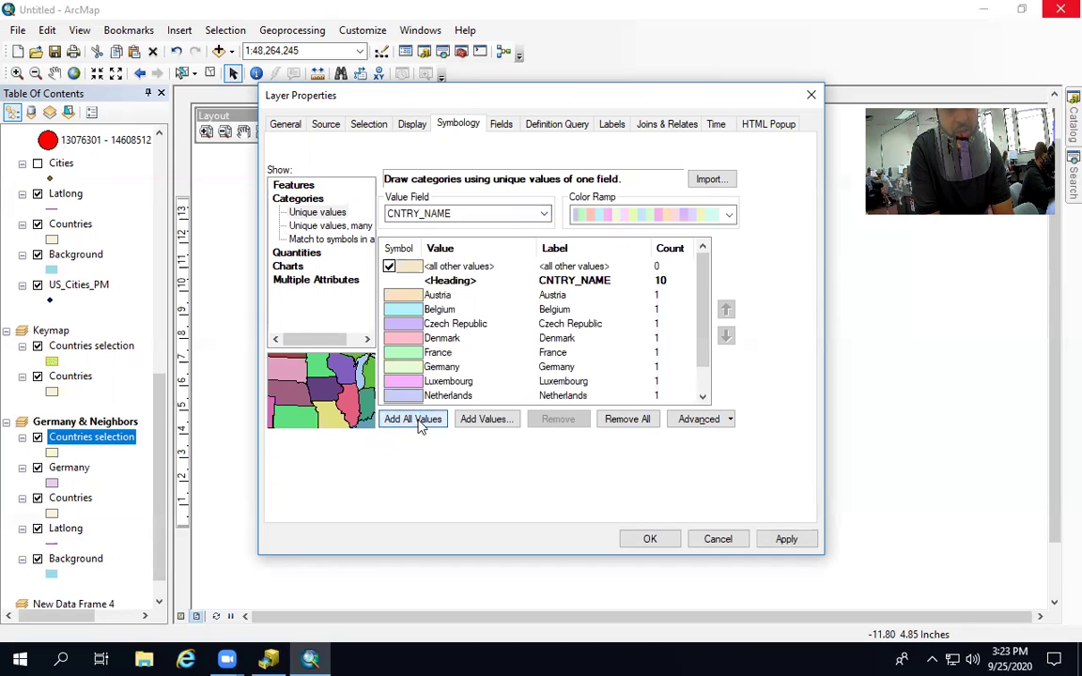
pyautogui.click(718, 540)
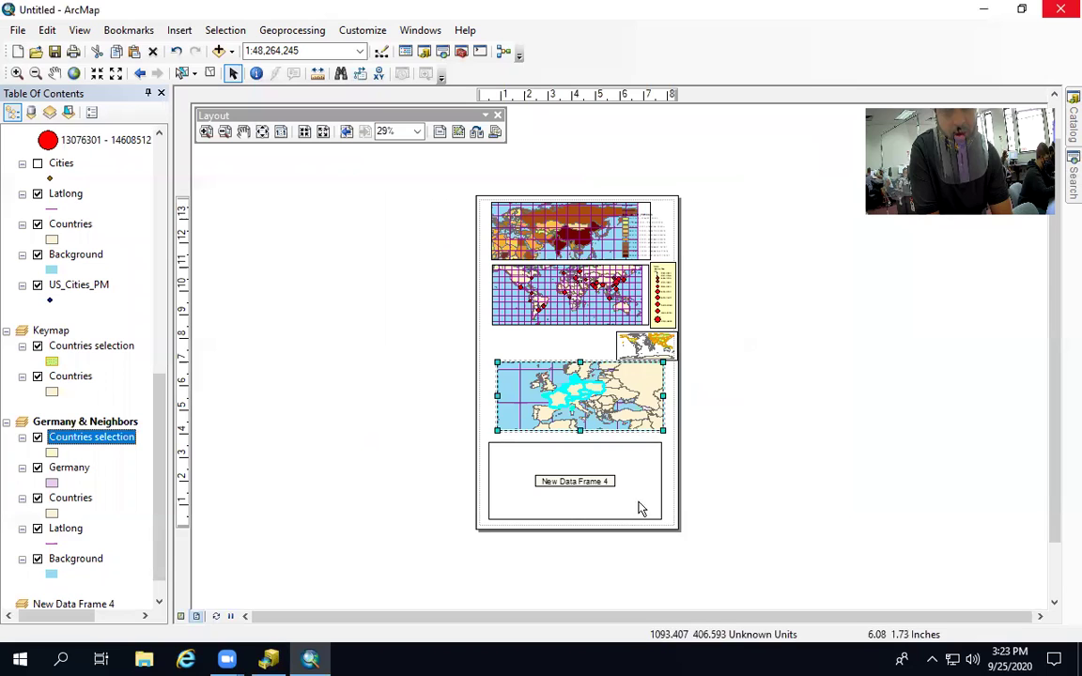
# Give the Germany & Neighbors Countries selection layer a light green fill with a black outline and clear the selected features
pyautogui.click(52, 453)
pyautogui.click(441, 299)
pyautogui.click(507, 372)
pyautogui.click(638, 507)
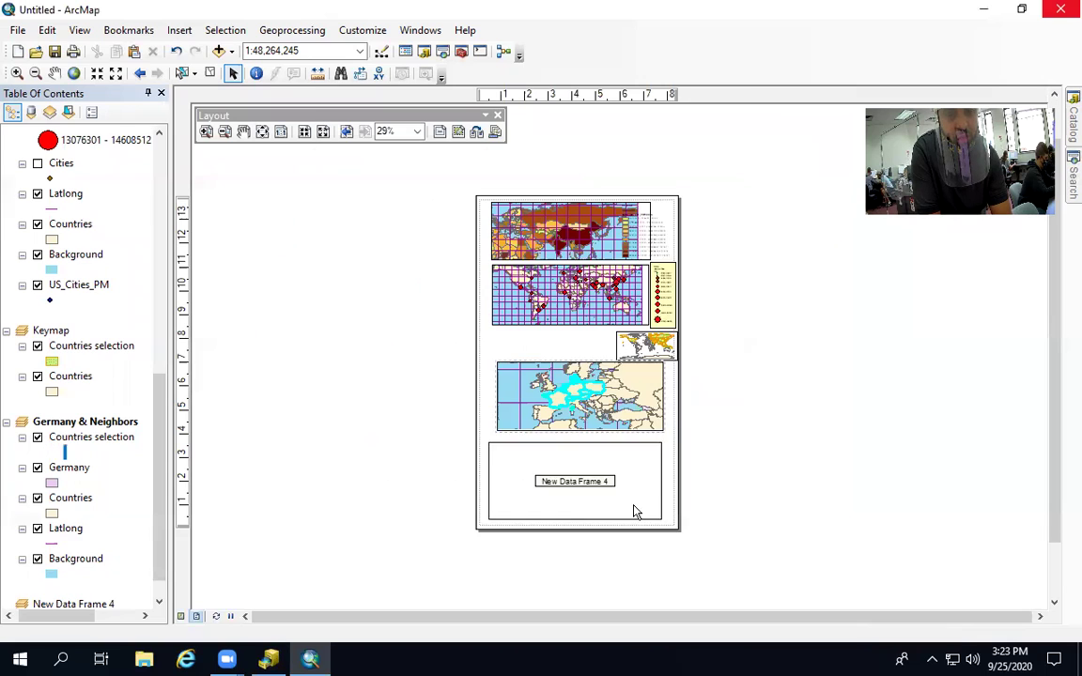
pyautogui.click(209, 73)
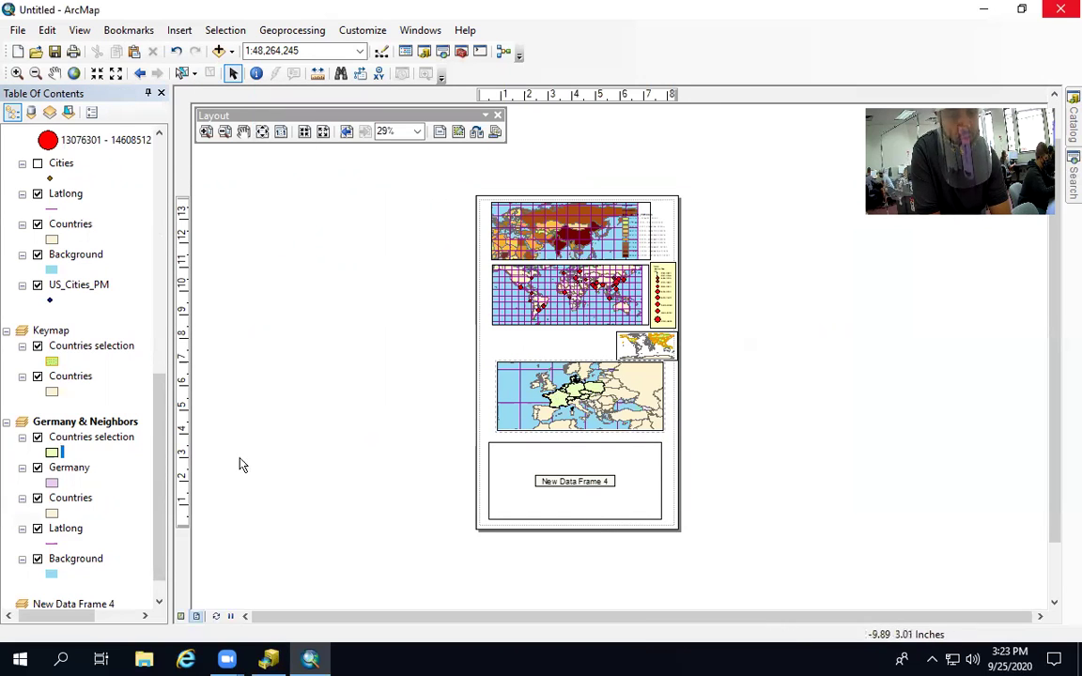
# Zoom the Germany & Neighbors map in data view to Germany and its bordering countries, and return to layout view
pyautogui.click(181, 616)
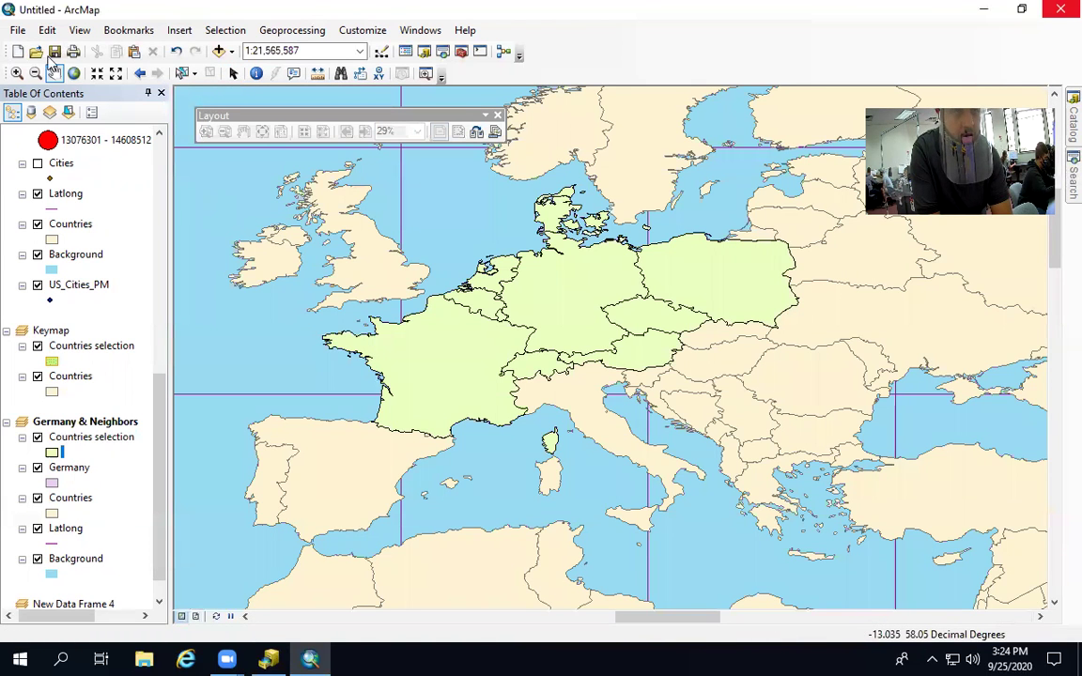
pyautogui.click(17, 73)
pyautogui.moveTo(310, 192); pyautogui.dragTo(832, 444)
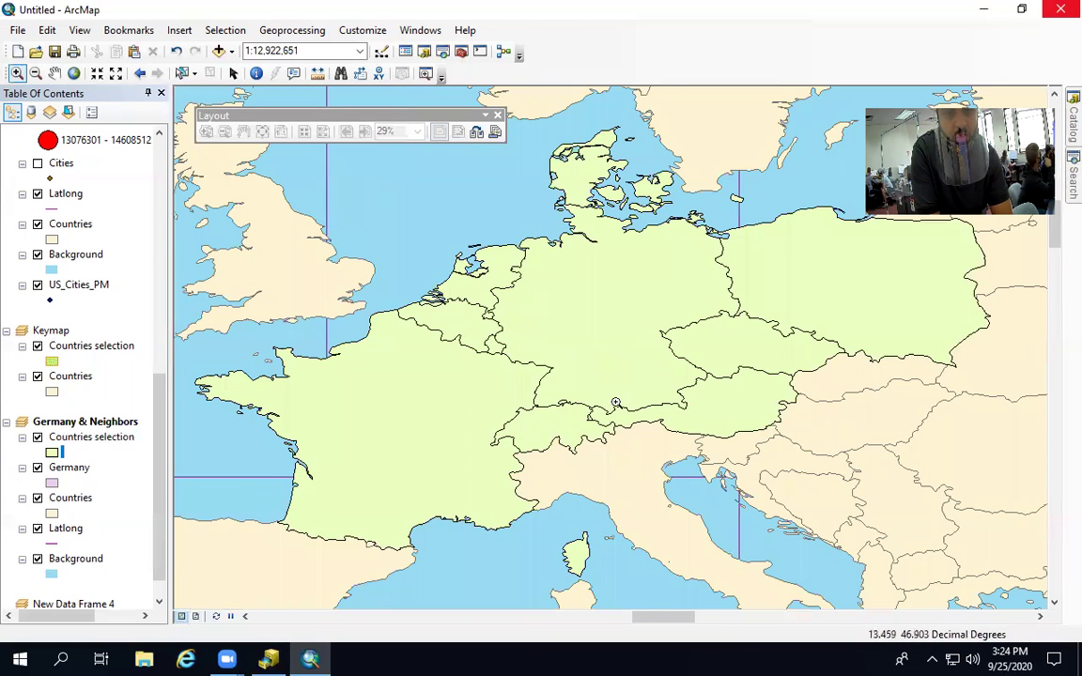
pyautogui.click(195, 616)
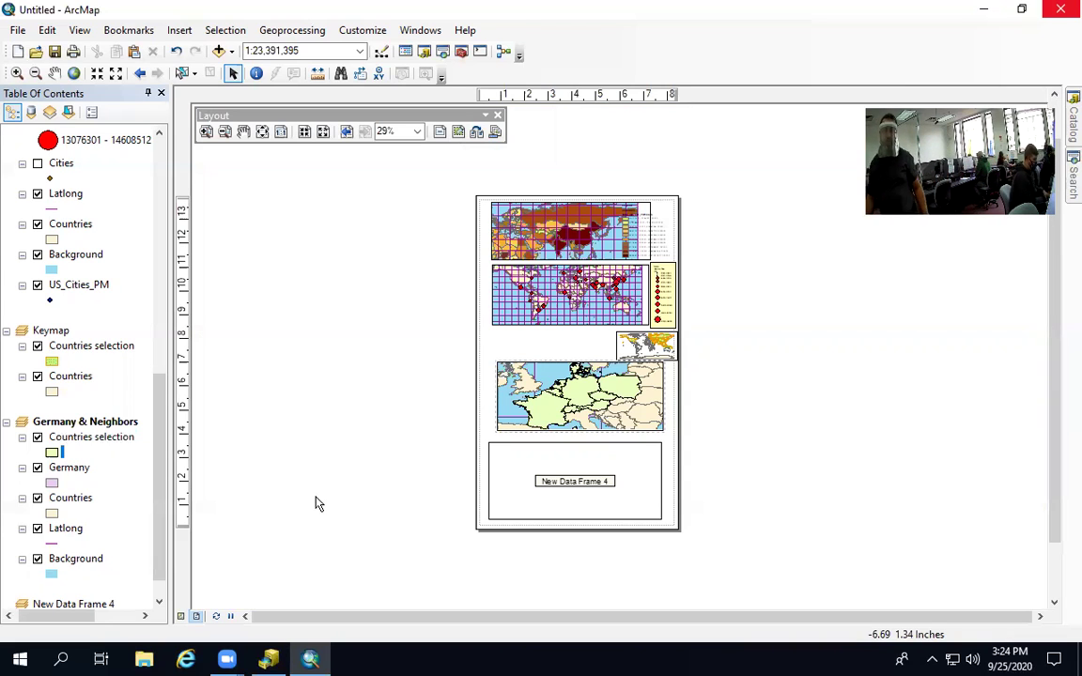
# Switch to data view, check the symbology settings of the Countries selection layer, and close them without changes
pyautogui.click(182, 617)
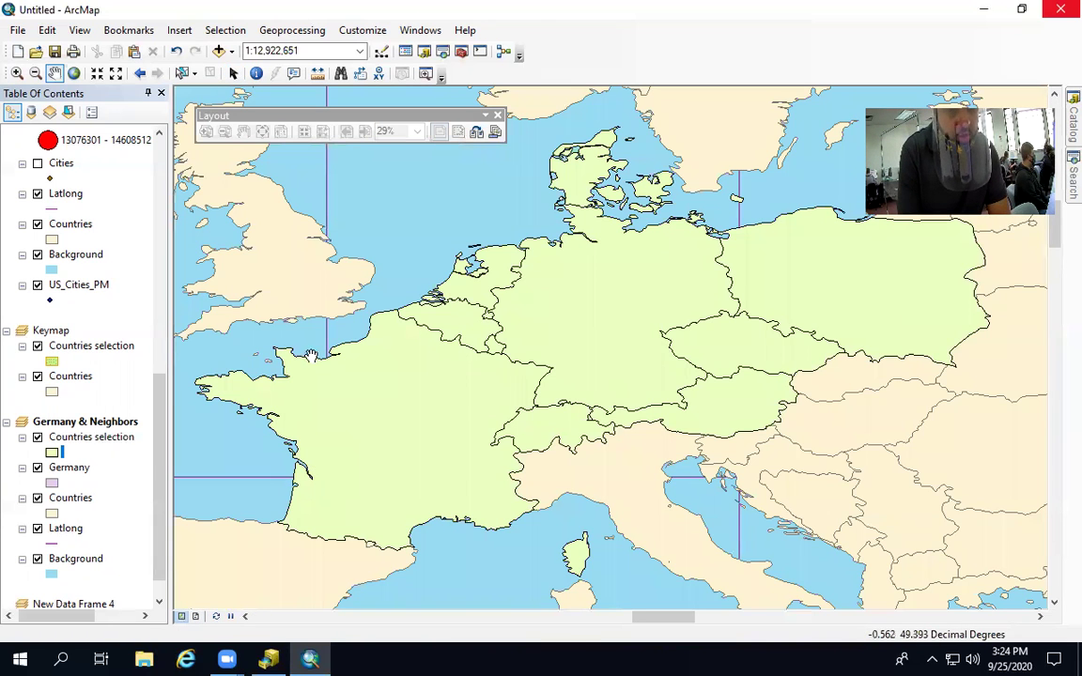
pyautogui.click(70, 438)
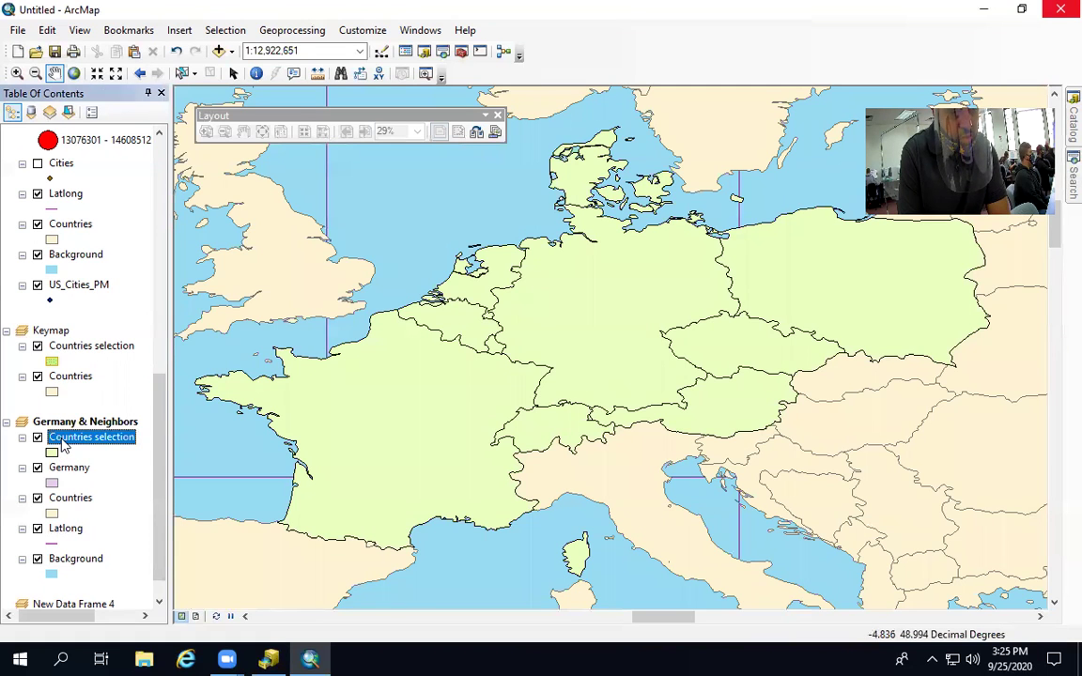
pyautogui.rightClick(74, 439)
pyautogui.click(77, 429)
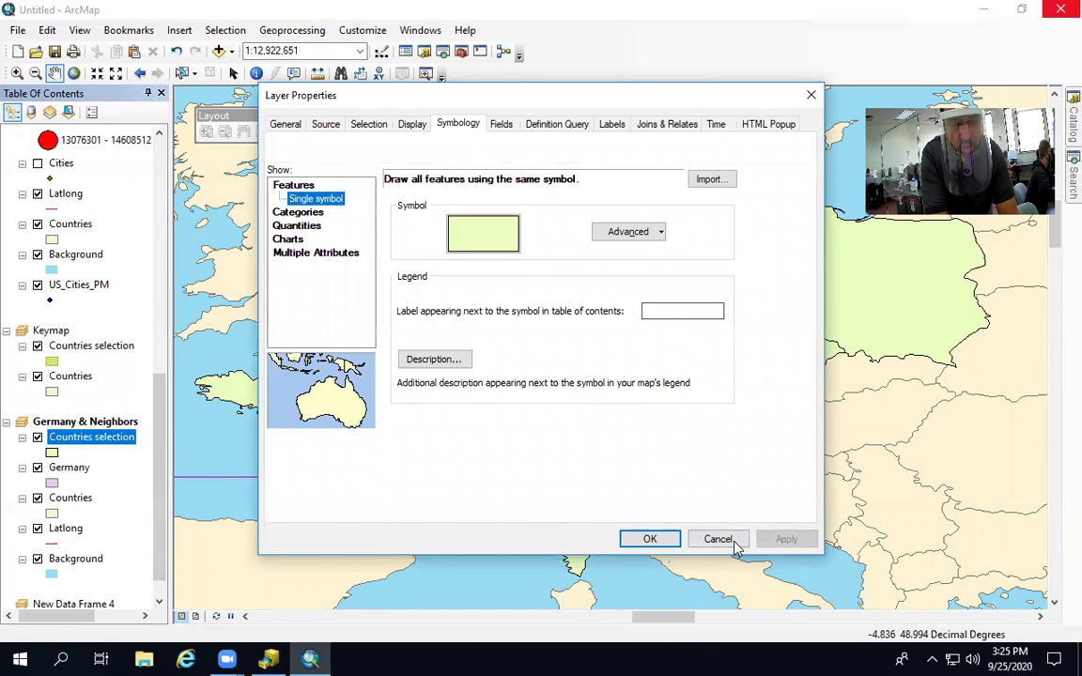
pyautogui.click(734, 543)
# Examine the attribute table of the Countries selection layer in the Germany & Neighbors frame and close it
pyautogui.rightClick(72, 441)
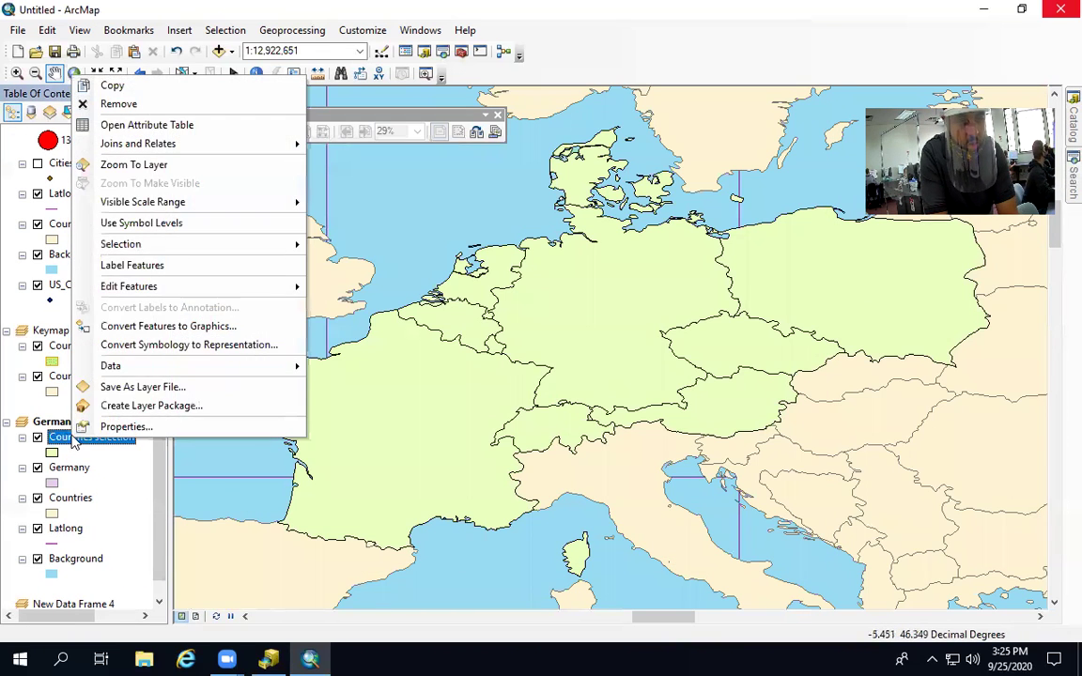
pyautogui.click(172, 128)
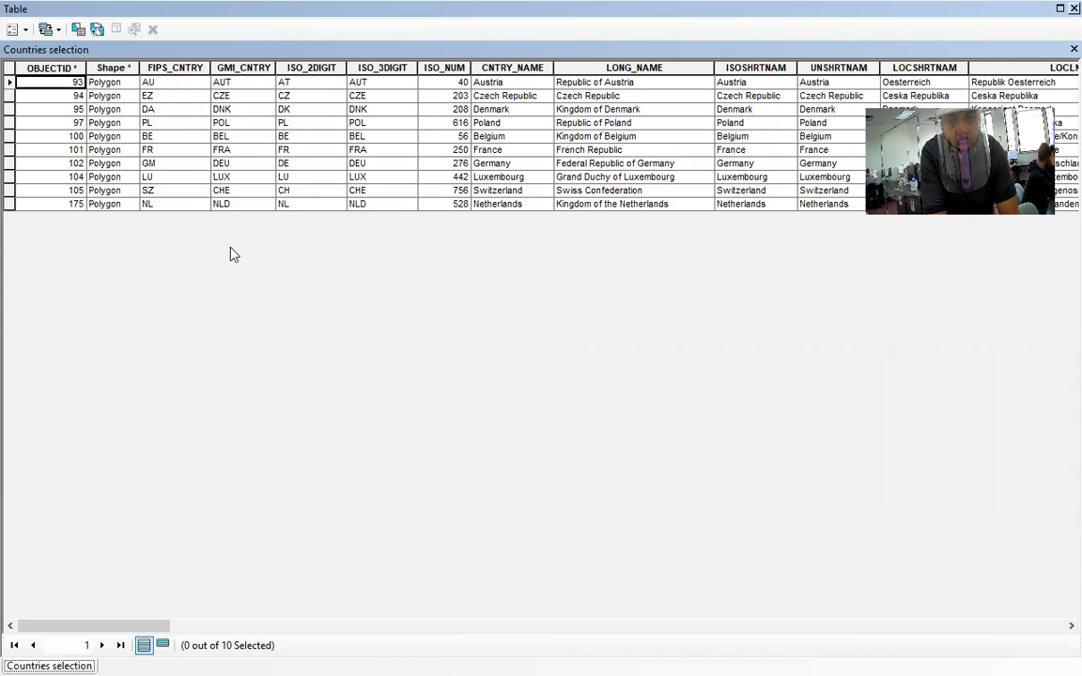
pyautogui.click(1074, 8)
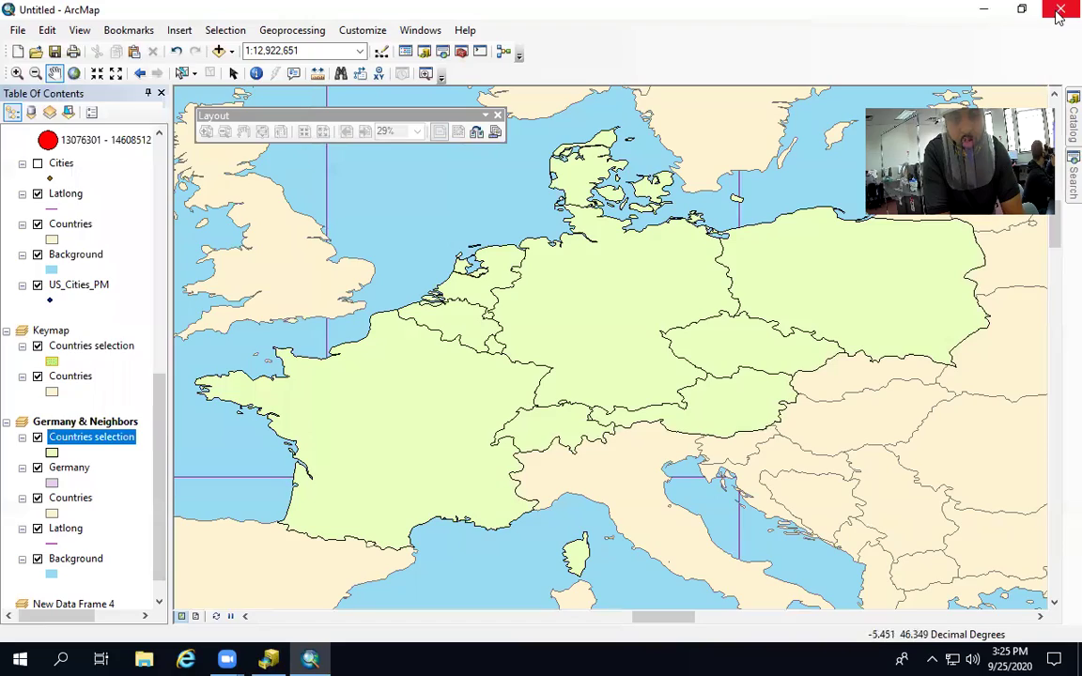
pyautogui.rightClick(78, 442)
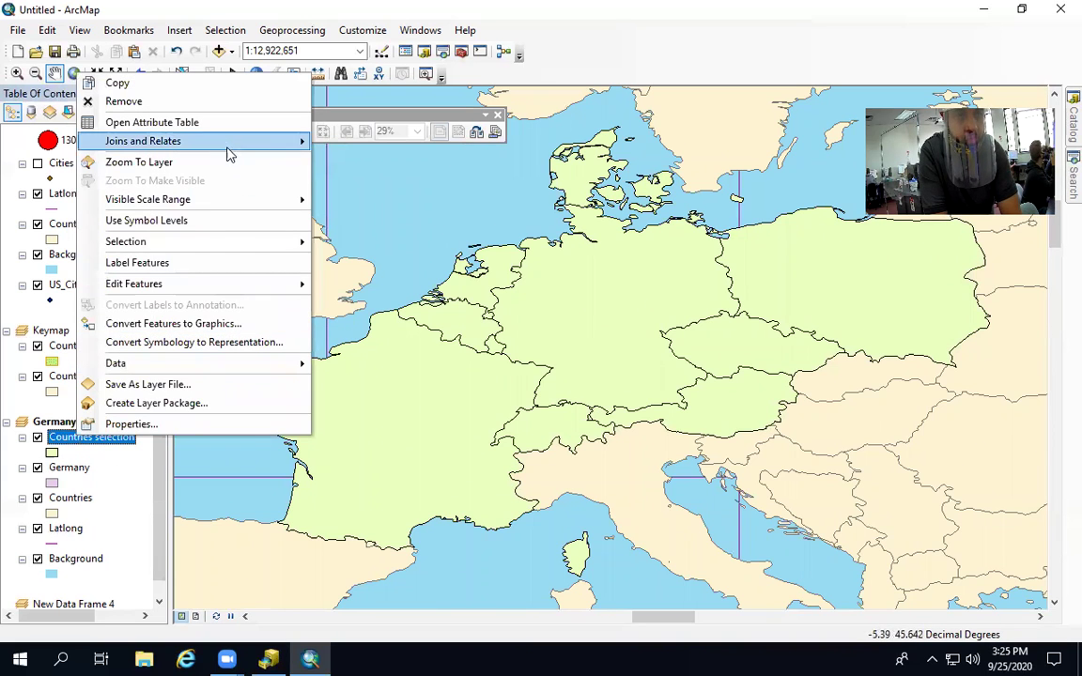
pyautogui.click(132, 424)
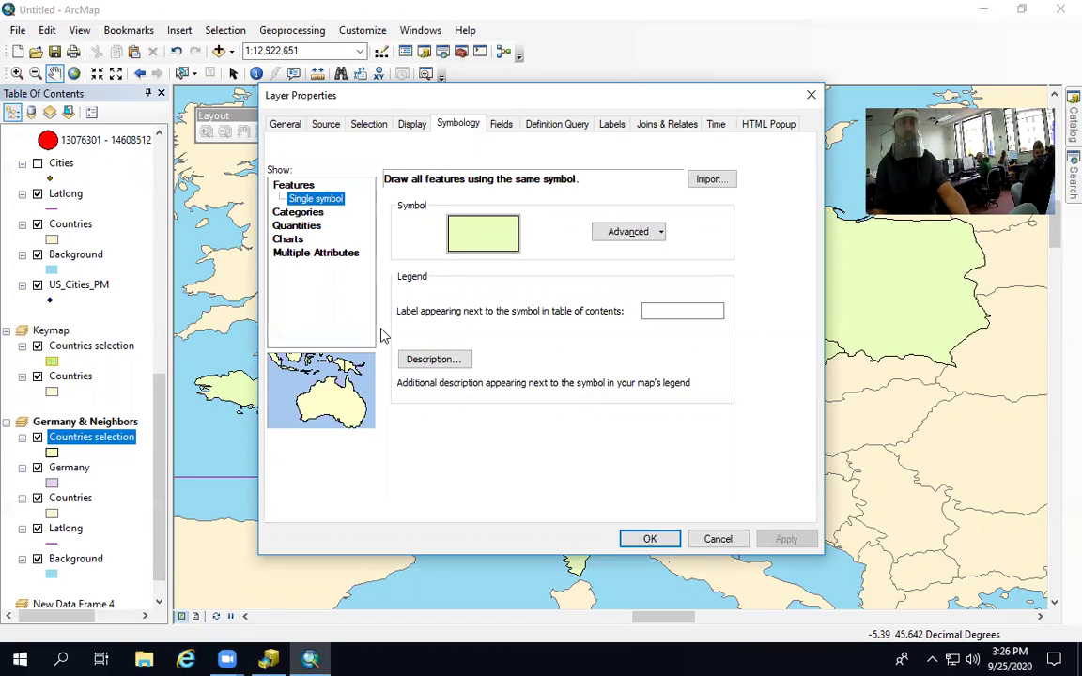
pyautogui.click(282, 214)
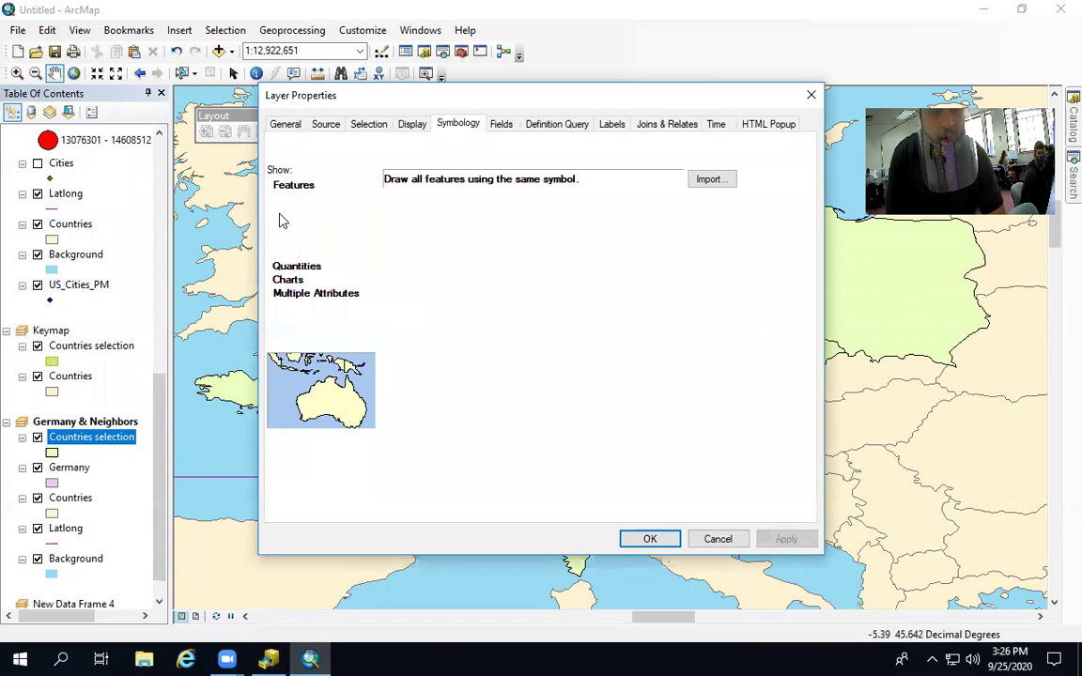
pyautogui.click(432, 215)
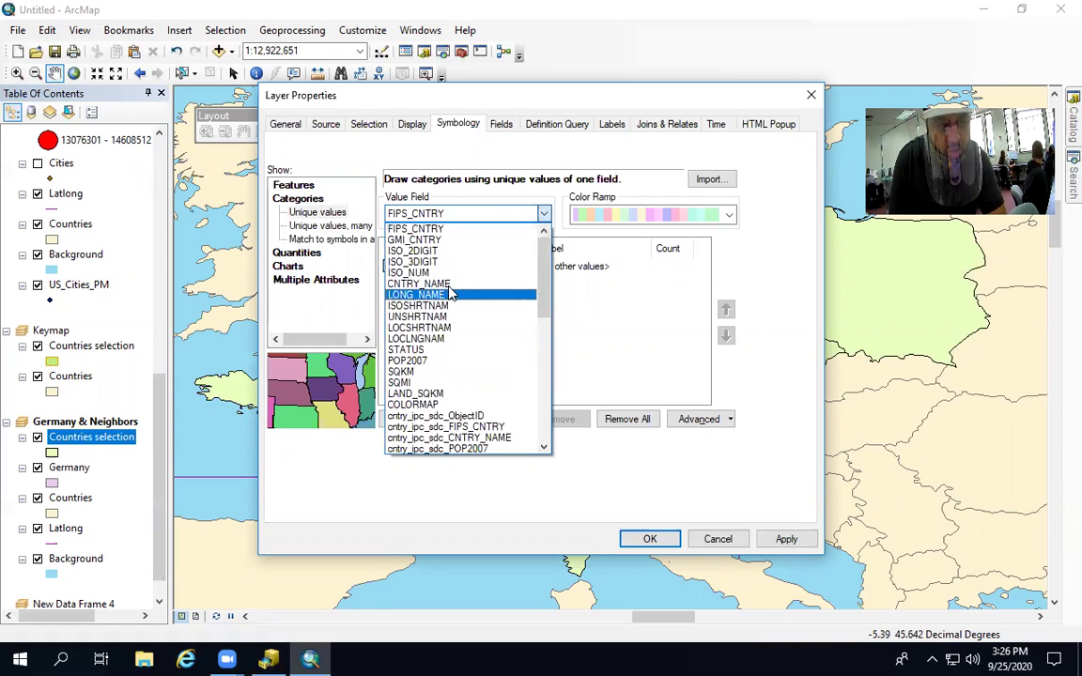
pyautogui.click(418, 305)
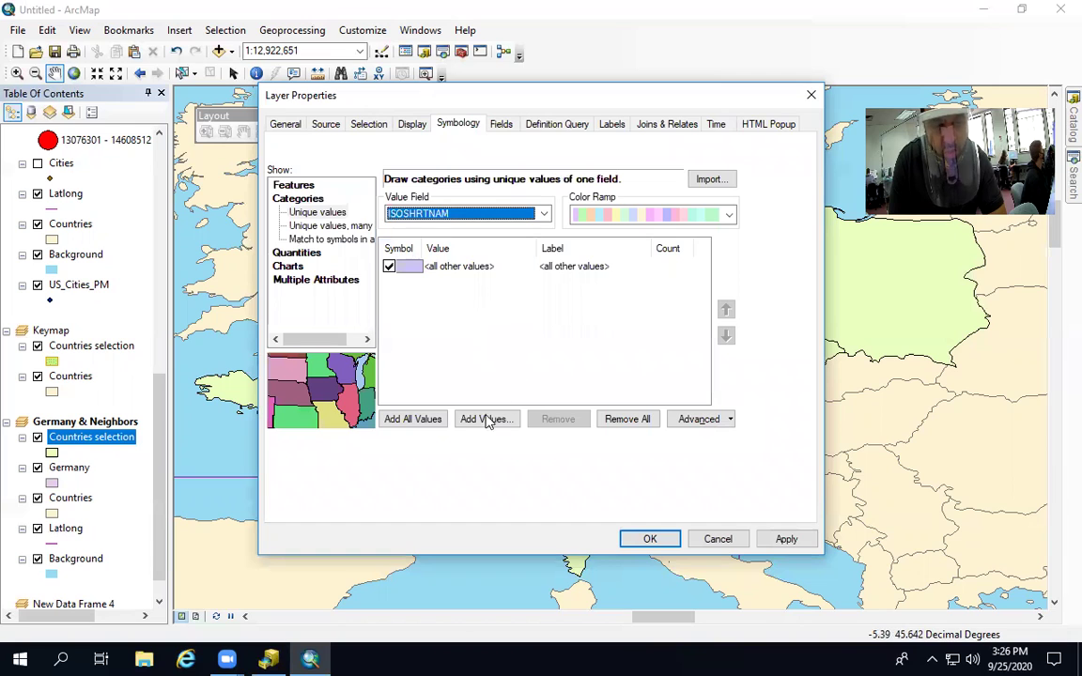
pyautogui.click(697, 419)
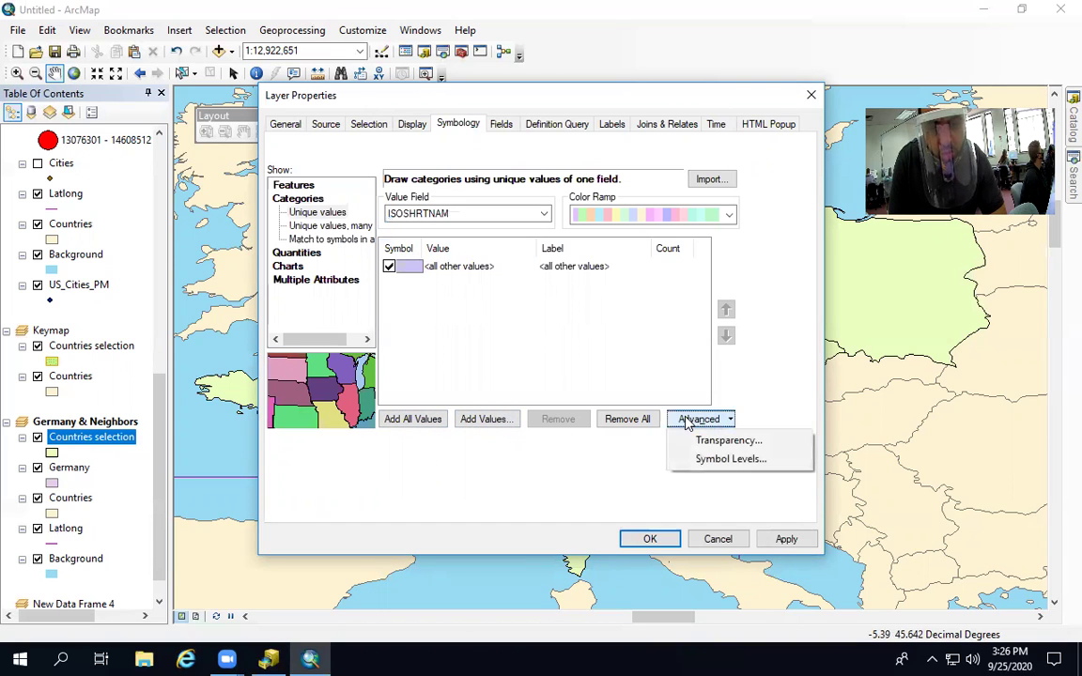
pyautogui.click(425, 425)
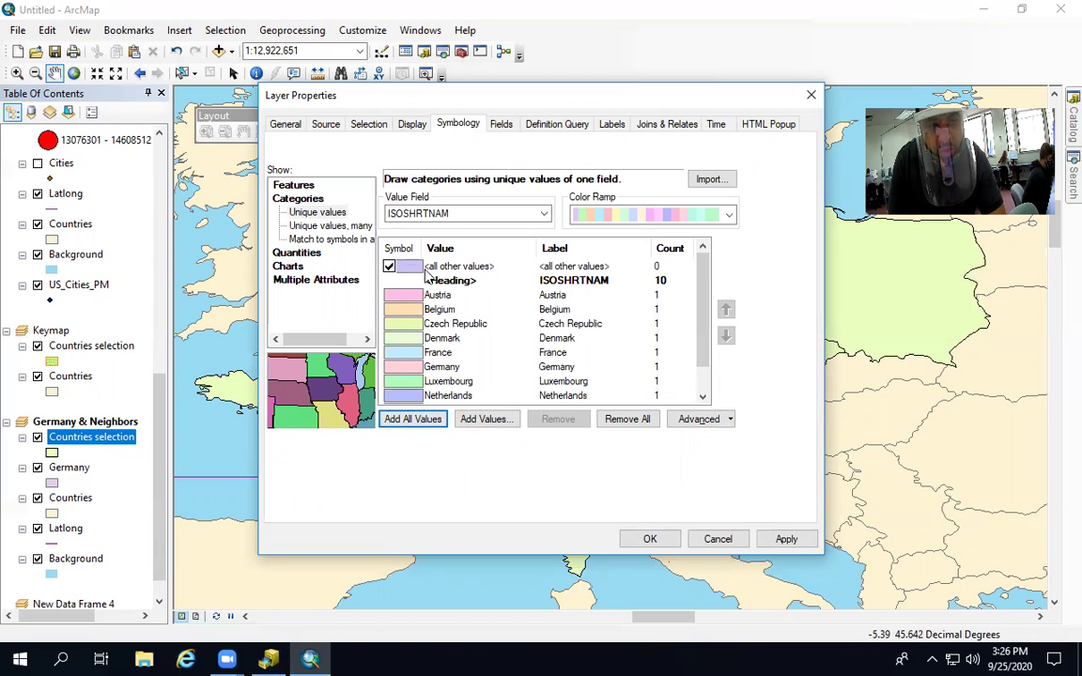
pyautogui.click(718, 539)
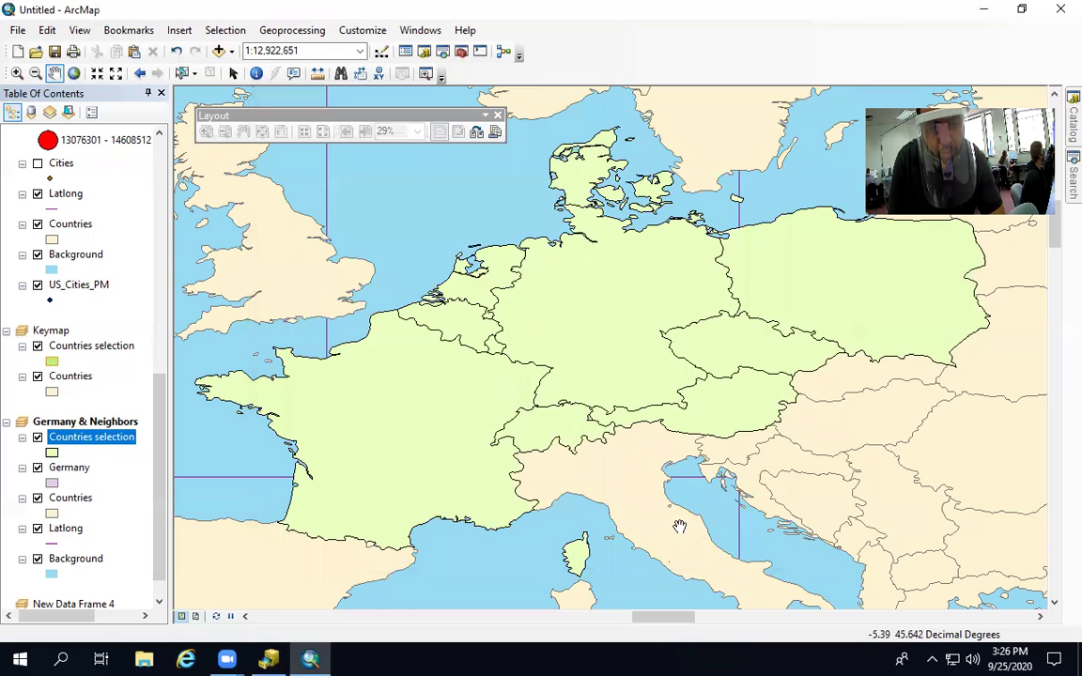
# Open the symbology of the Germany & Neighbors Countries selection layer and switch it to unique-value categories
pyautogui.rightClick(98, 438)
pyautogui.click(148, 428)
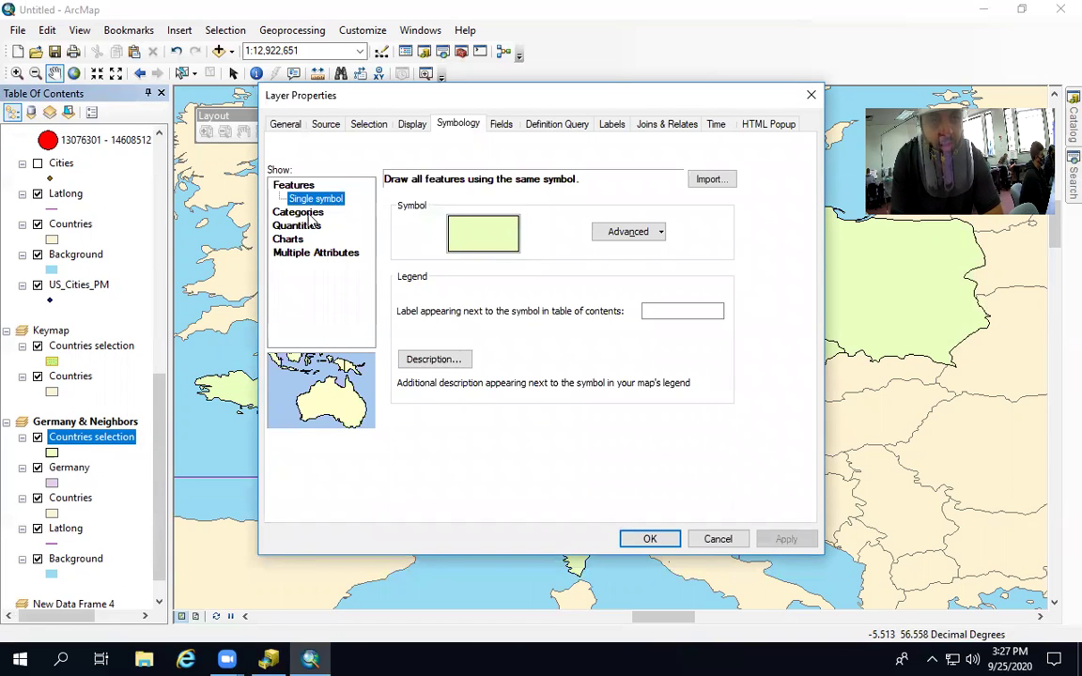
pyautogui.click(299, 212)
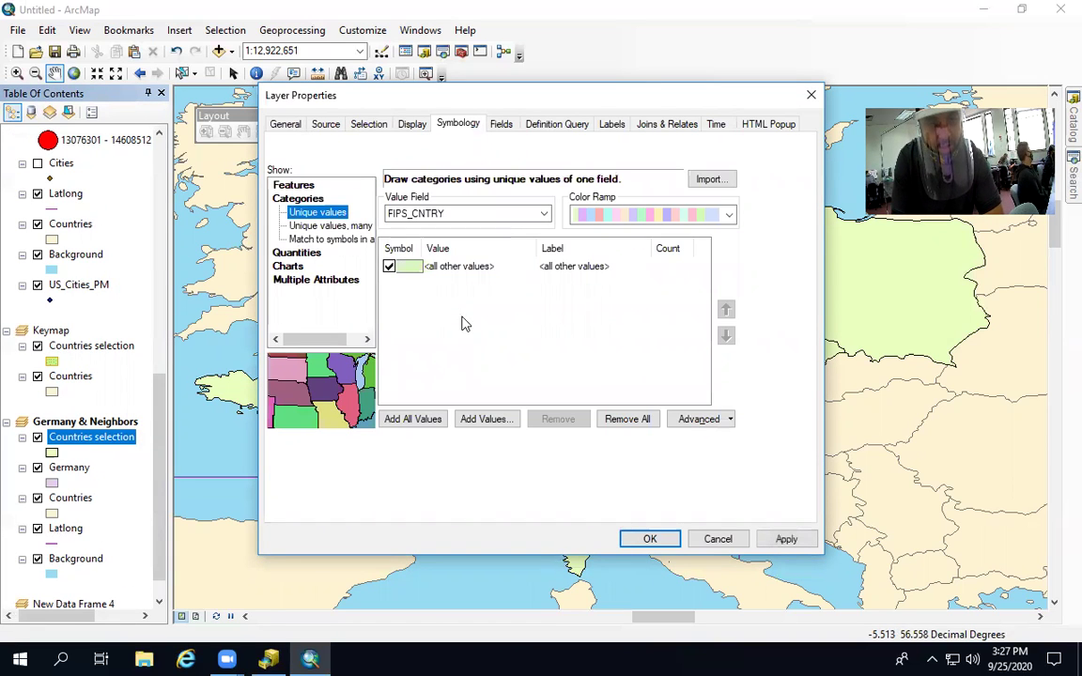
pyautogui.click(491, 419)
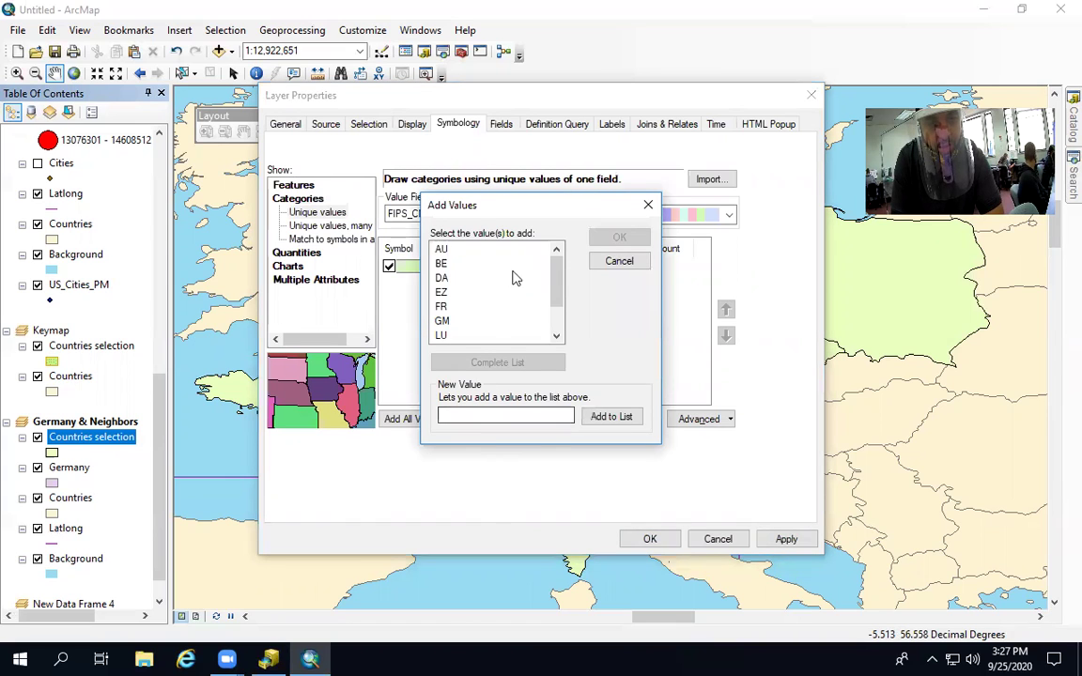
pyautogui.click(443, 336)
pyautogui.moveTo(446, 327); pyautogui.dragTo(442, 249)
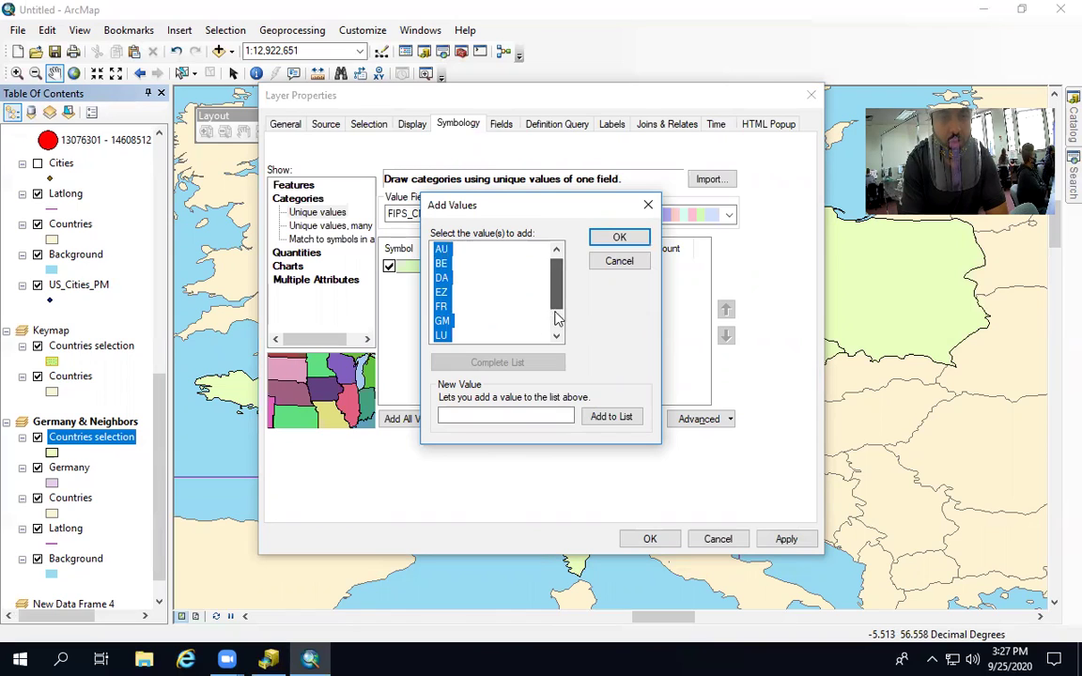
pyautogui.scroll(-1, 556, 318)
pyautogui.keyDown('shift'); pyautogui.click(442, 305); pyautogui.keyUp('shift')
pyautogui.keyDown('shift'); pyautogui.click(441, 321); pyautogui.keyUp('shift')
pyautogui.keyDown('shift'); pyautogui.click(447, 335); pyautogui.keyUp('shift')
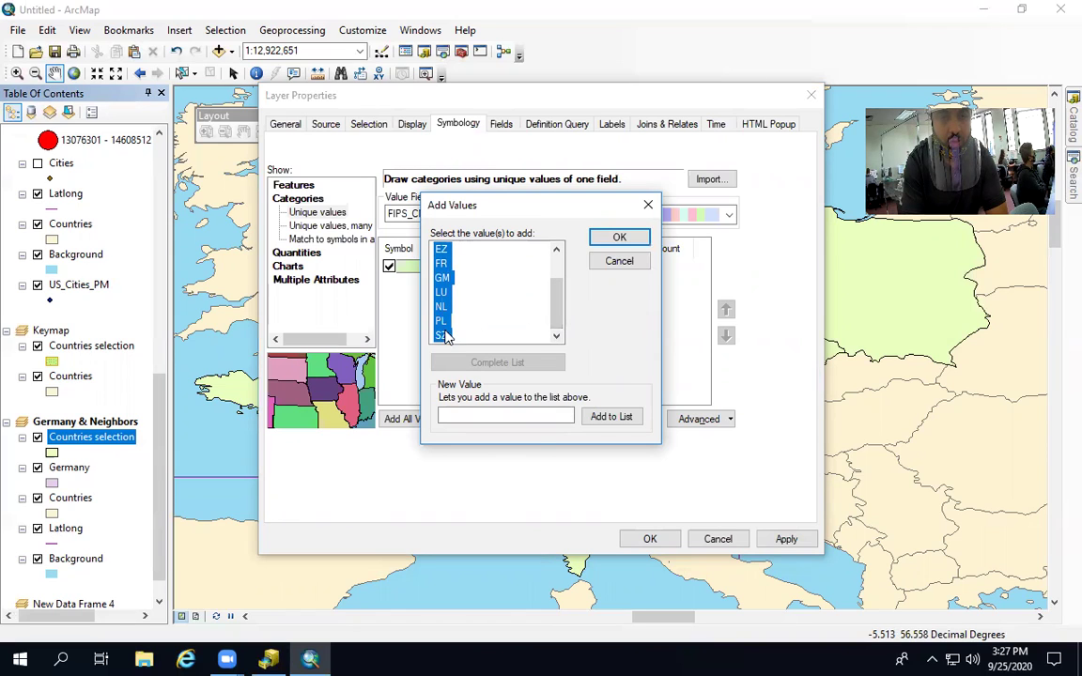
pyautogui.click(619, 263)
# Categorize the layer by ISOSHRTNAM, add all countries from Austria to Switzerland as unique values, and apply the symbology
pyautogui.click(480, 216)
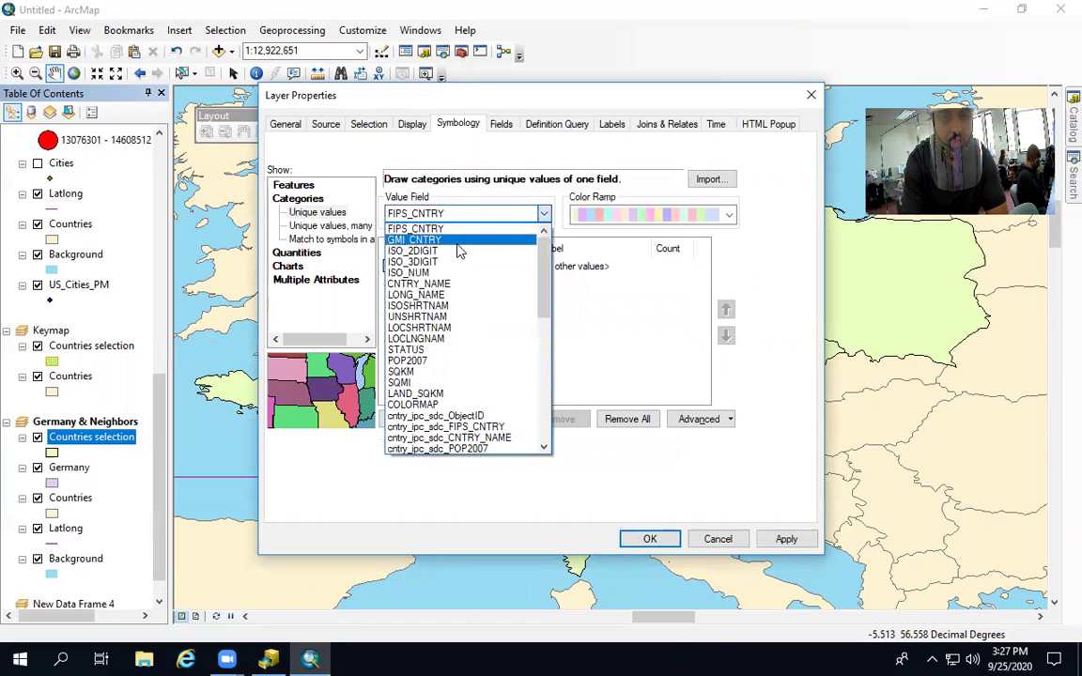
pyautogui.click(457, 307)
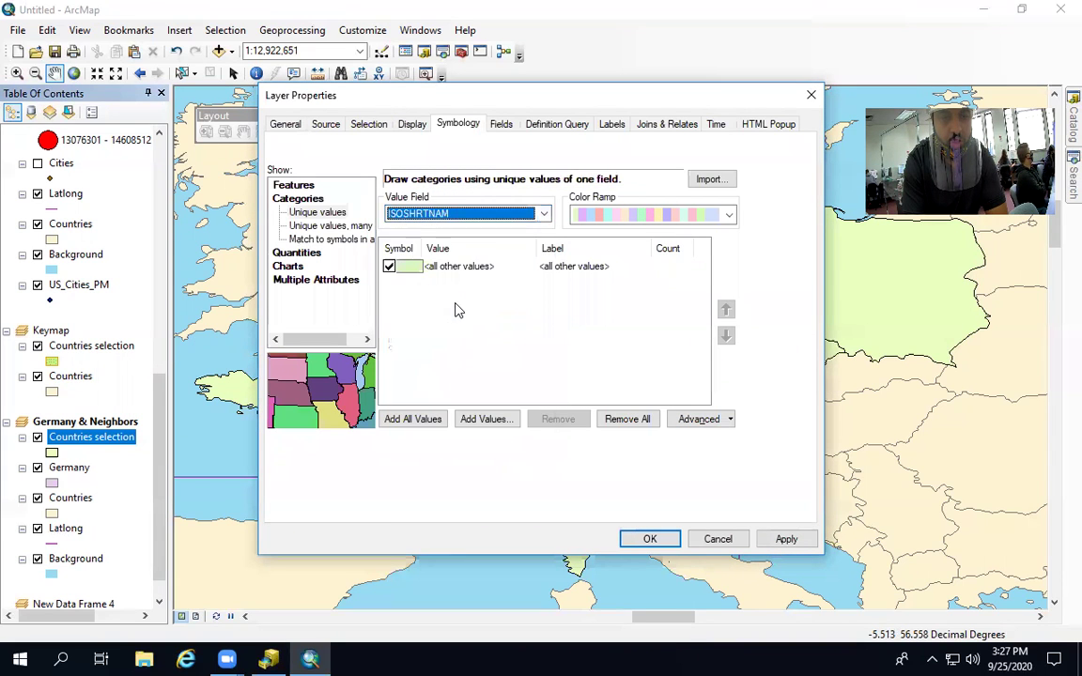
pyautogui.click(476, 419)
pyautogui.click(448, 249)
pyautogui.moveTo(462, 266); pyautogui.dragTo(470, 336)
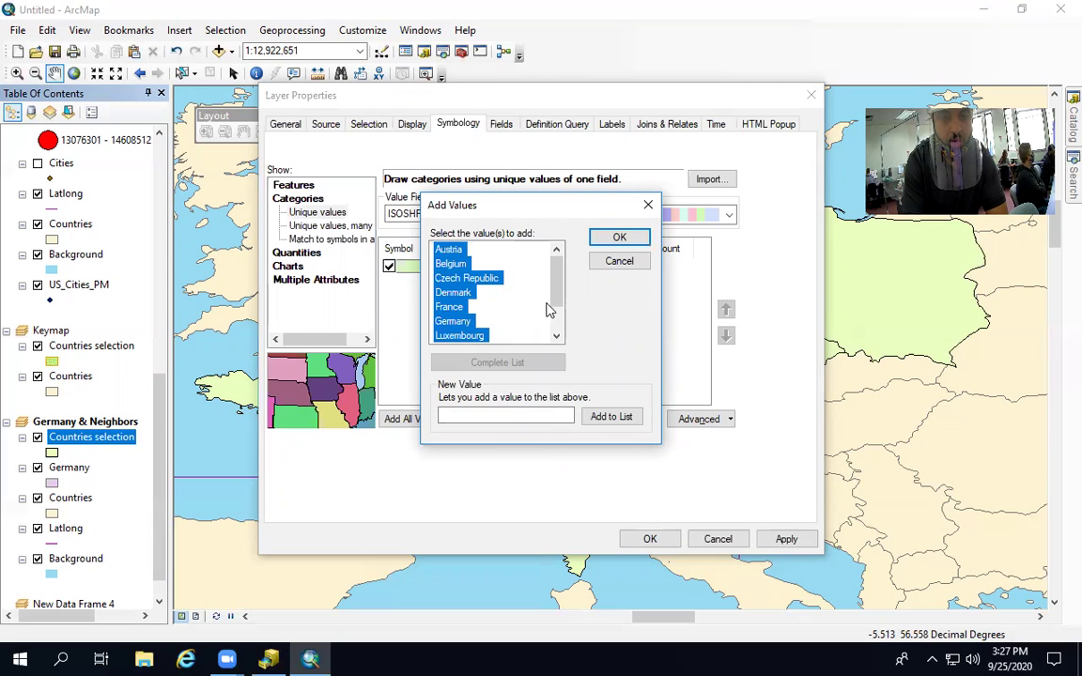
pyautogui.moveTo(557, 302); pyautogui.dragTo(559, 324)
pyautogui.keyDown('shift'); pyautogui.click(458, 307); pyautogui.keyUp('shift')
pyautogui.keyDown('shift'); pyautogui.click(457, 322); pyautogui.keyUp('shift')
pyautogui.keyDown('shift'); pyautogui.click(458, 335); pyautogui.keyUp('shift')
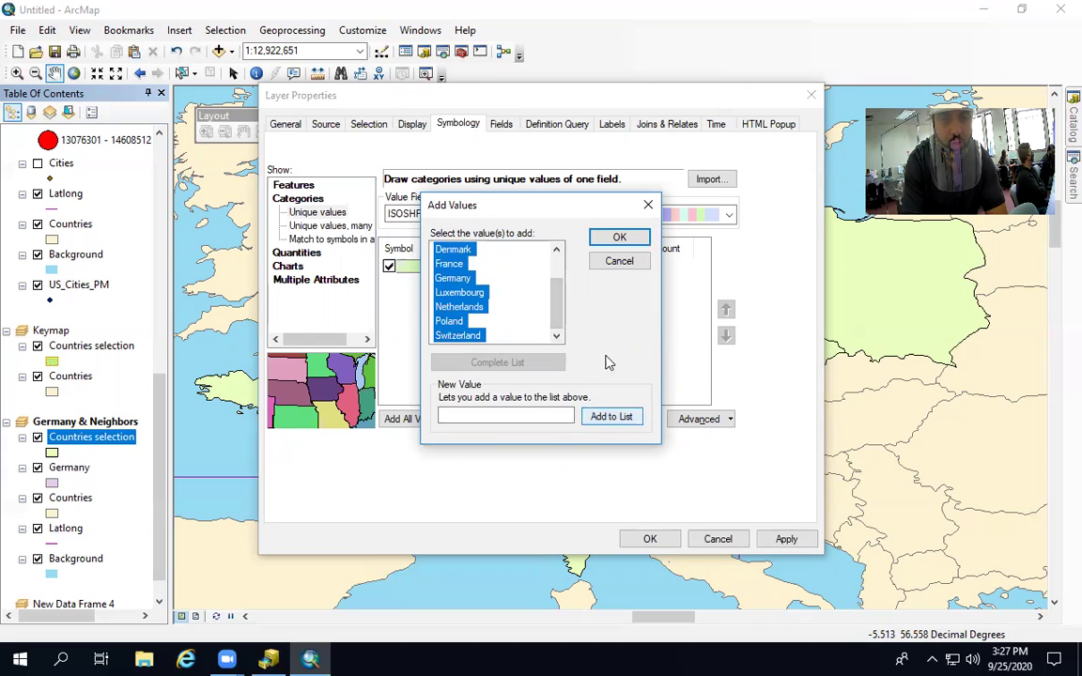
pyautogui.click(619, 239)
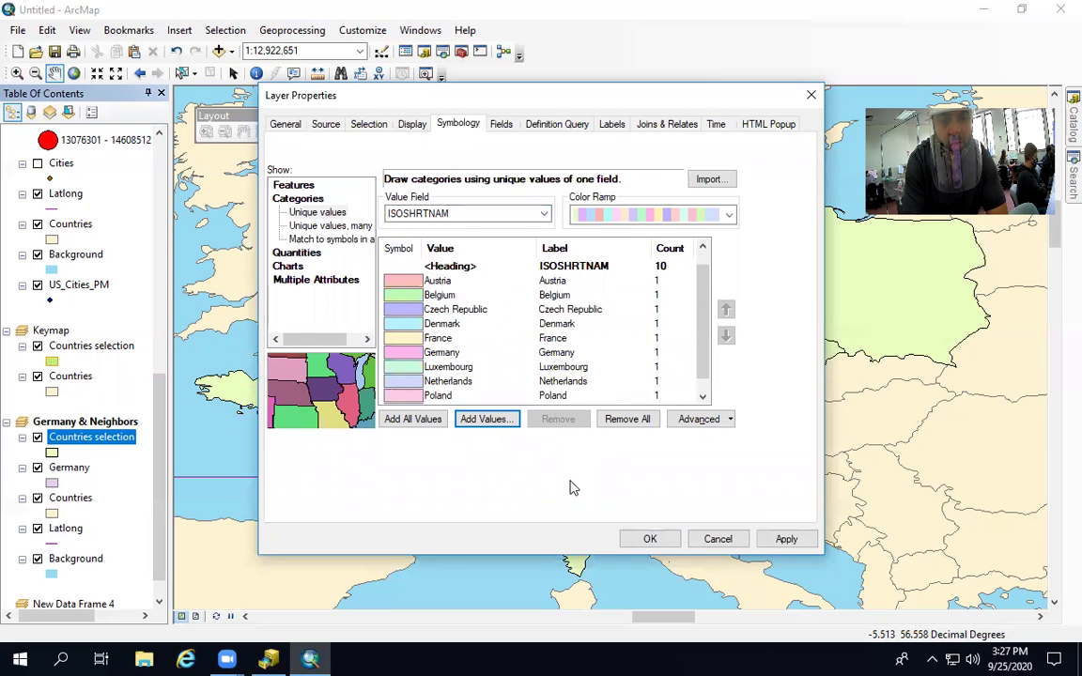
pyautogui.click(786, 541)
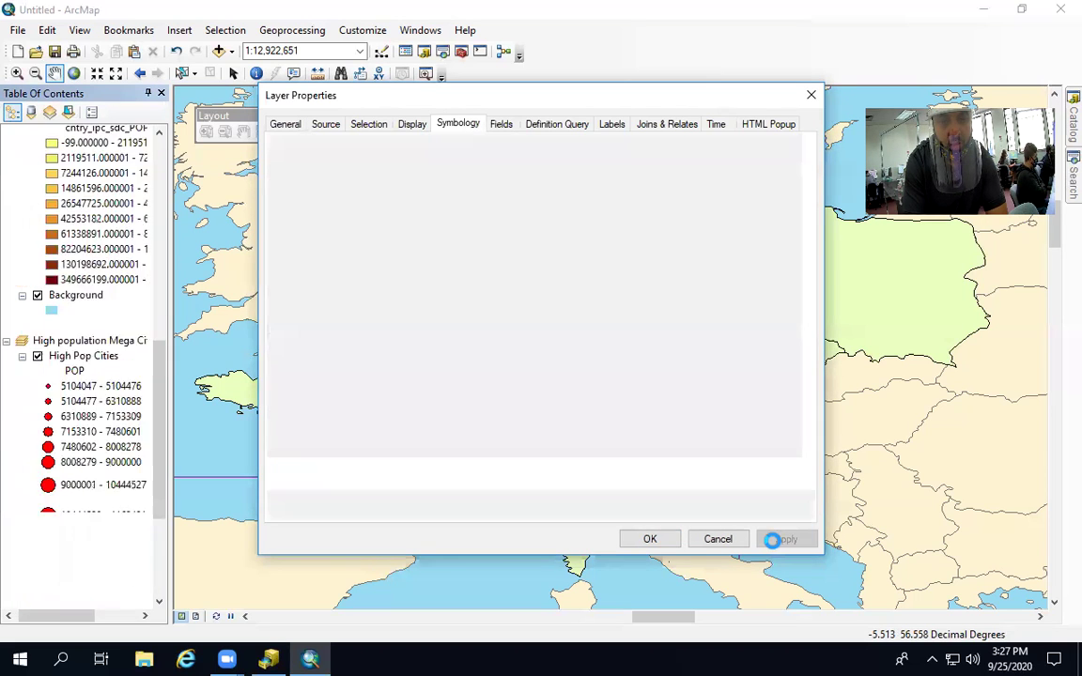
pyautogui.click(650, 539)
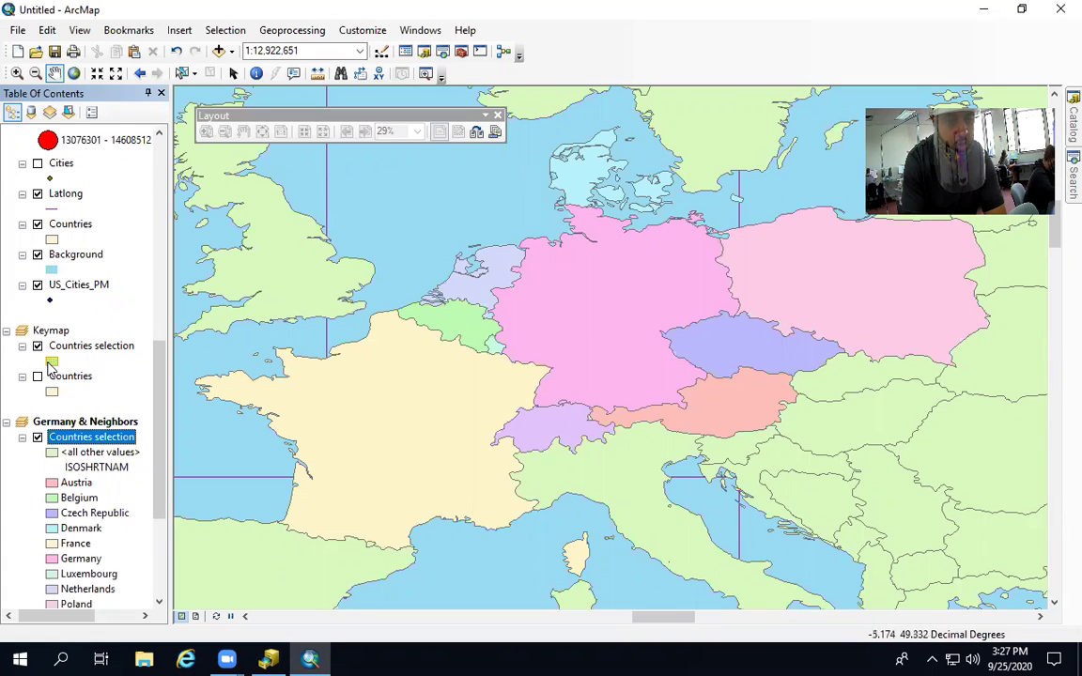
# Give the <all other values> class of the Countries selection layer the Hollow symbol
pyautogui.click(52, 454)
pyautogui.click(371, 299)
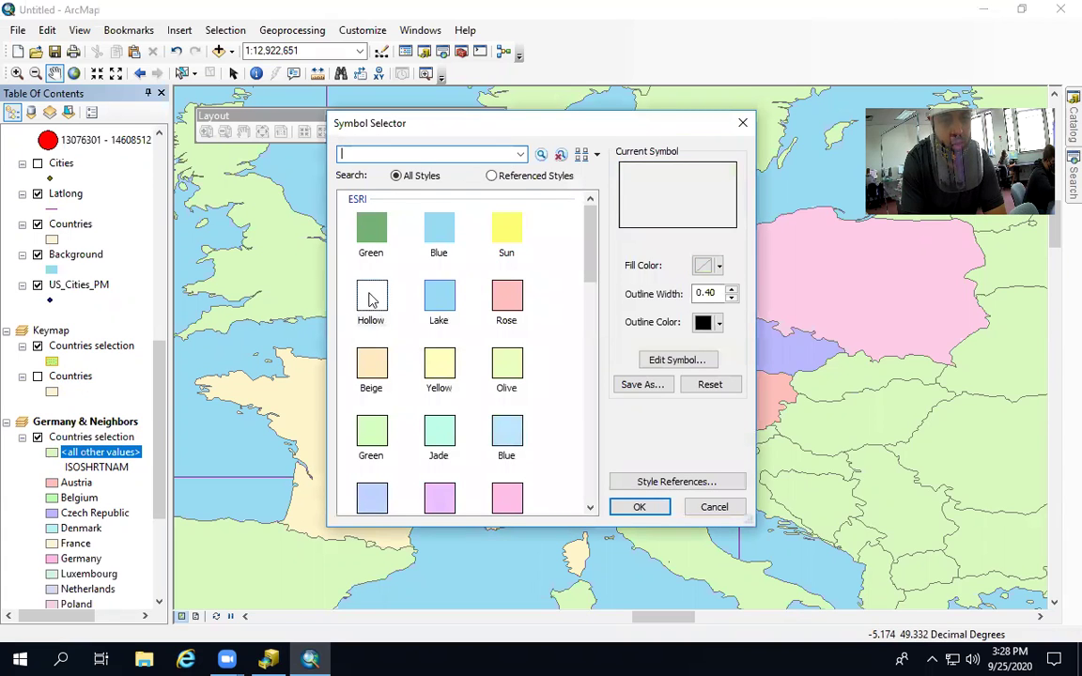
pyautogui.click(639, 507)
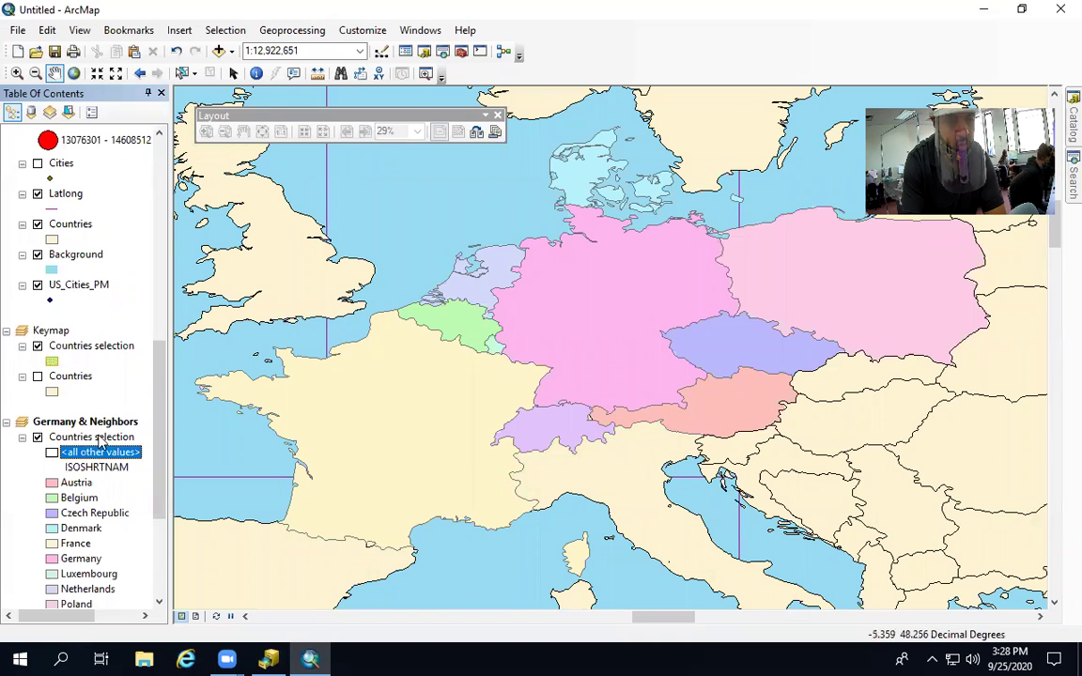
pyautogui.scroll(-3, 94, 473)
pyautogui.scroll(-2, 94, 473)
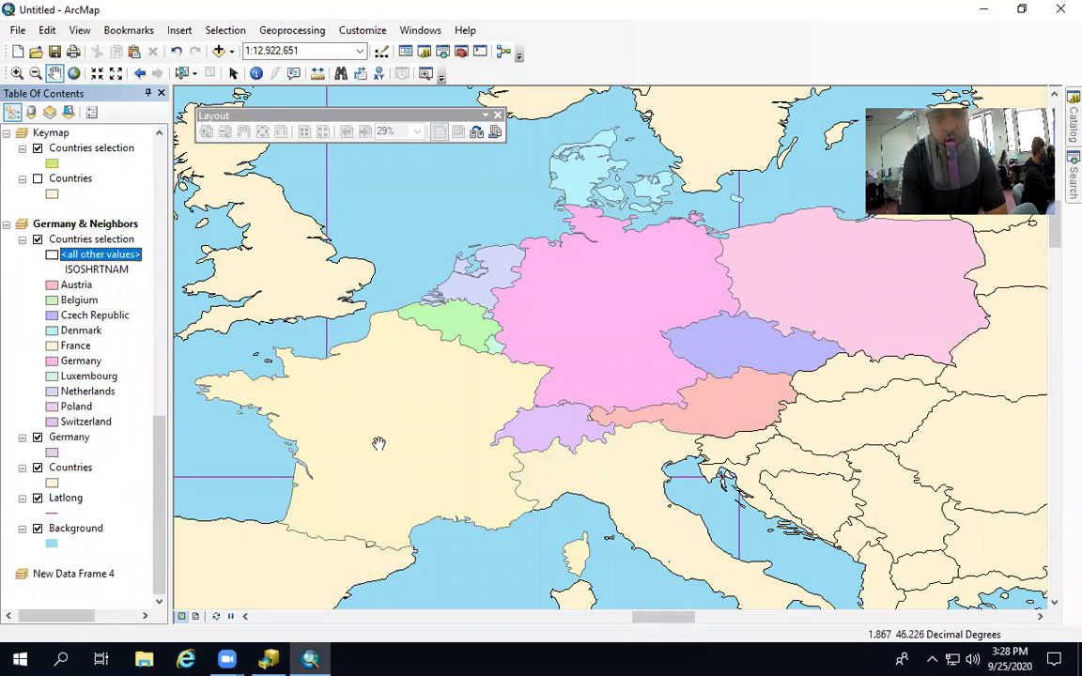
# Switch to layout view and start a legend for Germany & Neighbors with Countries selection as its only item
pyautogui.click(196, 616)
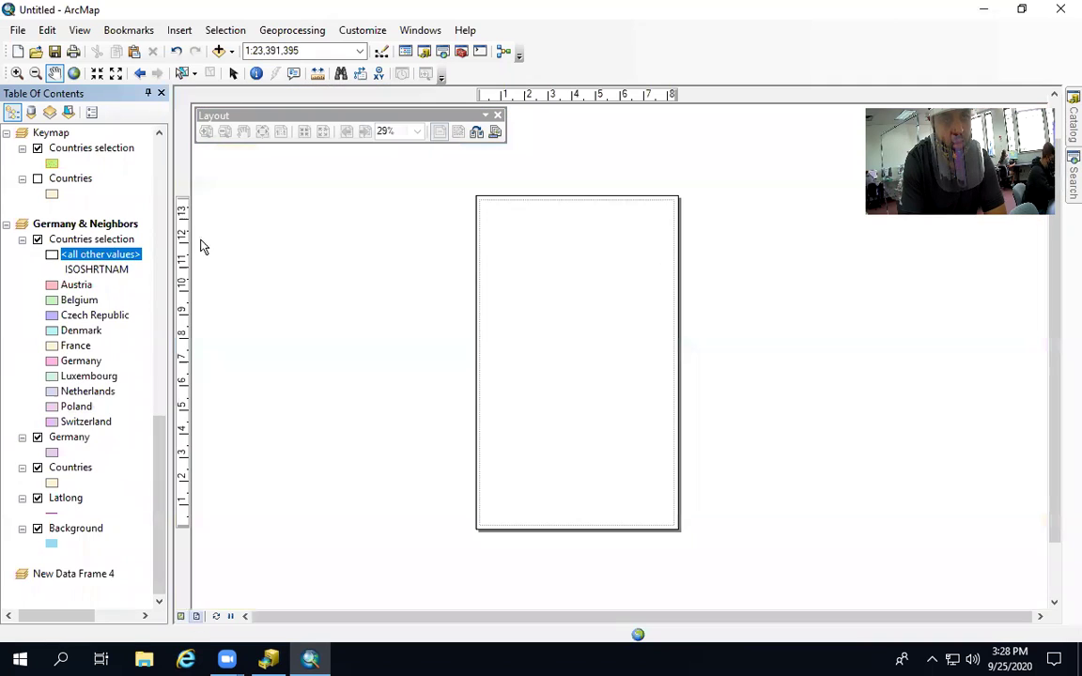
pyautogui.click(180, 30)
pyautogui.click(211, 150)
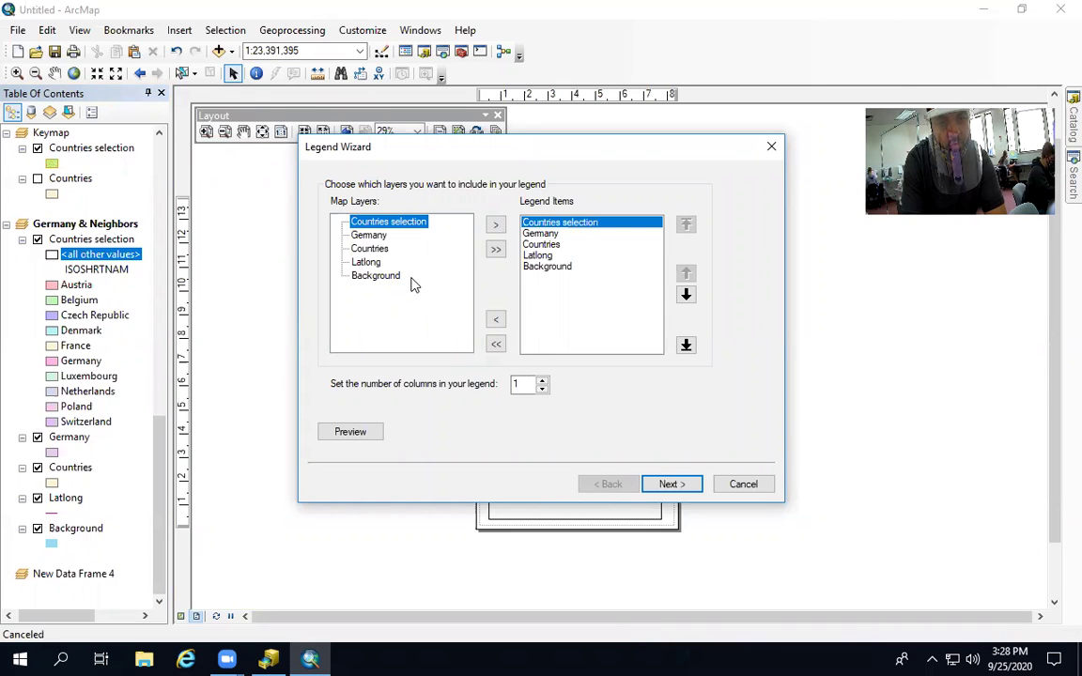
pyautogui.click(496, 344)
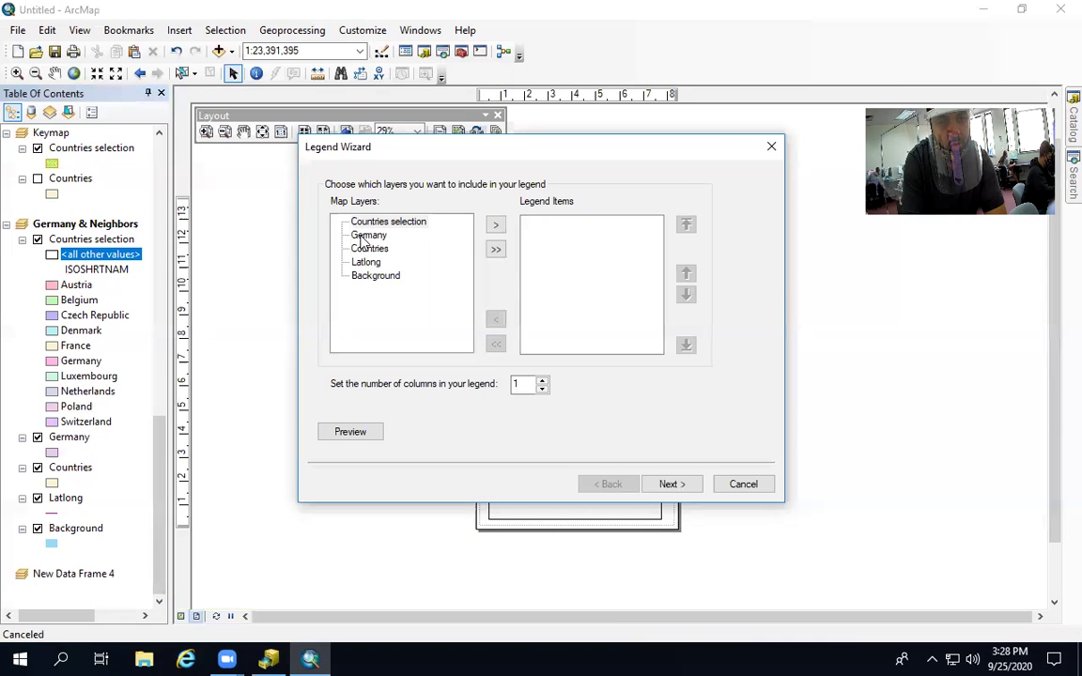
pyautogui.click(380, 222)
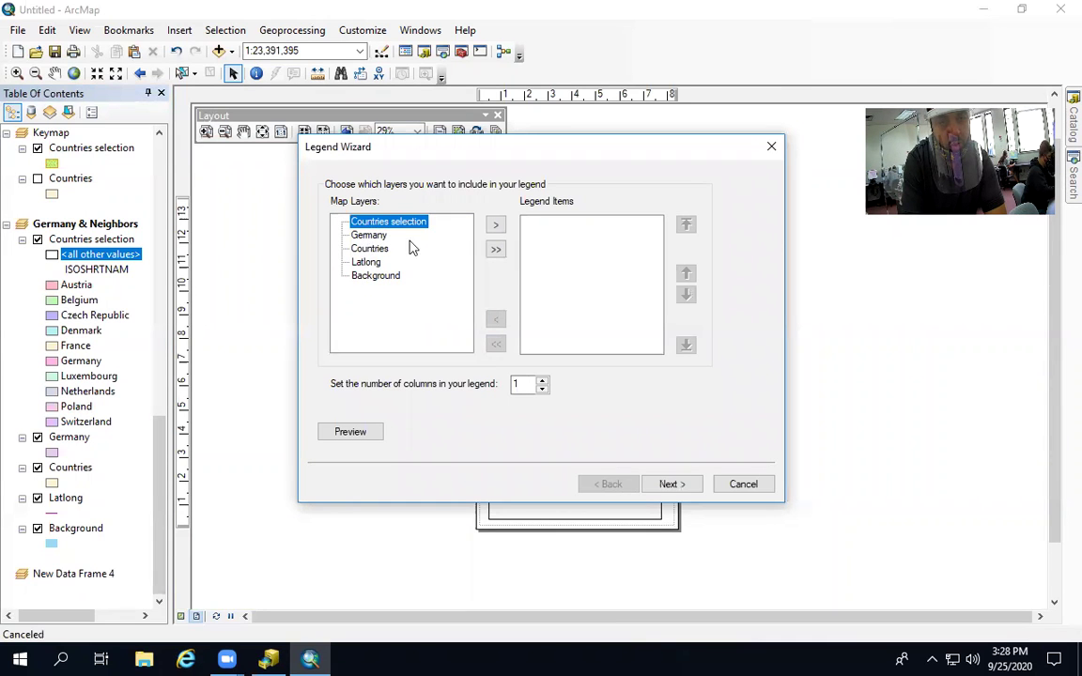
pyautogui.click(496, 225)
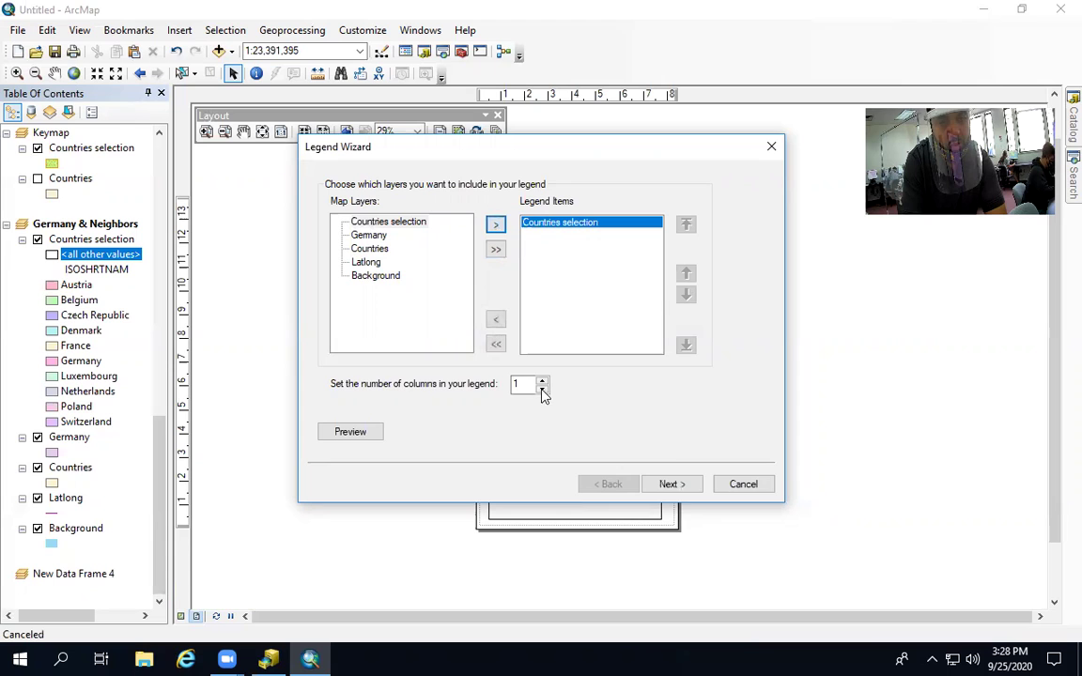
# Finish the legend with a thin black border and a Circular Gradient background, and move it over the eastern side of the Germany & Neighbors map
pyautogui.click(671, 477)
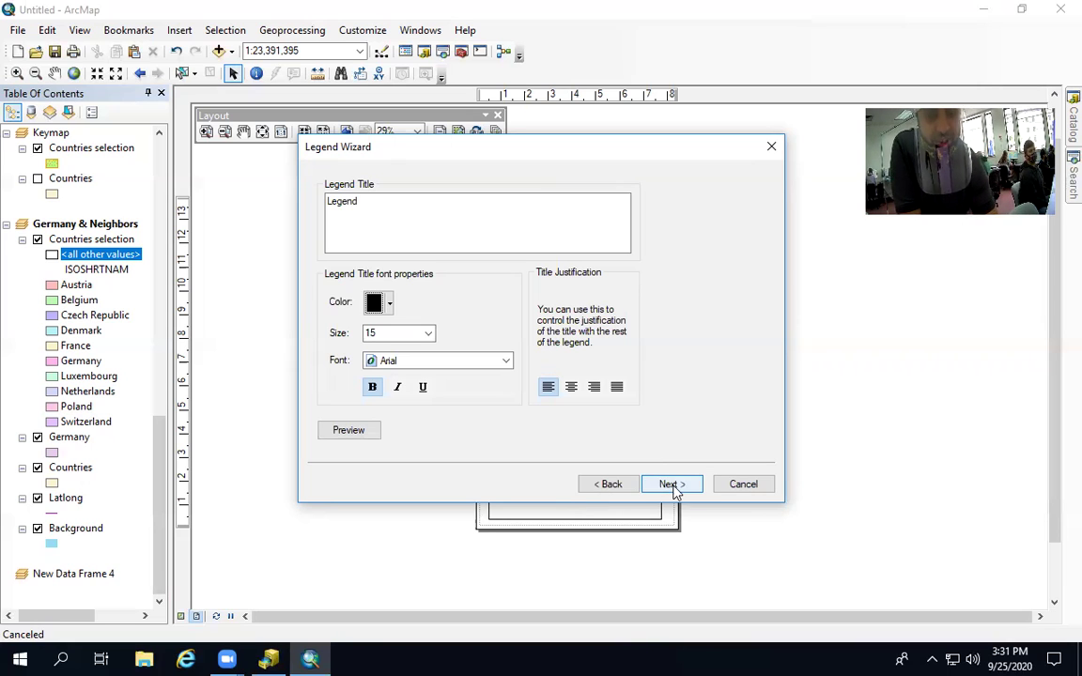
pyautogui.click(672, 486)
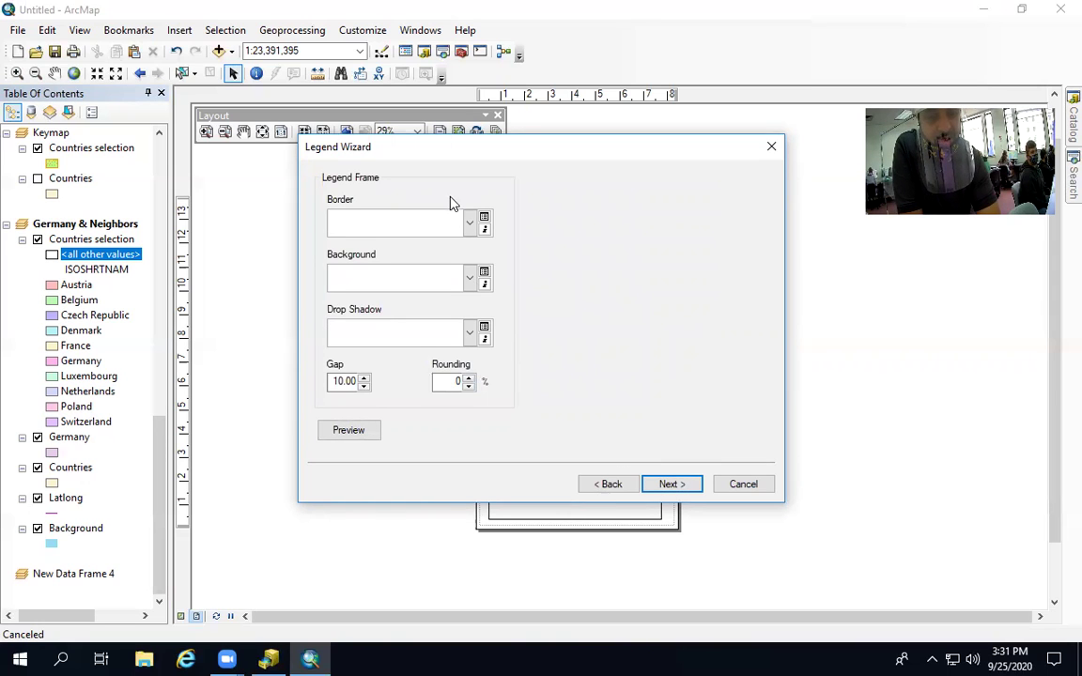
pyautogui.click(470, 223)
pyautogui.click(387, 282)
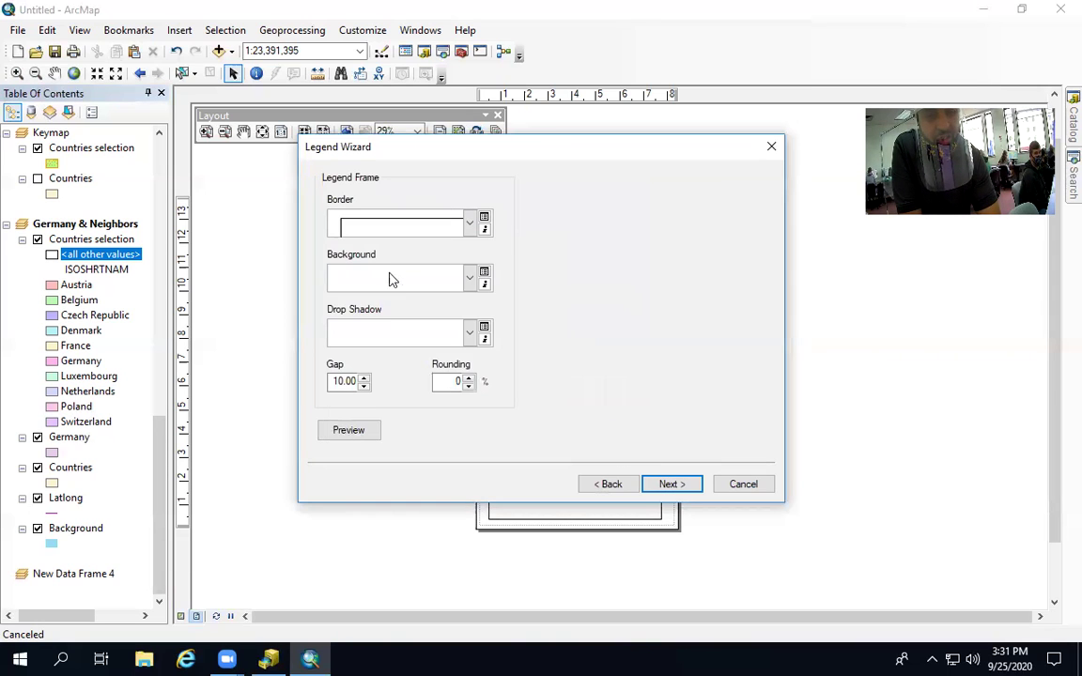
pyautogui.click(469, 279)
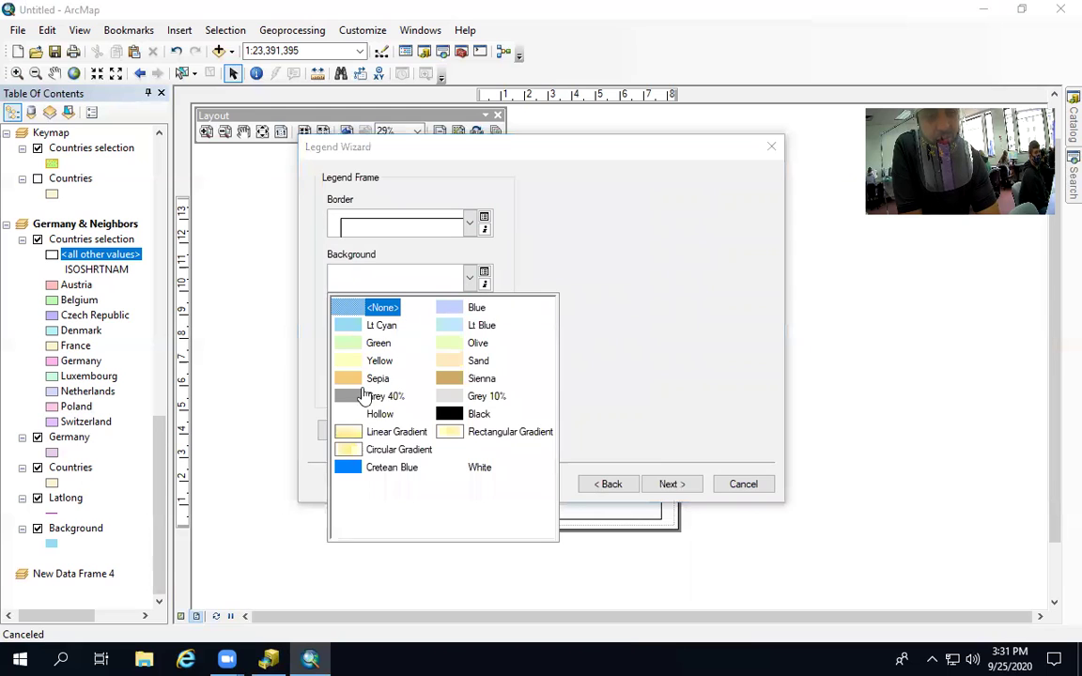
pyautogui.click(357, 454)
pyautogui.click(667, 487)
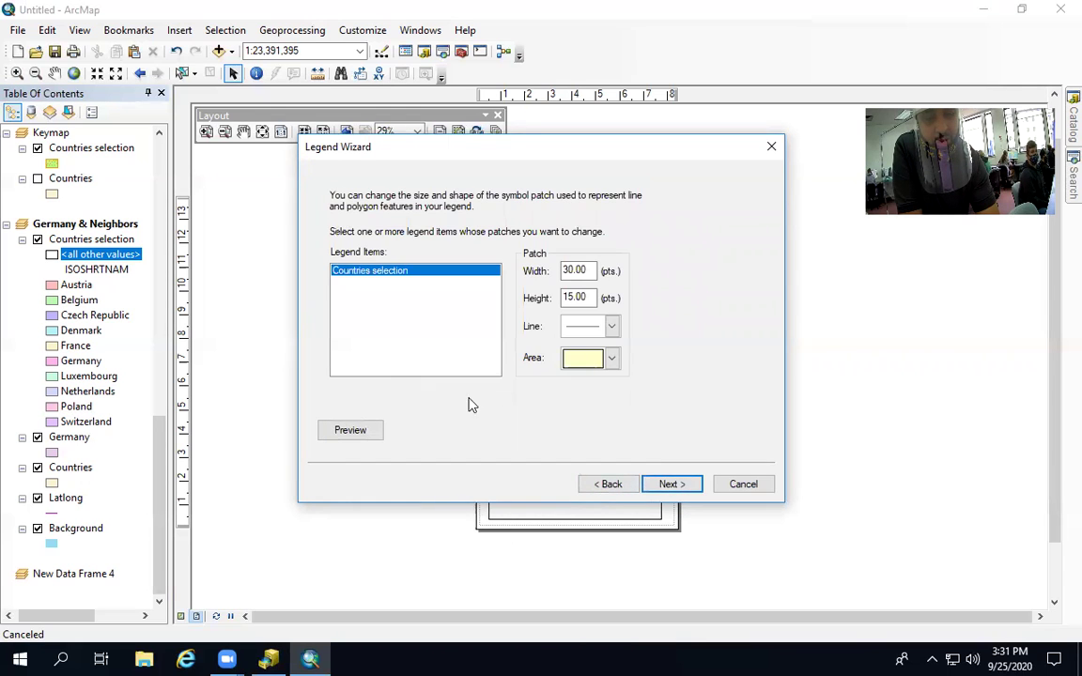
pyautogui.click(664, 486)
pyautogui.click(658, 485)
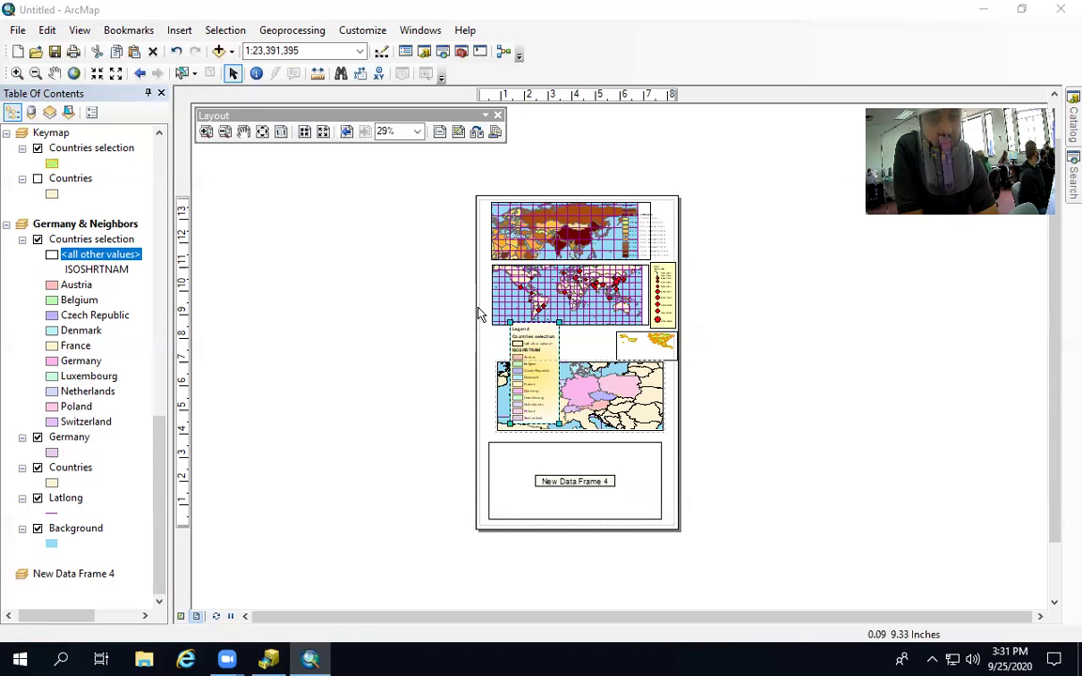
pyautogui.moveTo(531, 326); pyautogui.dragTo(646, 368)
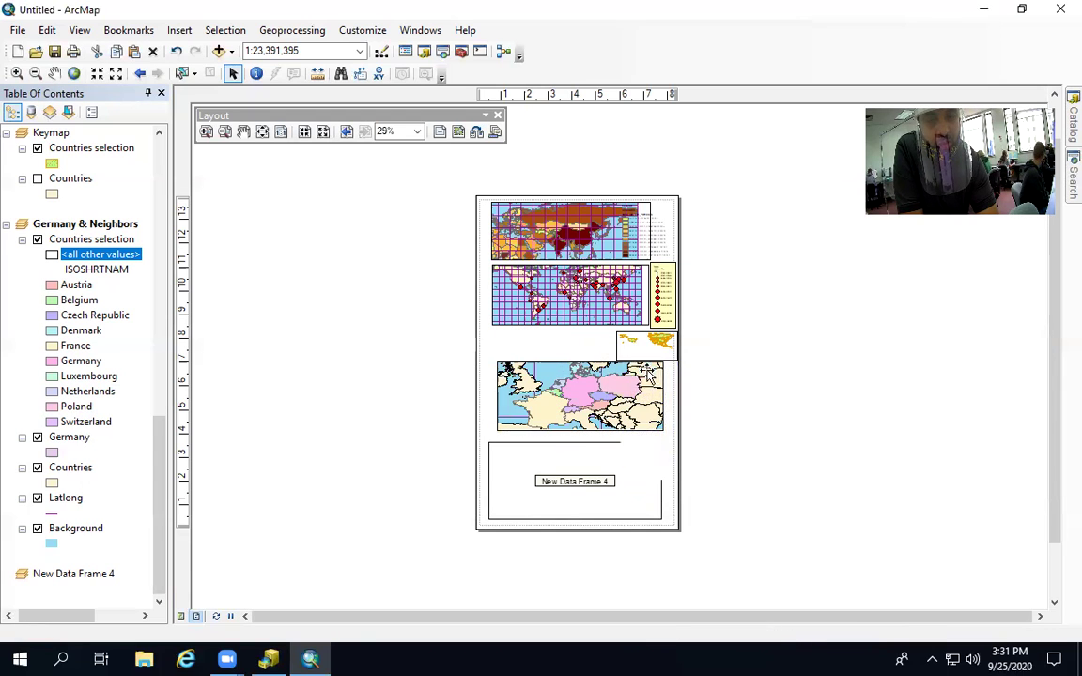